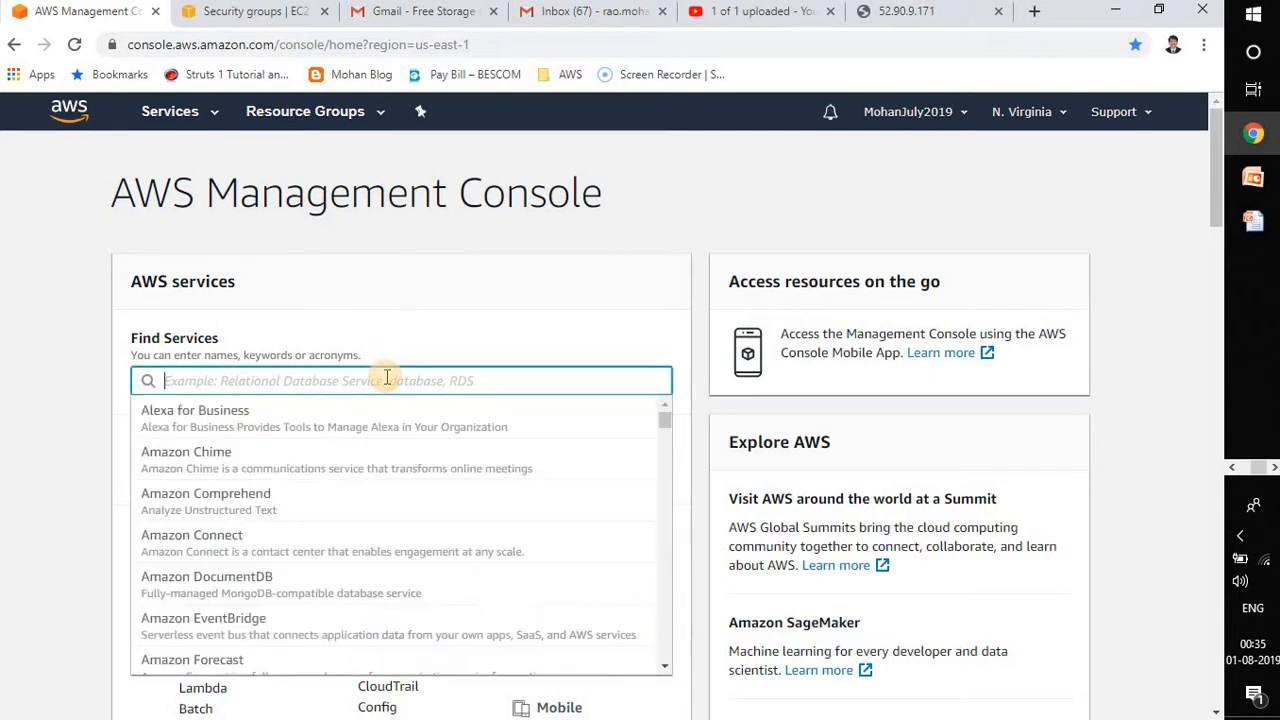
Find the EC2 service in the console and start launching a new instance
text(EC2)
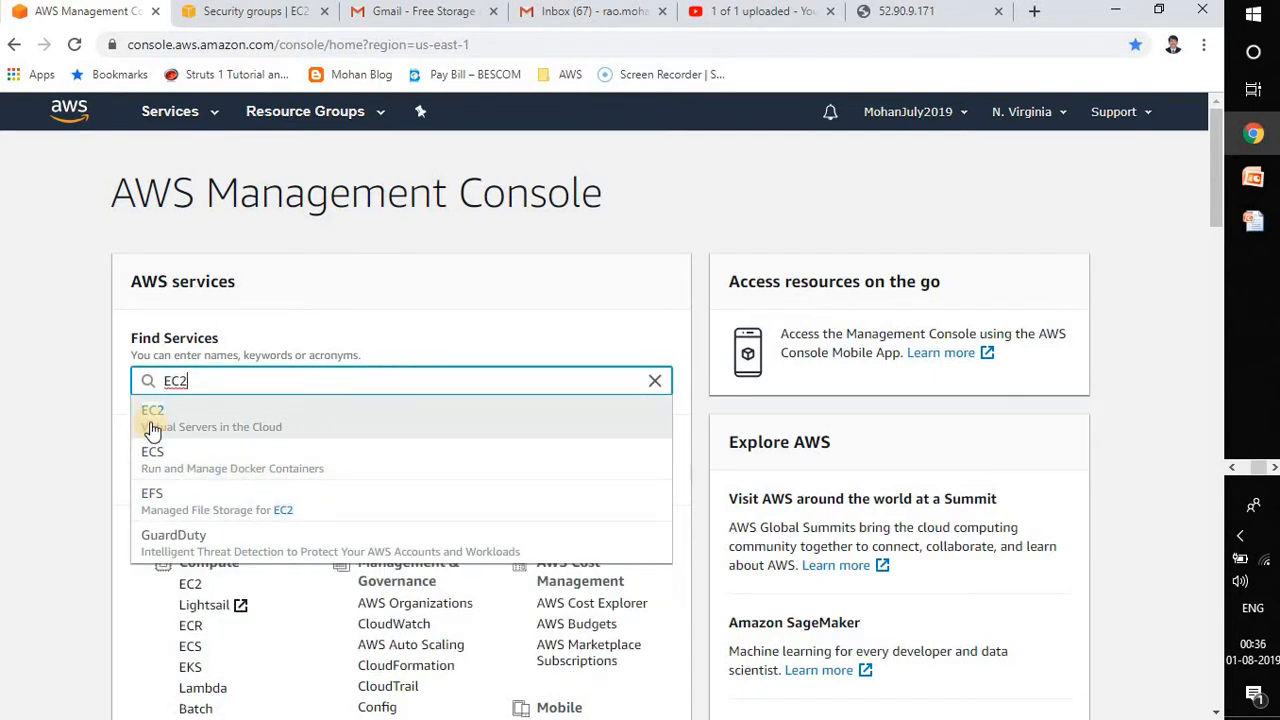
click(155, 435)
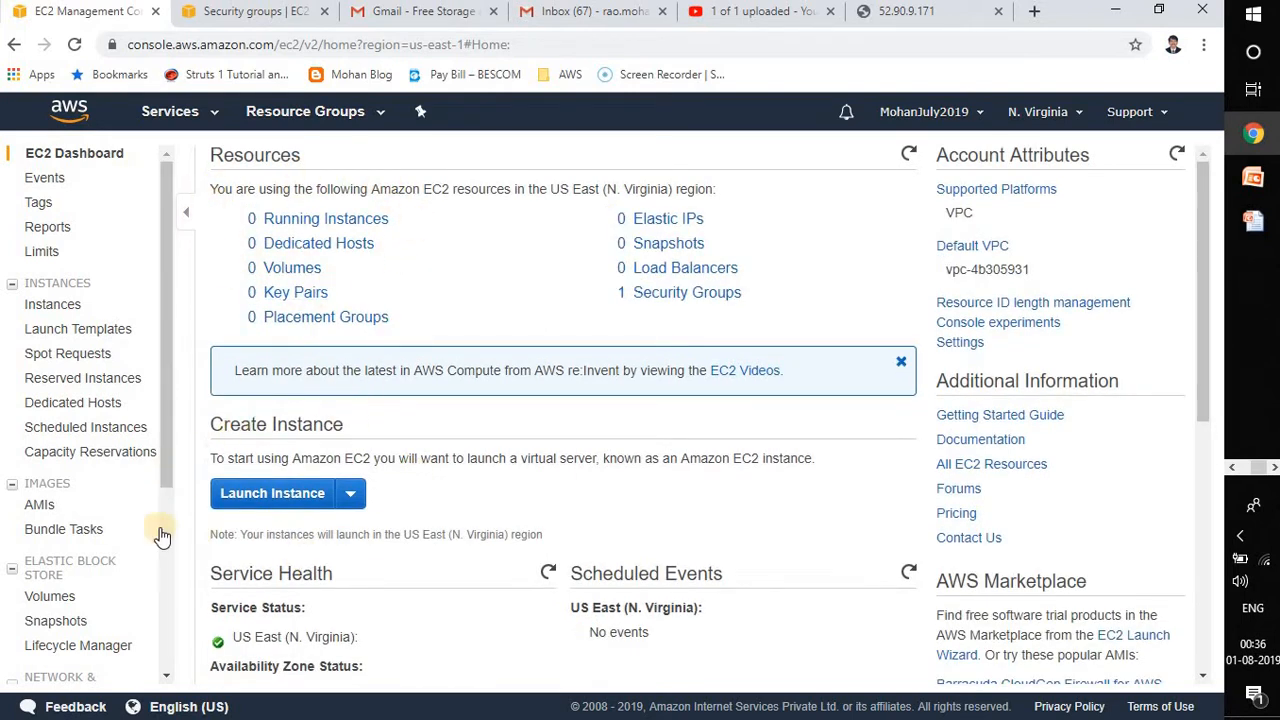
click(287, 494)
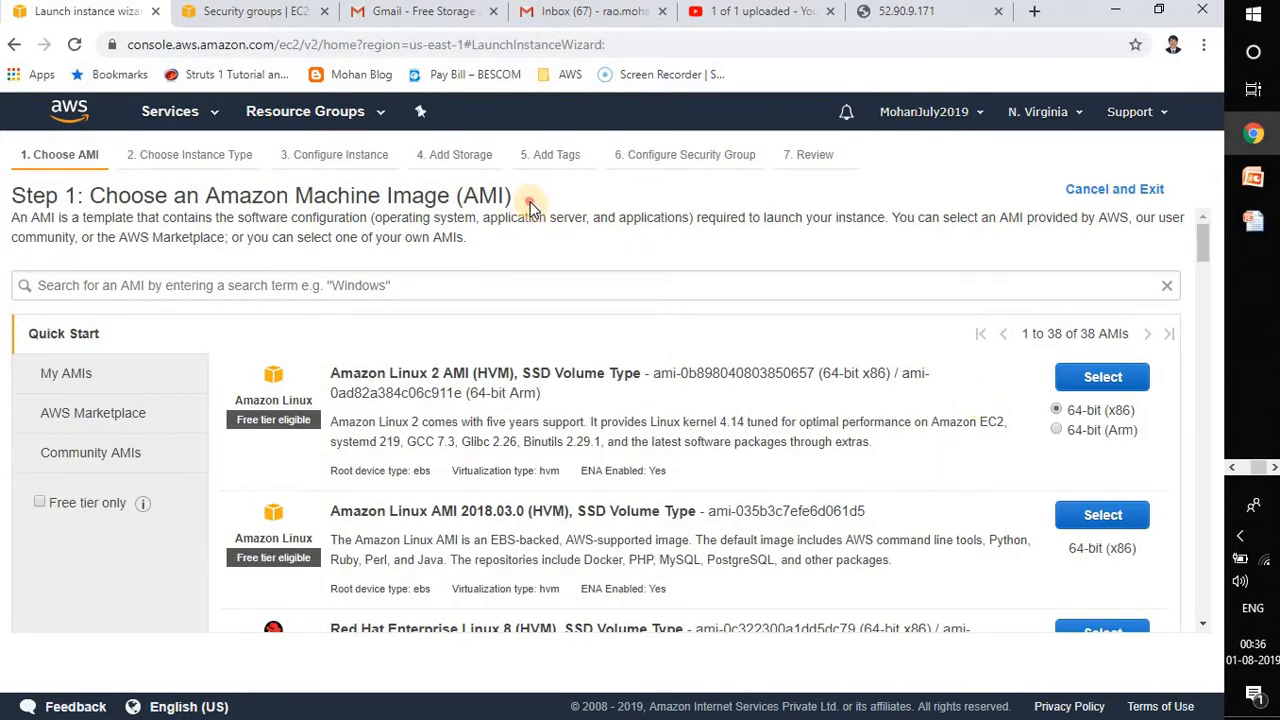
Examine the AMI description and the images offered under Quick Start, My AMIs, AWS Marketplace and Community AMIs
drag(530, 204, 10, 196)
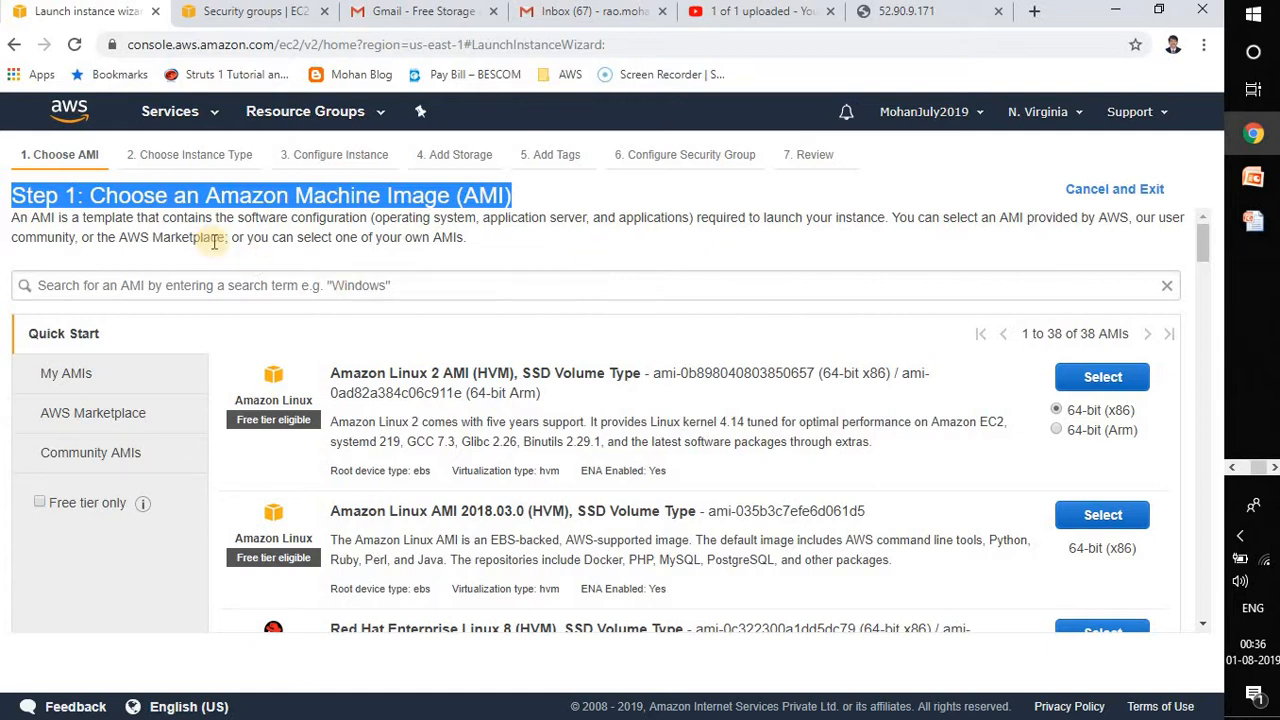
drag(64, 222, 685, 218)
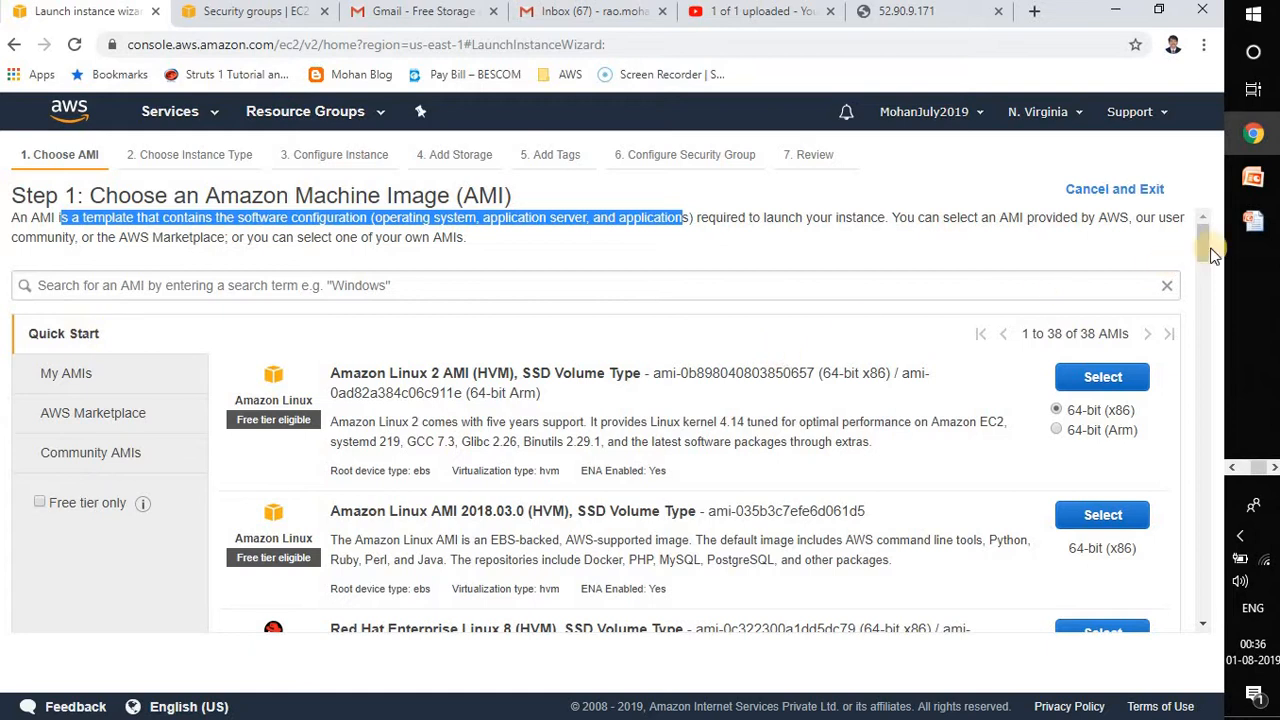
drag(1209, 234, 1205, 368)
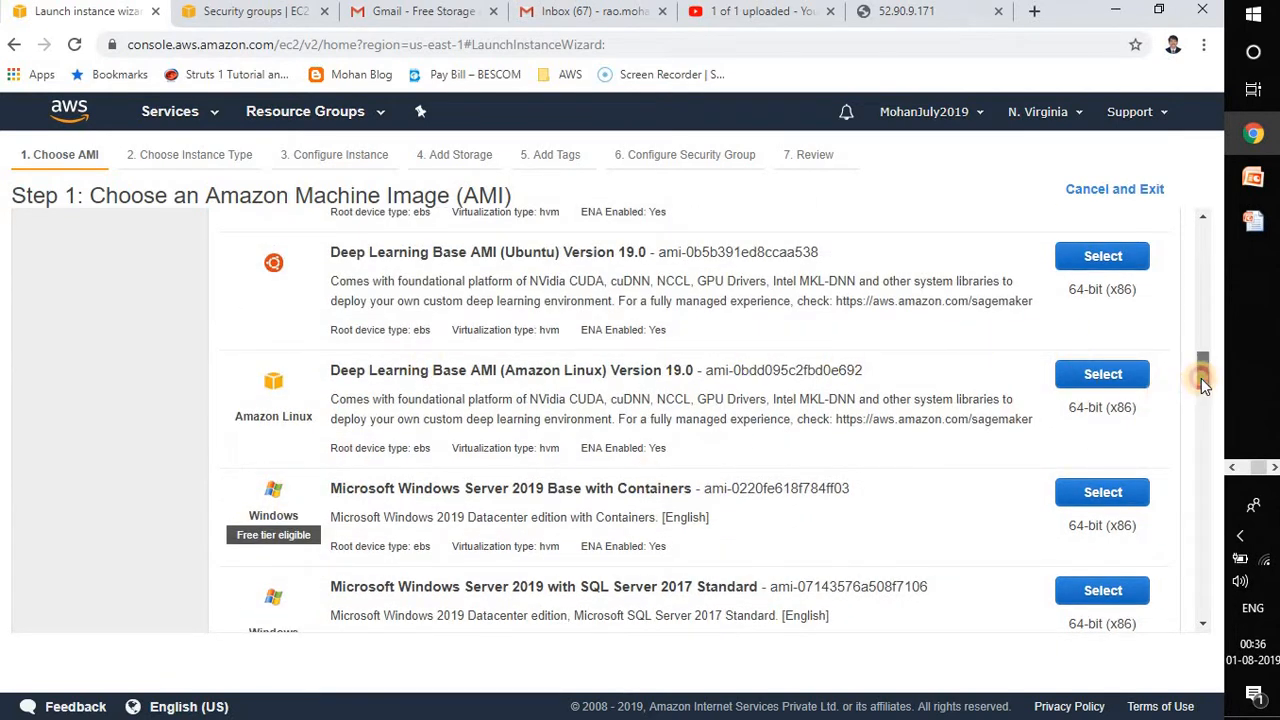
scroll(1201, 380, up, 10)
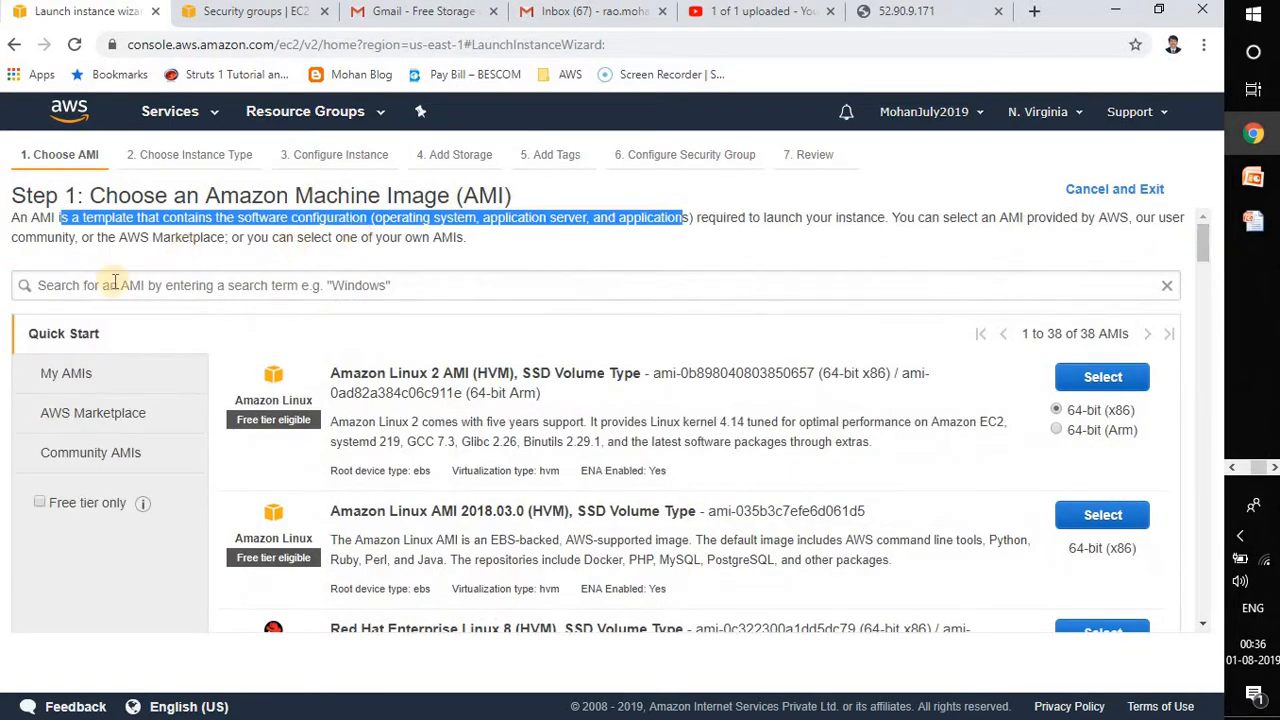
click(82, 378)
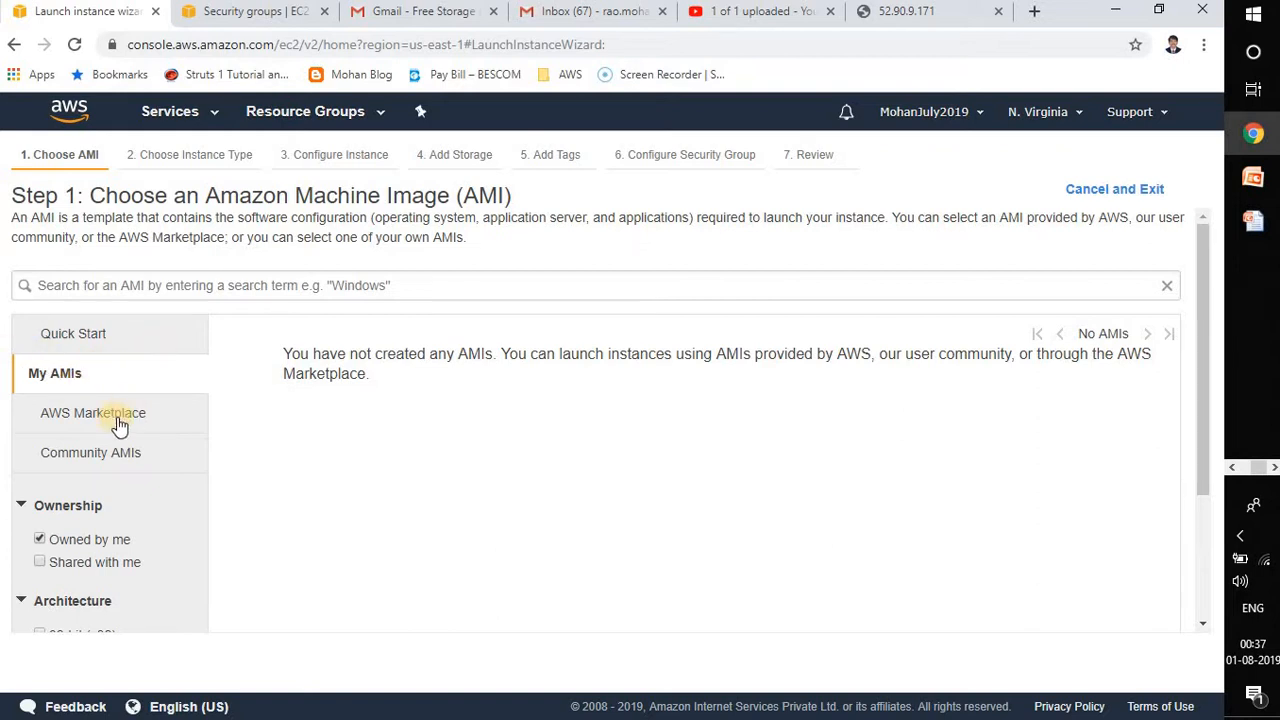
click(118, 420)
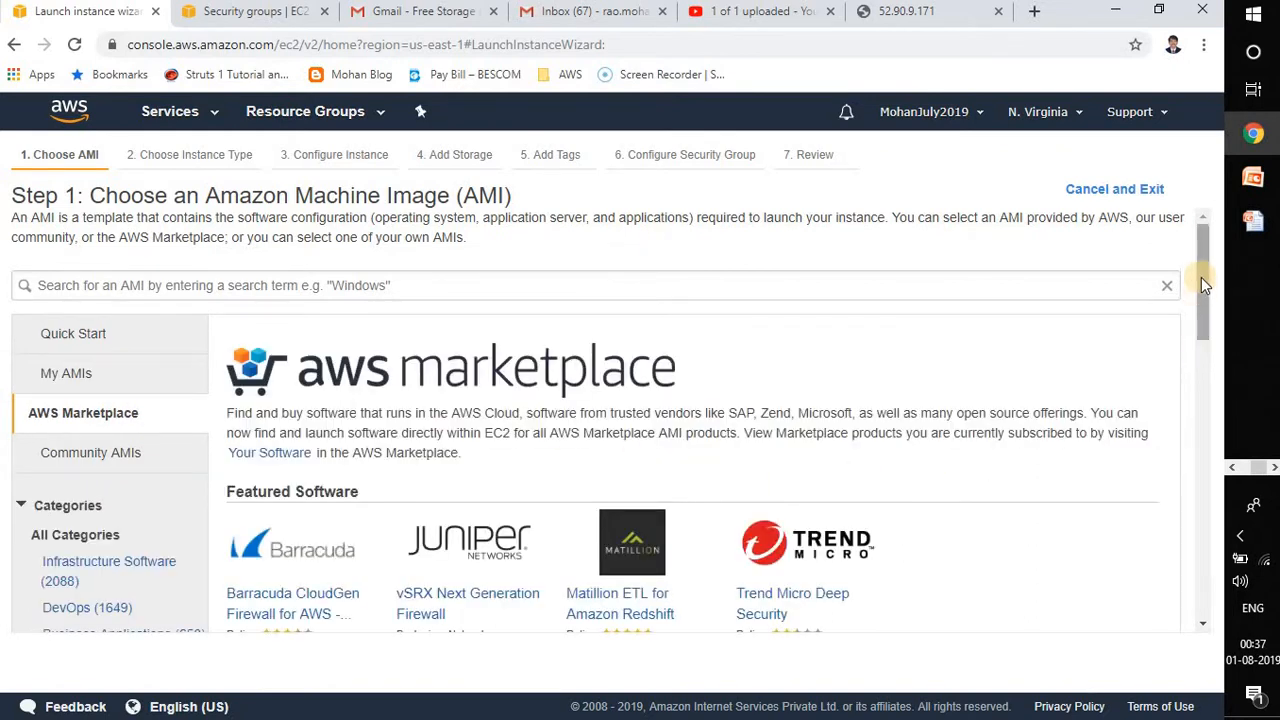
mouse_move(1201, 277)
mouse_down()
mouse_move(1203, 508)
mouse_move(1206, 292)
mouse_up()
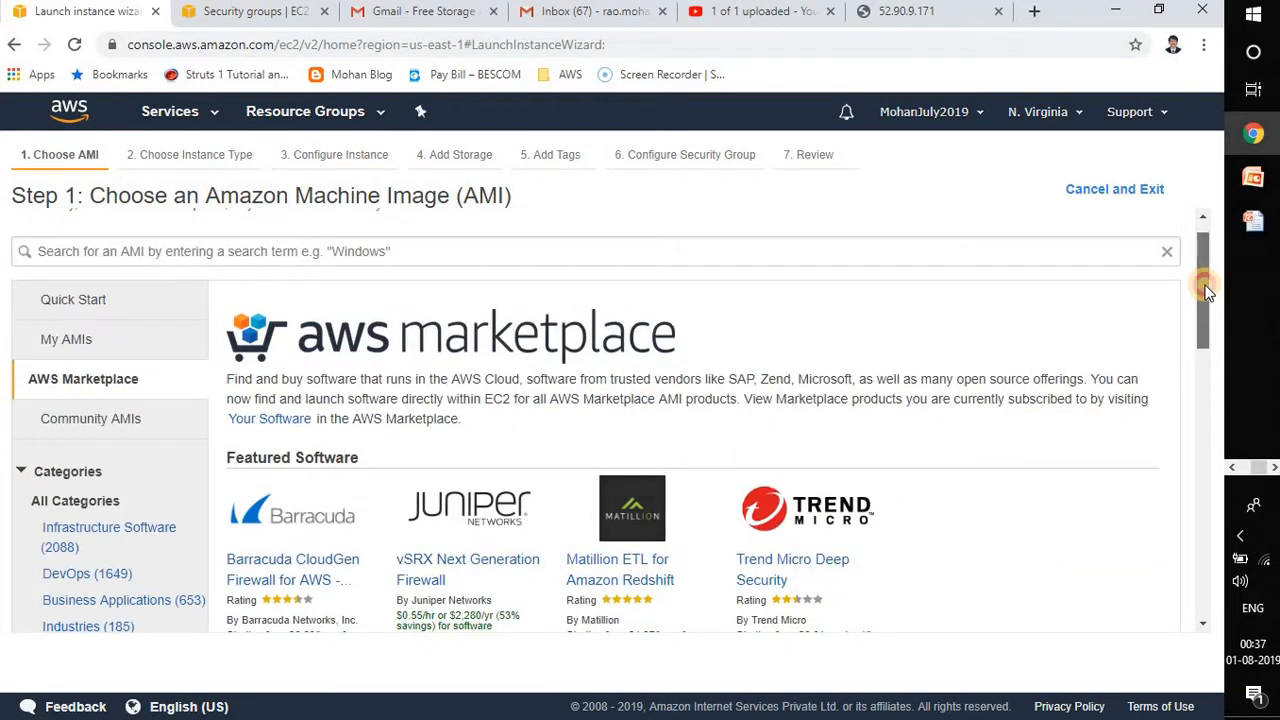
click(118, 420)
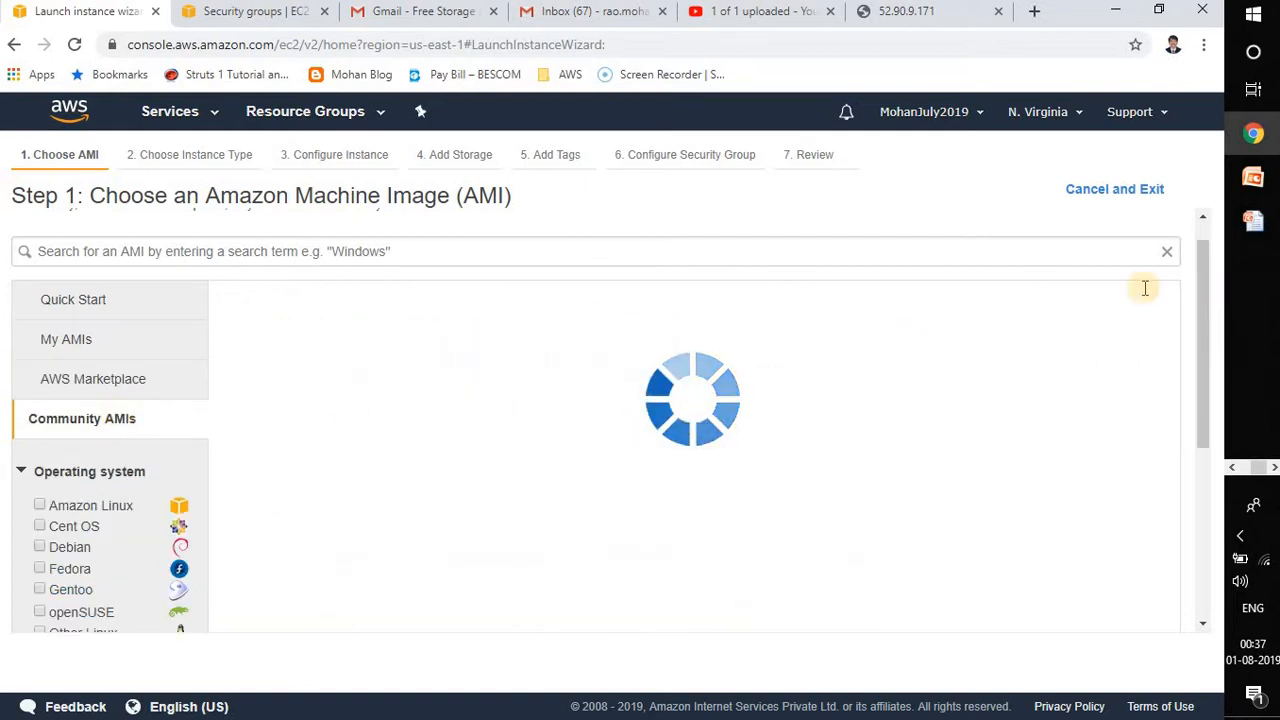
mouse_move(1210, 248)
mouse_down()
mouse_move(1211, 279)
mouse_move(1204, 252)
mouse_up()
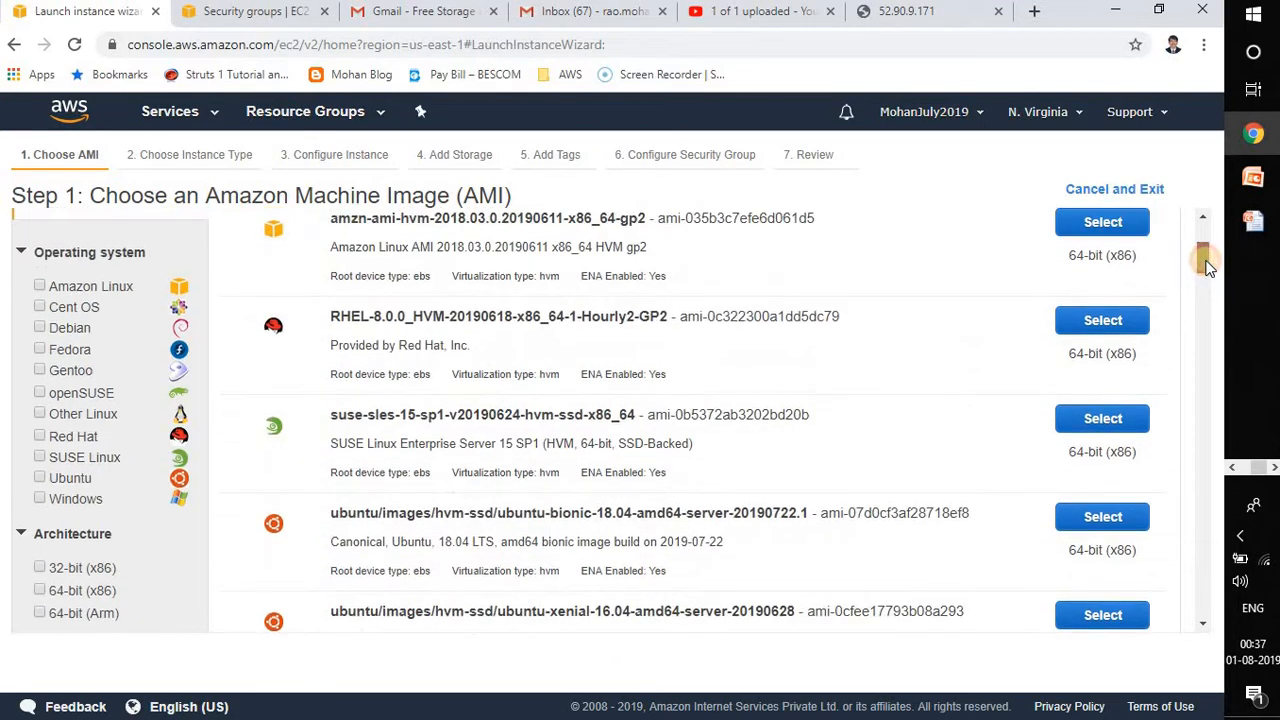
Filter the community AMIs by the Amazon Linux operating system, and clear the filter again
click(40, 287)
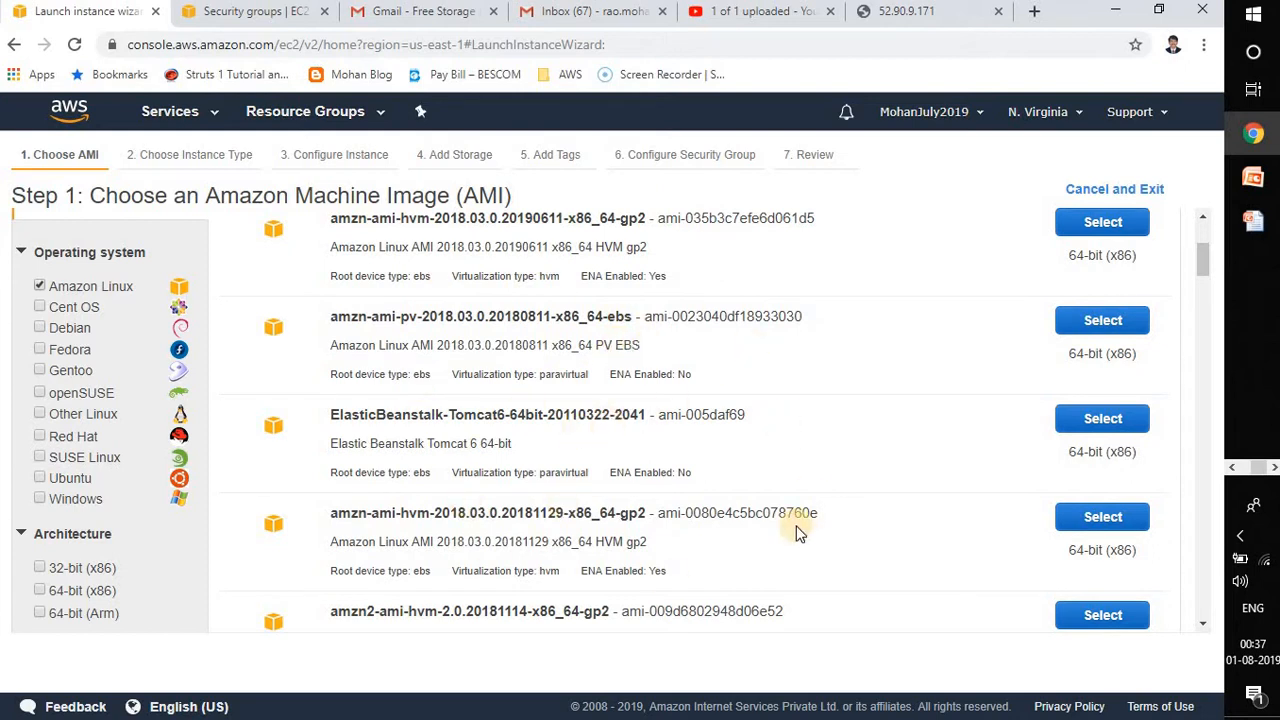
drag(1200, 257, 1203, 242)
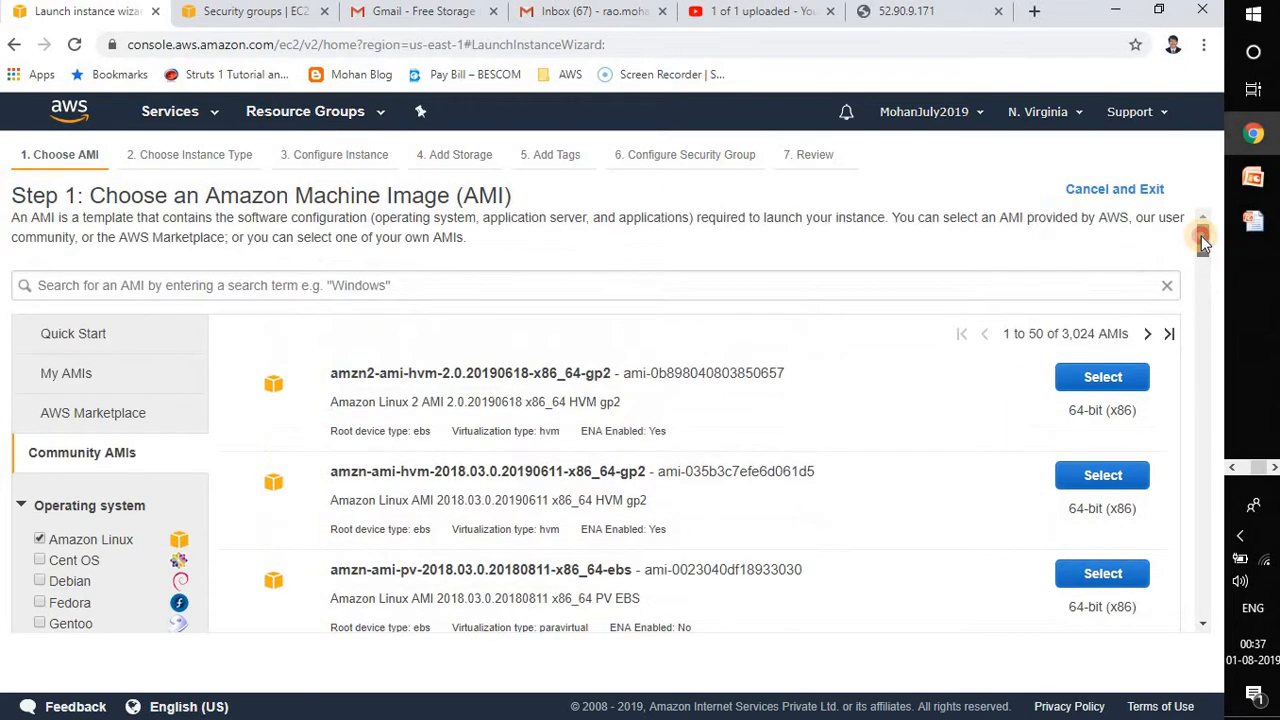
click(41, 540)
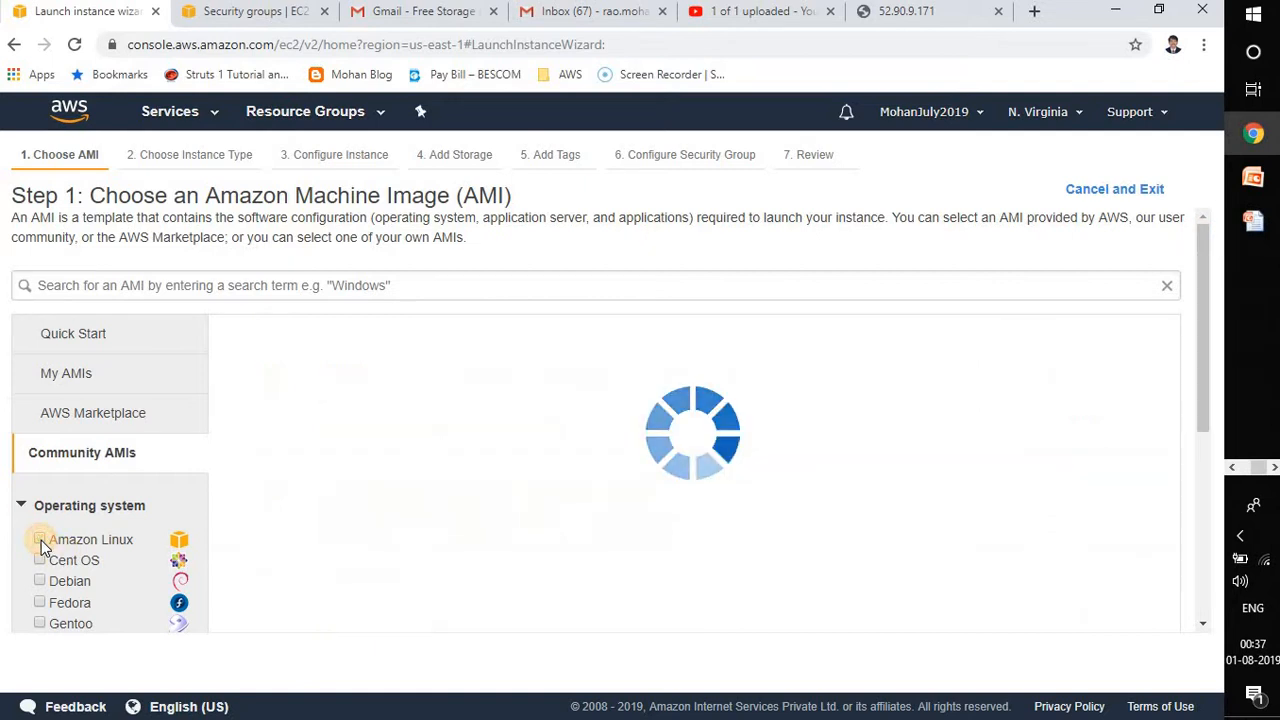
Select the 64-bit (x86) Amazon Linux 2 AMI from Quick Start and proceed with the t2.micro instance type to the instance details
click(90, 338)
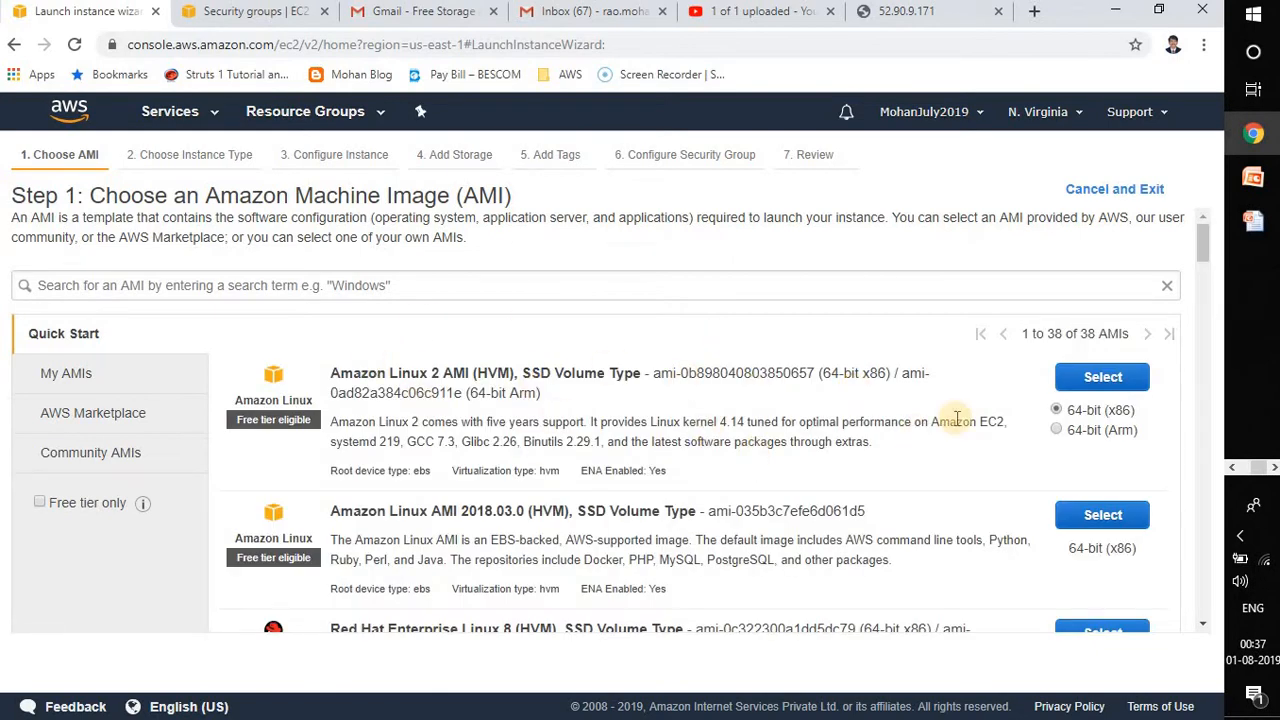
click(1103, 378)
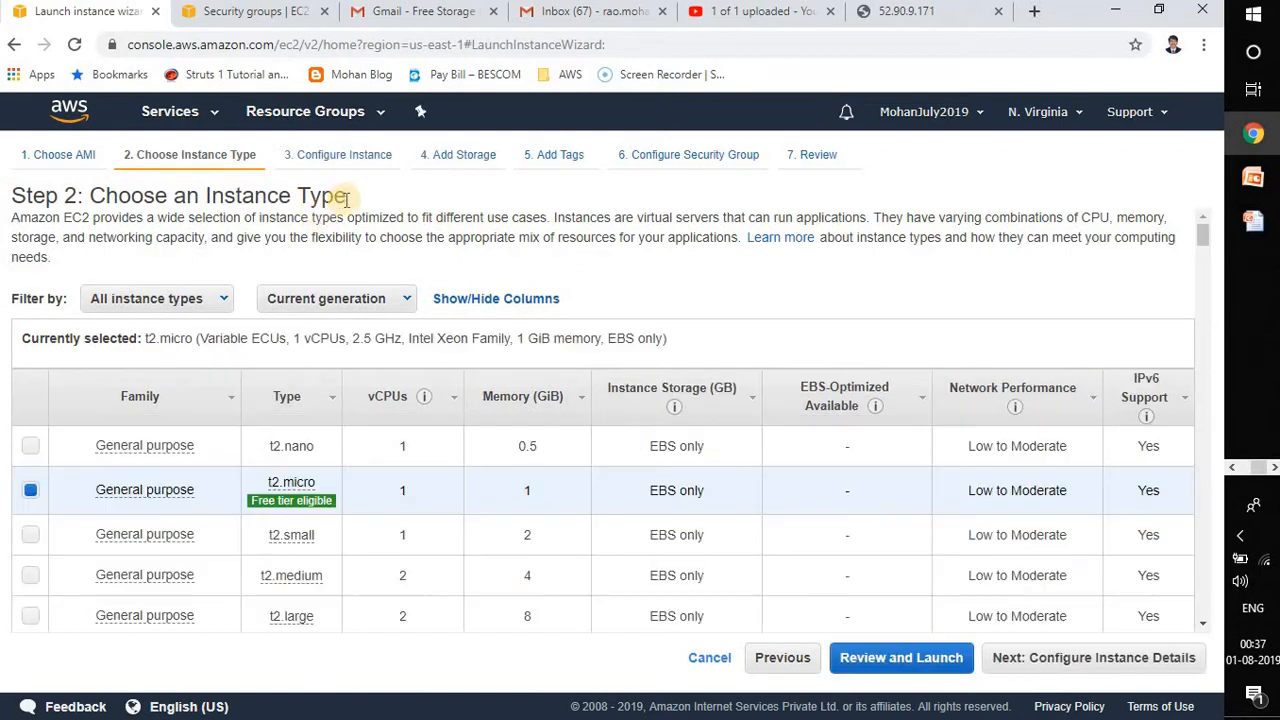
drag(348, 195, 10, 152)
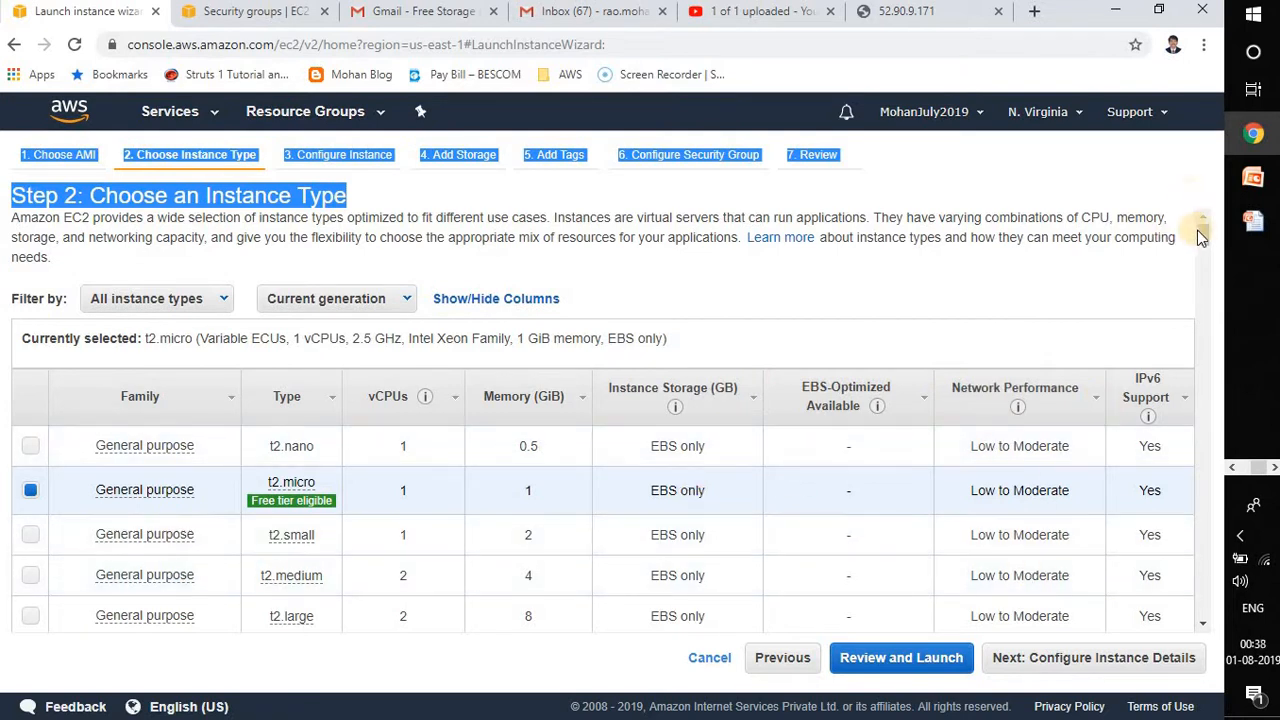
mouse_move(1205, 237)
mouse_down()
mouse_move(1211, 354)
mouse_move(1225, 237)
mouse_up()
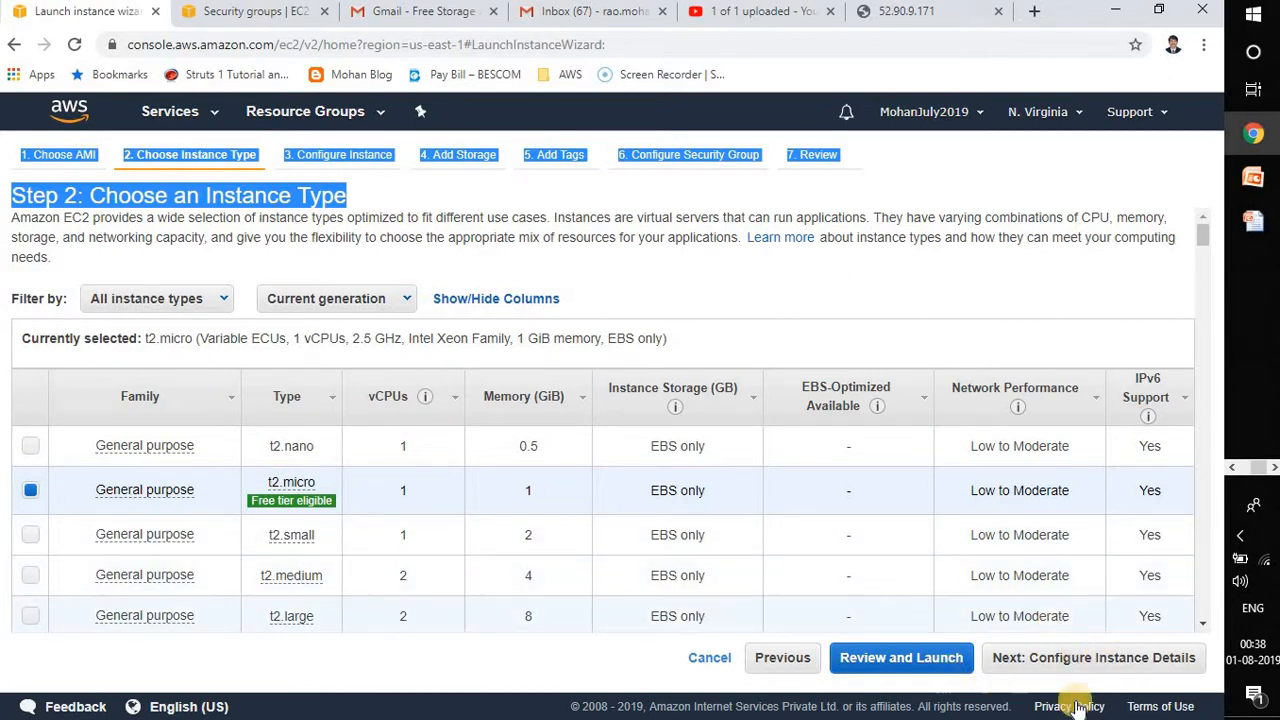
click(1127, 668)
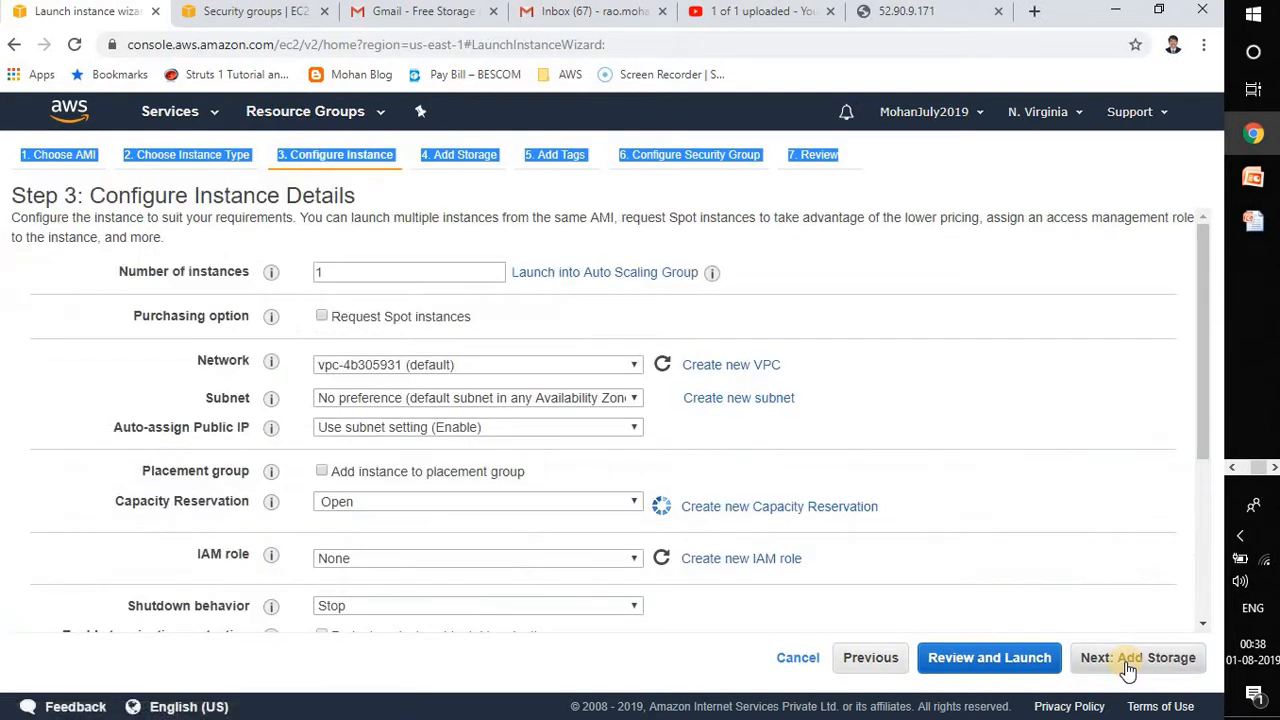
Set the subnet to subnet-f090ceac in us-east-1a and keep Auto-assign Public IP at Use subnet setting (Enable)
click(913, 272)
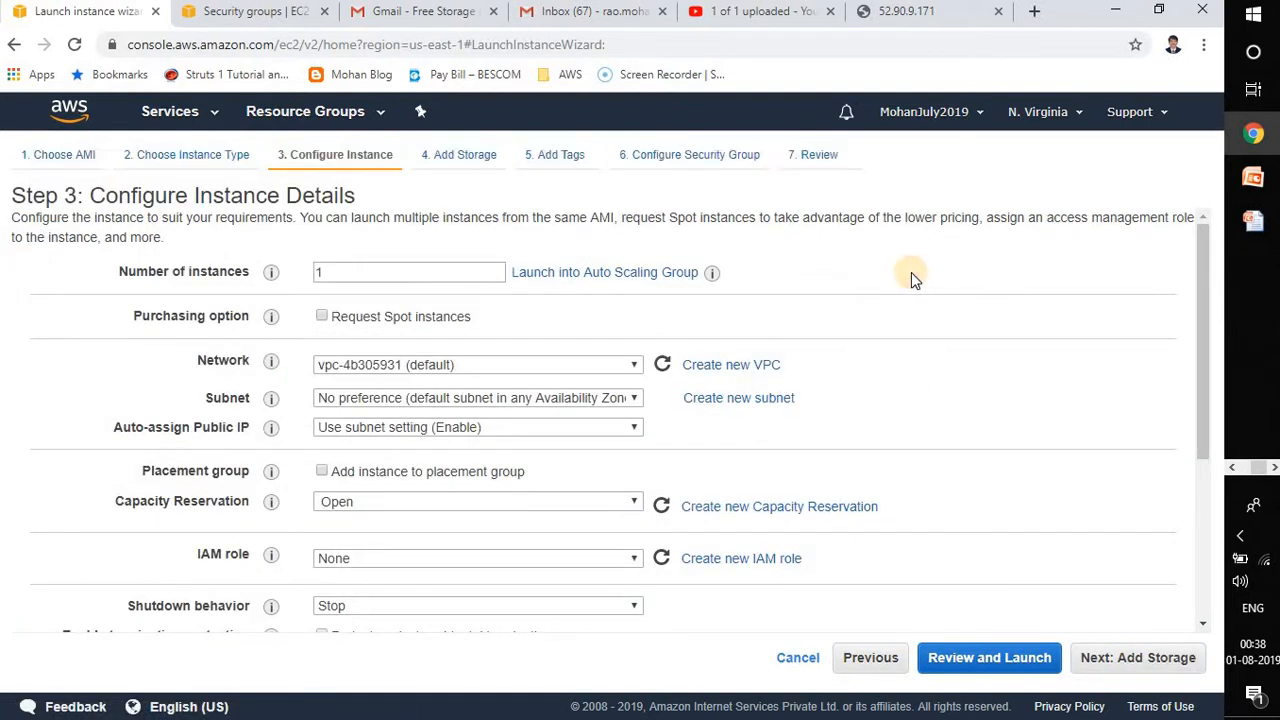
drag(1205, 292, 1204, 308)
mouse_move(281, 240)
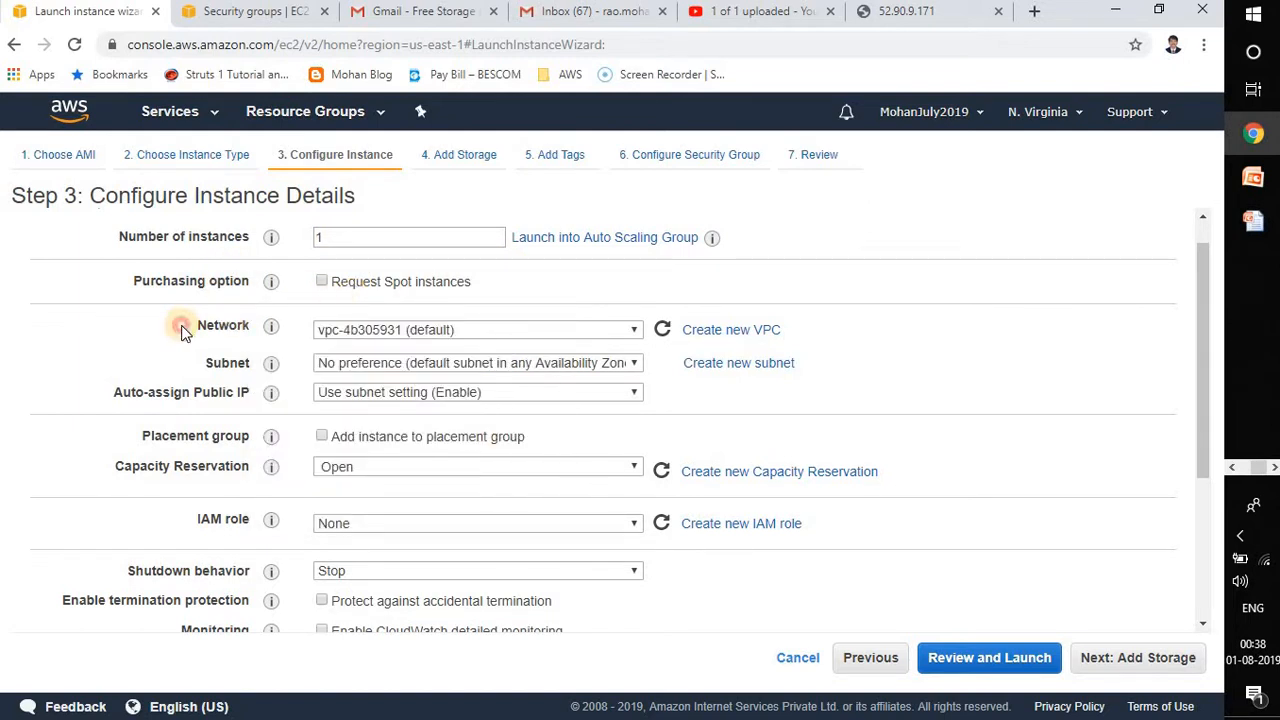
drag(181, 332, 948, 375)
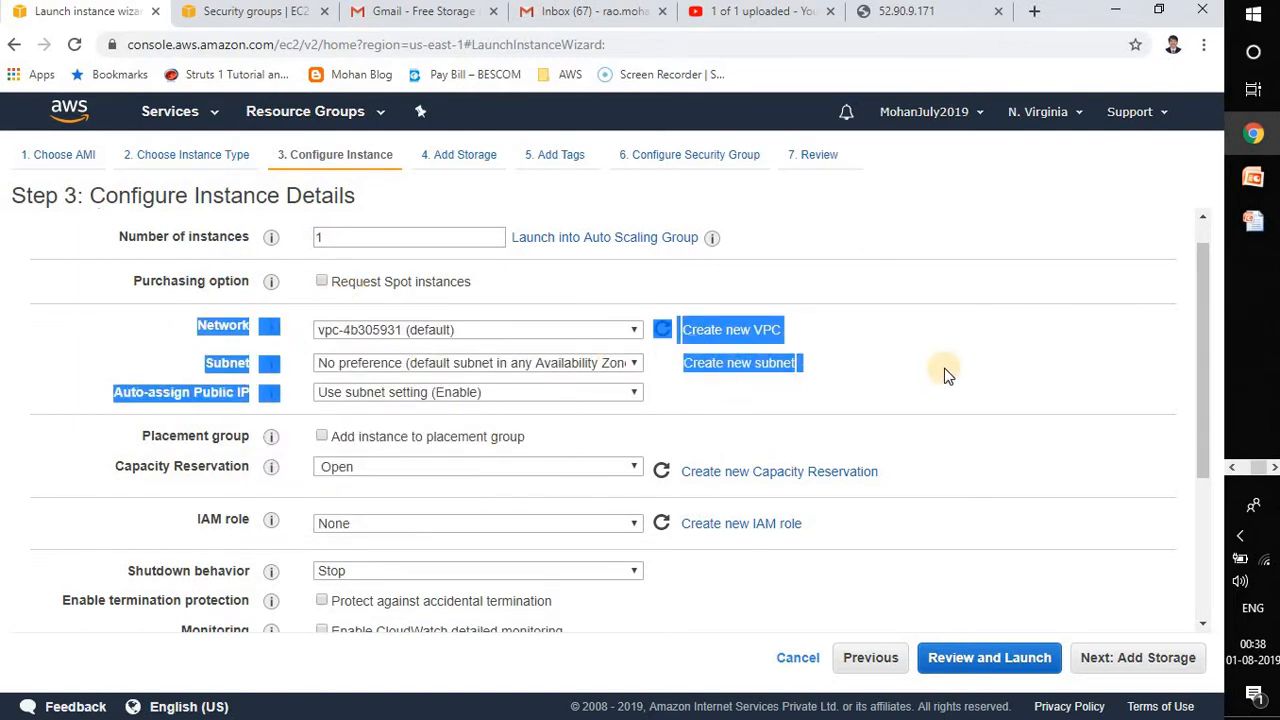
click(945, 368)
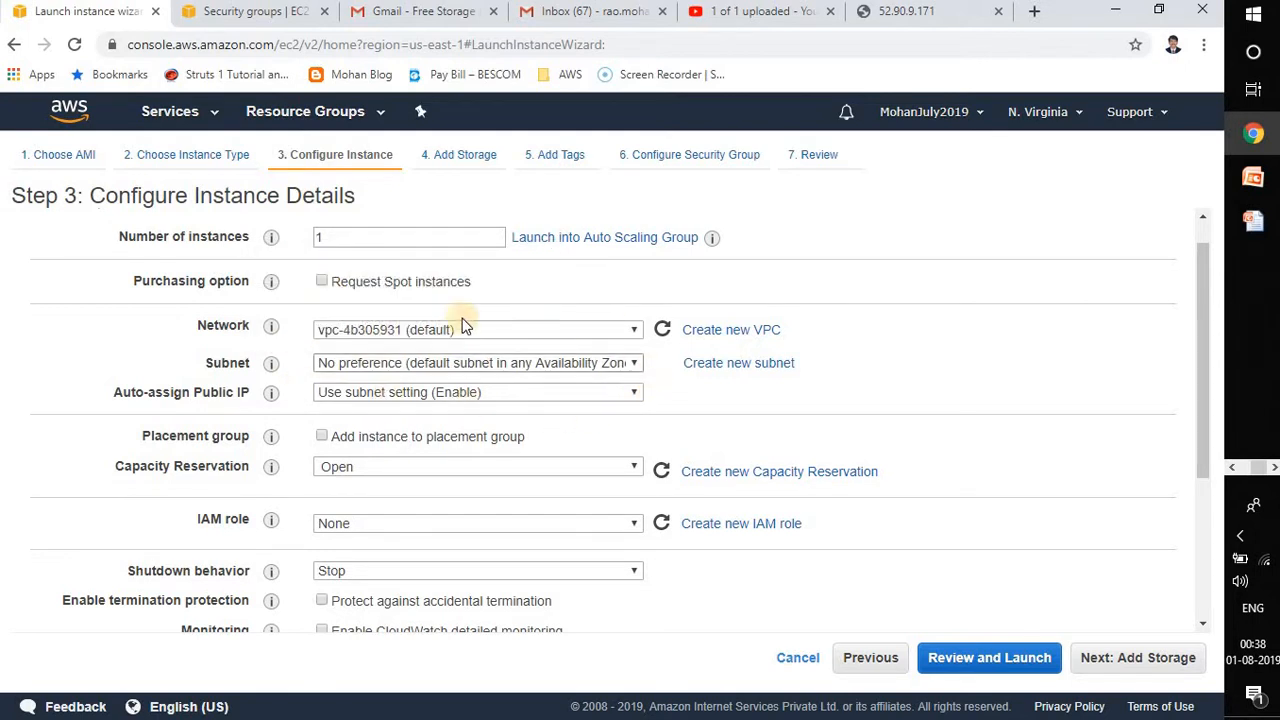
click(552, 367)
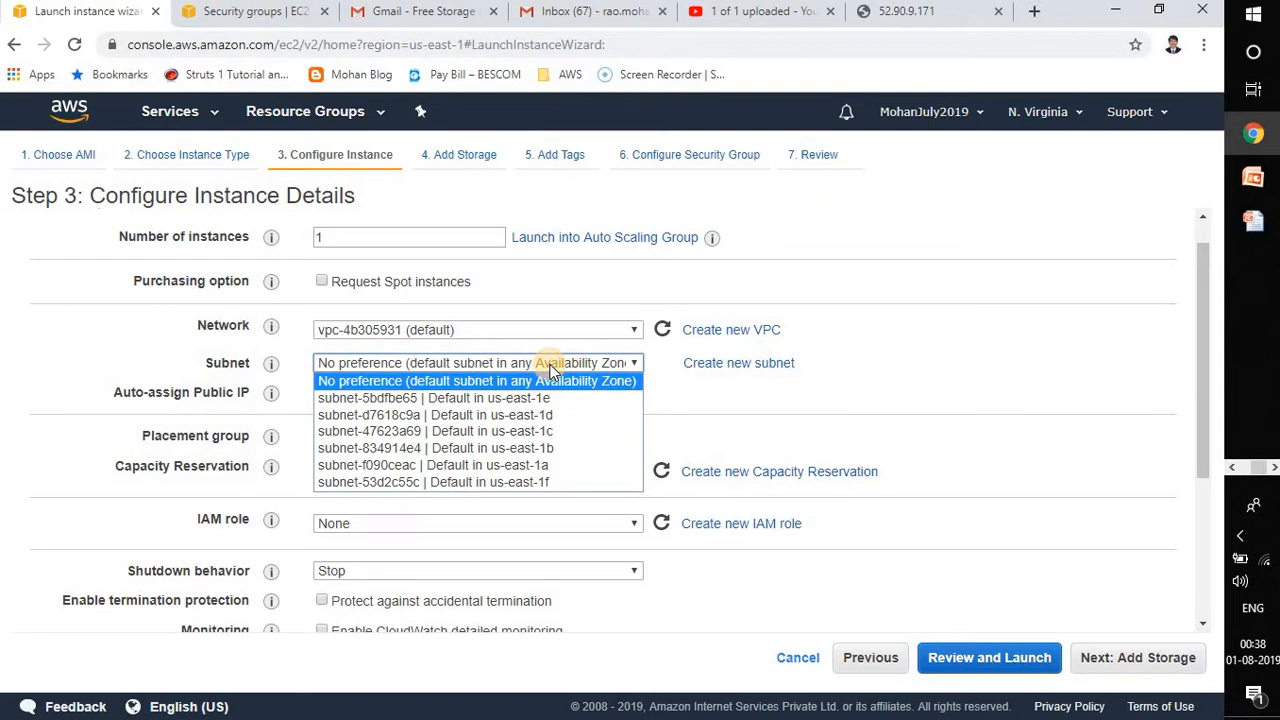
click(552, 467)
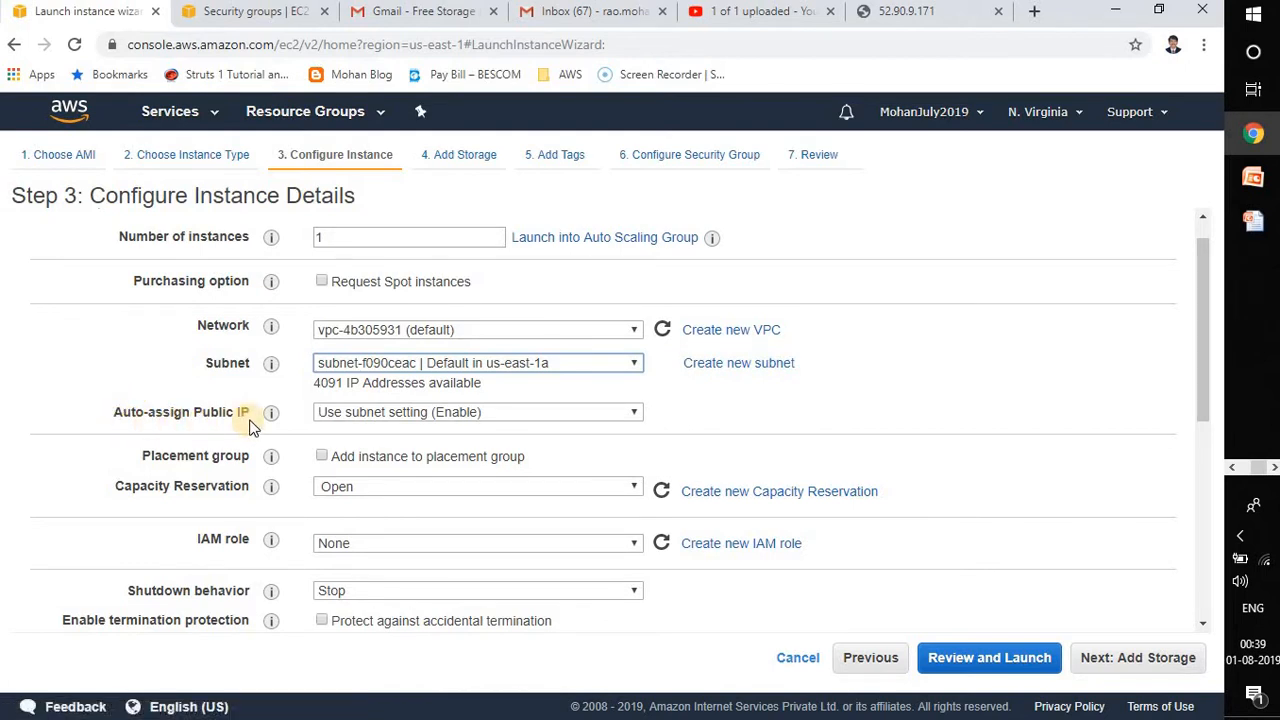
click(382, 416)
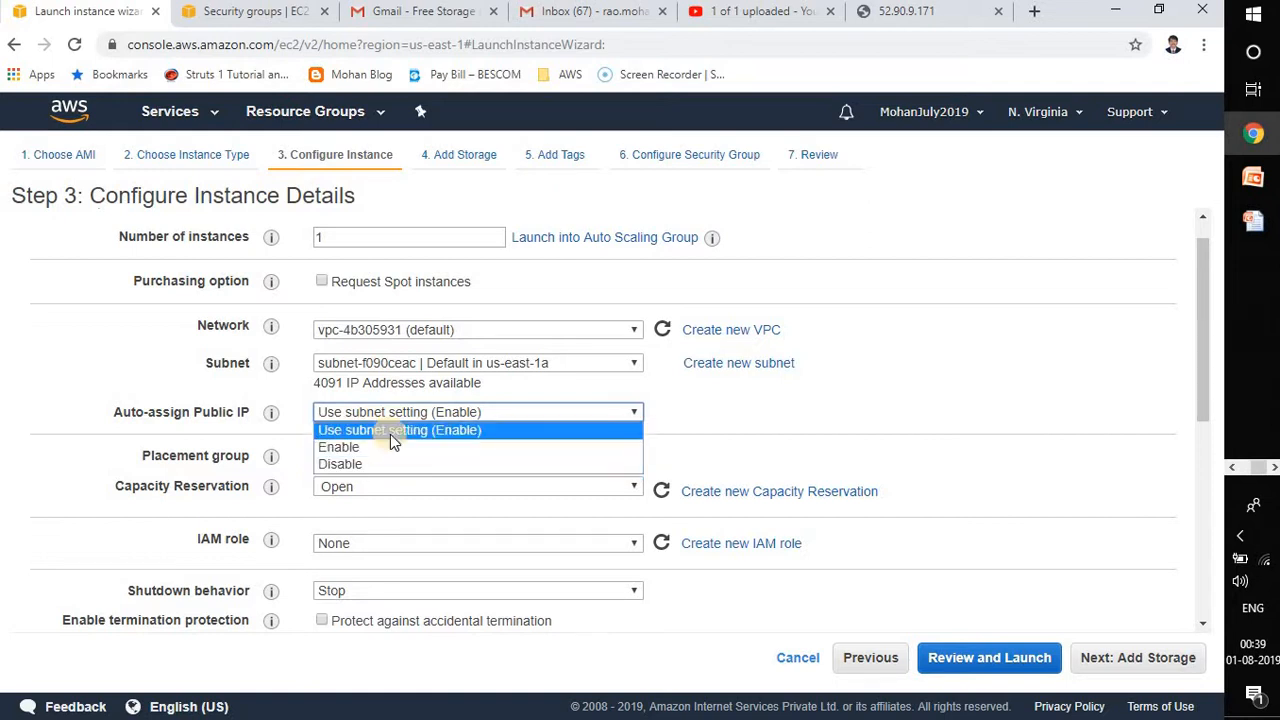
click(390, 434)
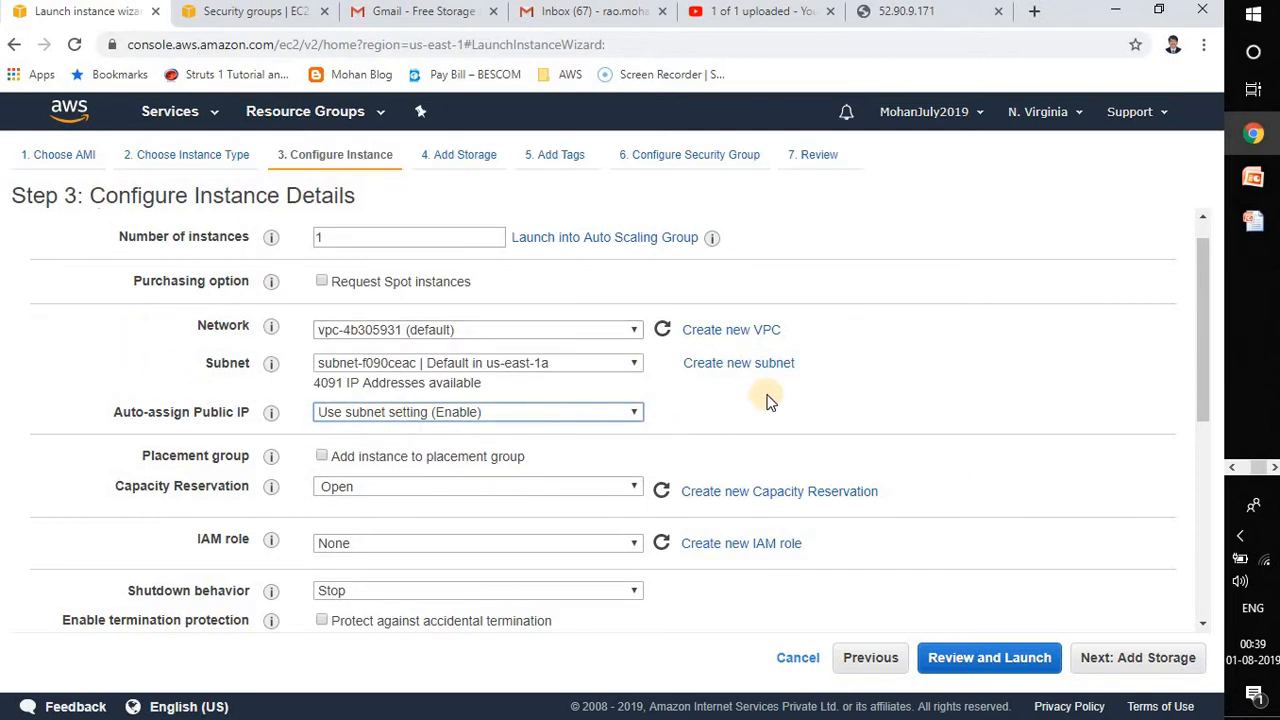
Examine the shutdown behavior options, the termination protection explanation and the monitoring setting in the instance details
drag(1205, 308, 1183, 423)
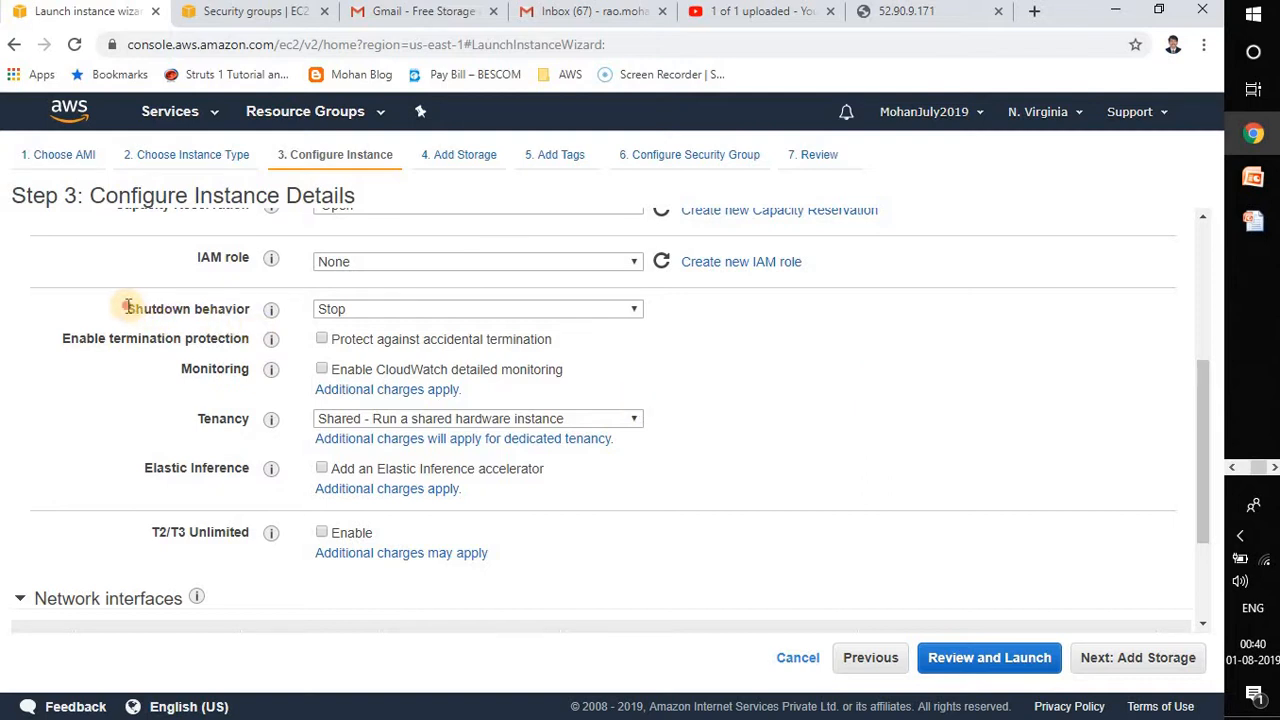
drag(128, 309, 292, 310)
click(757, 357)
click(500, 310)
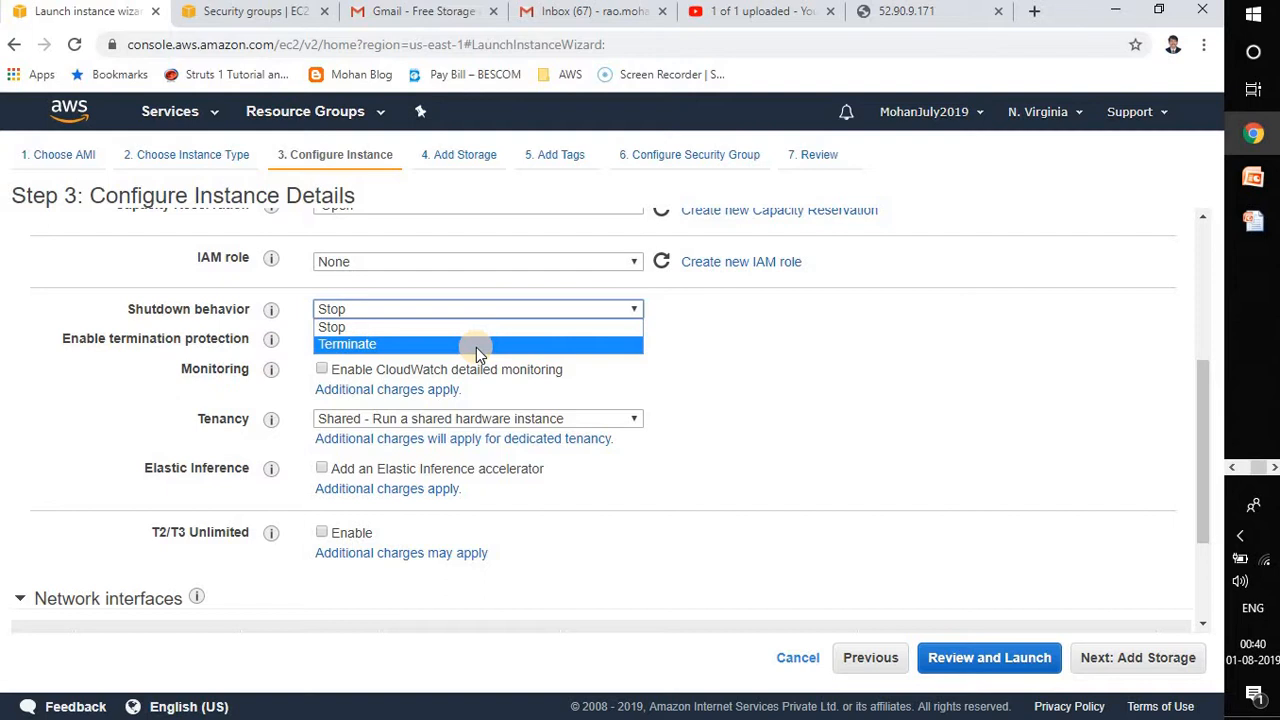
click(203, 366)
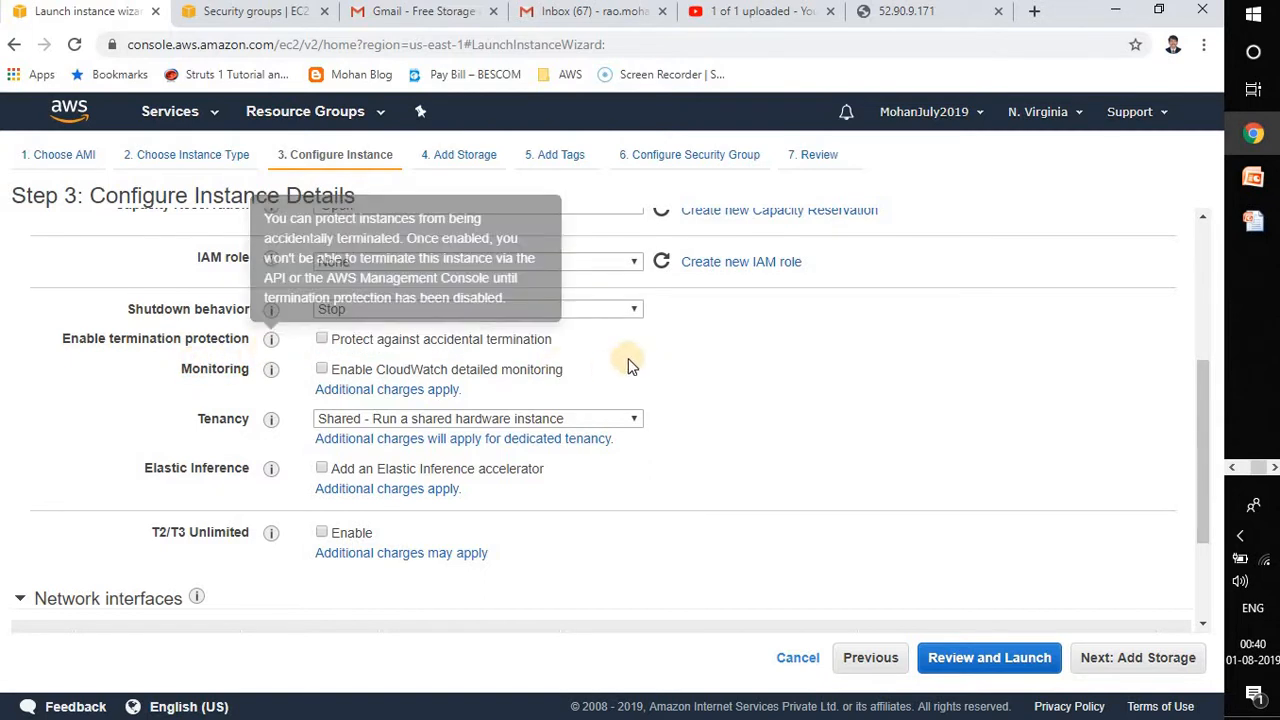
drag(560, 341, 322, 338)
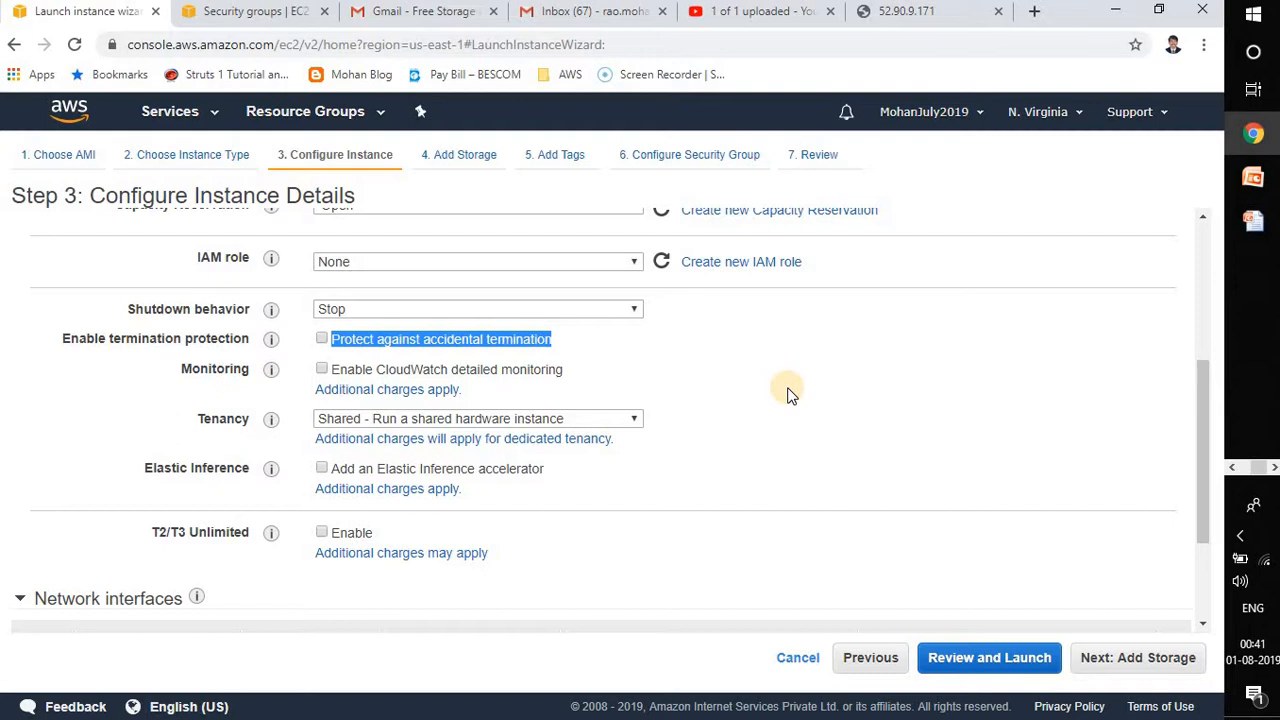
click(205, 374)
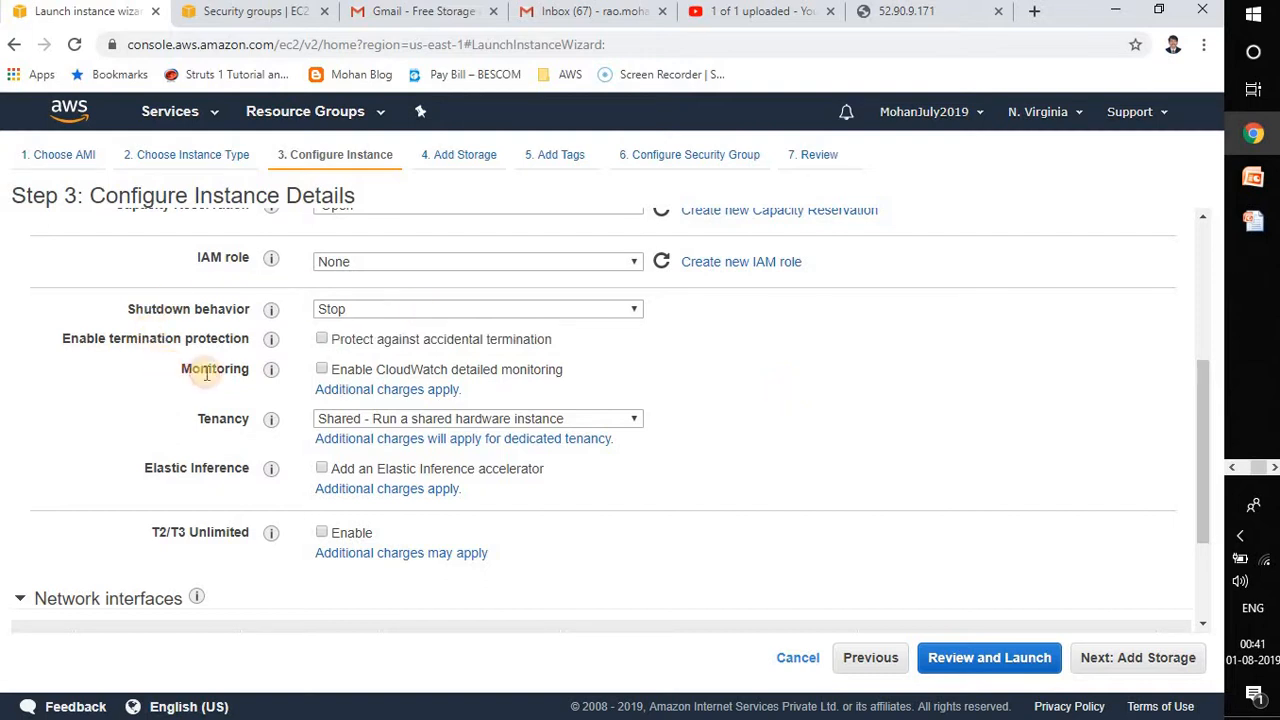
double_click(207, 372)
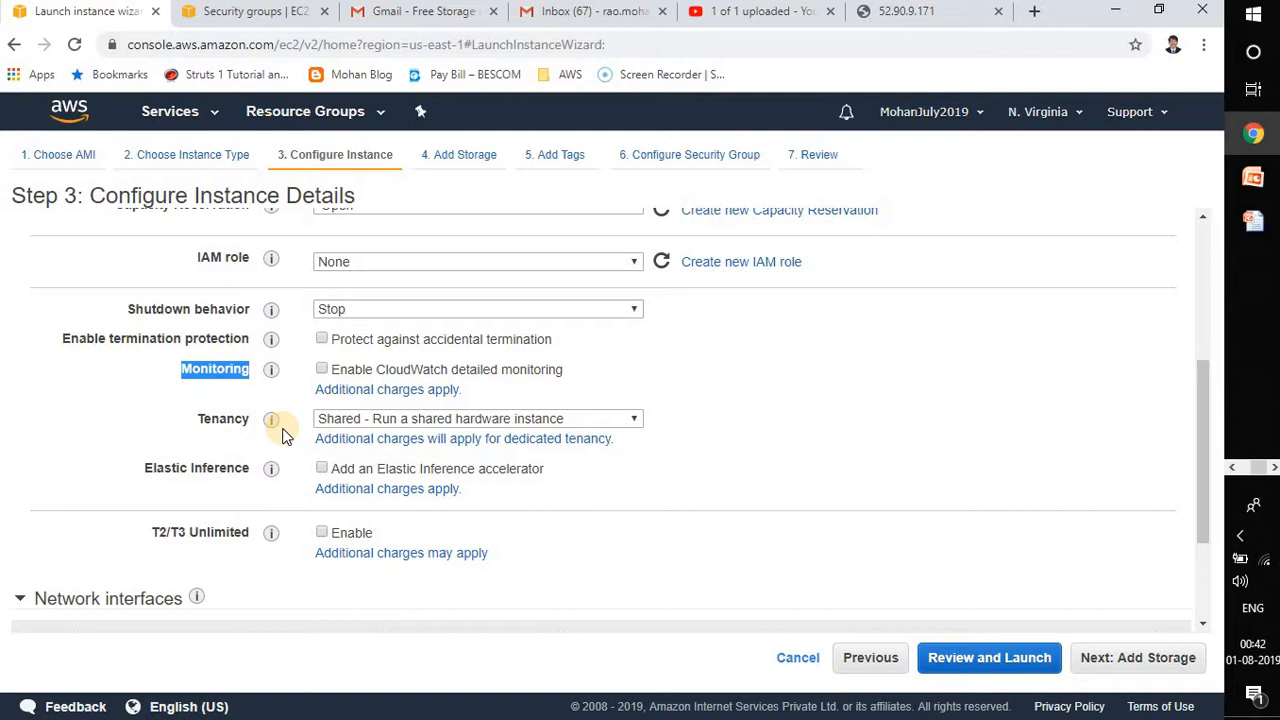
Accept the remaining instance details and proceed to the Add Storage stage of the launch wizard
drag(1198, 490, 1201, 562)
click(1160, 662)
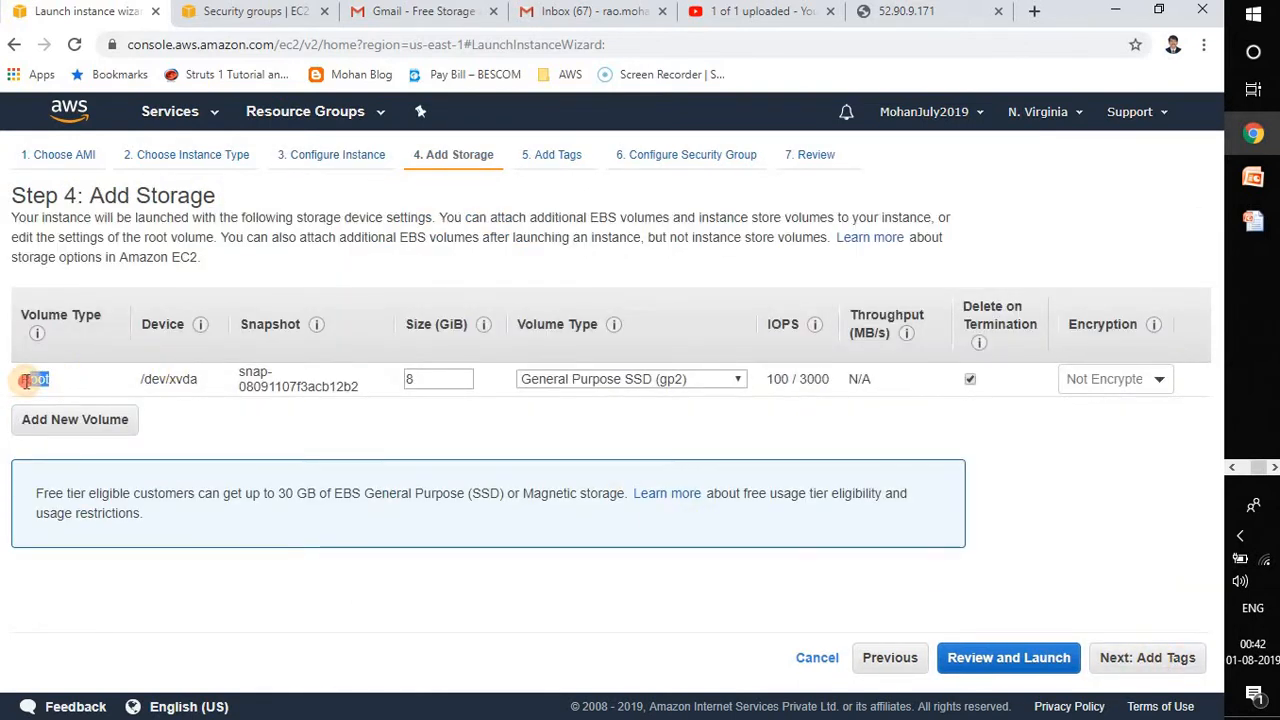
Check the volume type options for the root volume and keep it at General Purpose SSD (gp2)
double_click(36, 380)
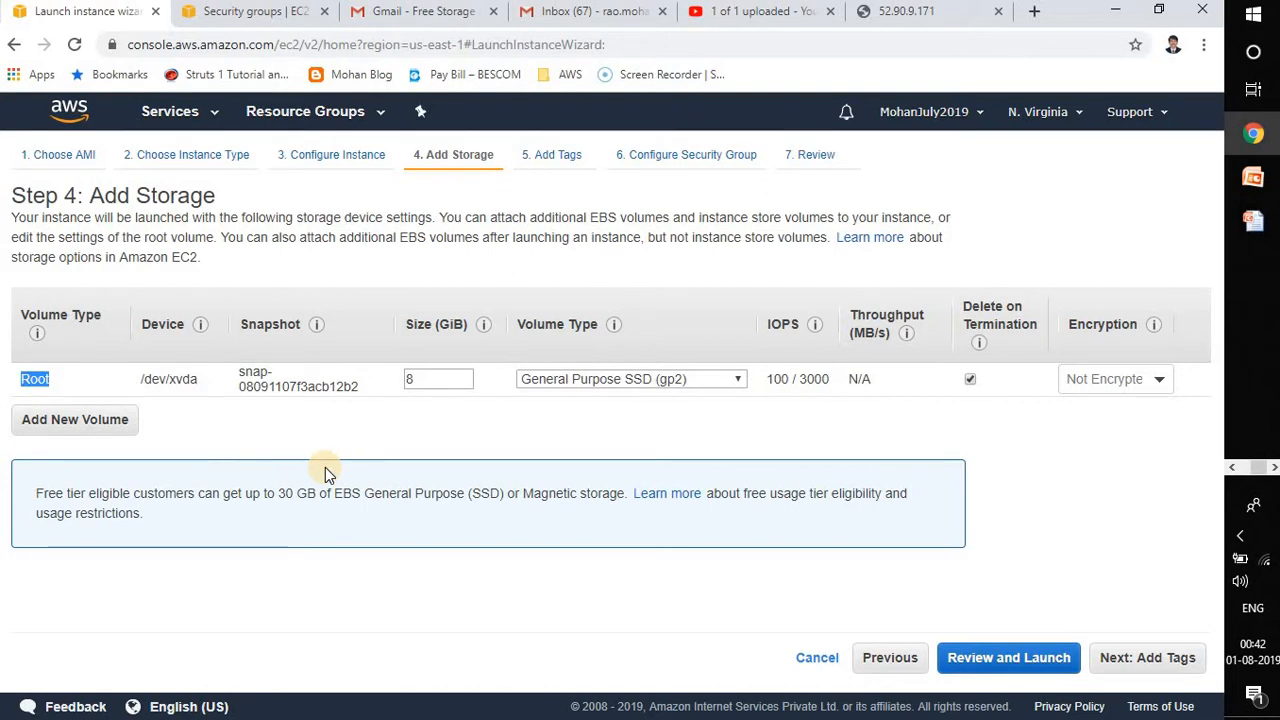
click(652, 382)
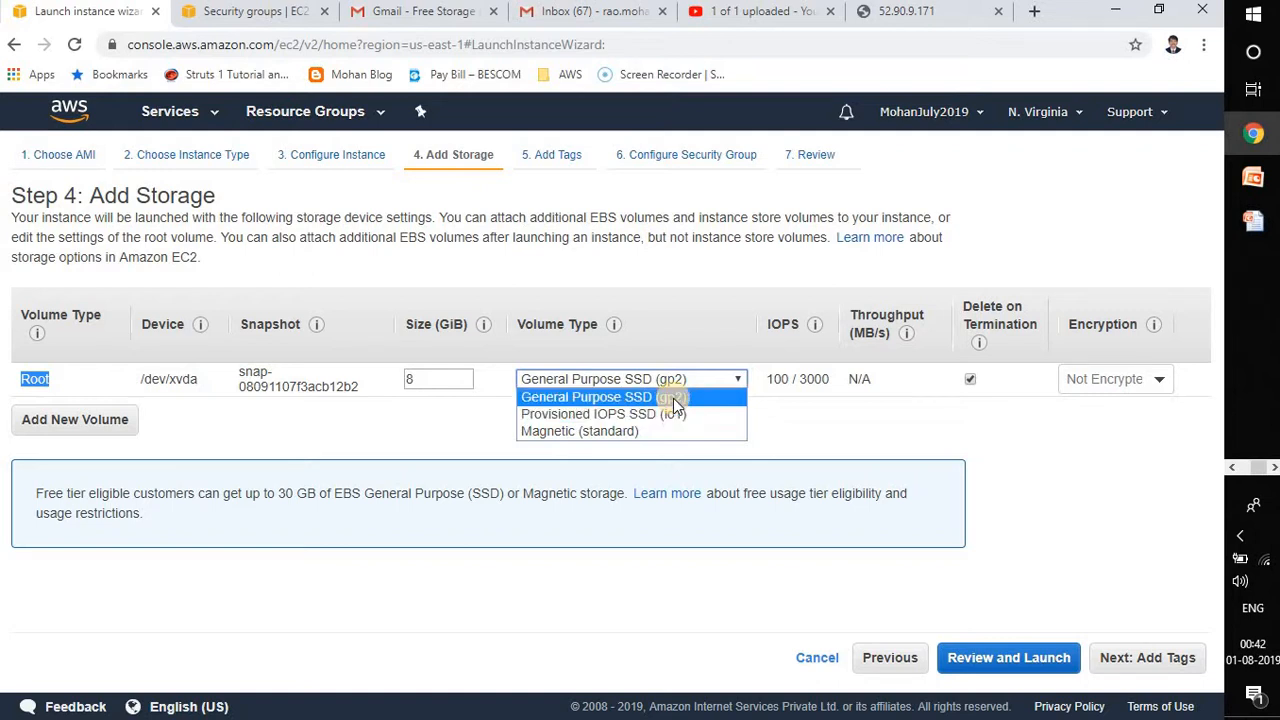
click(673, 398)
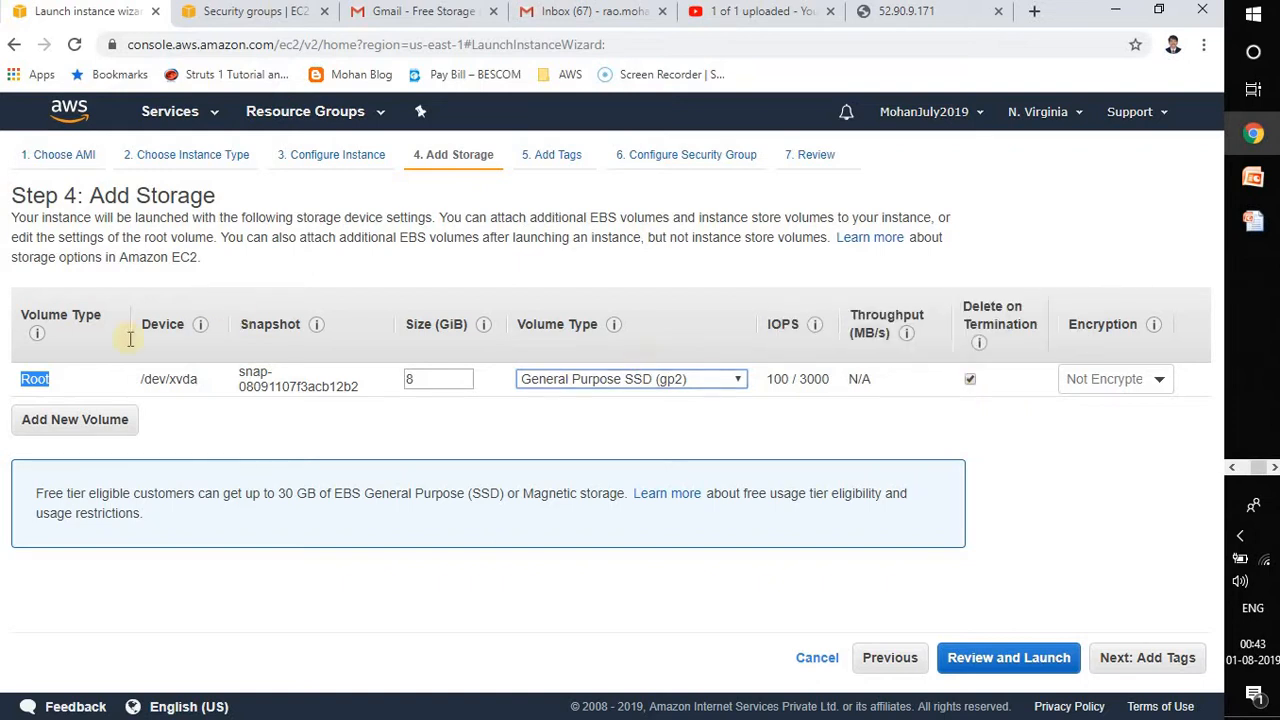
Add one EBS volume at /dev/sdb with type General Purpose SSD (gp2) and proceed to the Add Tags stage
click(92, 422)
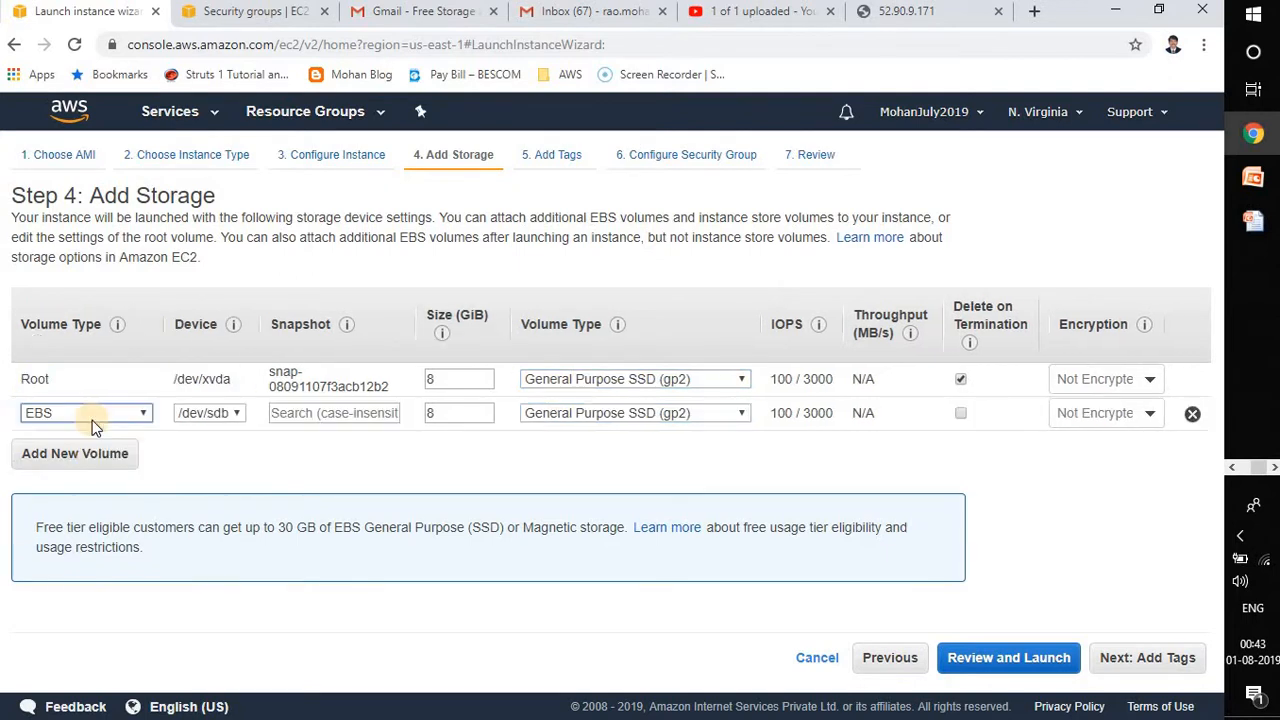
click(92, 453)
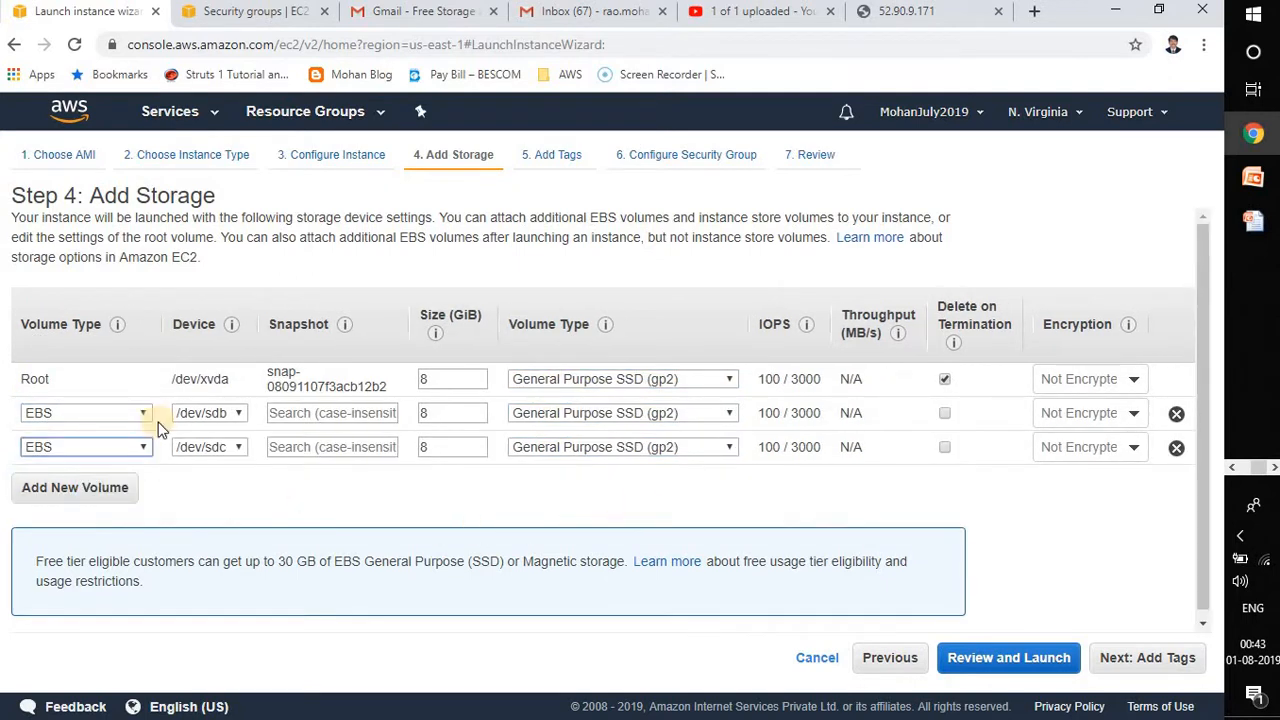
click(1176, 448)
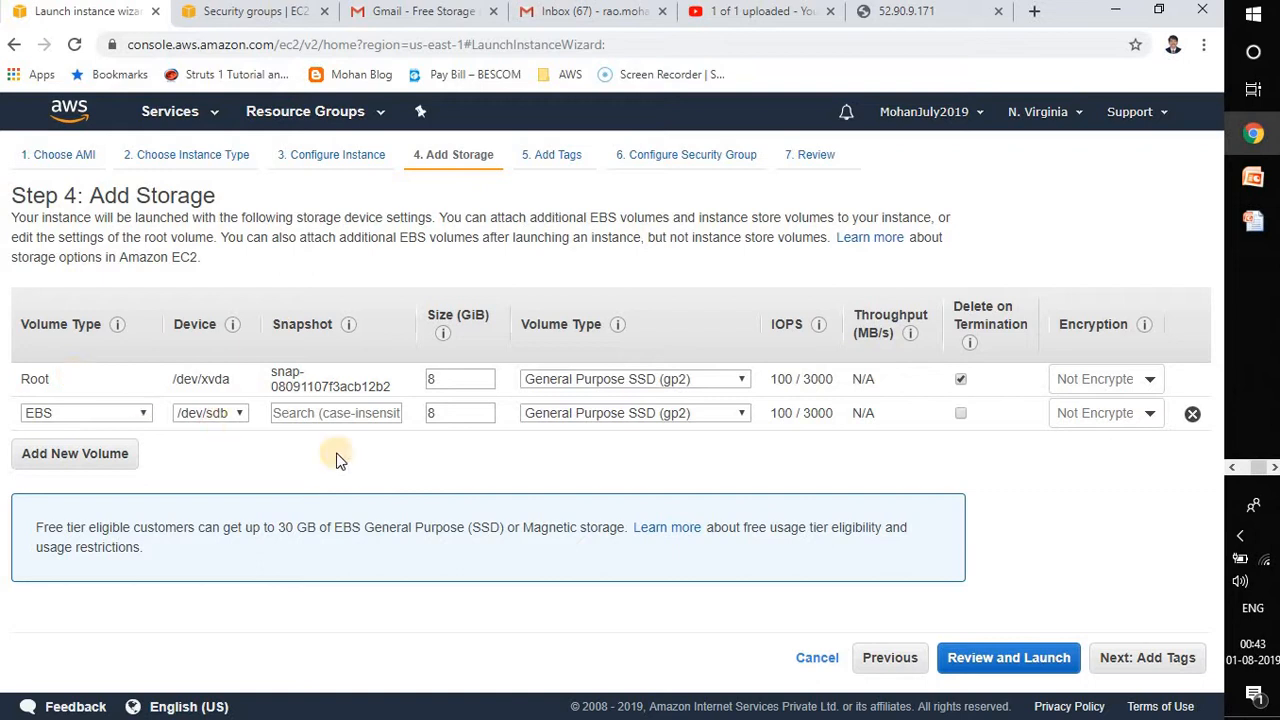
click(645, 412)
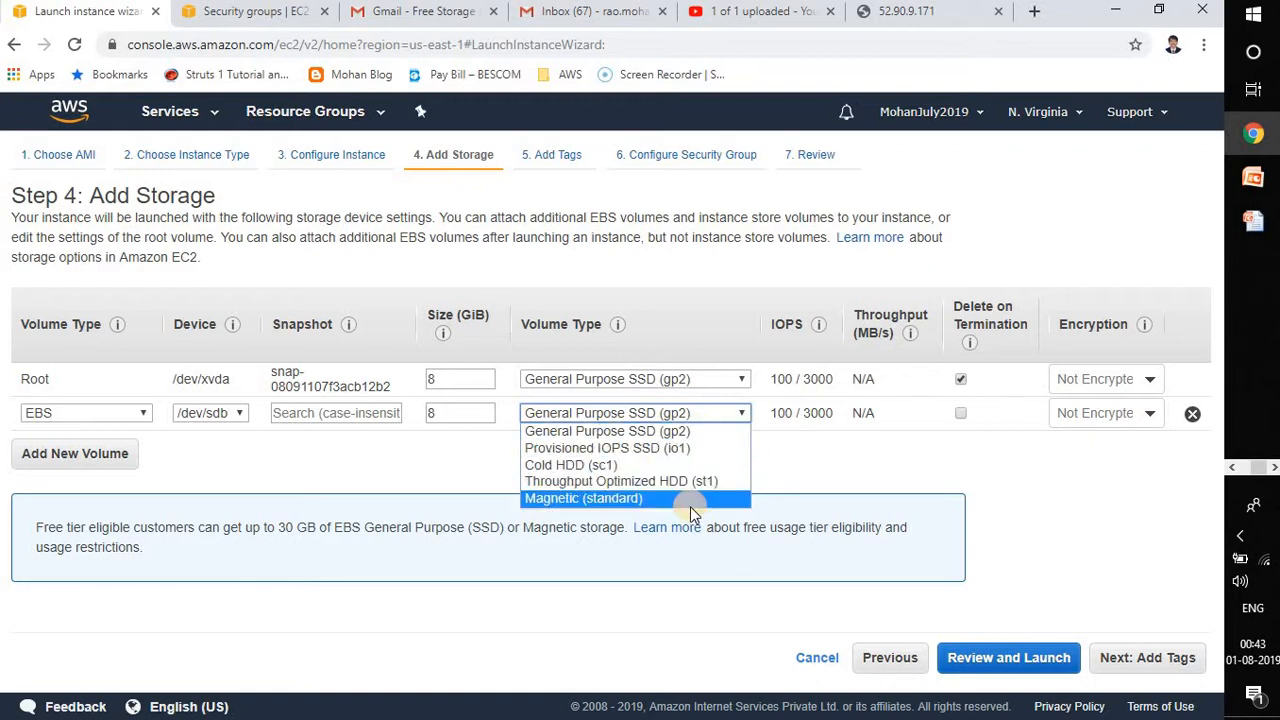
click(688, 433)
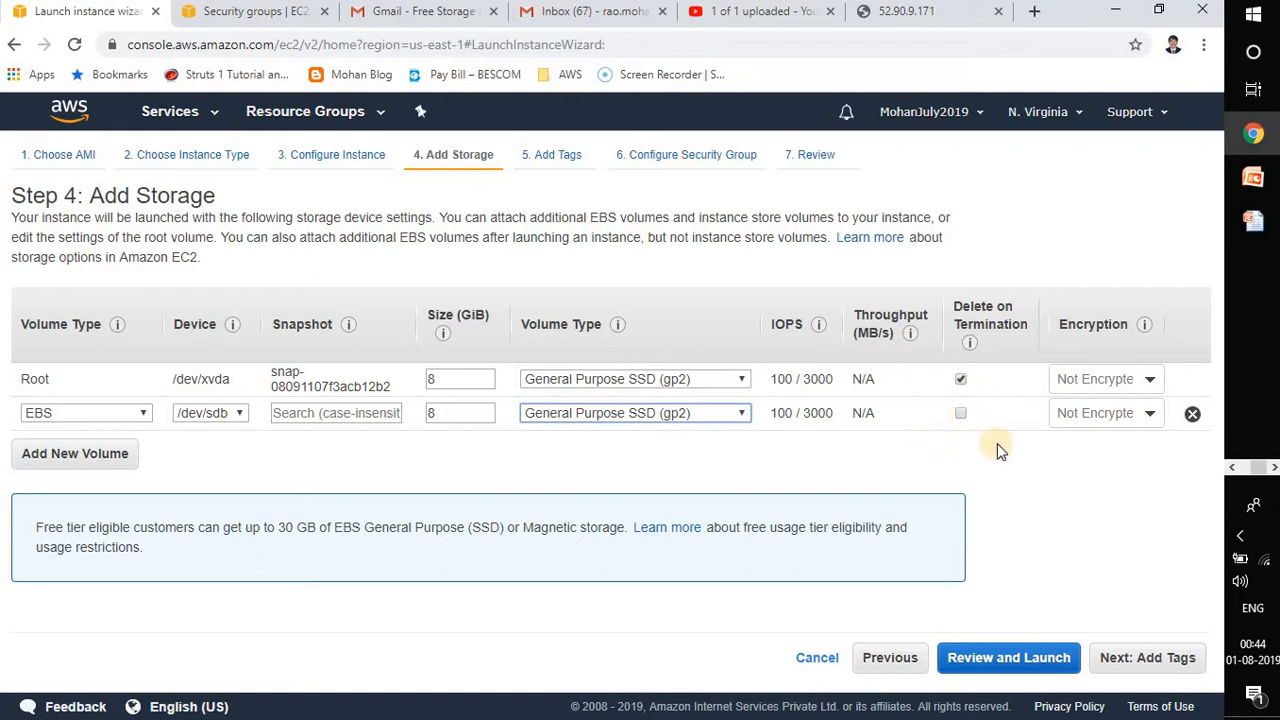
click(1150, 660)
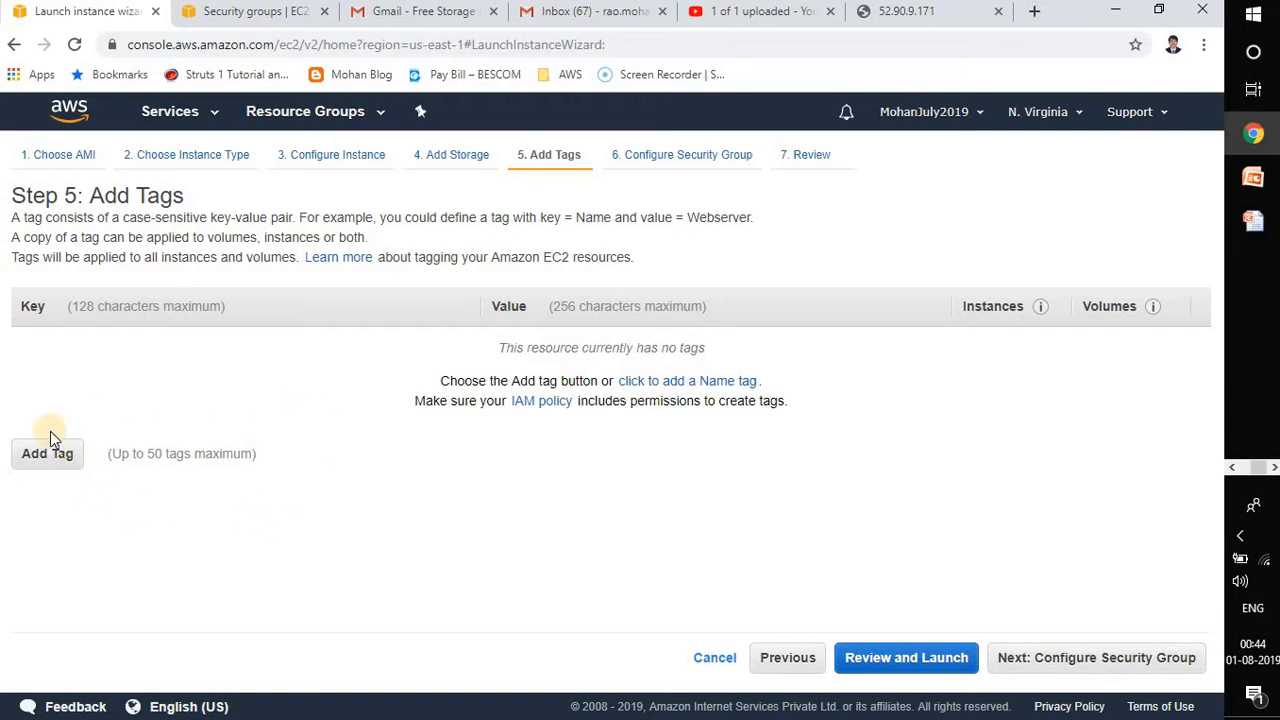
Add a tag with key name and value Linux, and proceed to the Configure Security Group stage
click(53, 468)
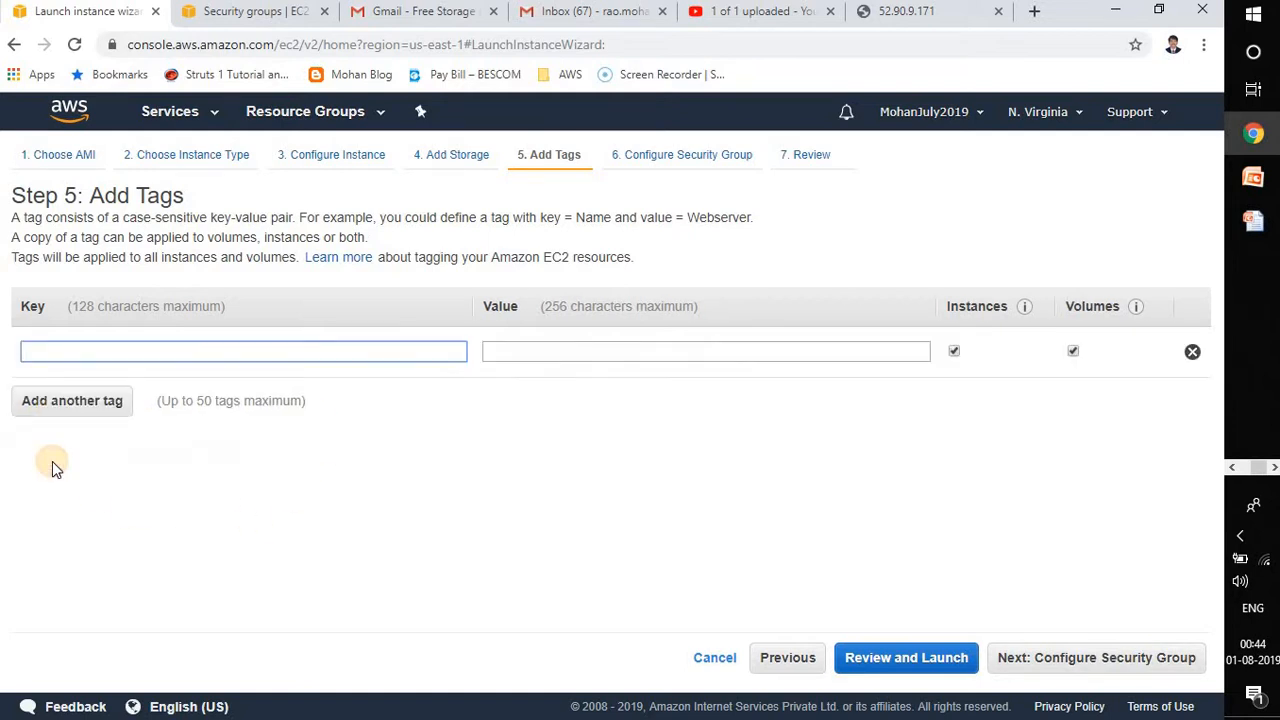
text(name)
key(Tab)
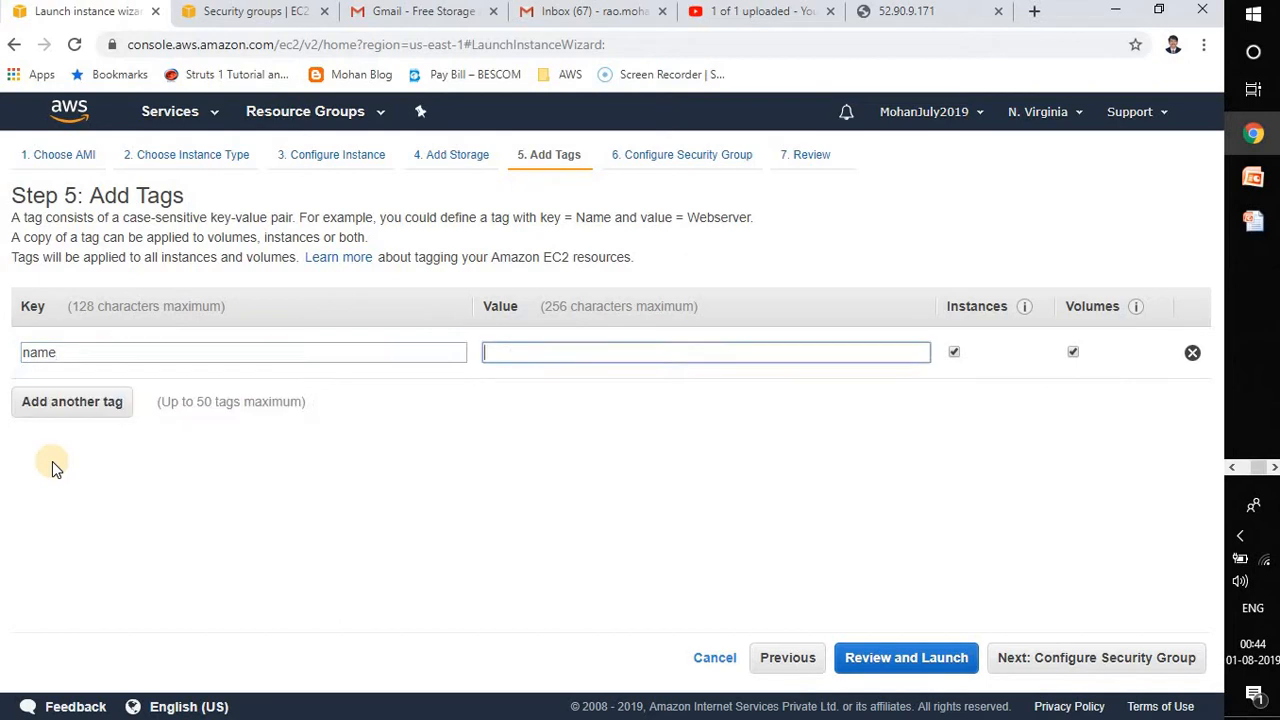
text(linux)
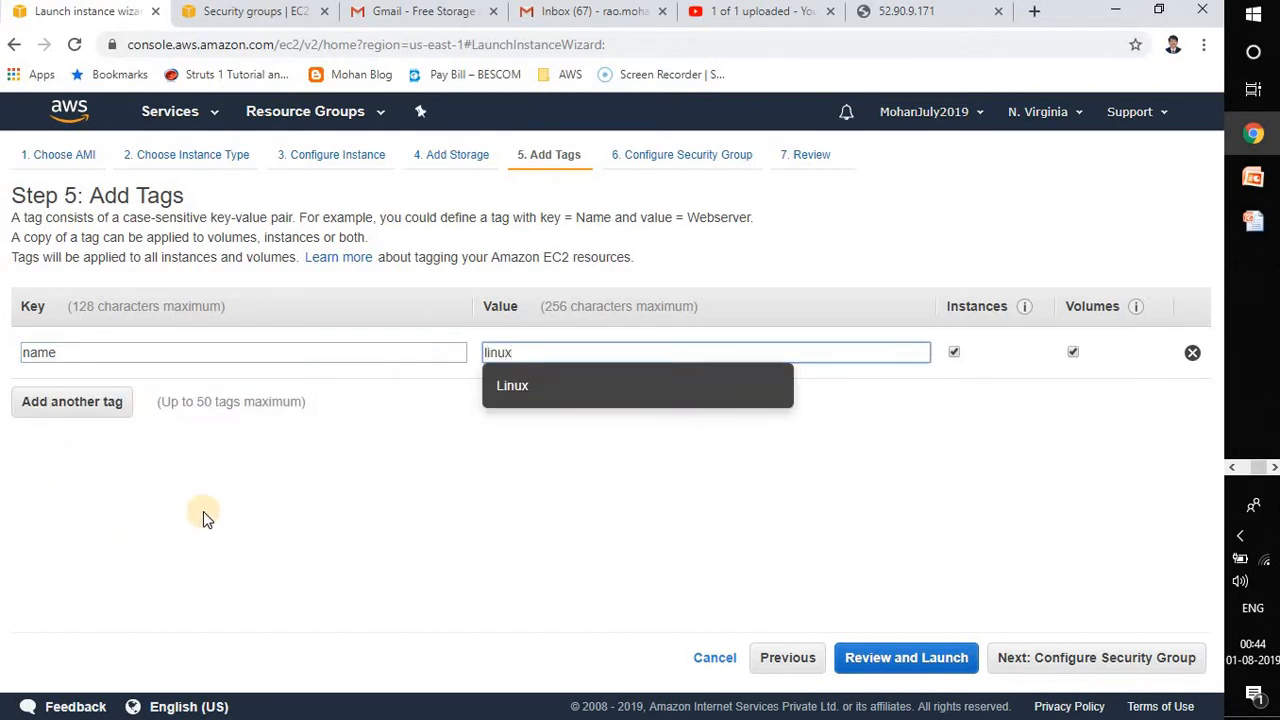
click(522, 386)
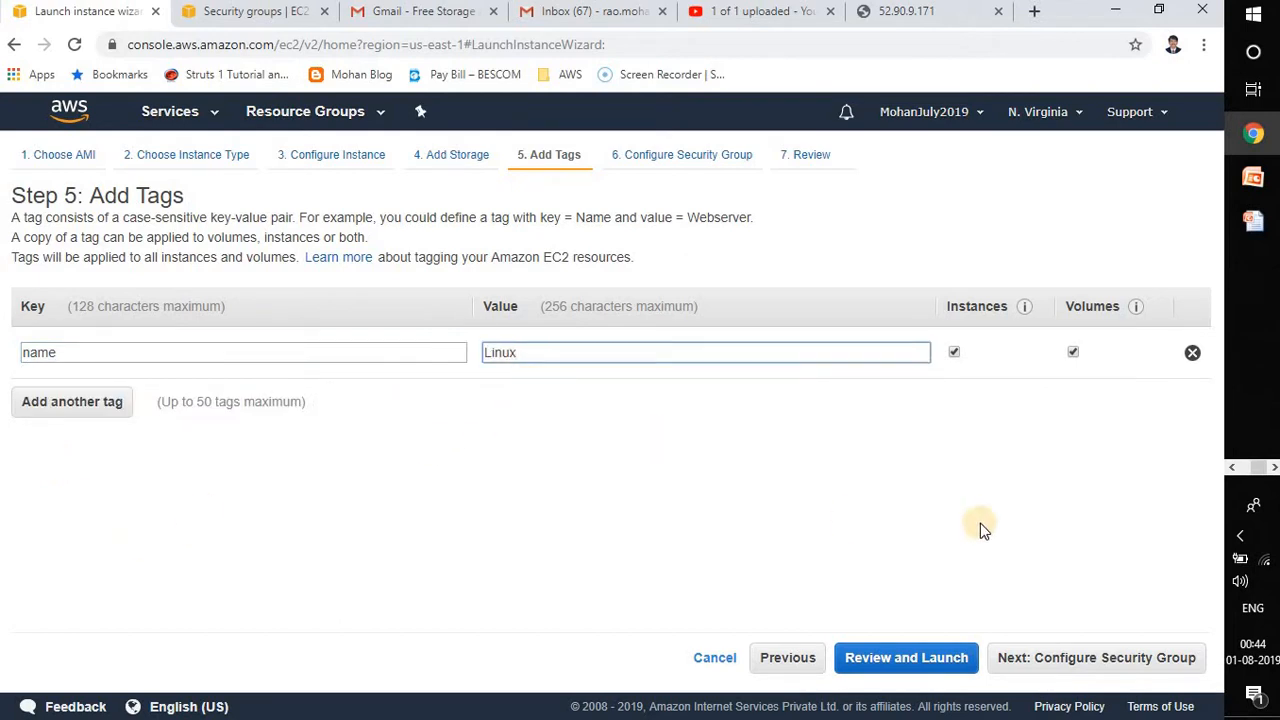
click(1136, 664)
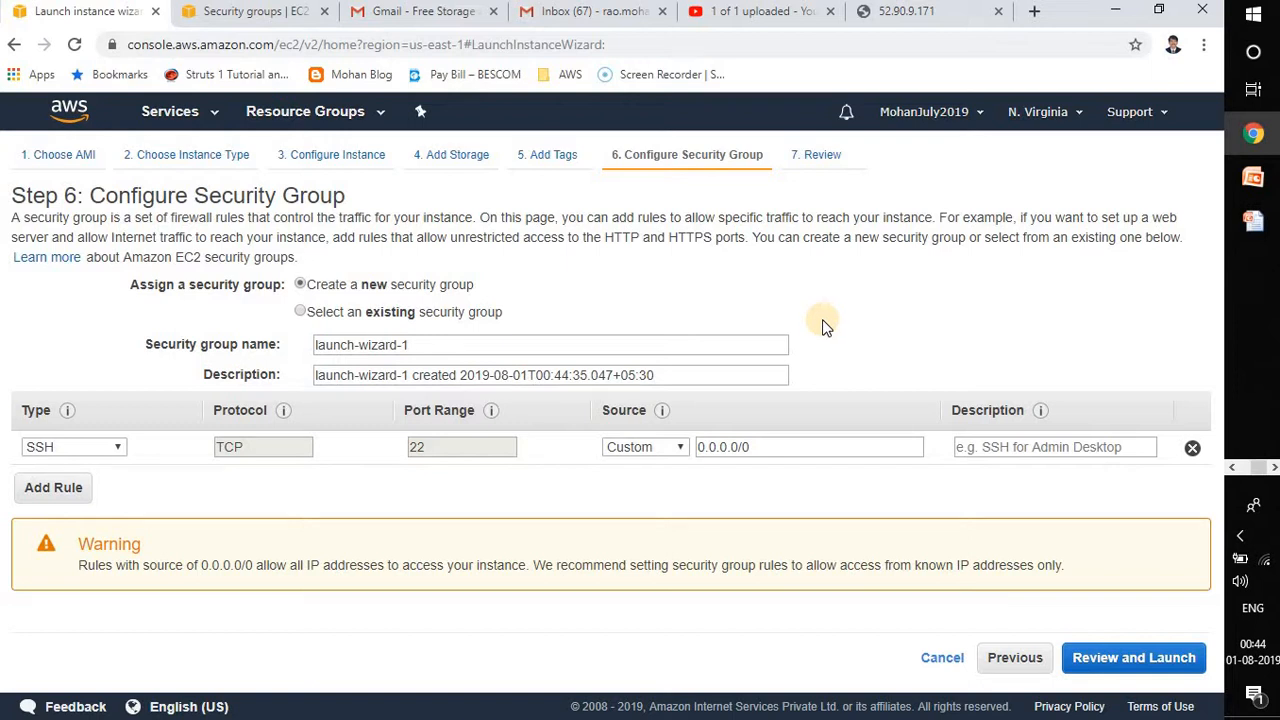
Set both the name and the description of the new security group to ec2-sg
drag(490, 347, 188, 310)
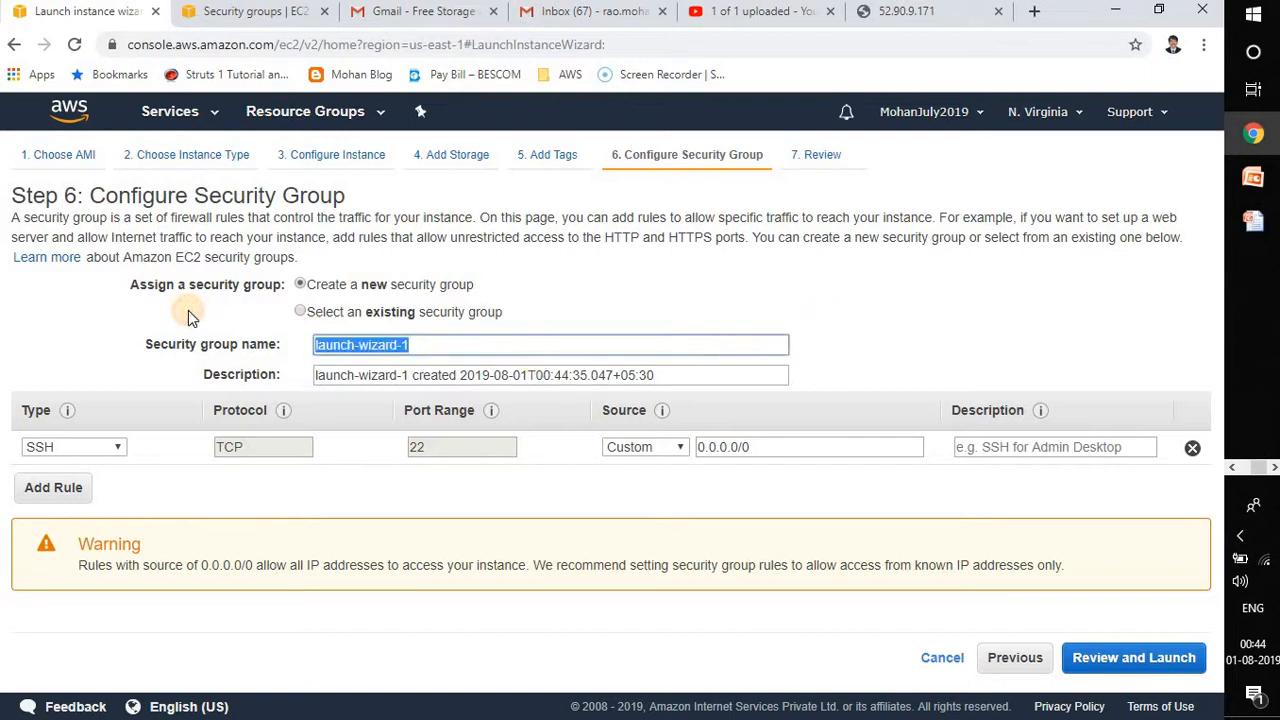
text(ec2-)
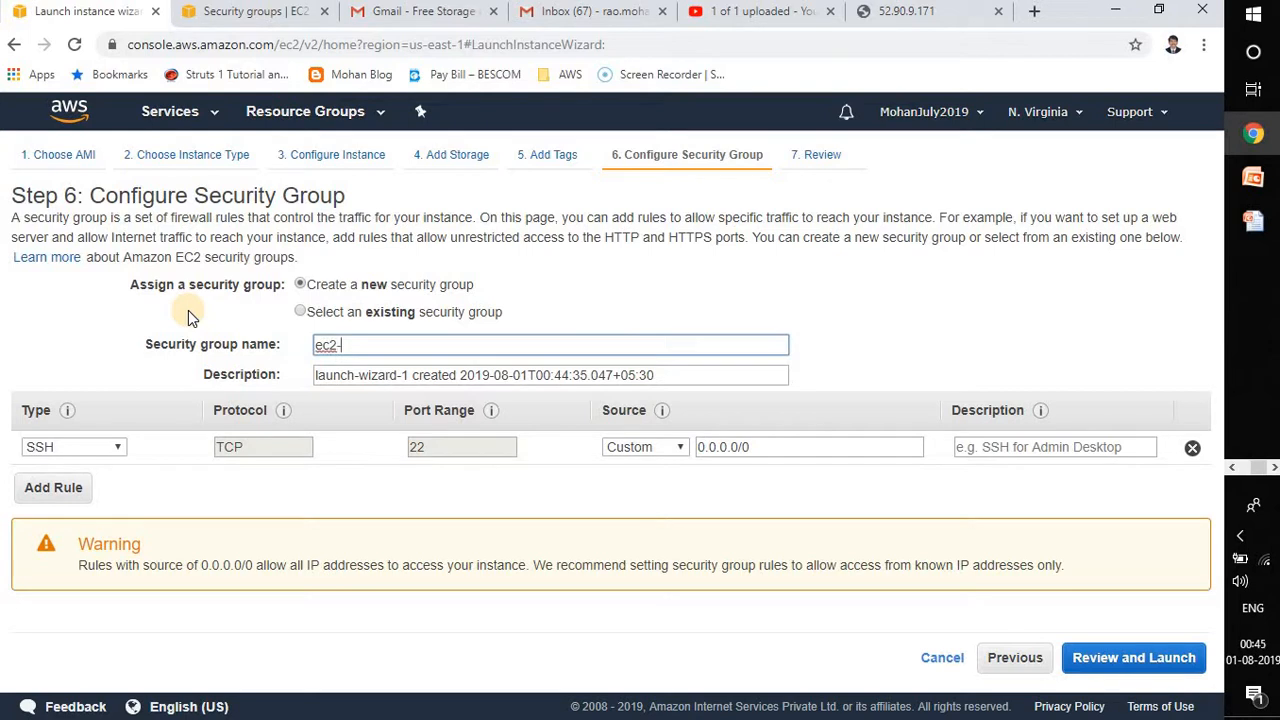
text(sg)
key(Tab)
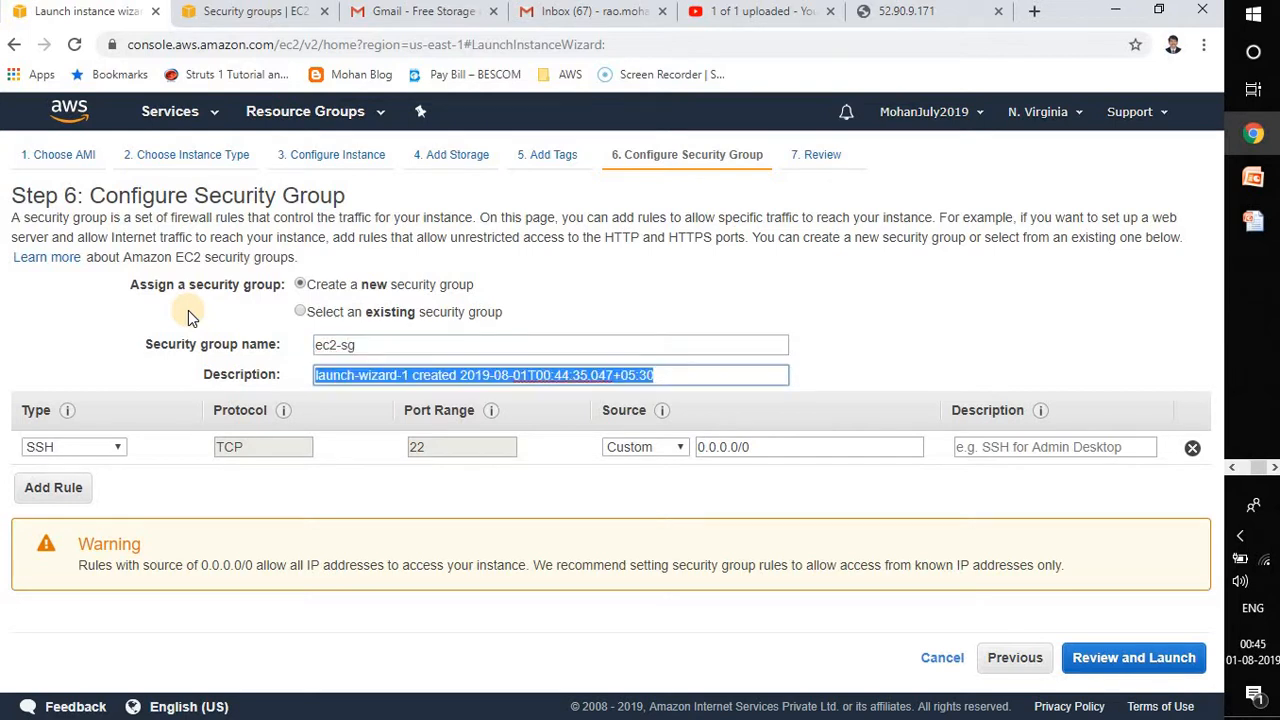
text(ec2-)
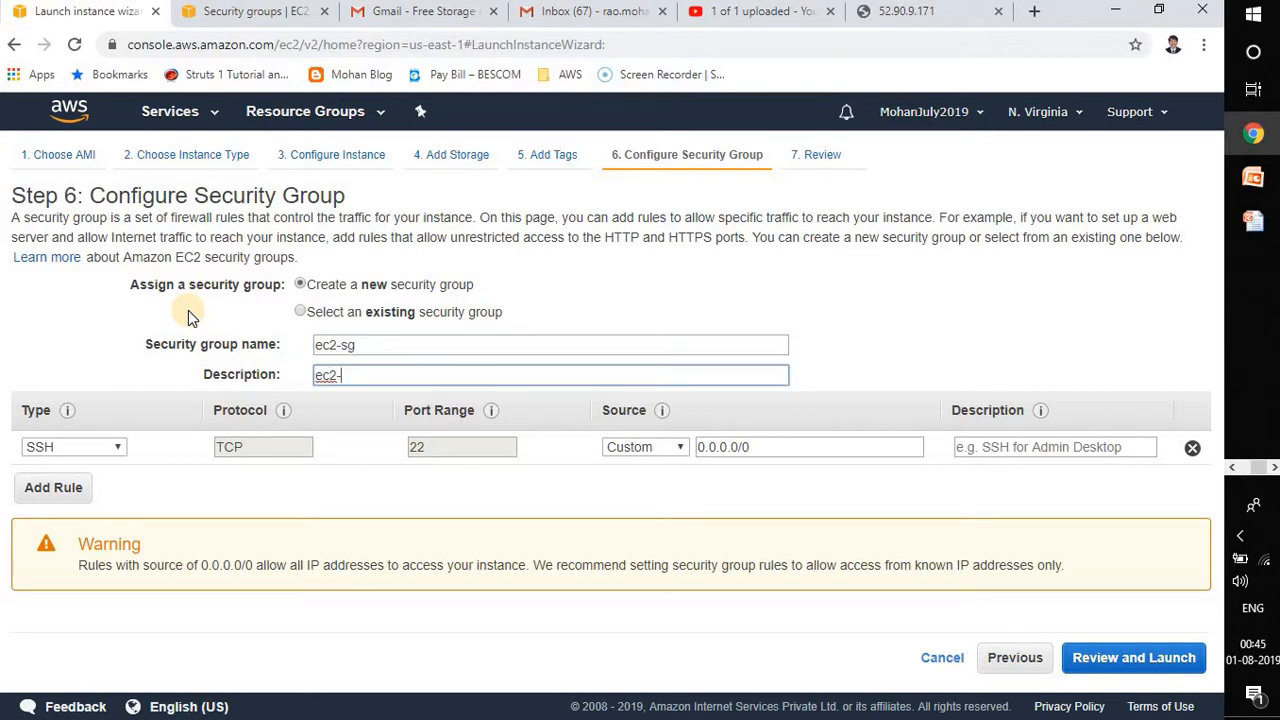
text(sg)
click(189, 493)
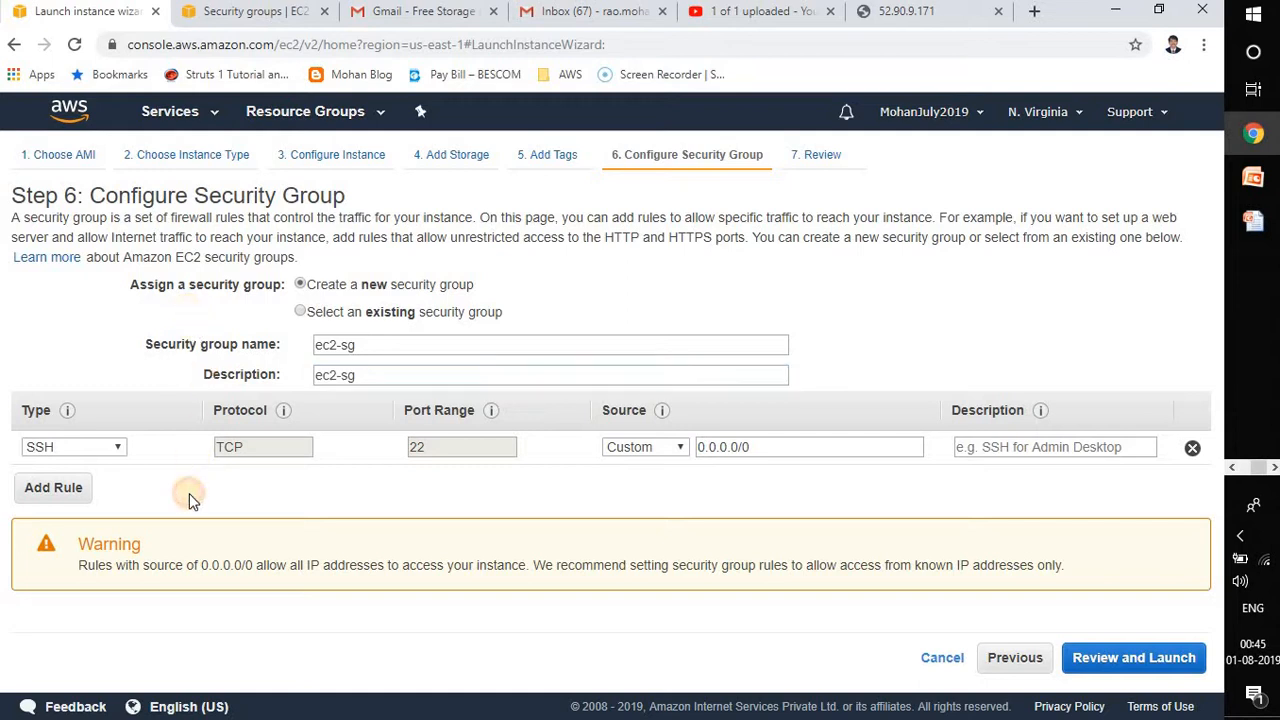
Look through the available types for the security group rule and leave it at SSH
click(115, 449)
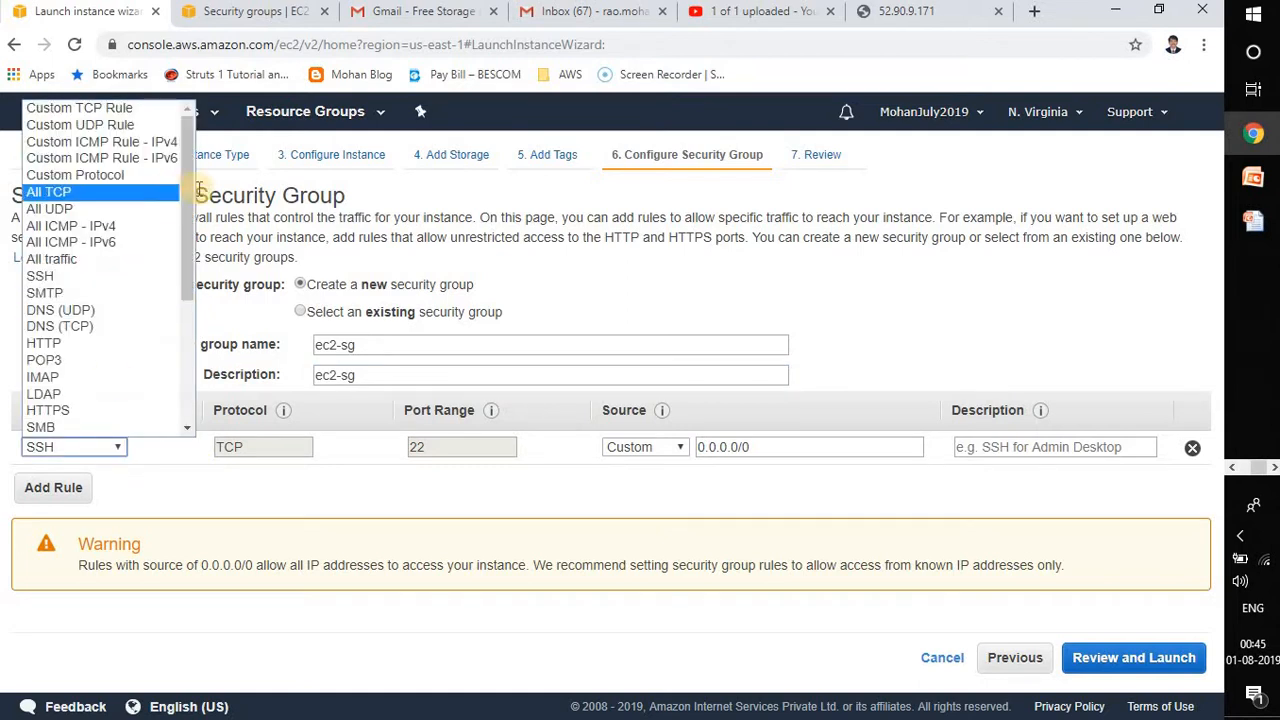
drag(187, 230, 185, 160)
click(152, 462)
click(170, 485)
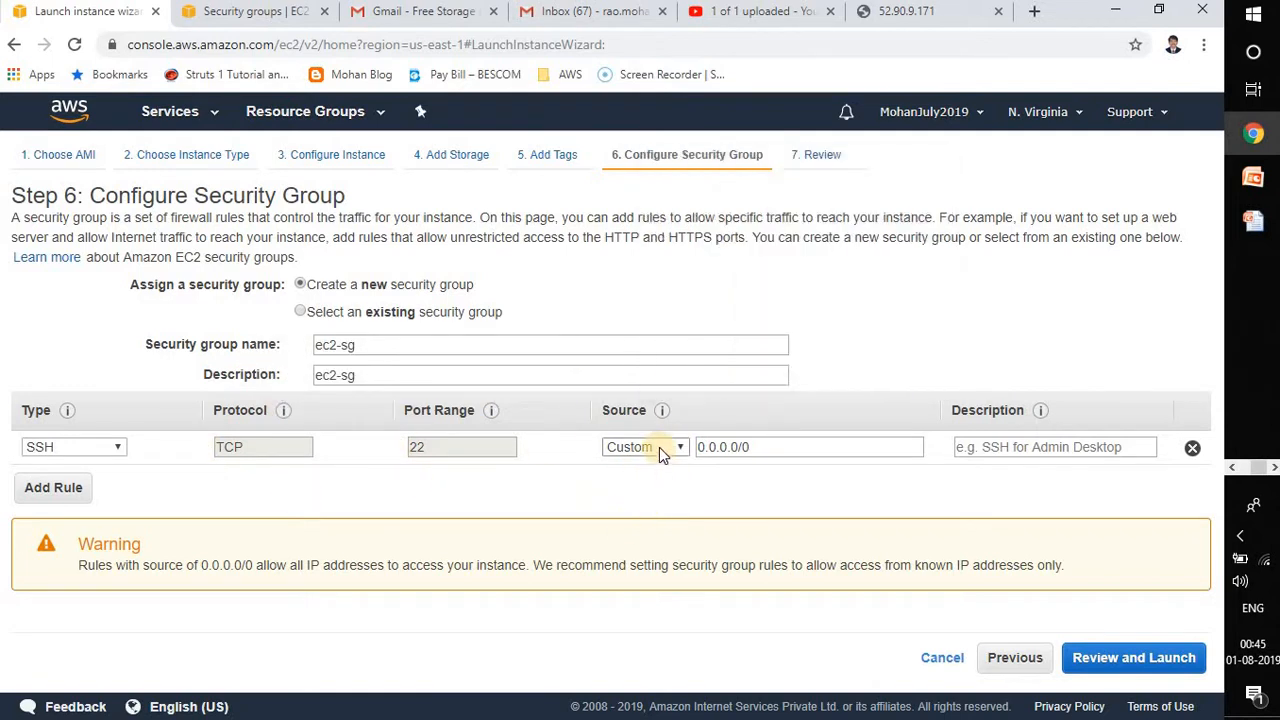
Try My IP and Custom as the source of the SSH rule
click(659, 447)
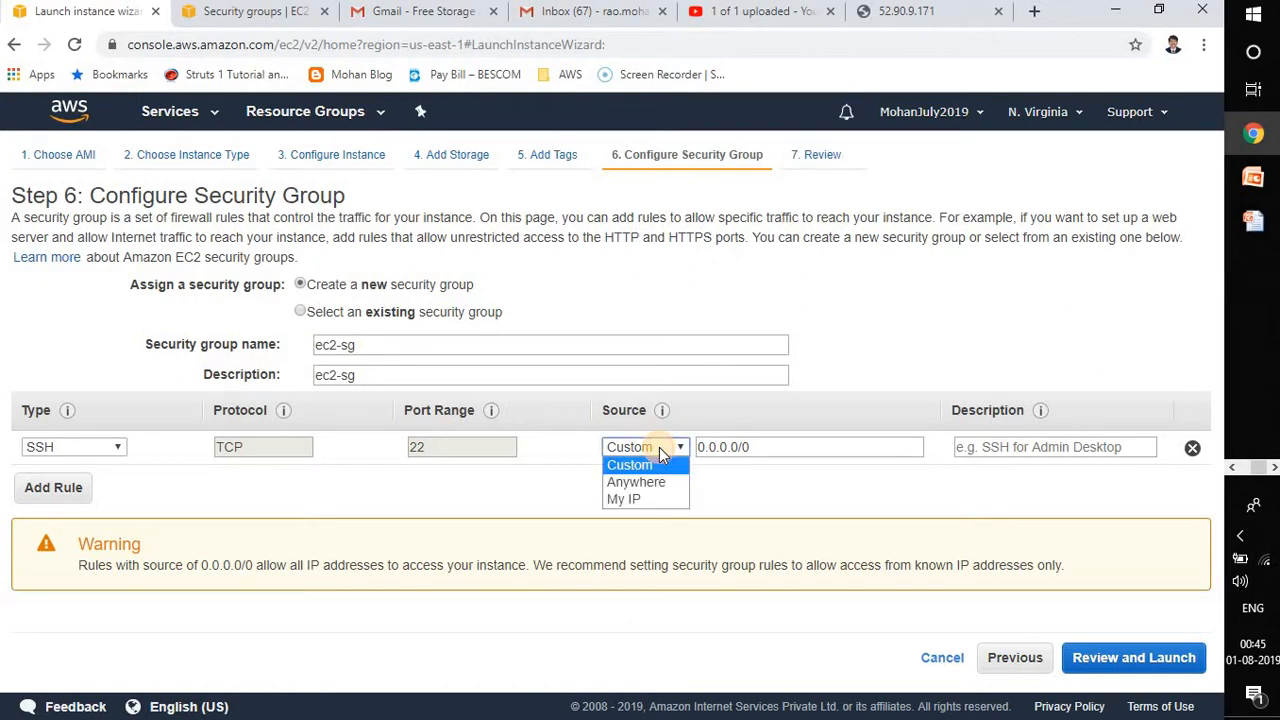
click(655, 499)
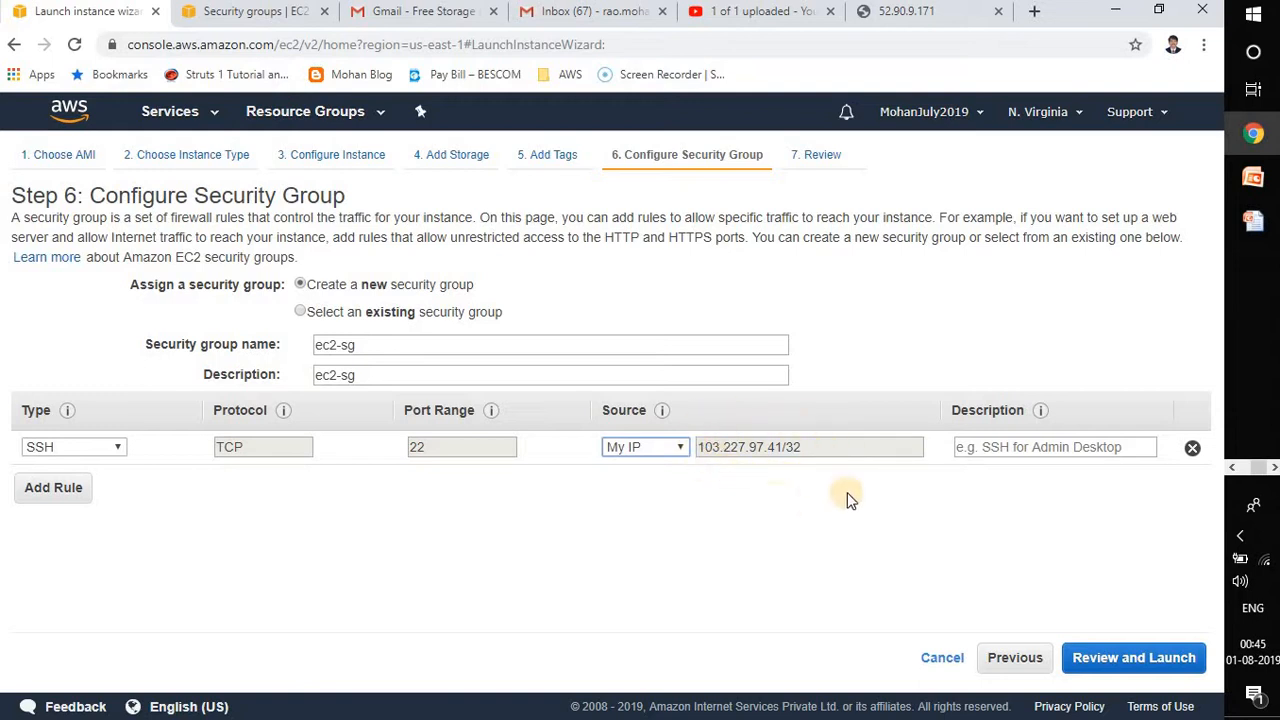
click(668, 447)
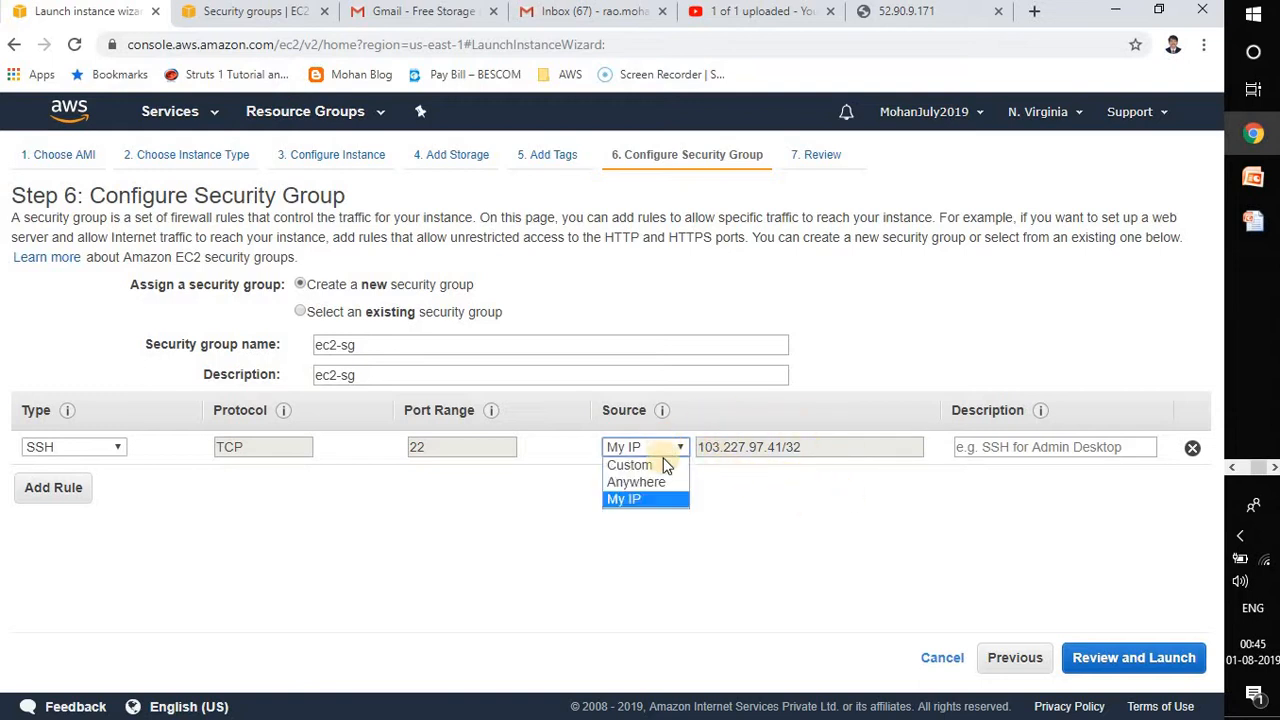
click(662, 466)
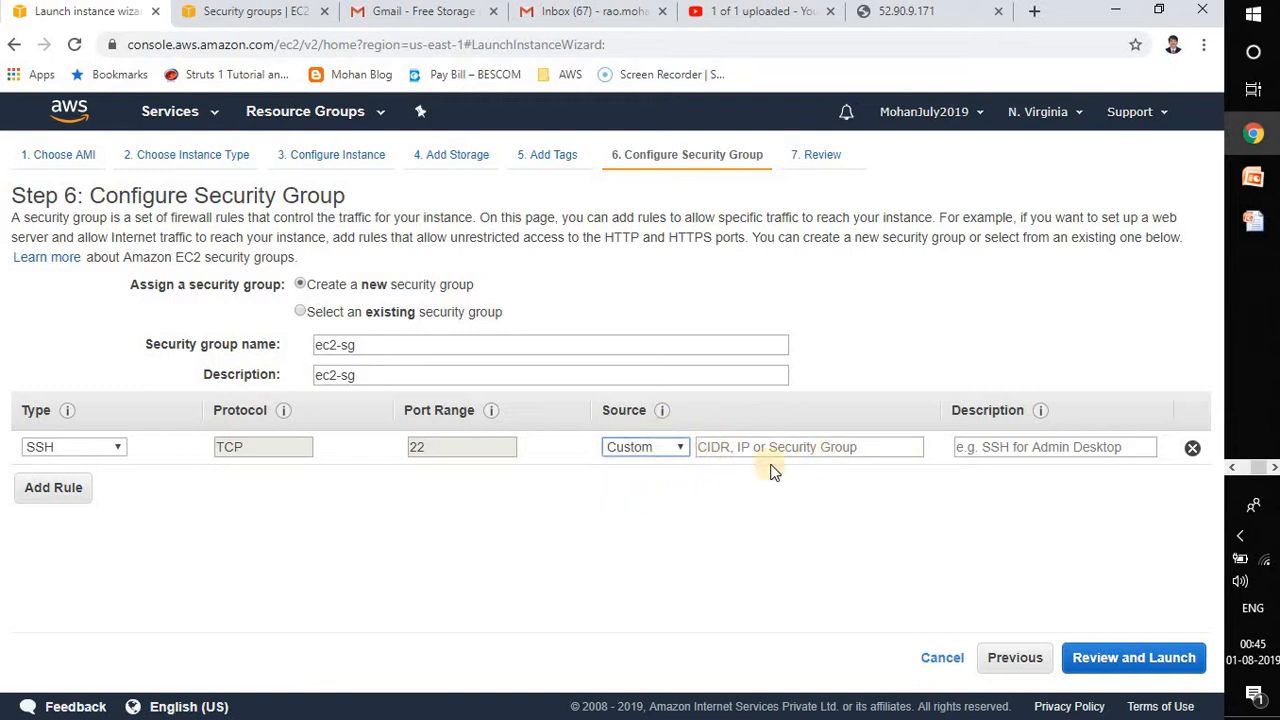
click(808, 494)
Set the SSH rule's source to Anywhere and its description to First demo
click(667, 450)
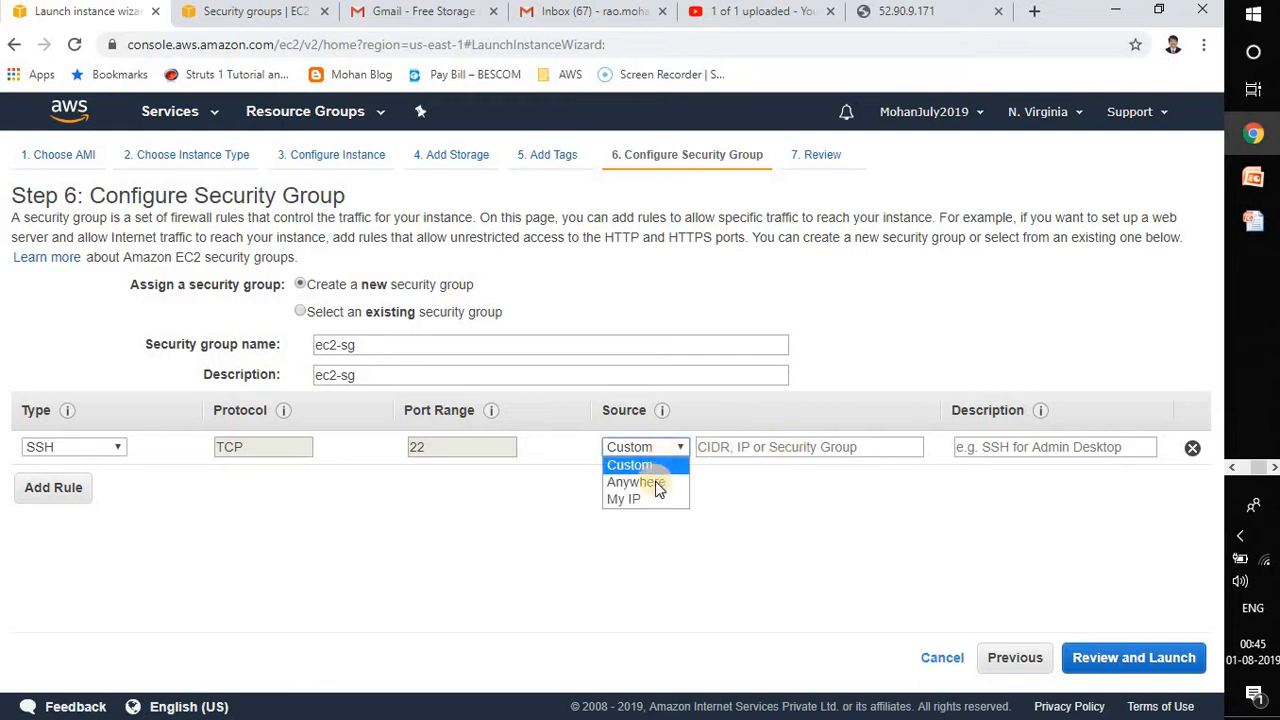
click(655, 483)
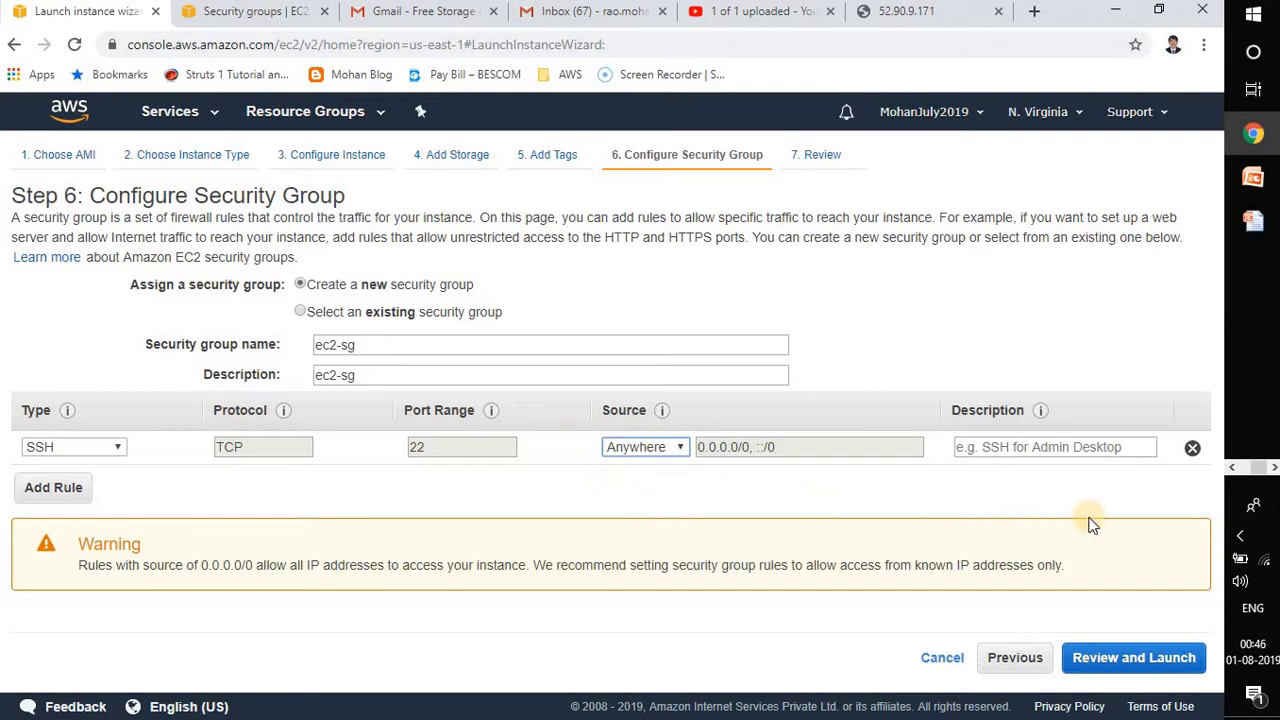
click(1054, 447)
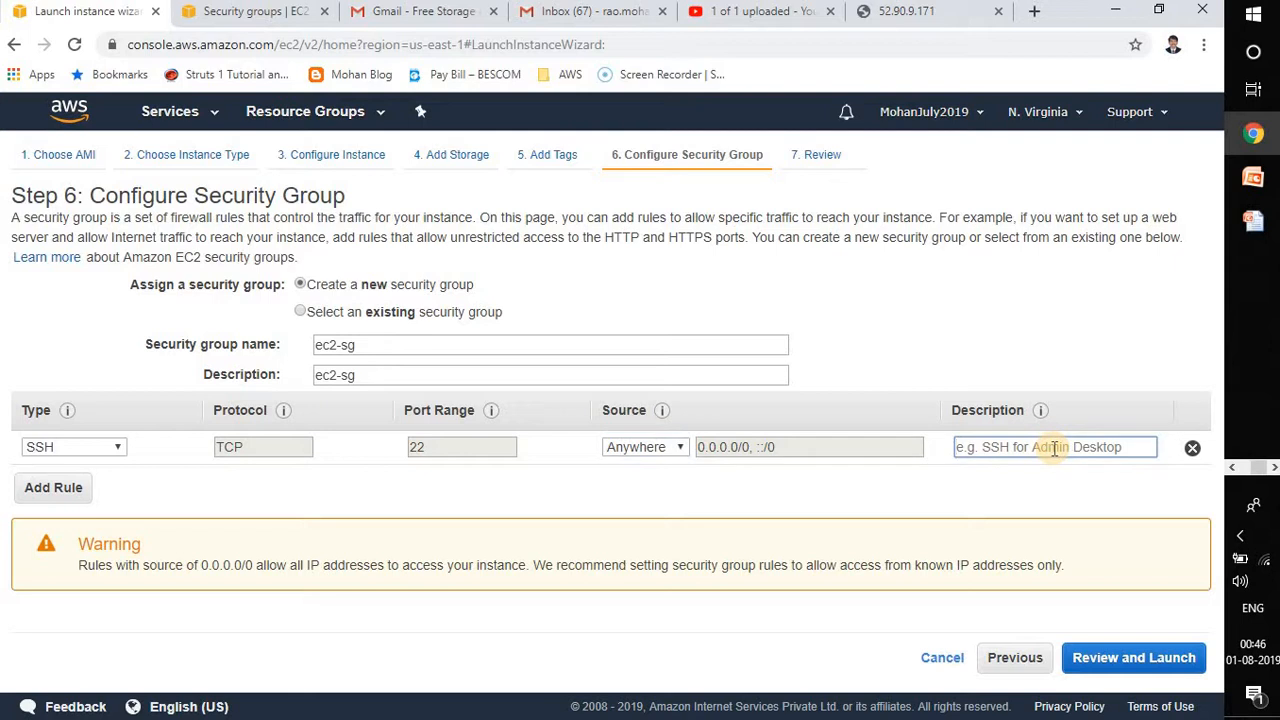
text(First dem)
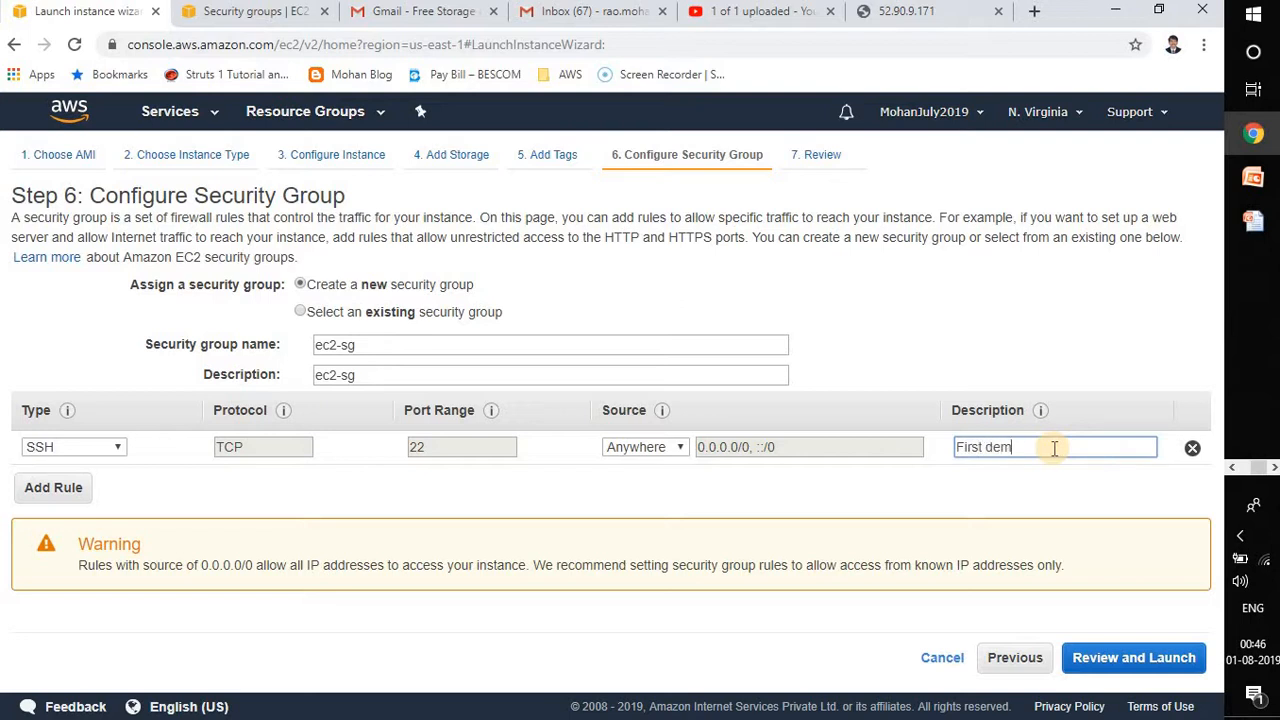
text(o)
click(1059, 494)
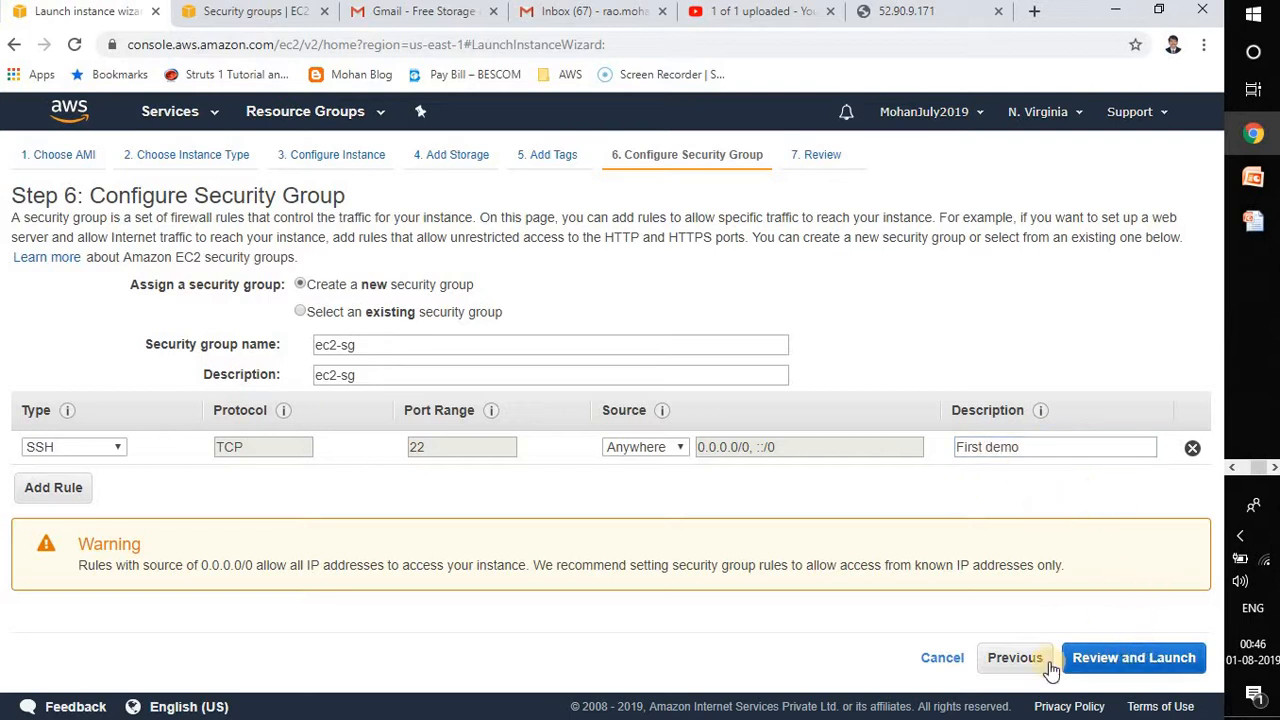
Review the instance launch summary and start the launch to bring up the key pair selection
click(1140, 665)
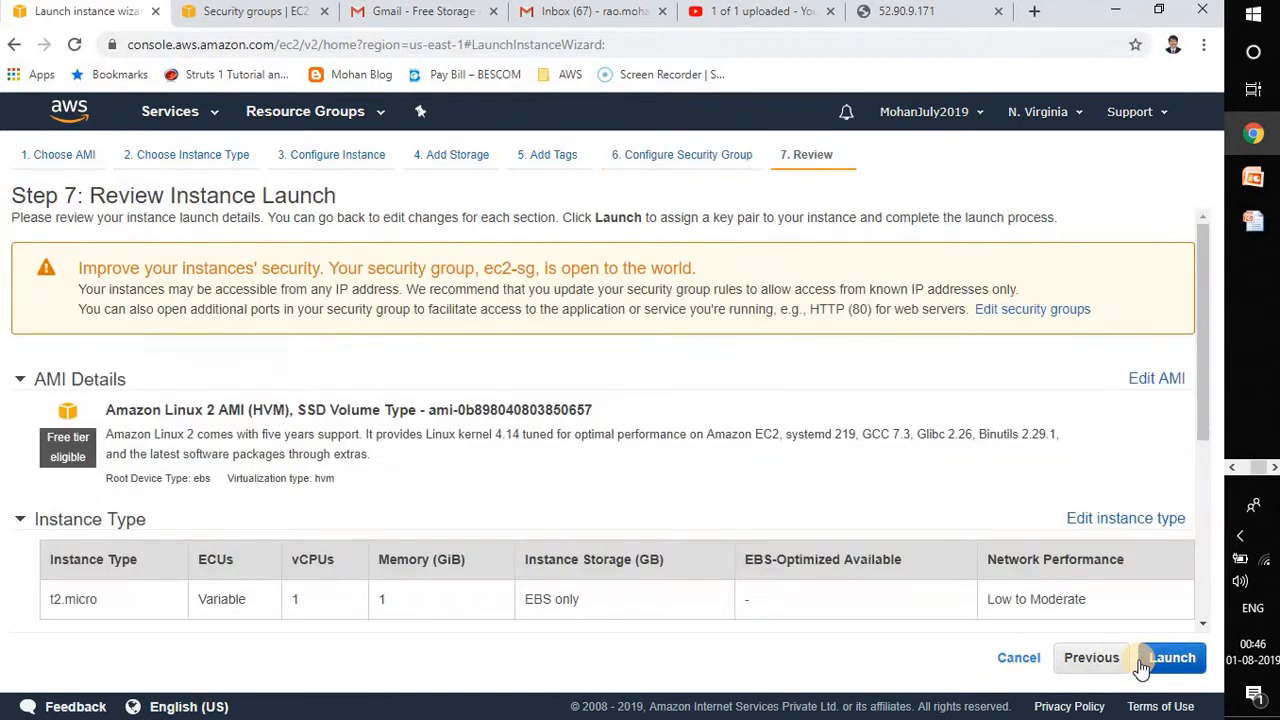
click(1200, 308)
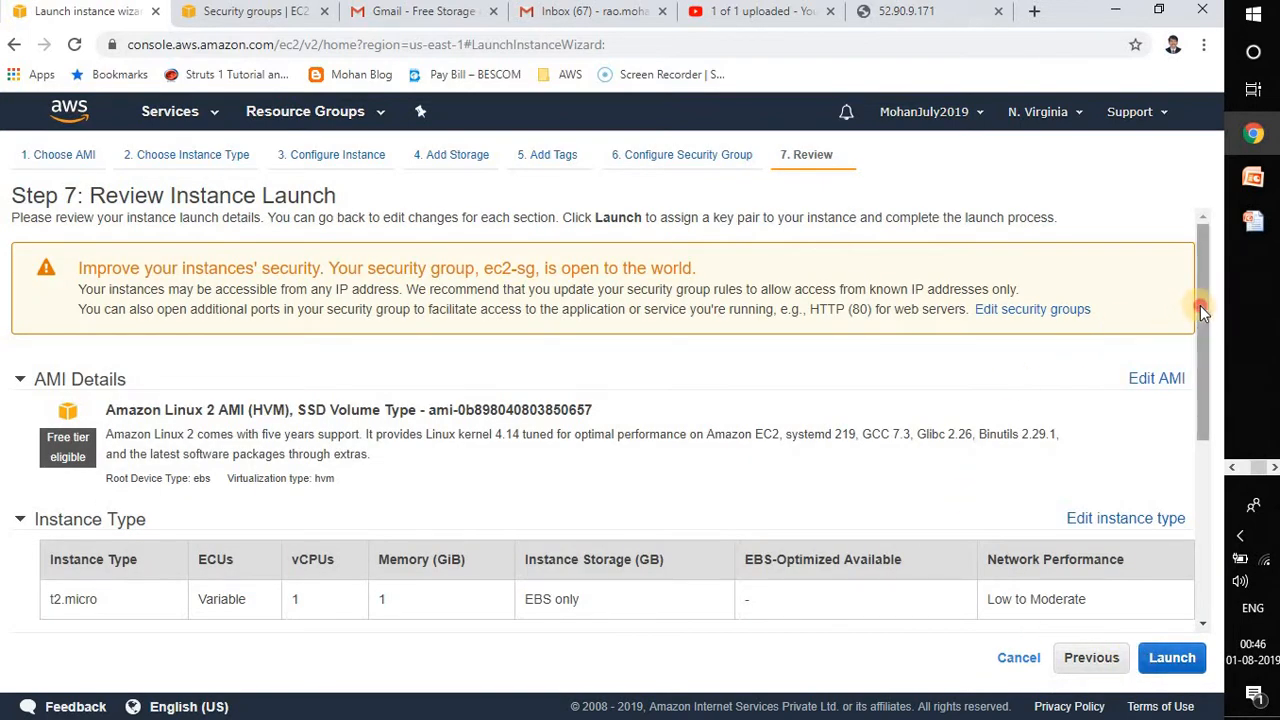
drag(1200, 308, 1218, 553)
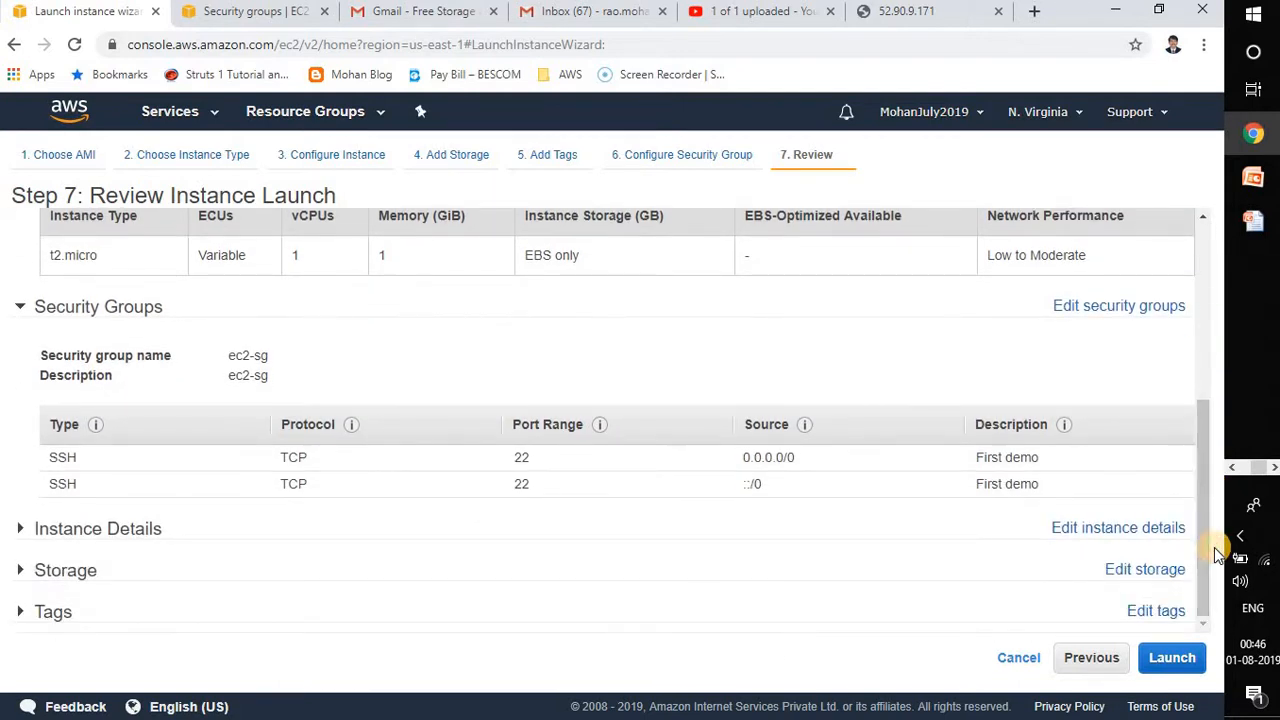
click(1178, 657)
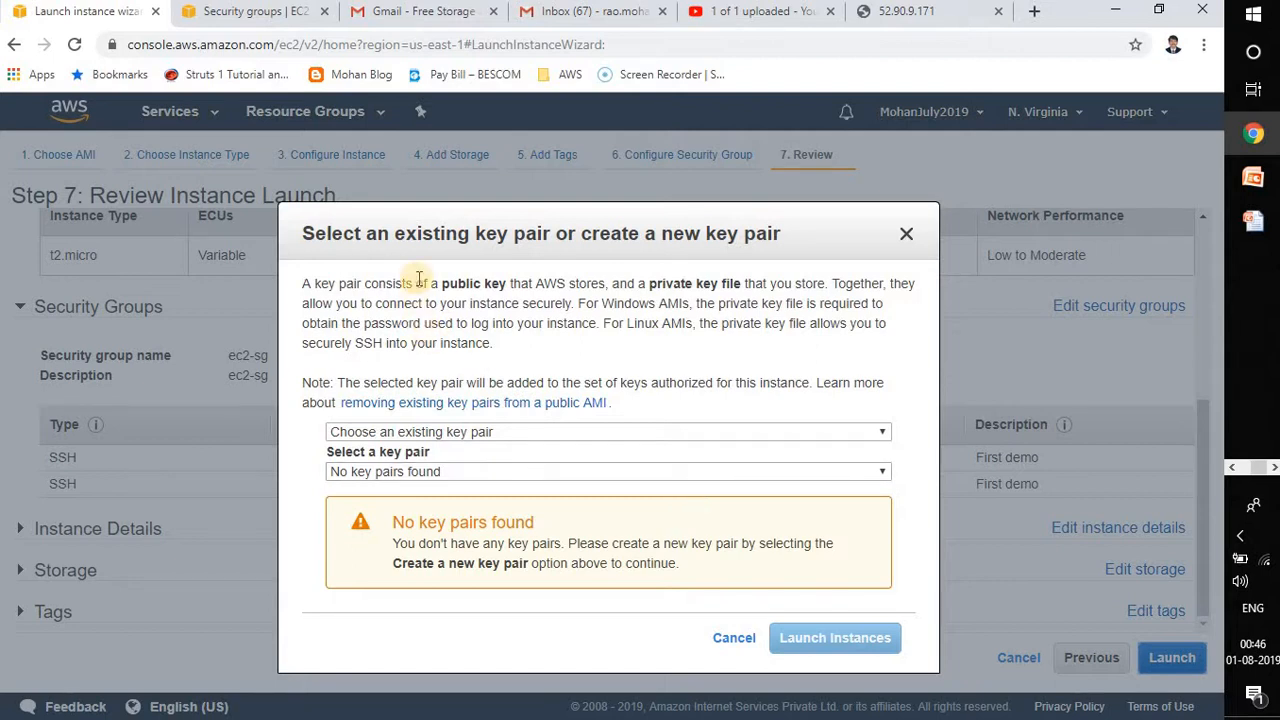
drag(472, 284, 558, 285)
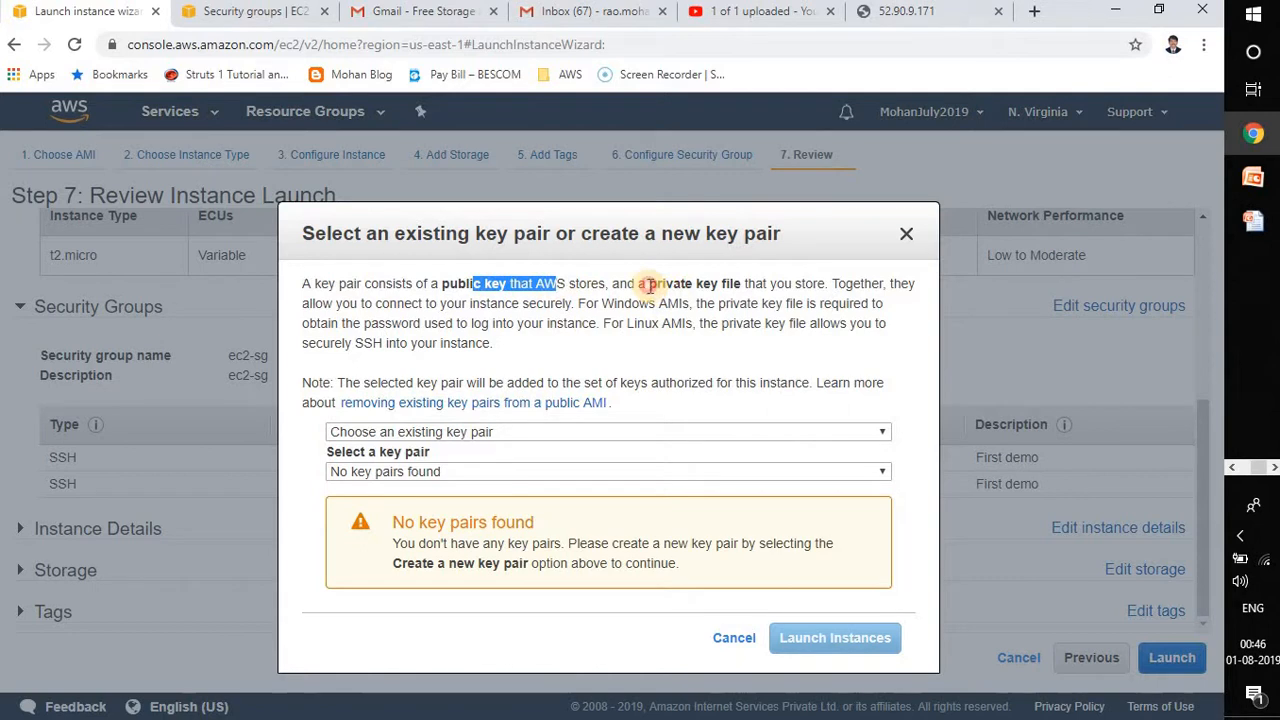
Read the explanation of the public key and the private key file in the key pair dialog
drag(648, 284, 753, 285)
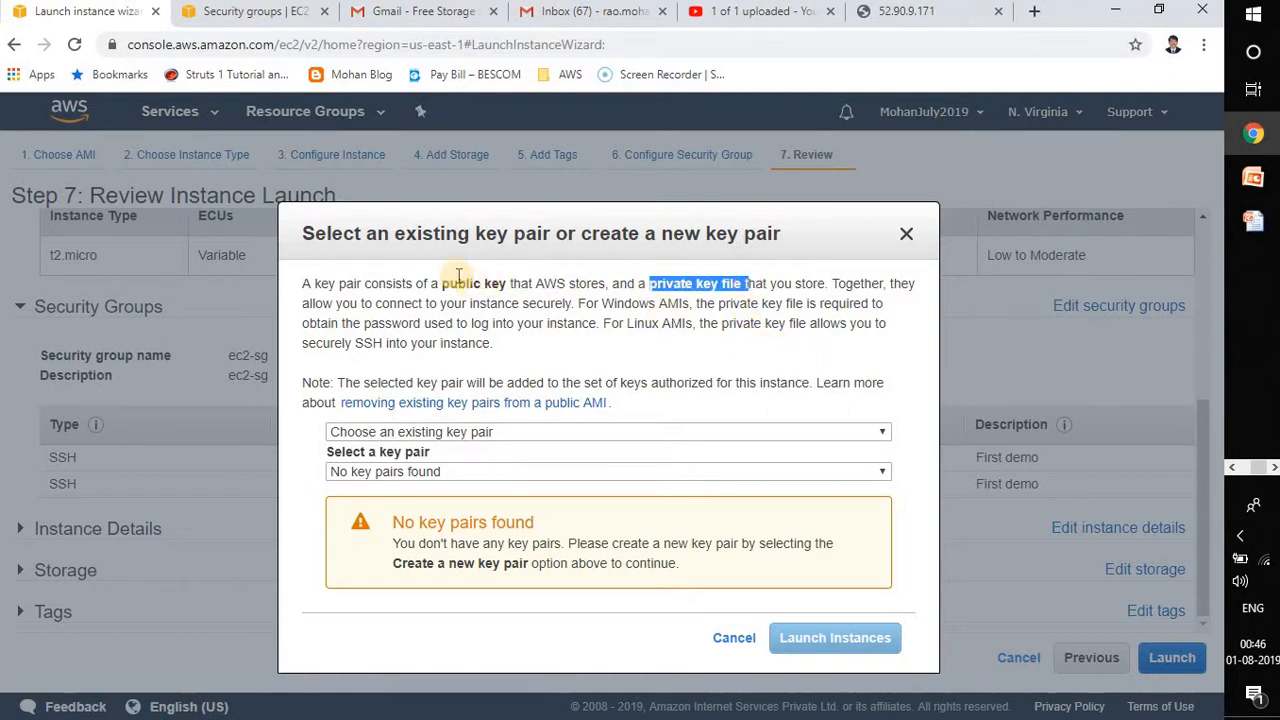
drag(428, 284, 755, 285)
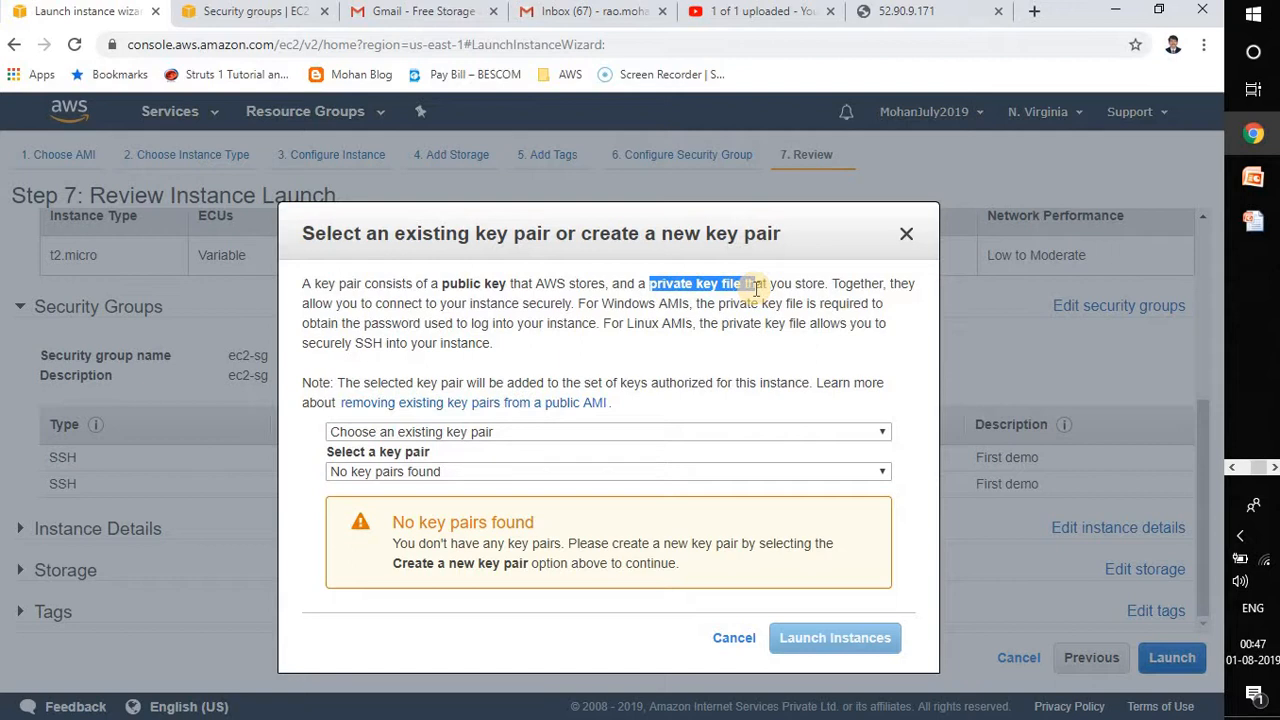
drag(757, 285, 760, 285)
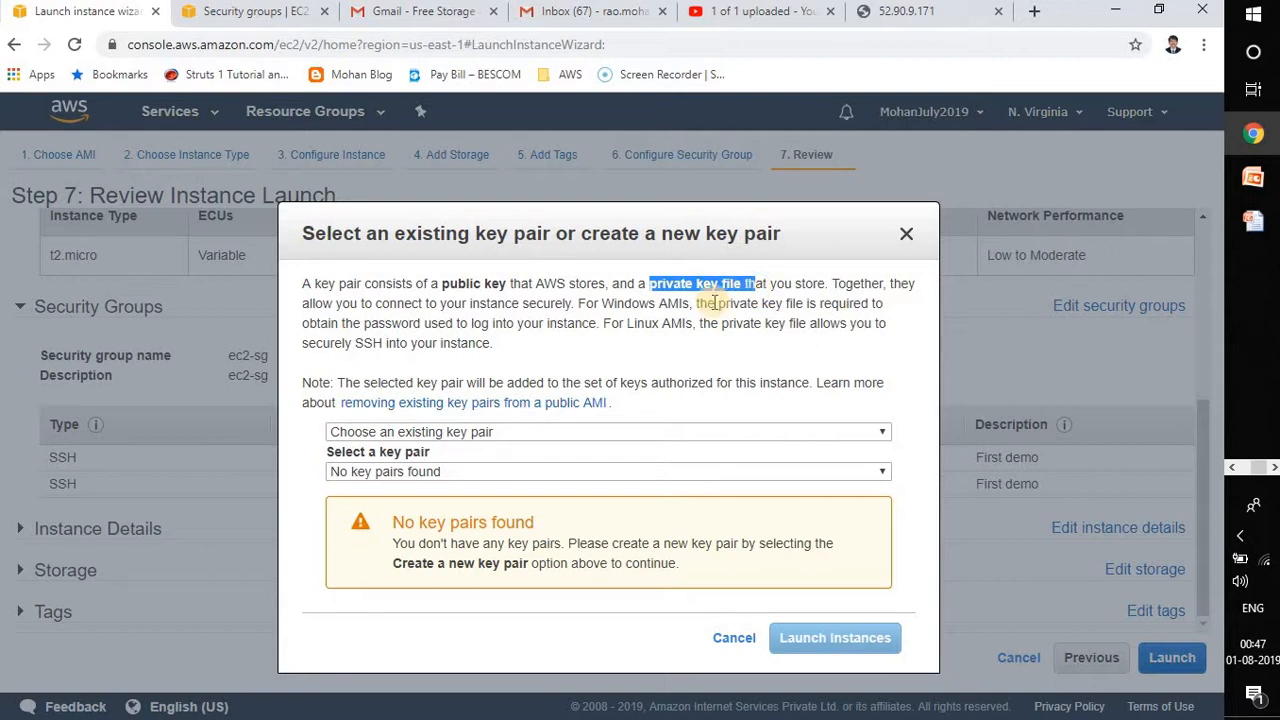
Create a new key pair named mykeypair and download its private key file
click(537, 431)
click(508, 466)
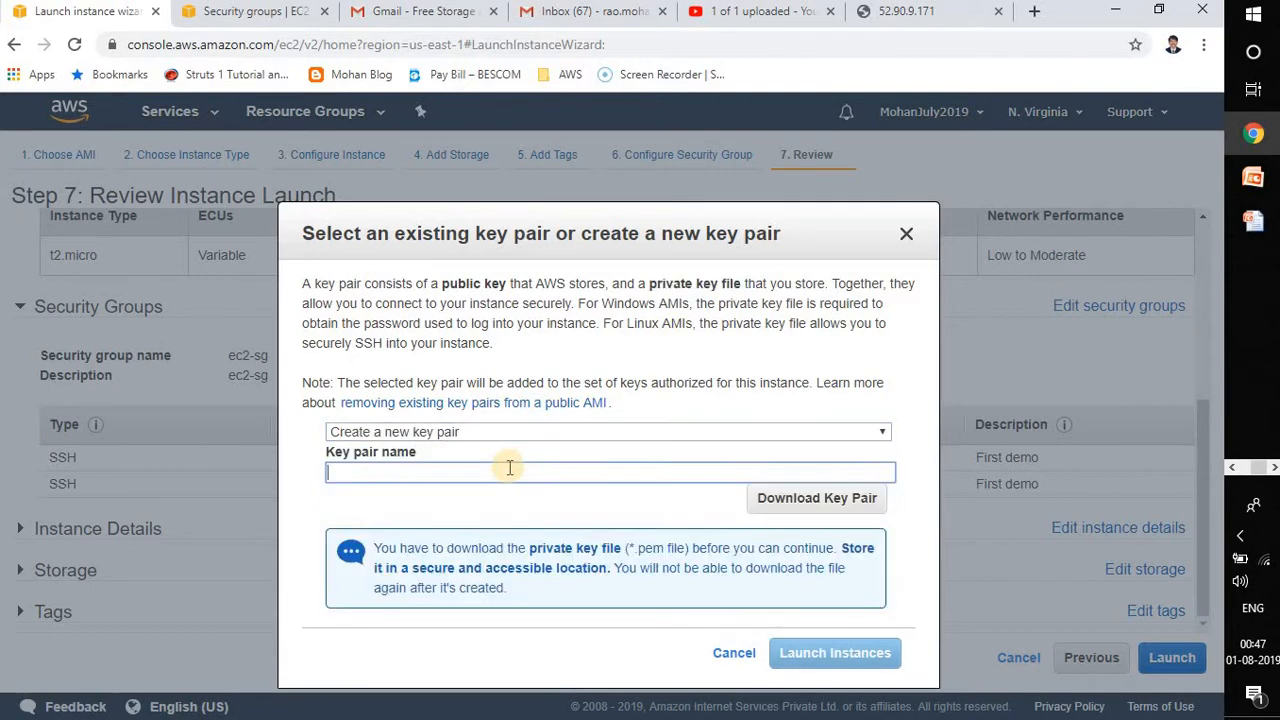
click(509, 467)
text(mykeypair)
click(806, 508)
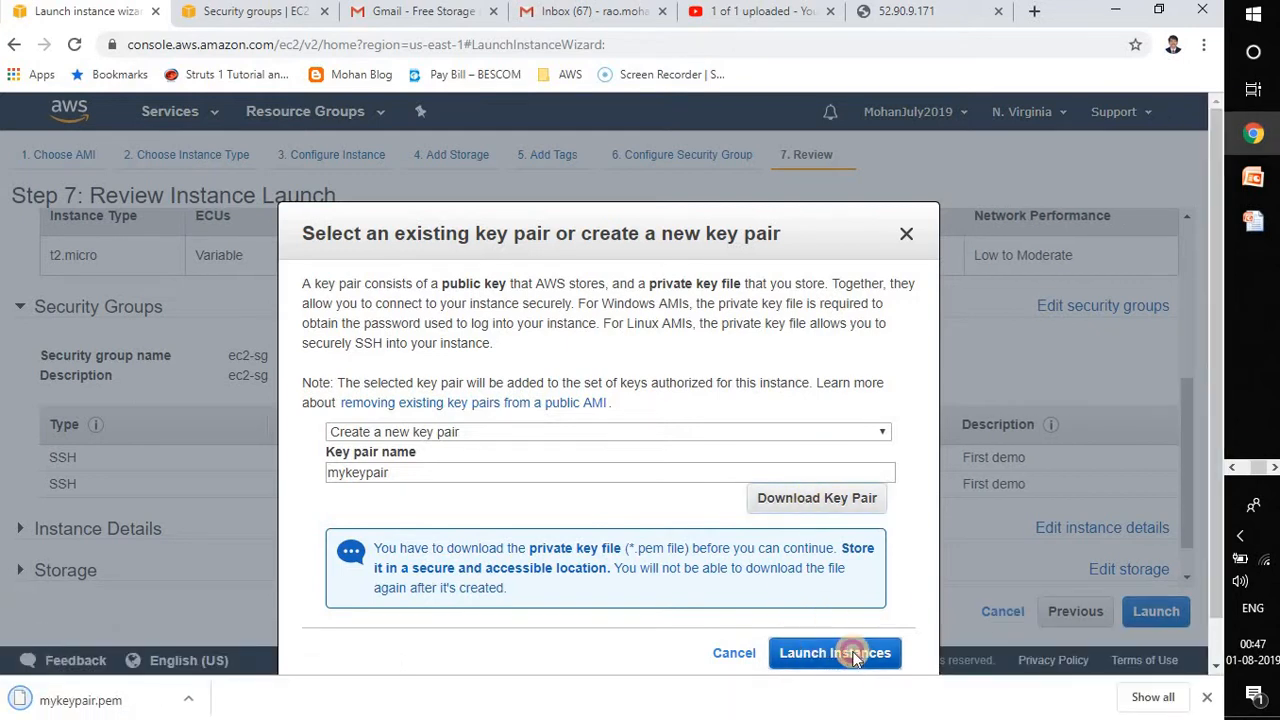
Launch the instance with the new key pair and go from the launch status page to the instances list
click(842, 652)
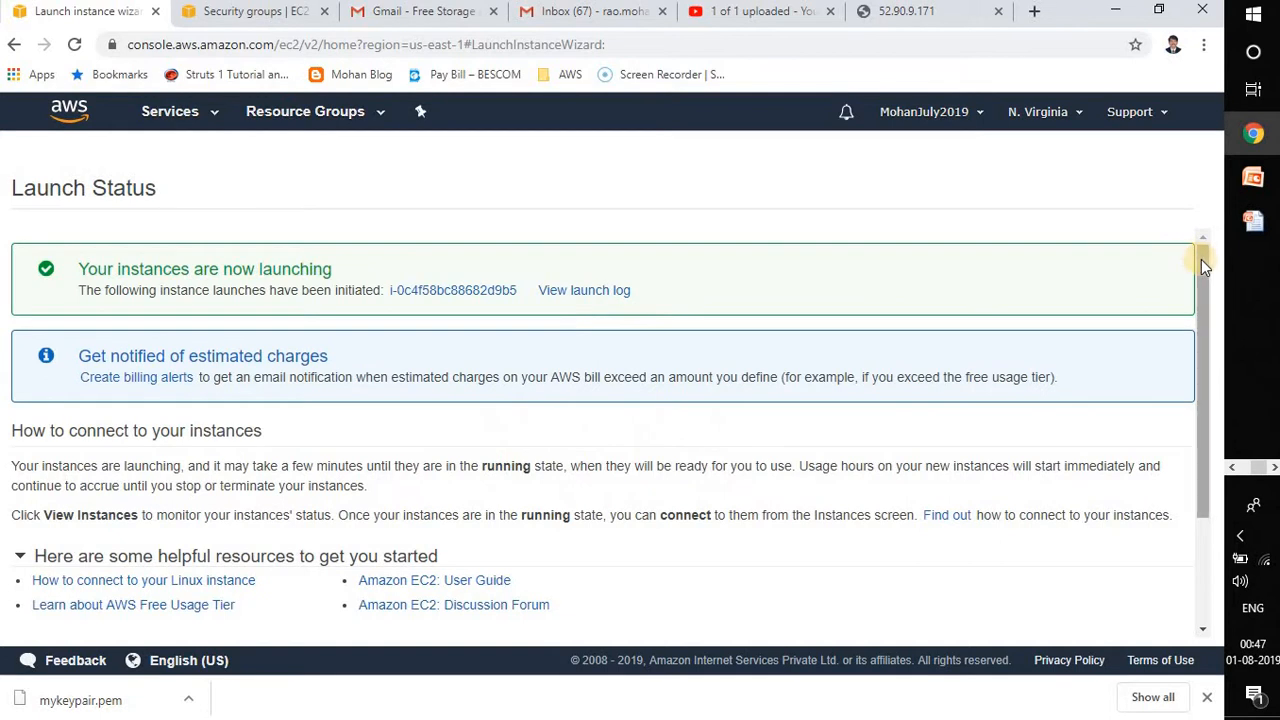
drag(1199, 330, 1197, 402)
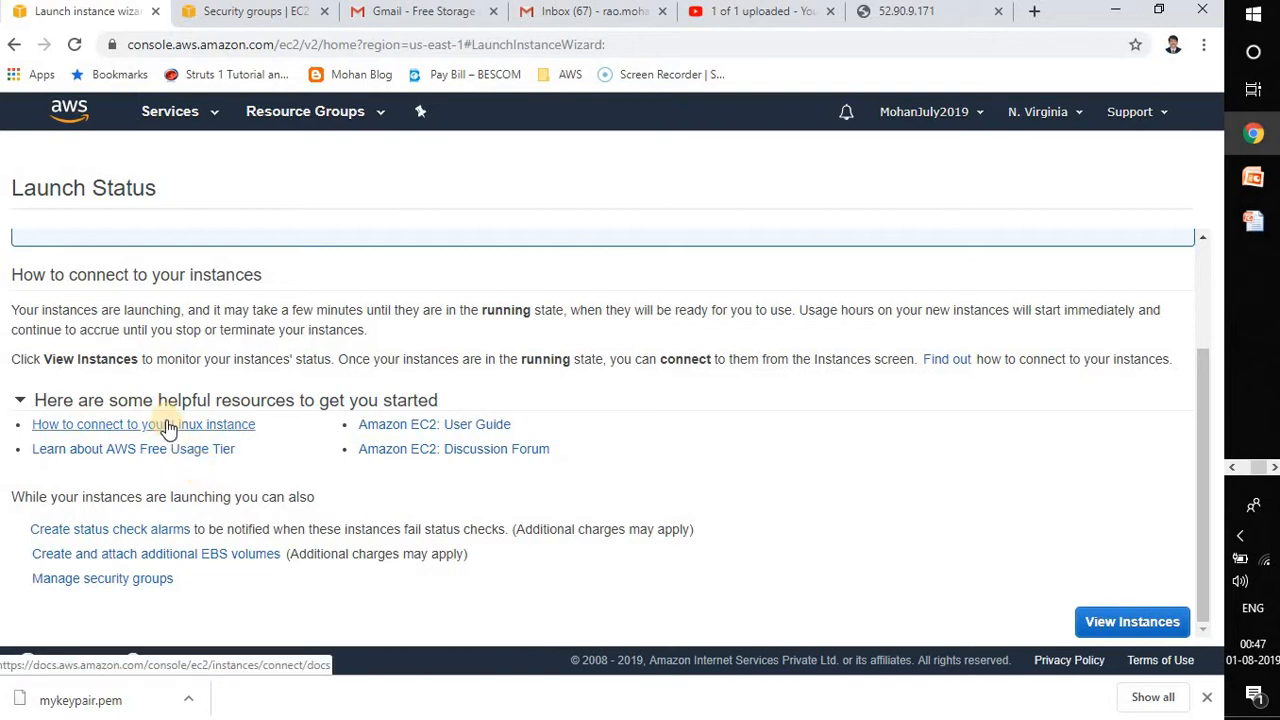
click(1133, 622)
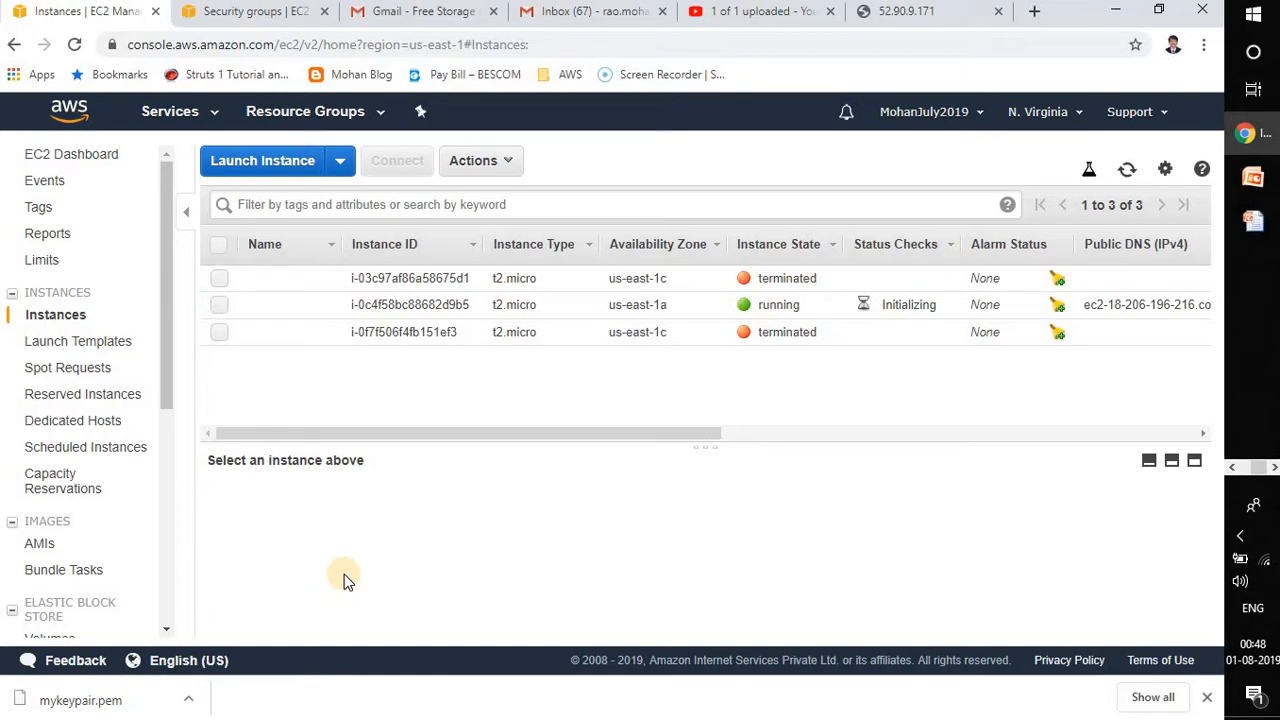
Find PuTTYgen with a Windows search for putty and open it
click(1253, 15)
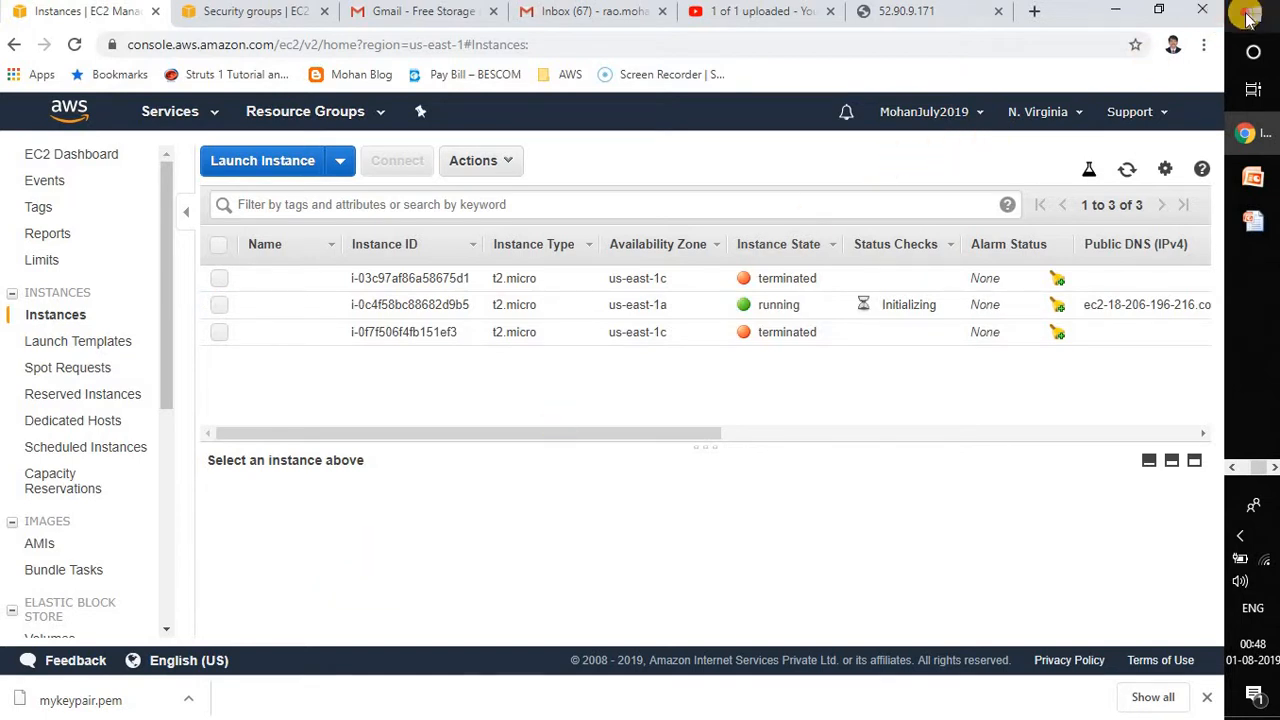
text(putt)
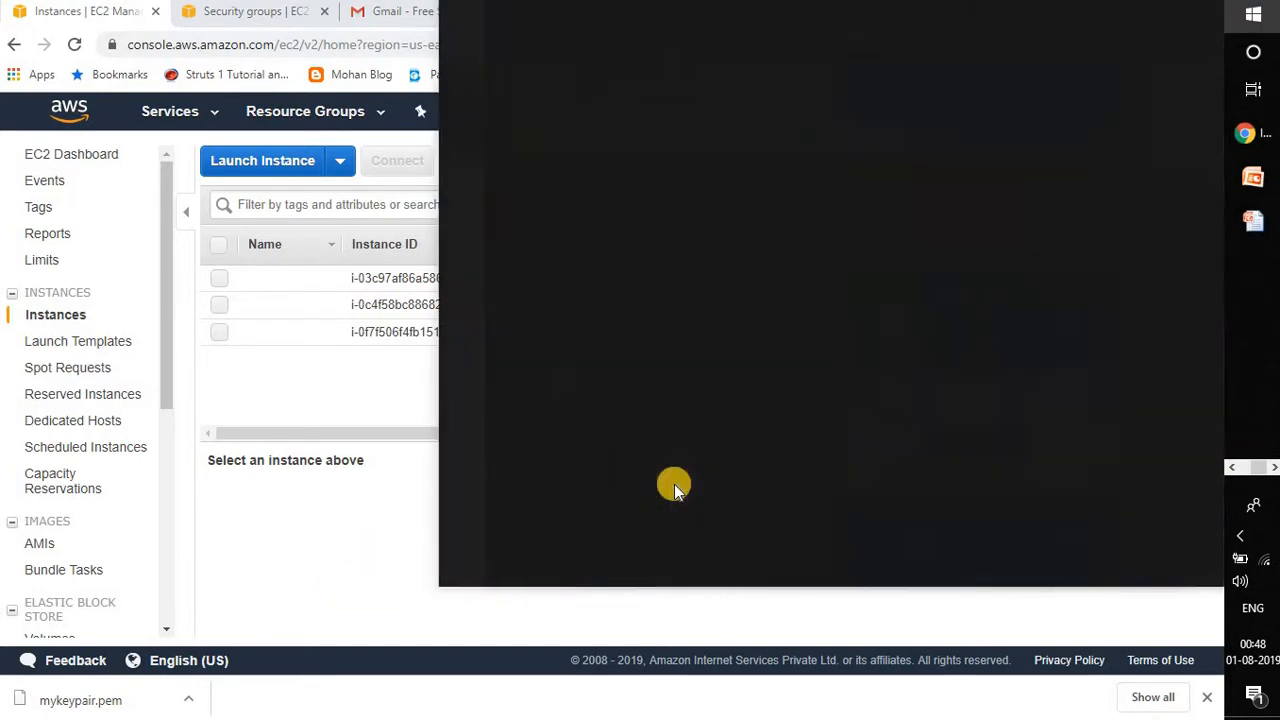
text(y)
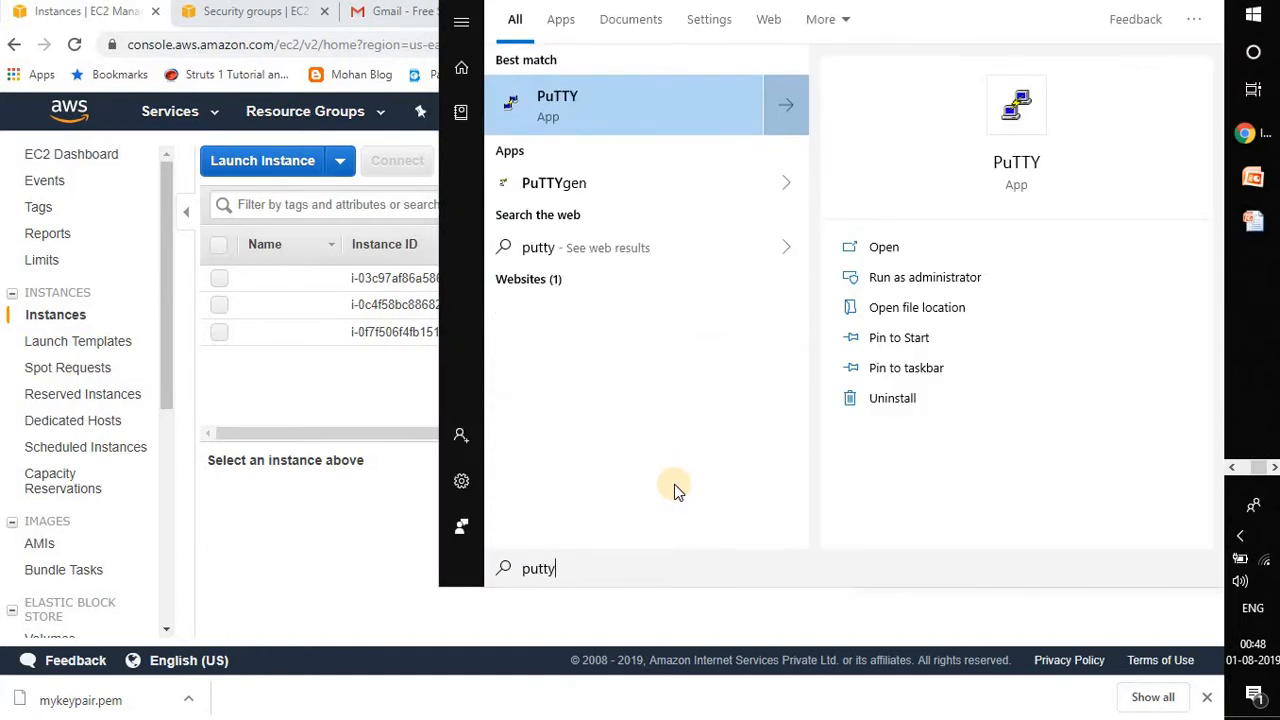
click(560, 189)
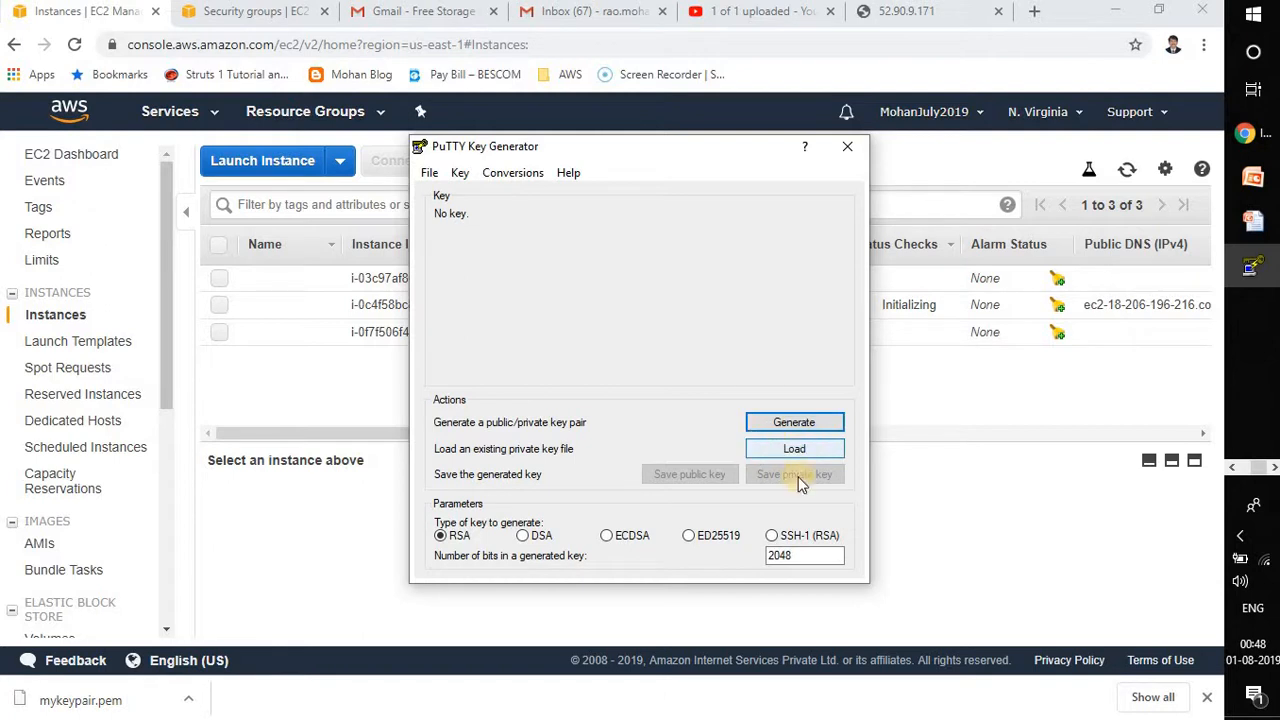
Load mykeypair.pem from the Downloads folder as the existing private key, showing all file types, and dismiss the import notice
click(803, 450)
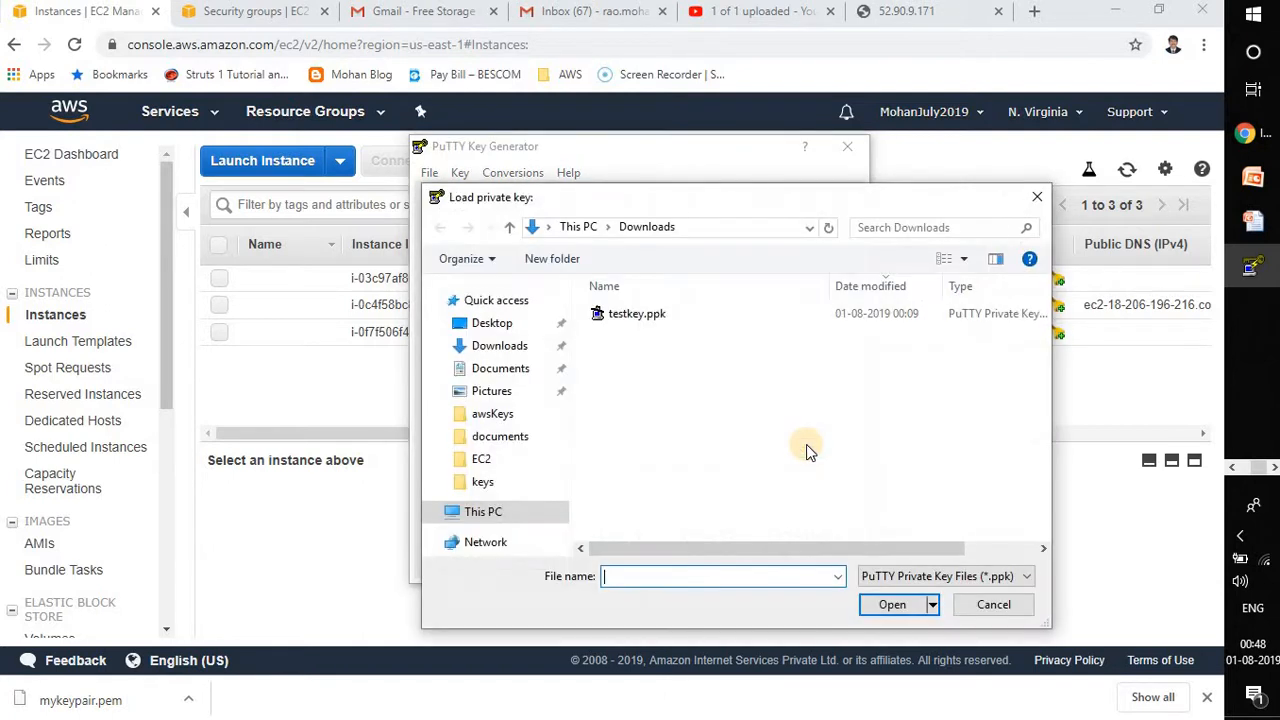
click(906, 576)
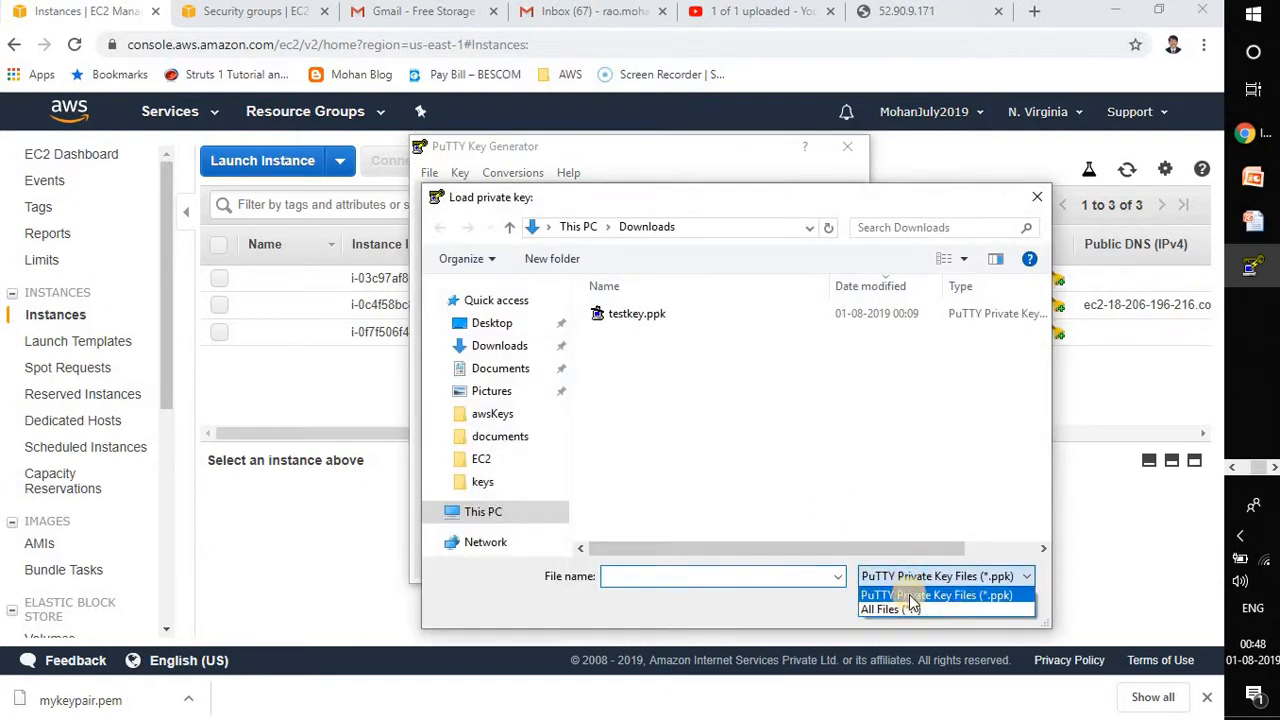
click(910, 610)
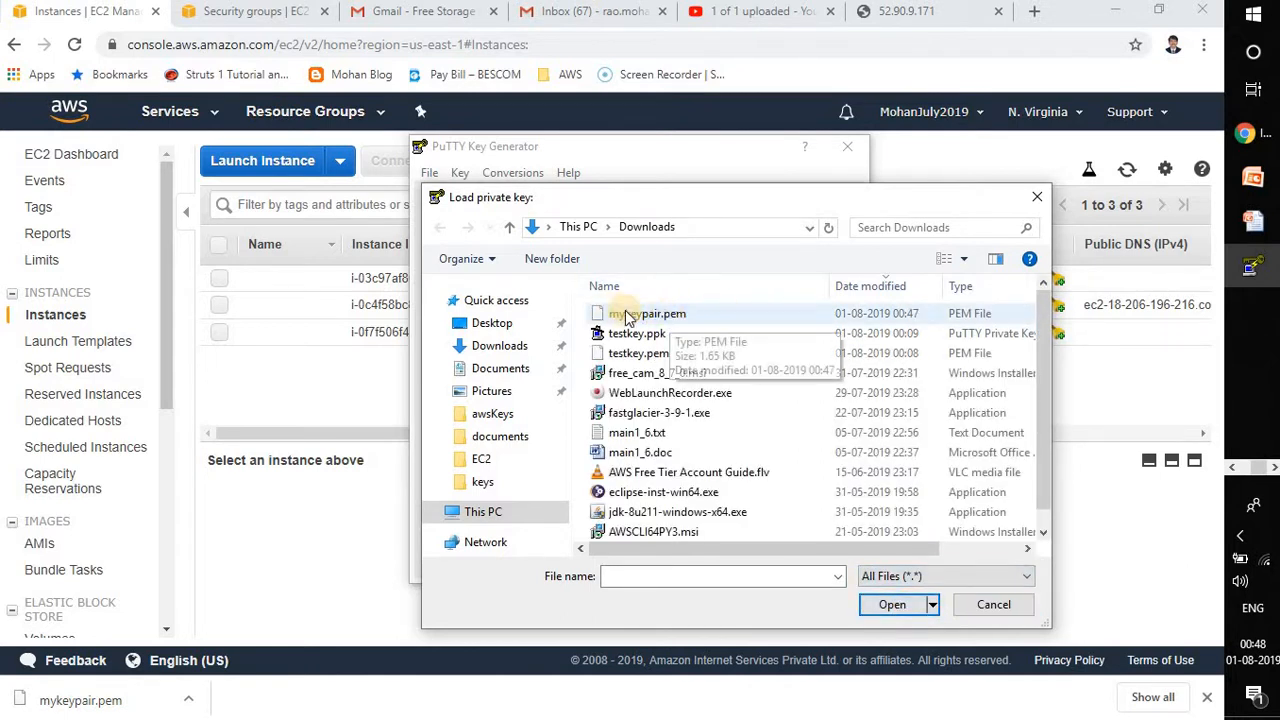
click(696, 316)
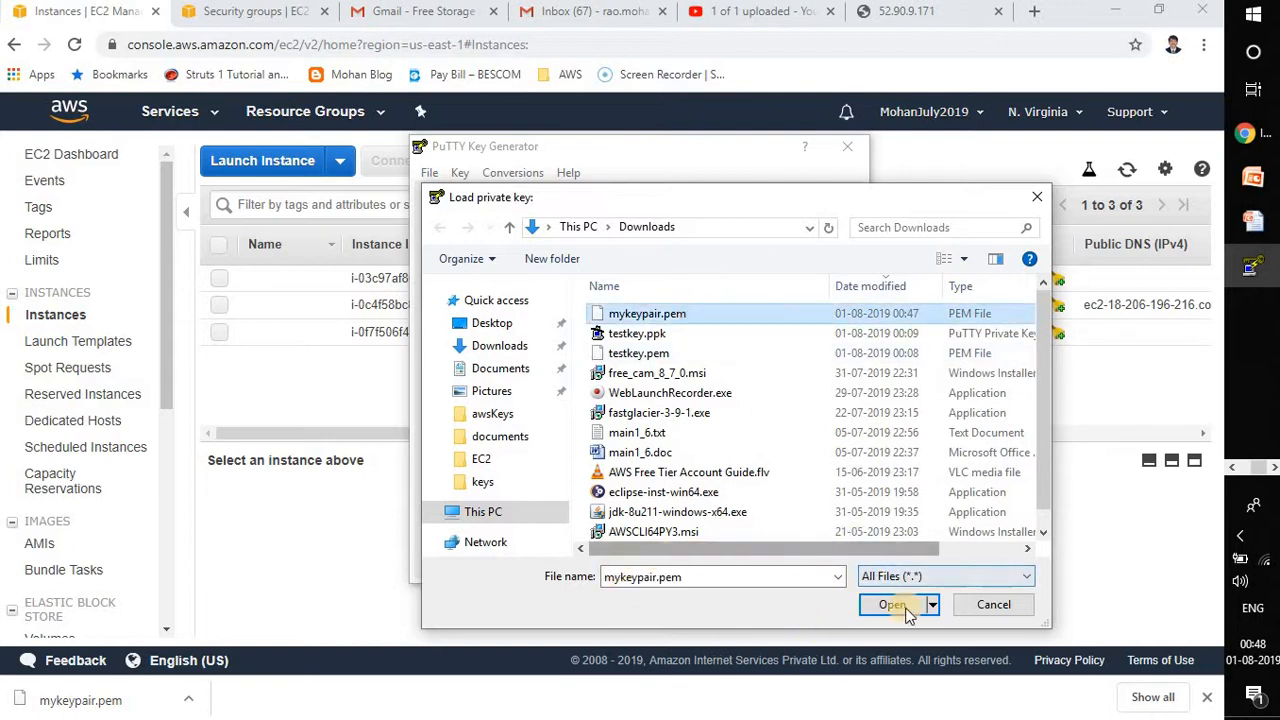
click(900, 606)
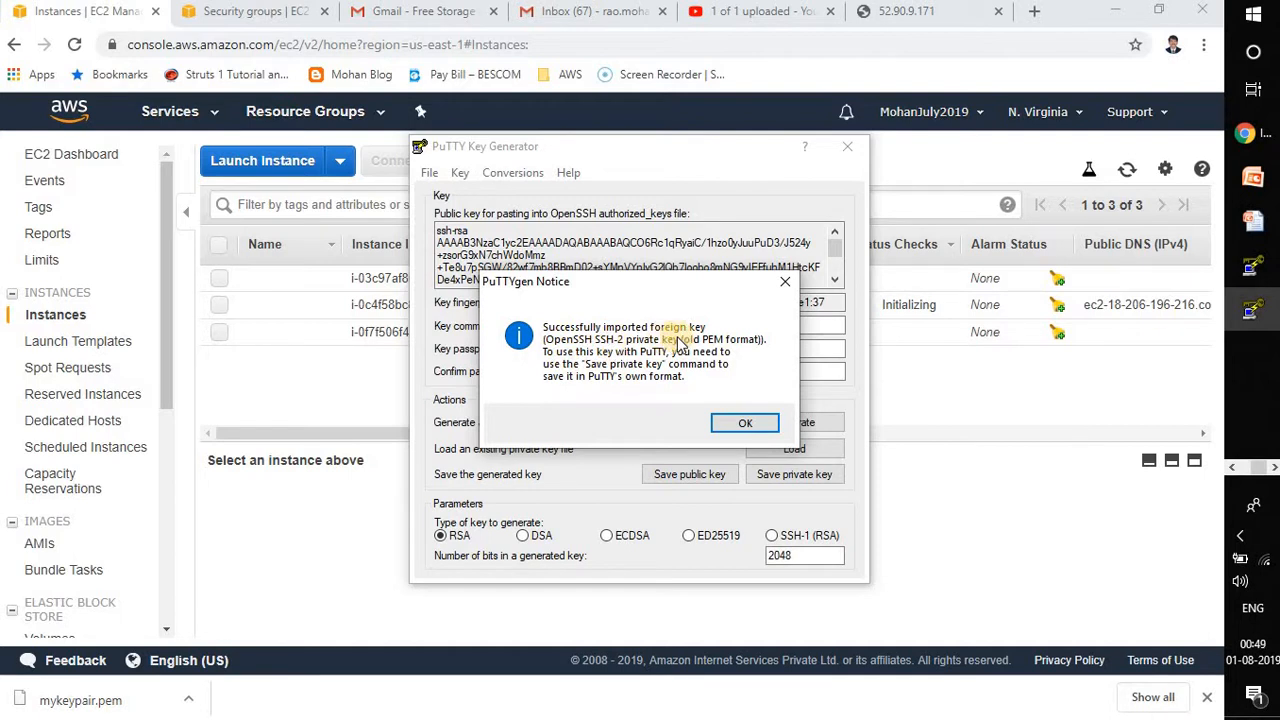
click(737, 424)
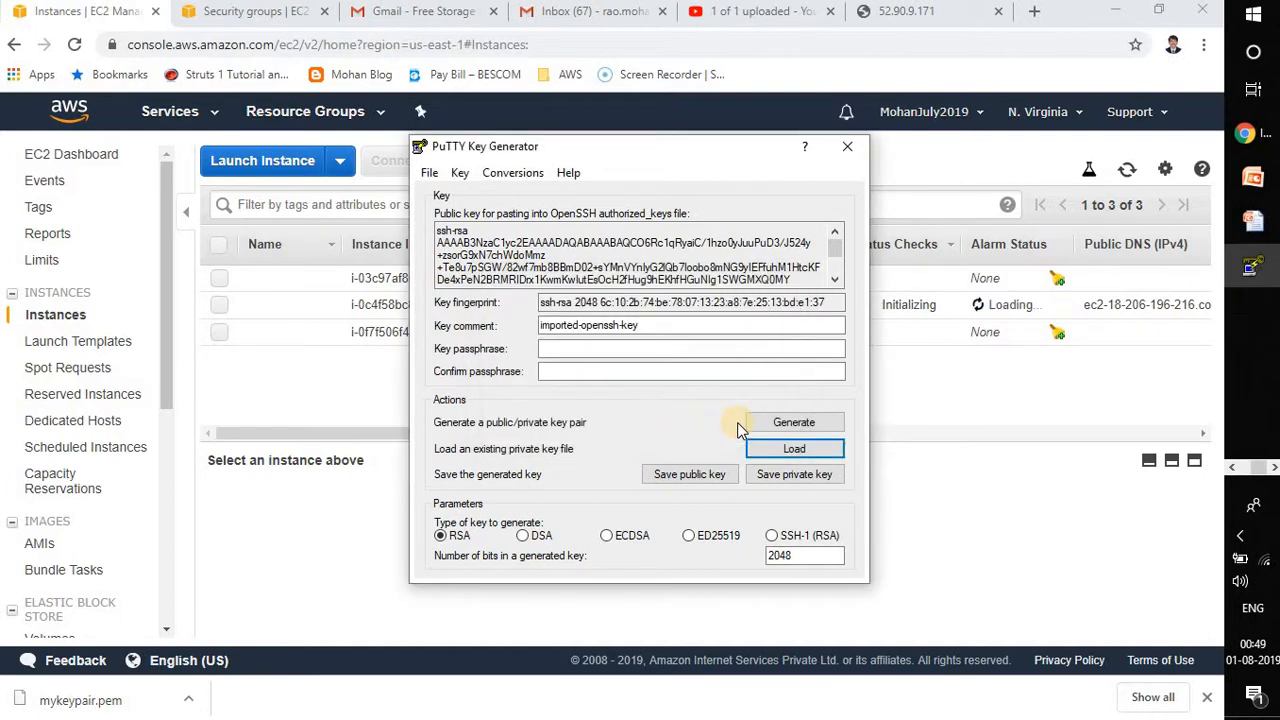
Save the private key without a passphrase as mykeypair.ppk in the Downloads folder and close the key generator
click(792, 477)
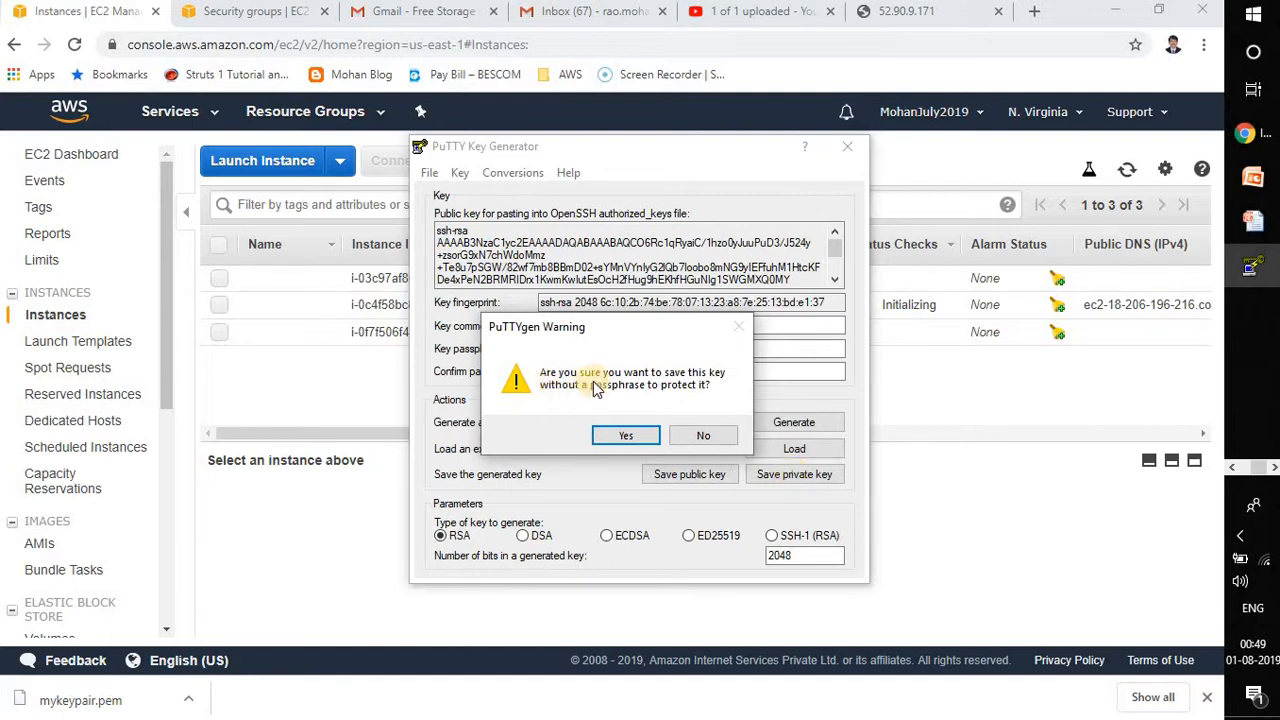
click(647, 437)
click(781, 566)
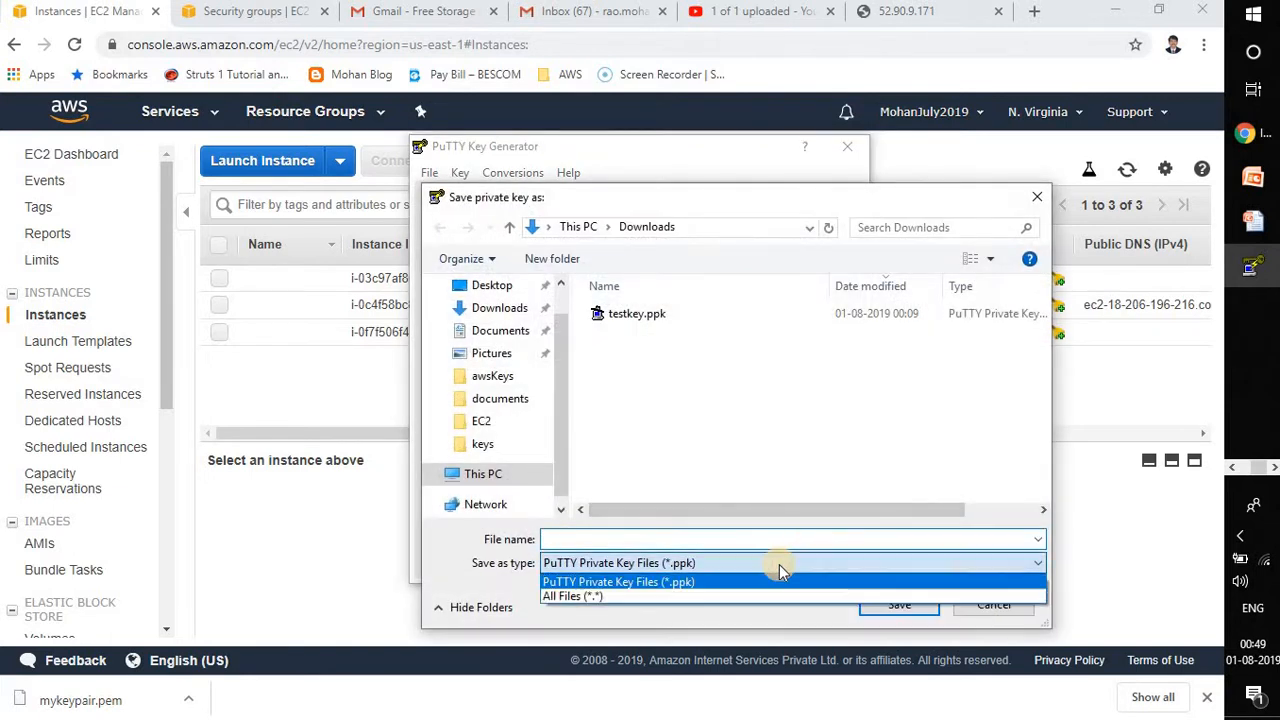
click(733, 597)
click(665, 313)
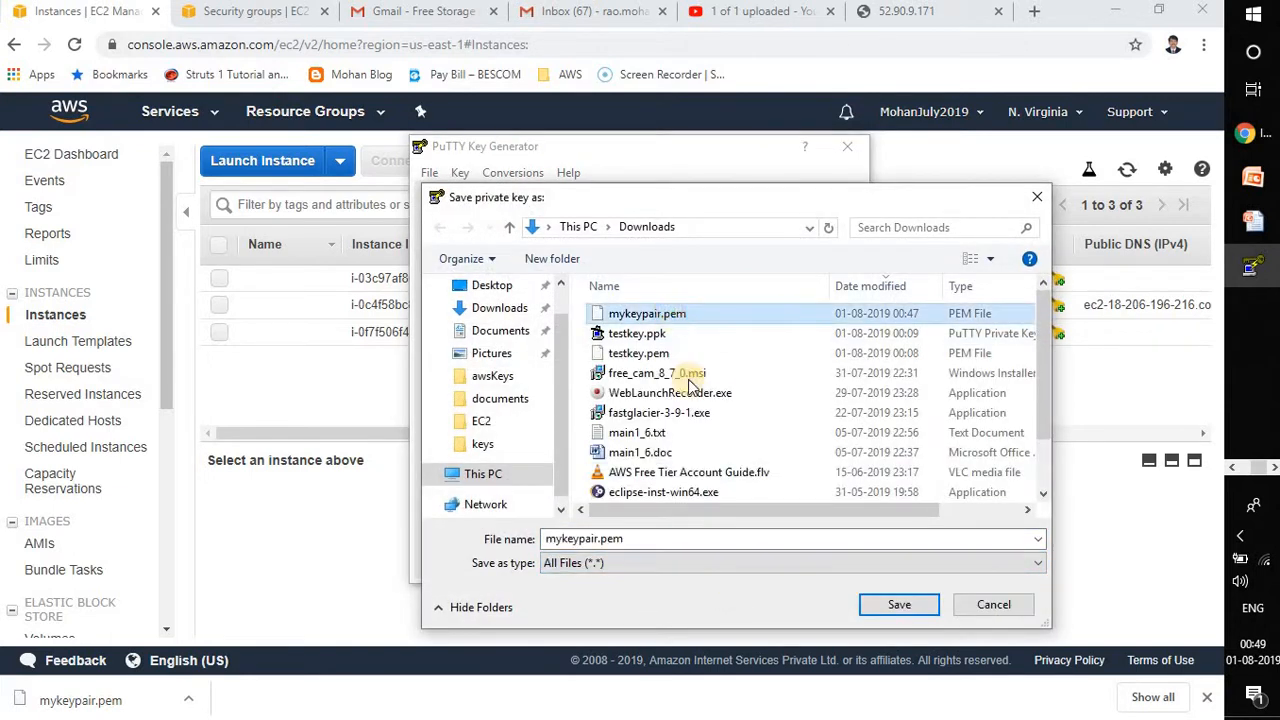
double_click(654, 540)
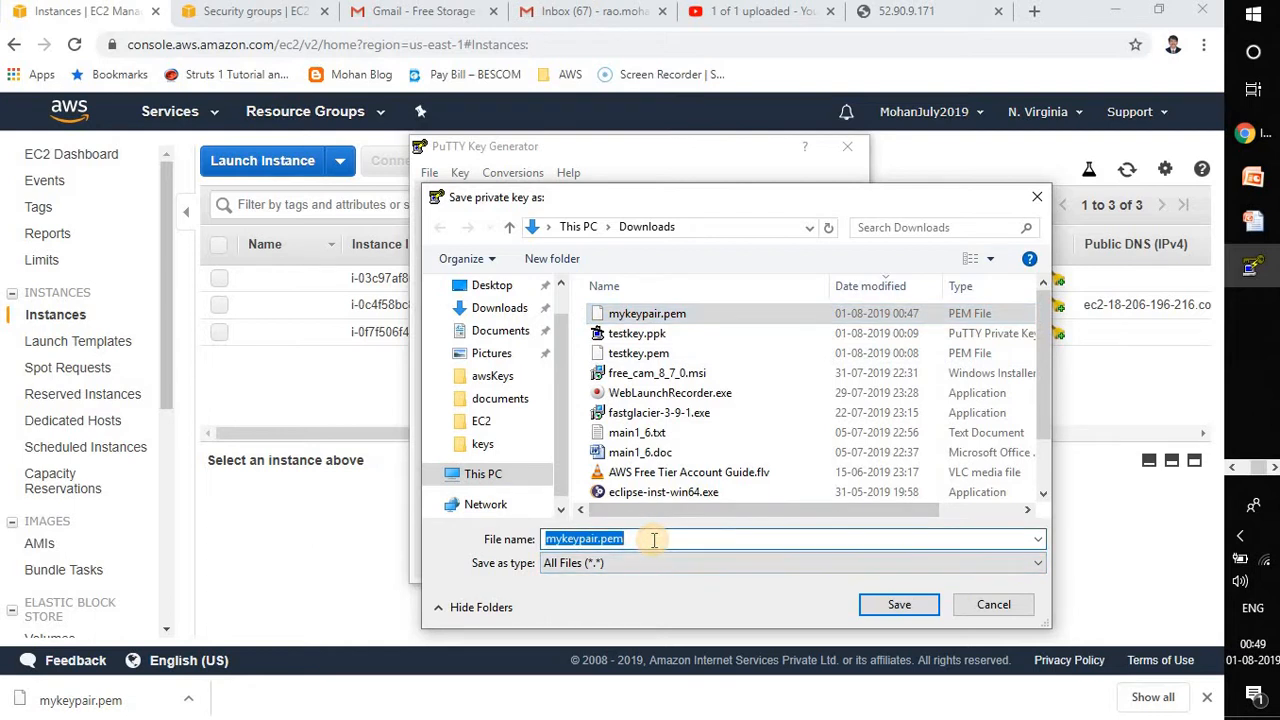
click(654, 540)
key(BackSpace)
key(BackSpace)
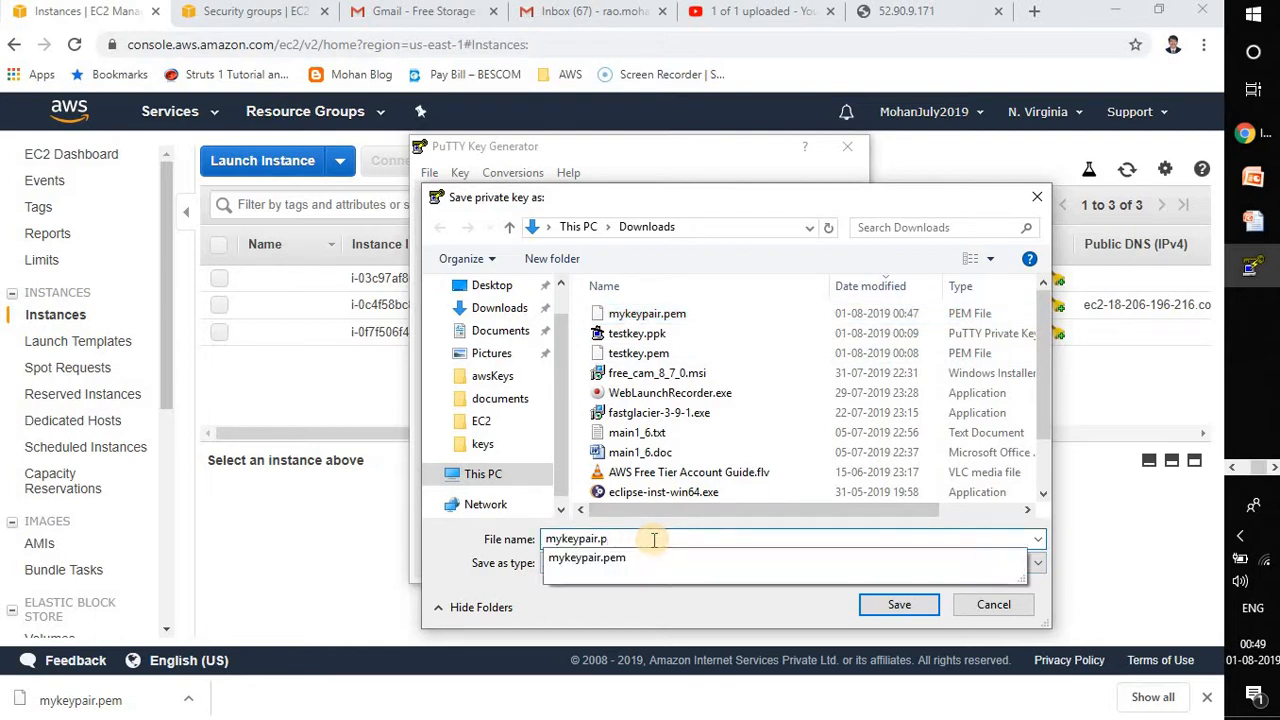
text(pk)
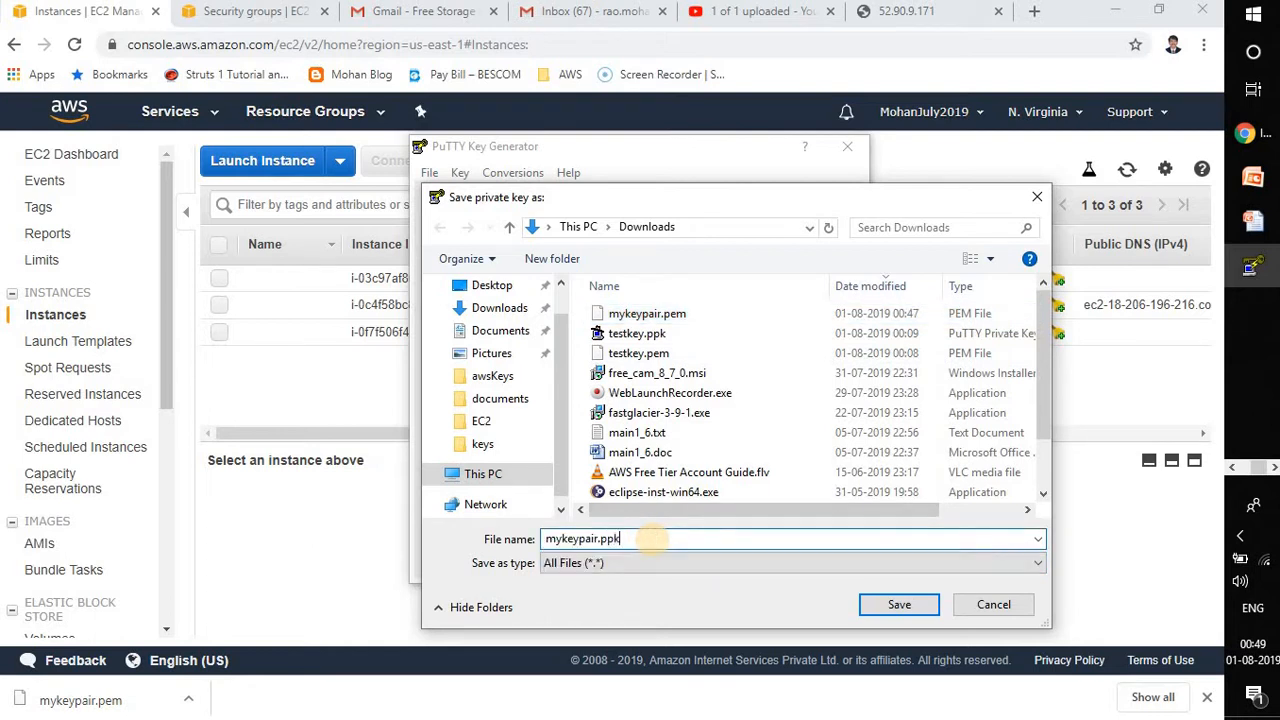
click(915, 604)
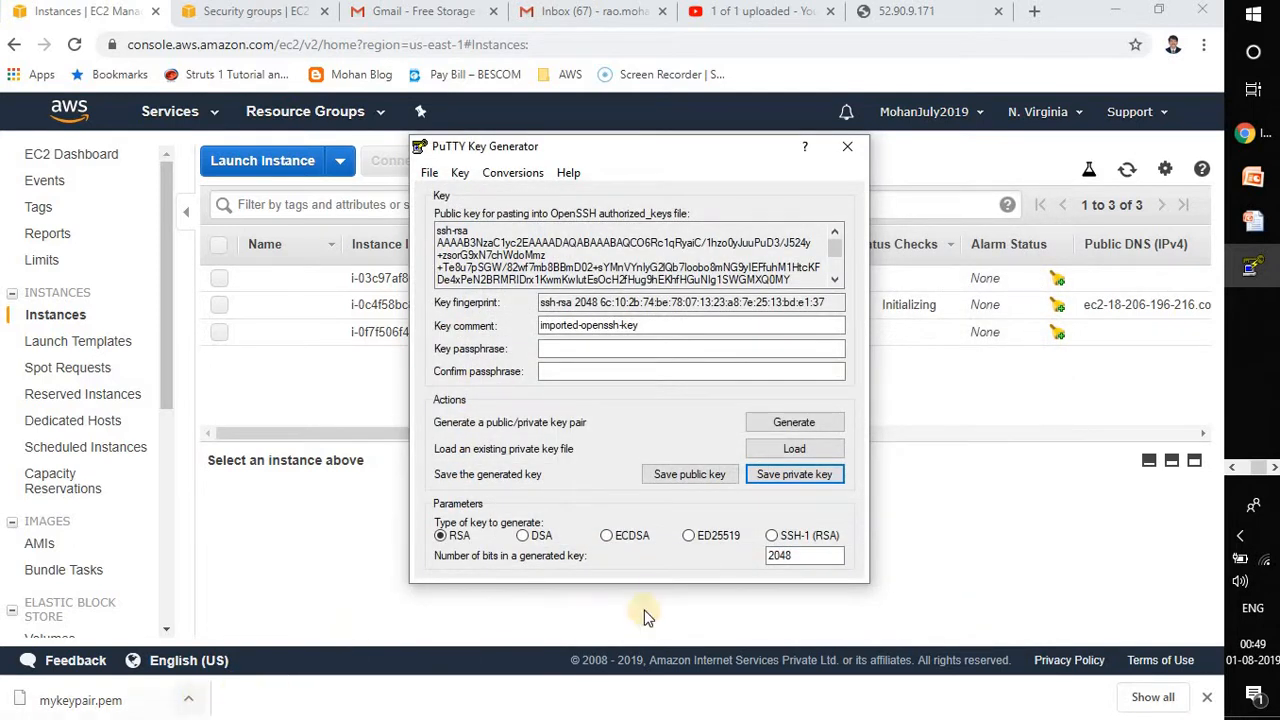
click(849, 155)
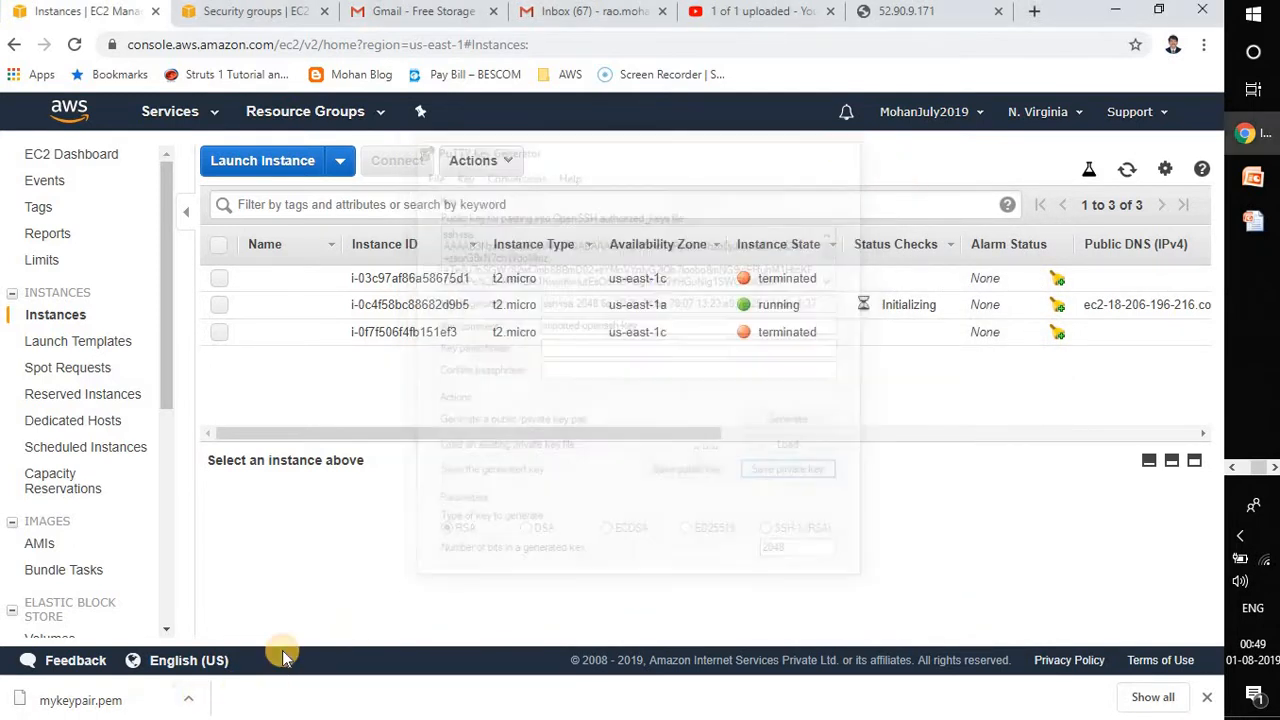
Show the downloaded mykeypair.pem in its folder, check for mykeypair.ppk beside it, and return to the browser
click(188, 699)
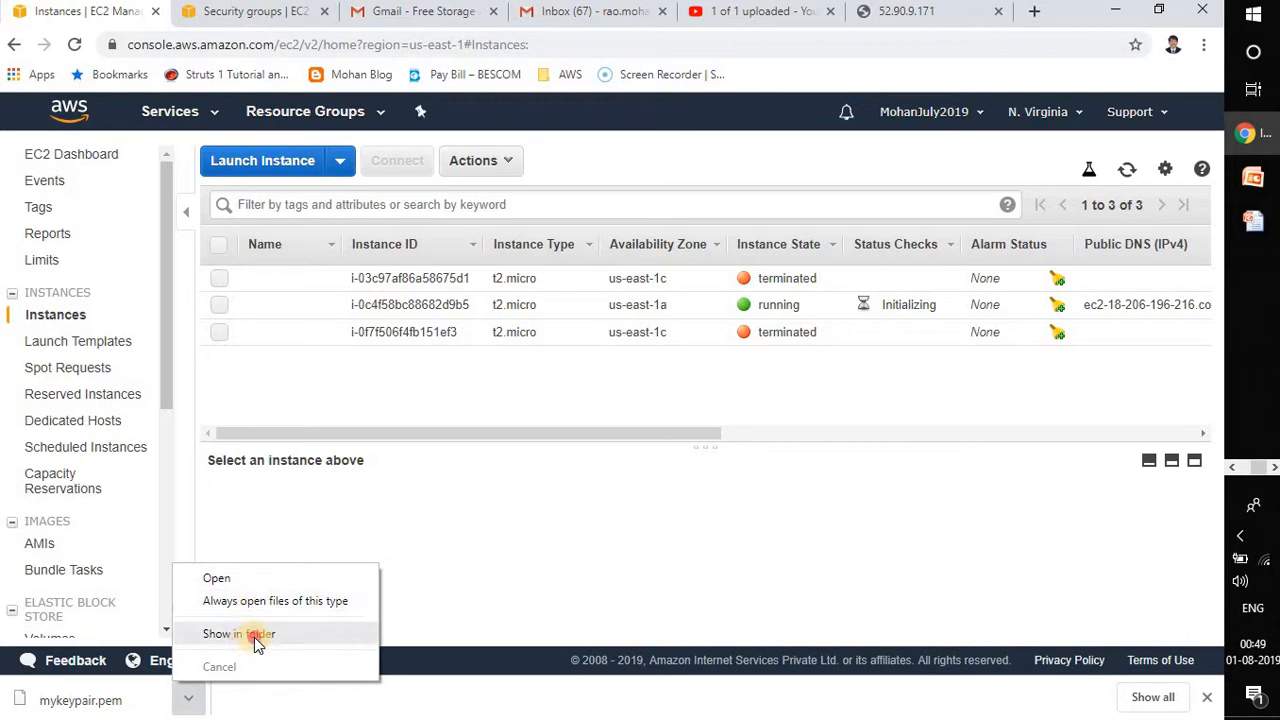
click(250, 634)
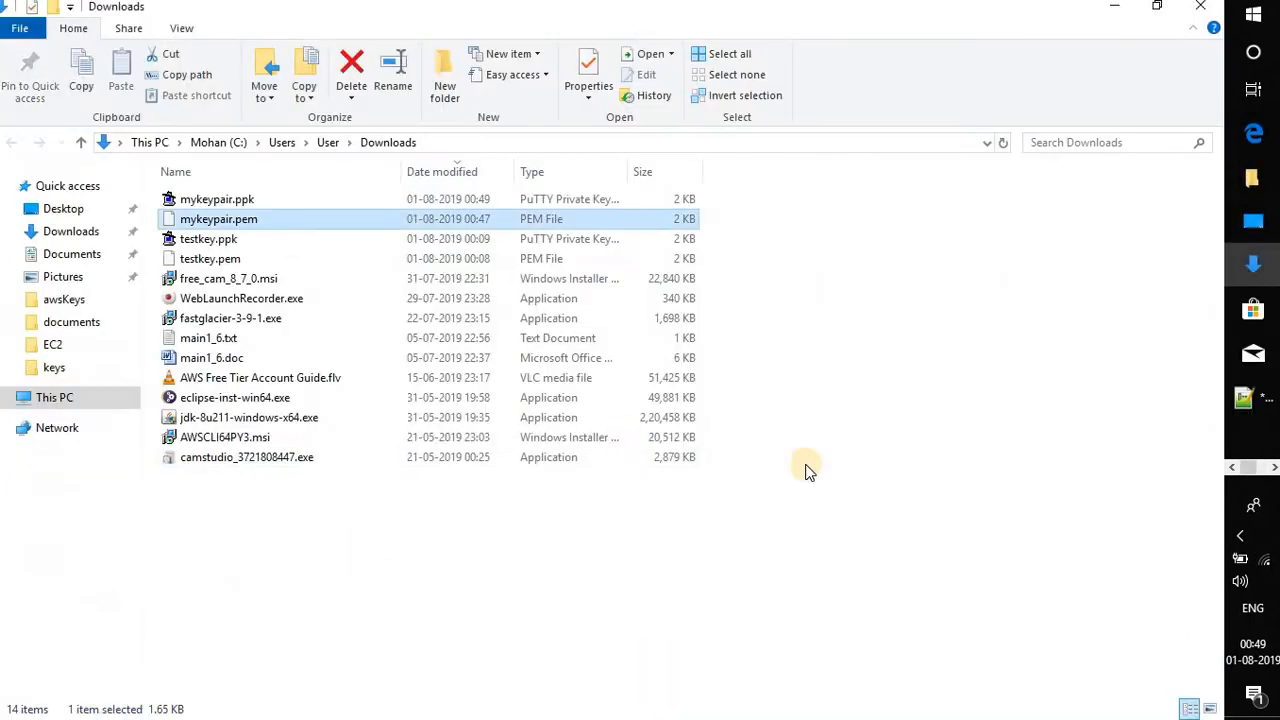
click(238, 201)
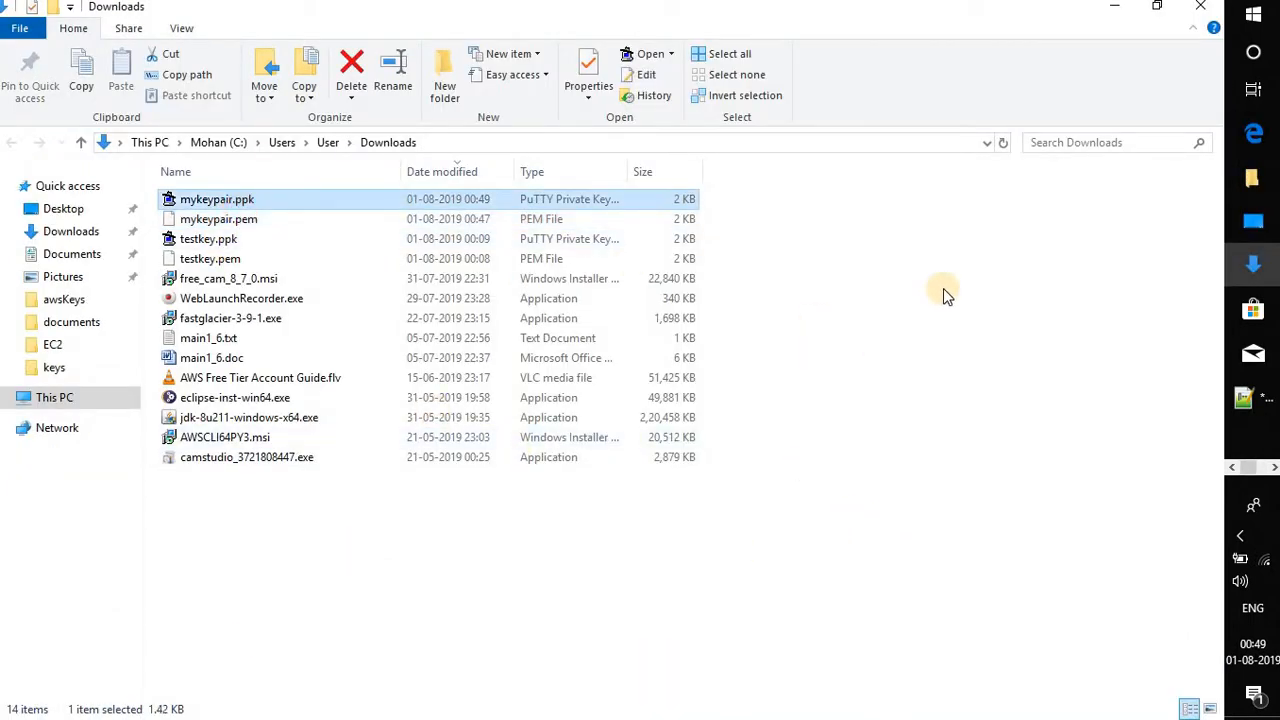
key(alt+Tab)
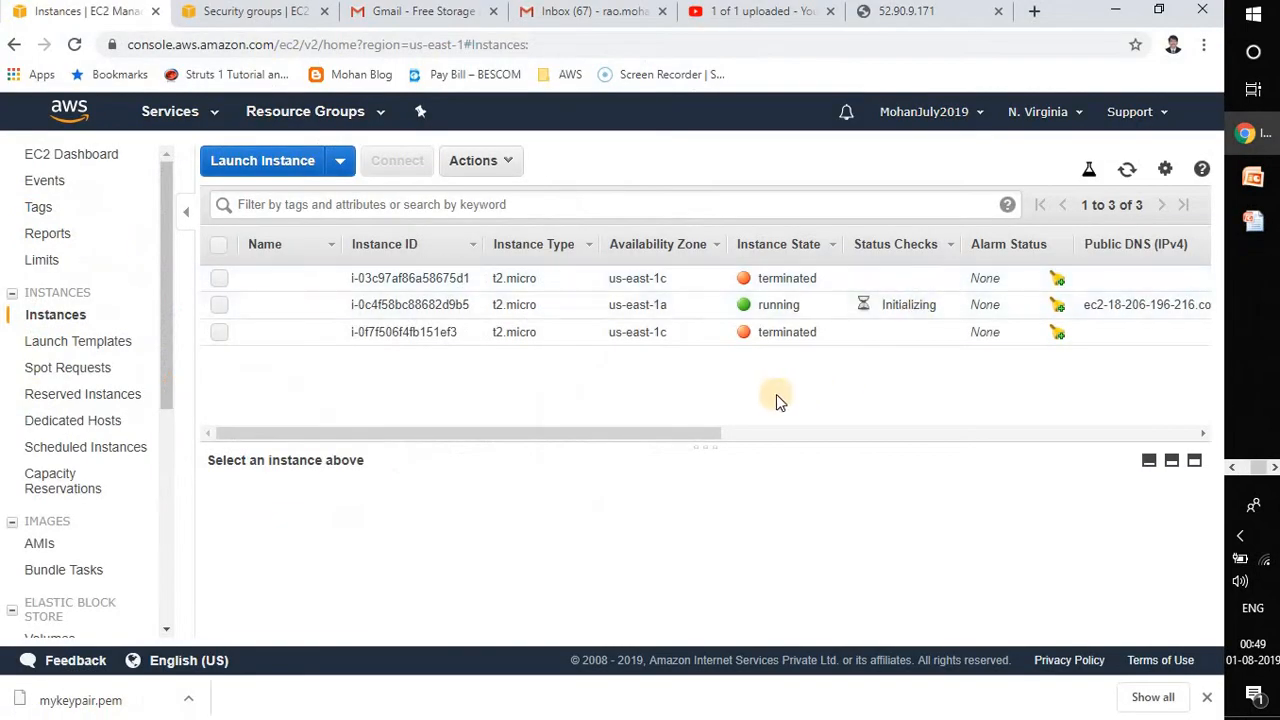
Select the running instance, enlarge its details pane, and examine its instance ID, state, type and availability zone
click(223, 307)
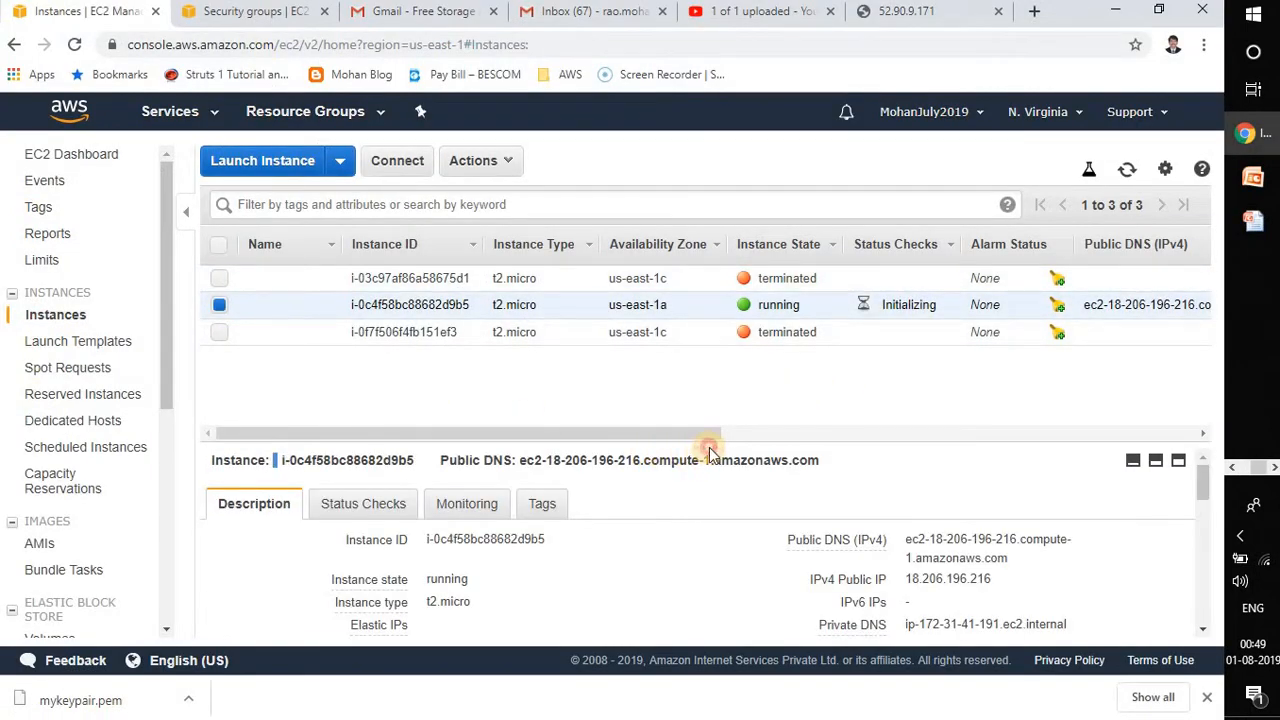
drag(709, 452, 765, 380)
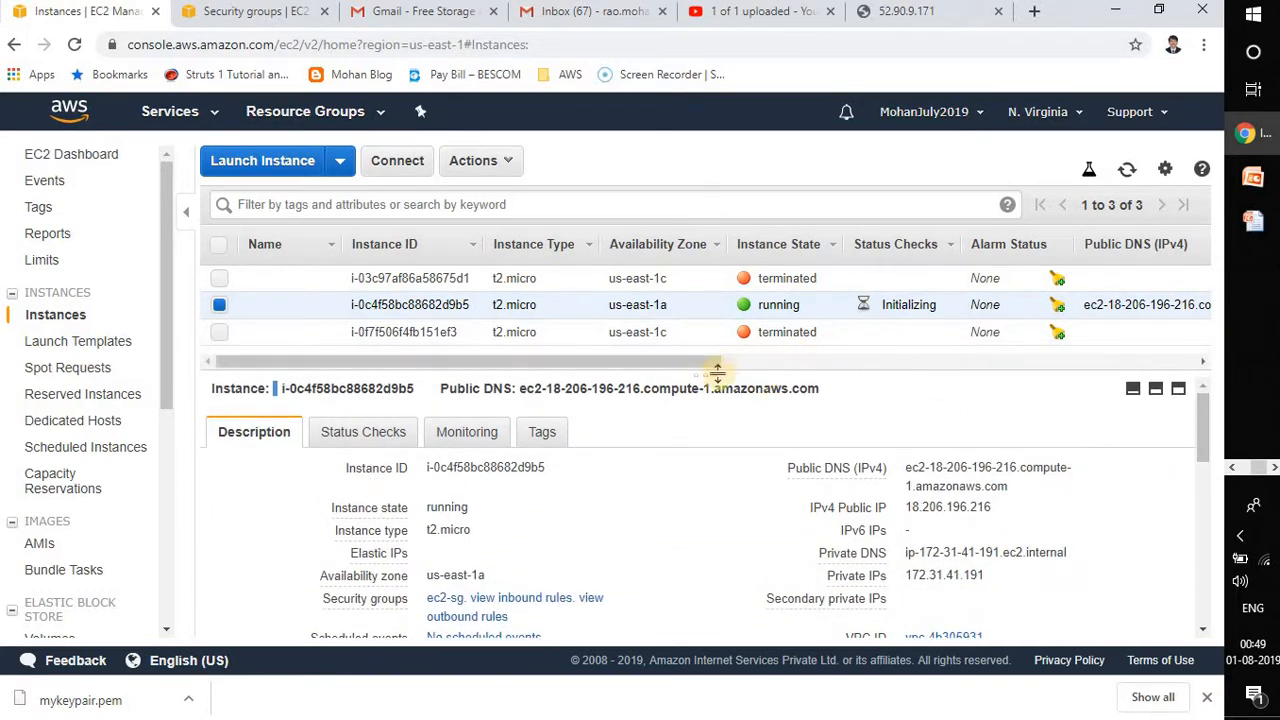
drag(716, 368, 745, 325)
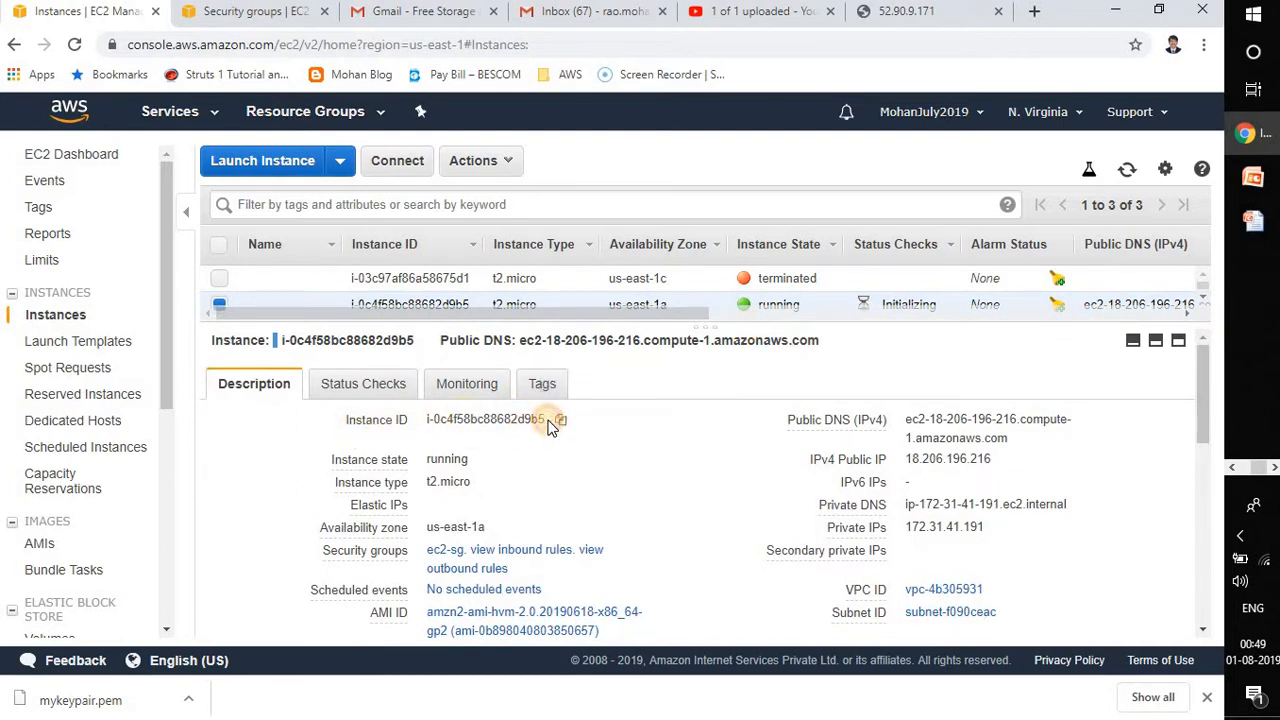
drag(550, 425, 424, 421)
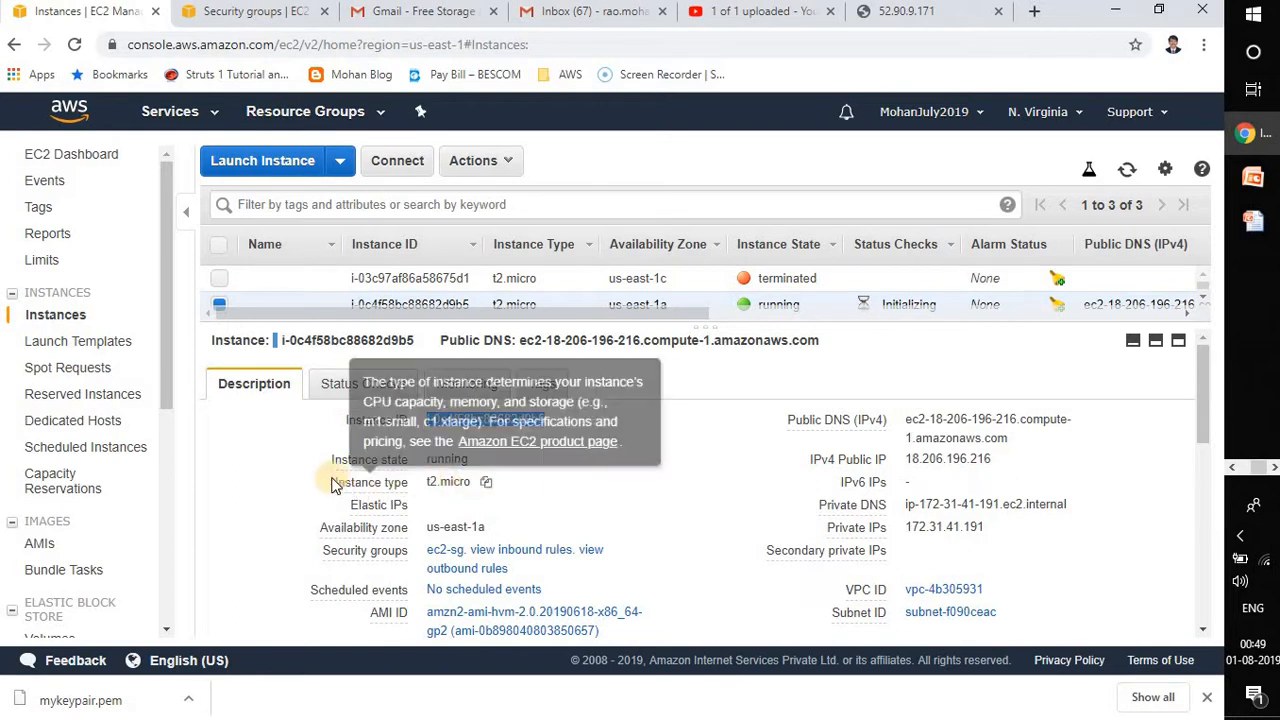
drag(469, 458, 427, 466)
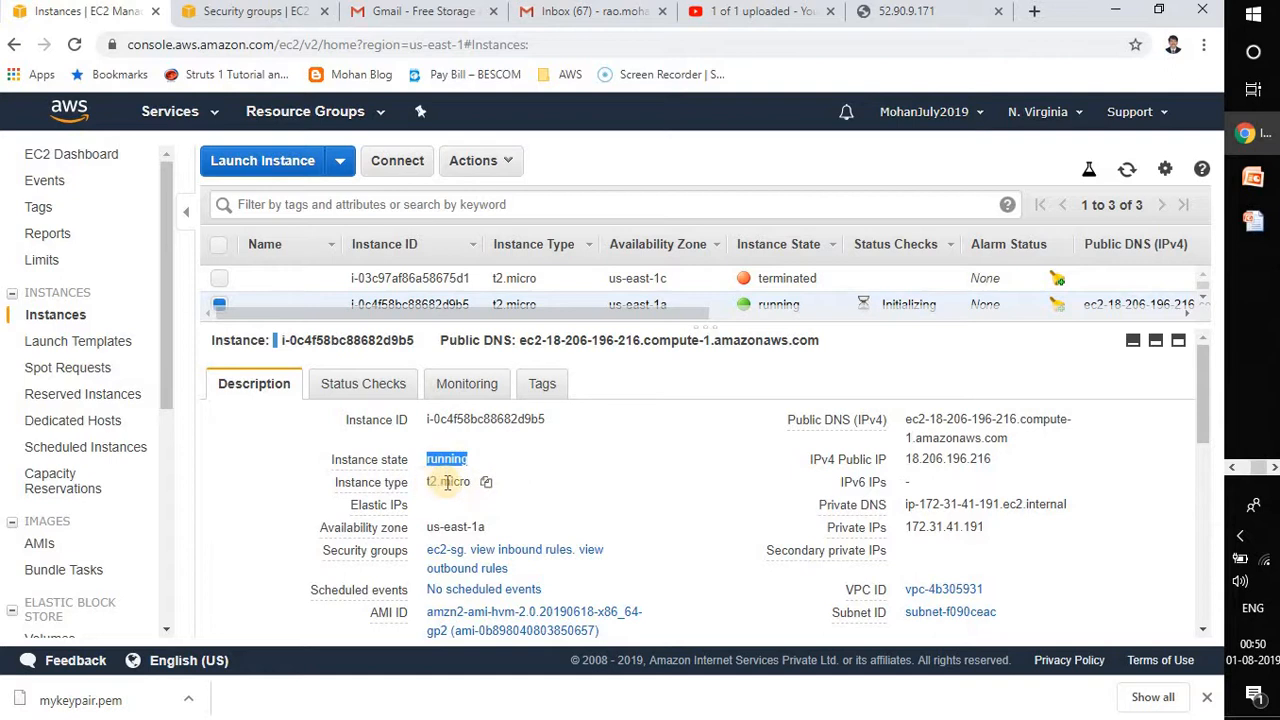
click(503, 530)
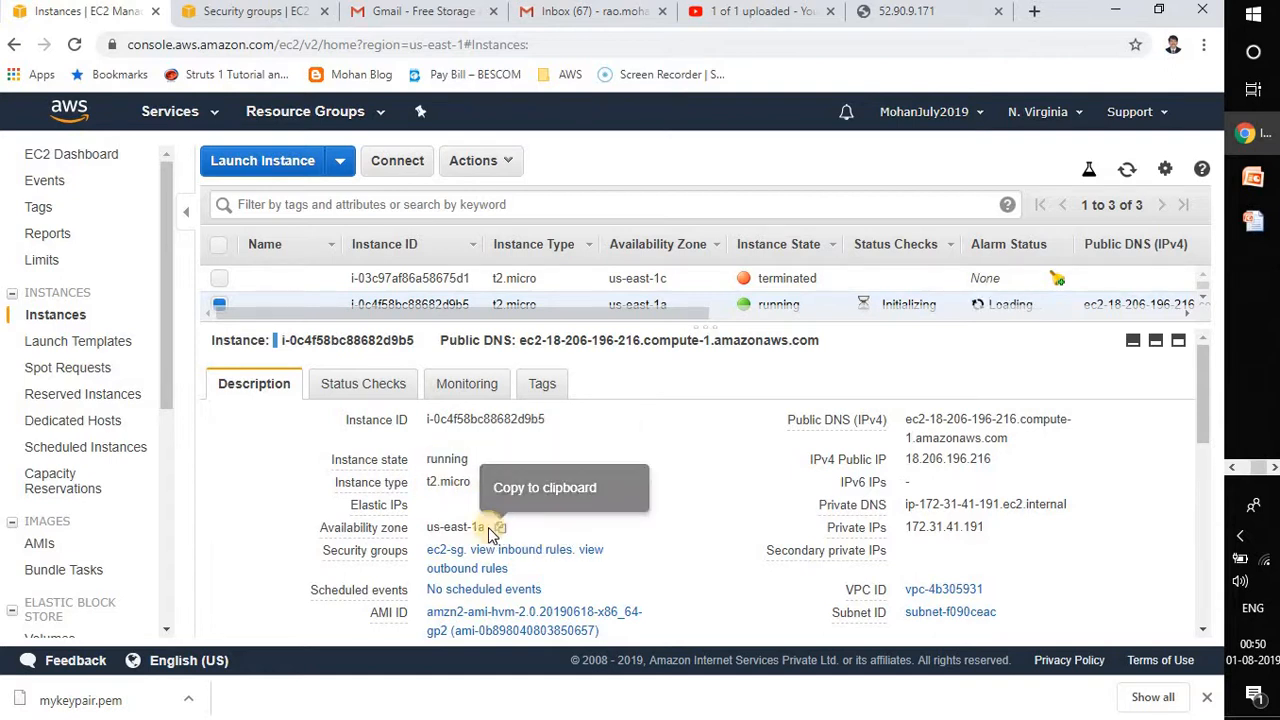
drag(474, 527, 440, 528)
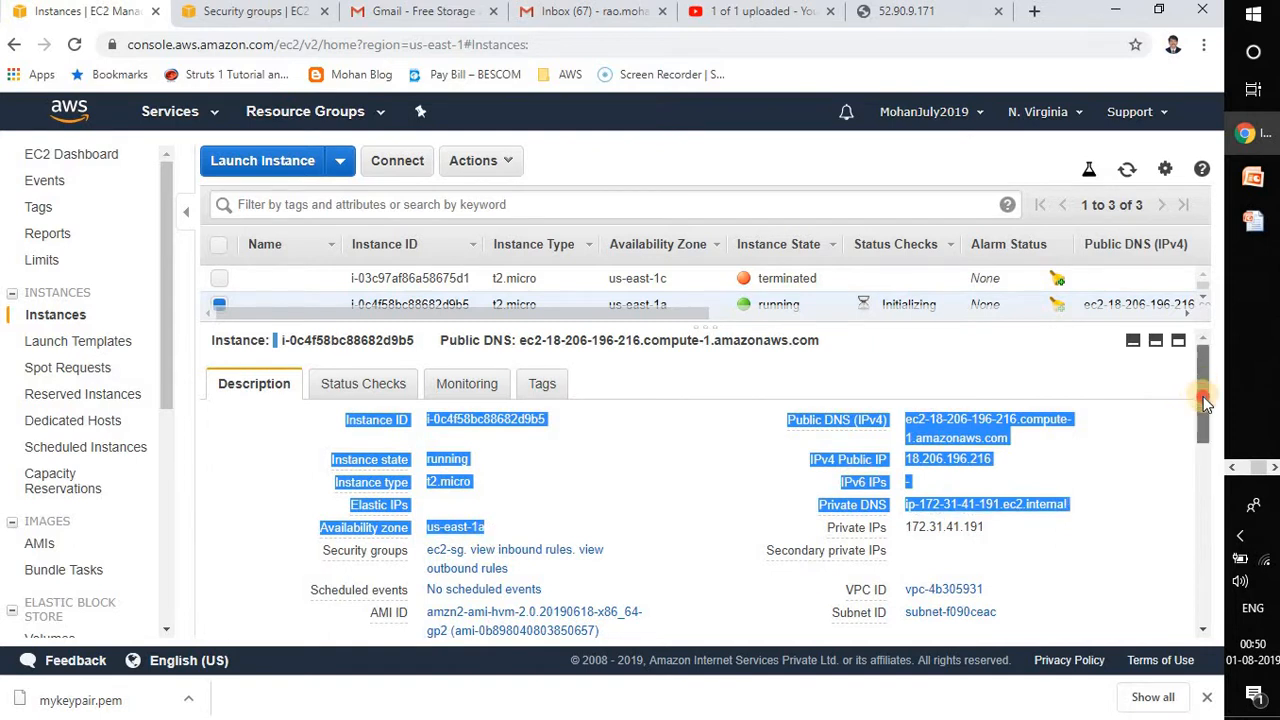
Examine the instance's key pair name, owner, launch settings and tenancy in the rest of its description
drag(1203, 396, 1208, 449)
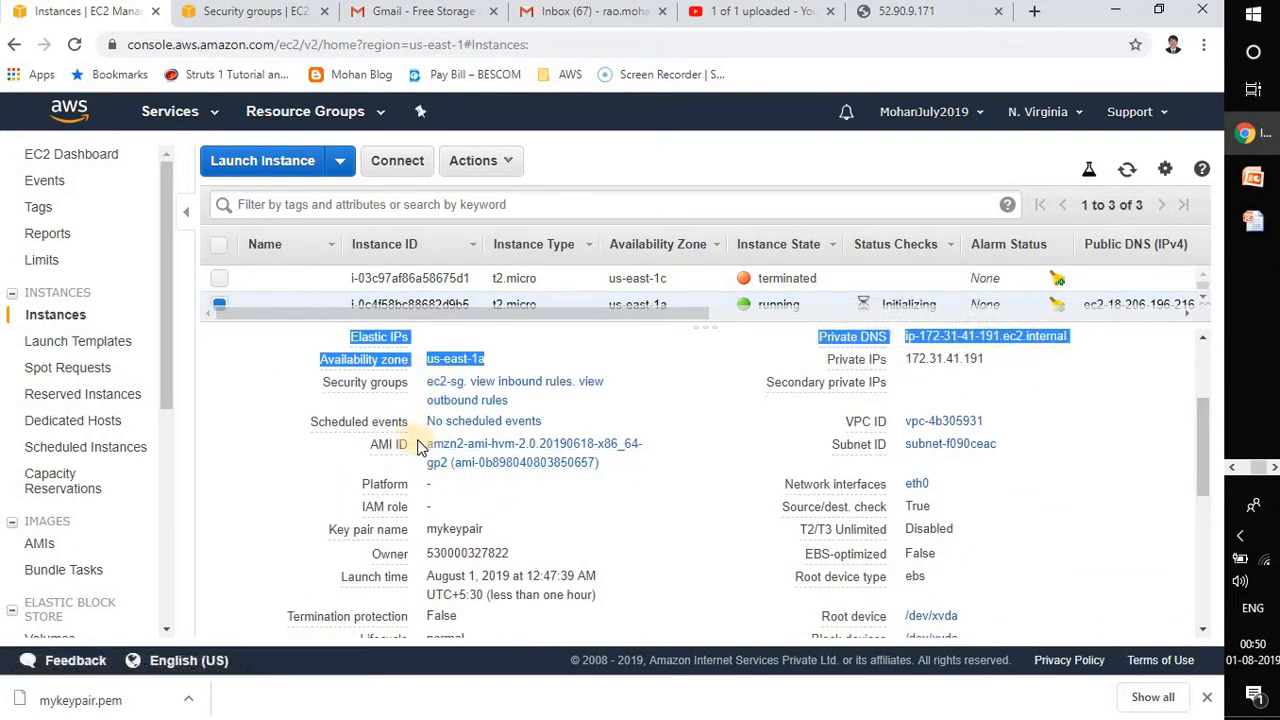
drag(486, 529, 420, 535)
drag(508, 553, 420, 562)
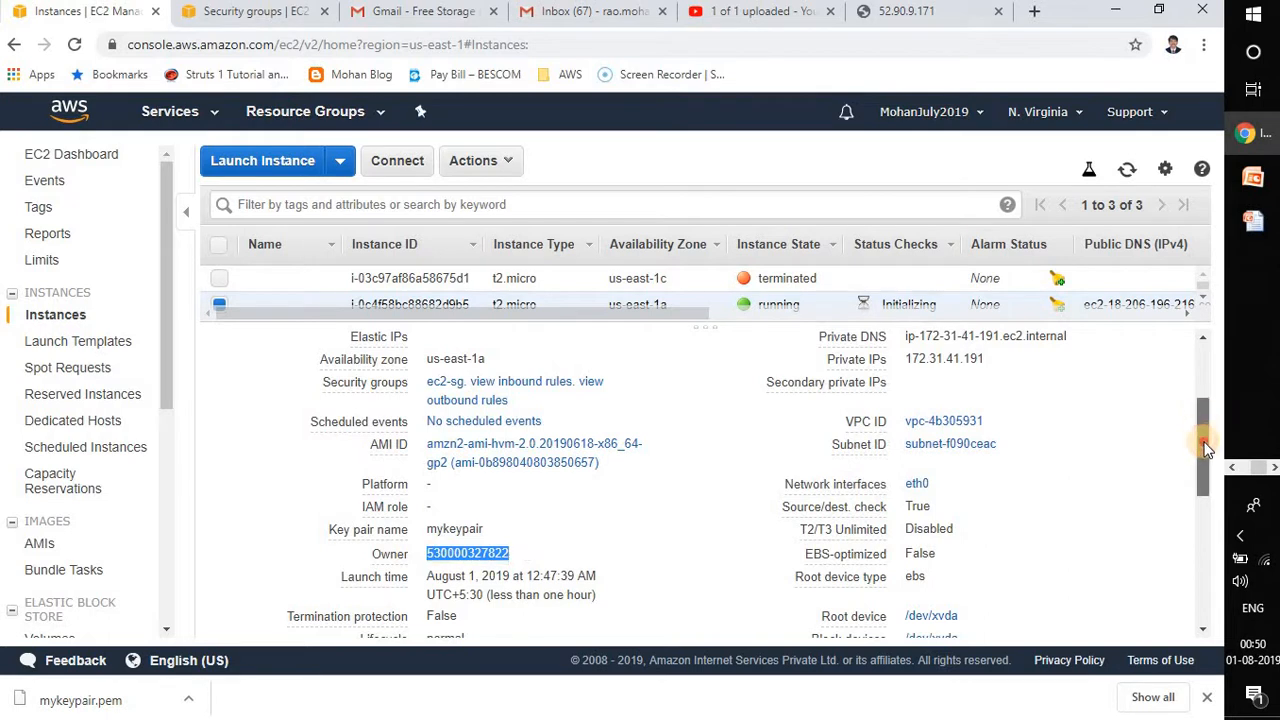
drag(1203, 420, 1211, 474)
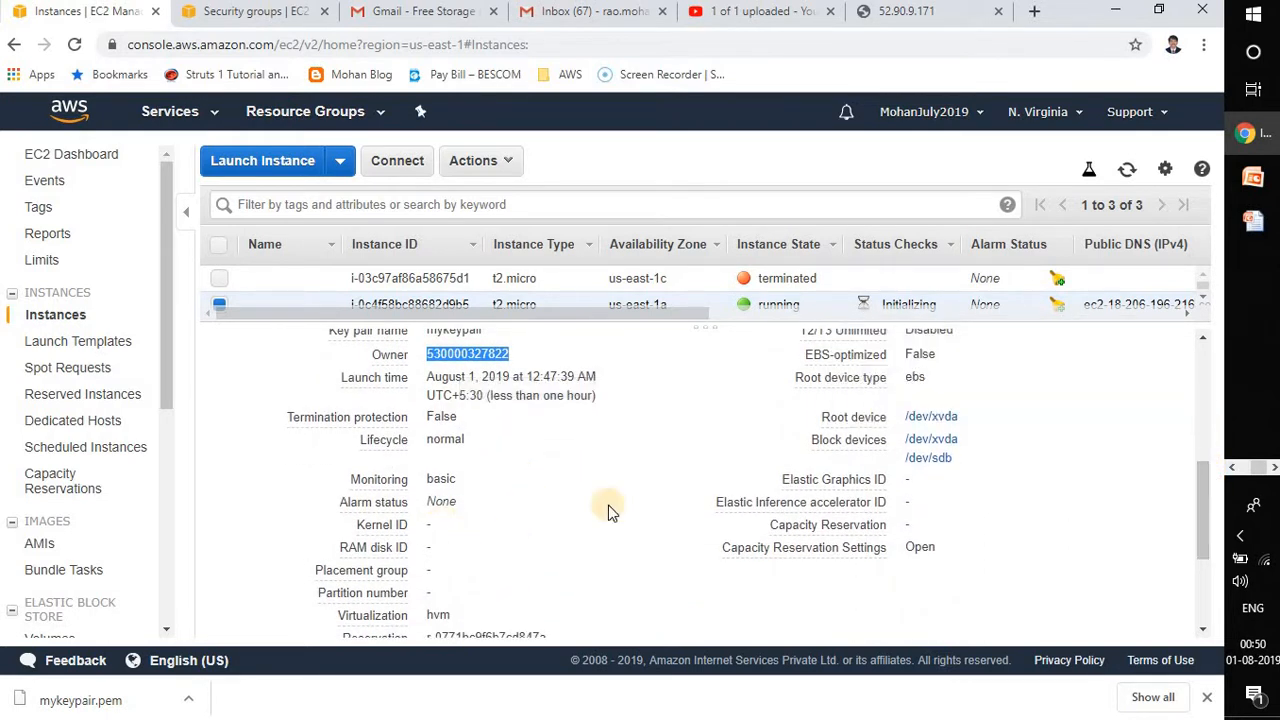
drag(1210, 498, 1210, 572)
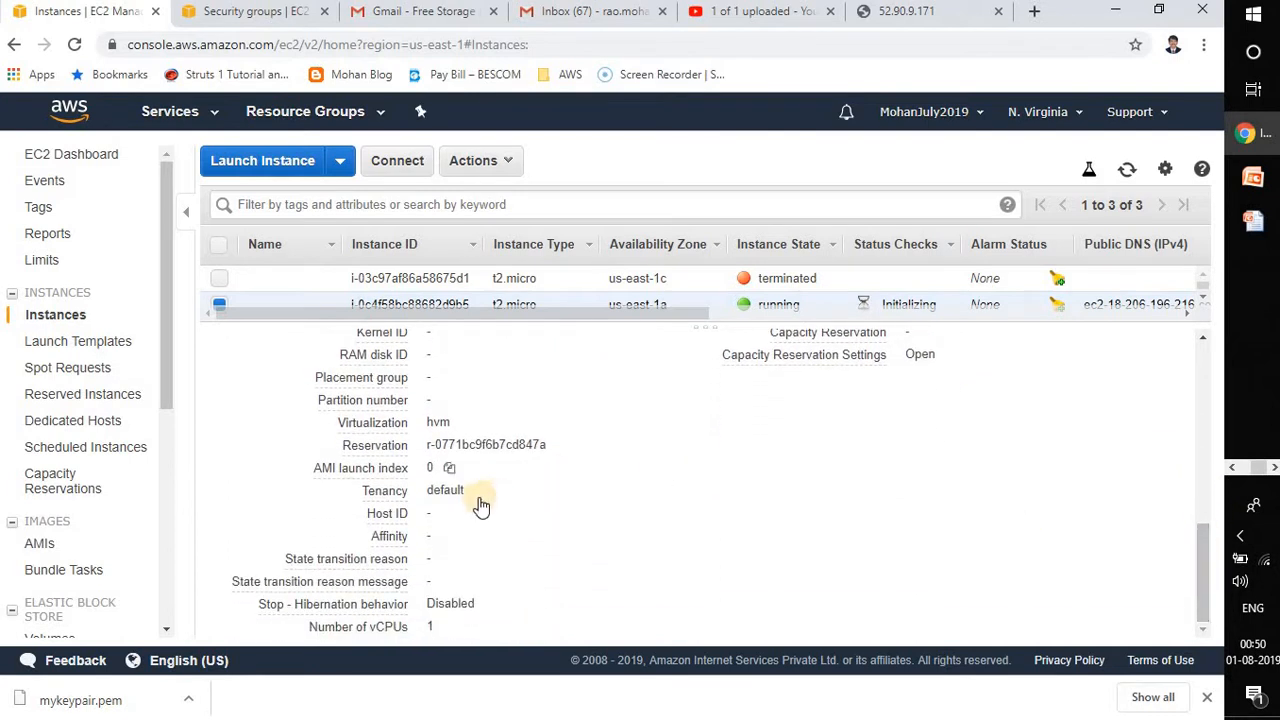
drag(457, 491, 370, 492)
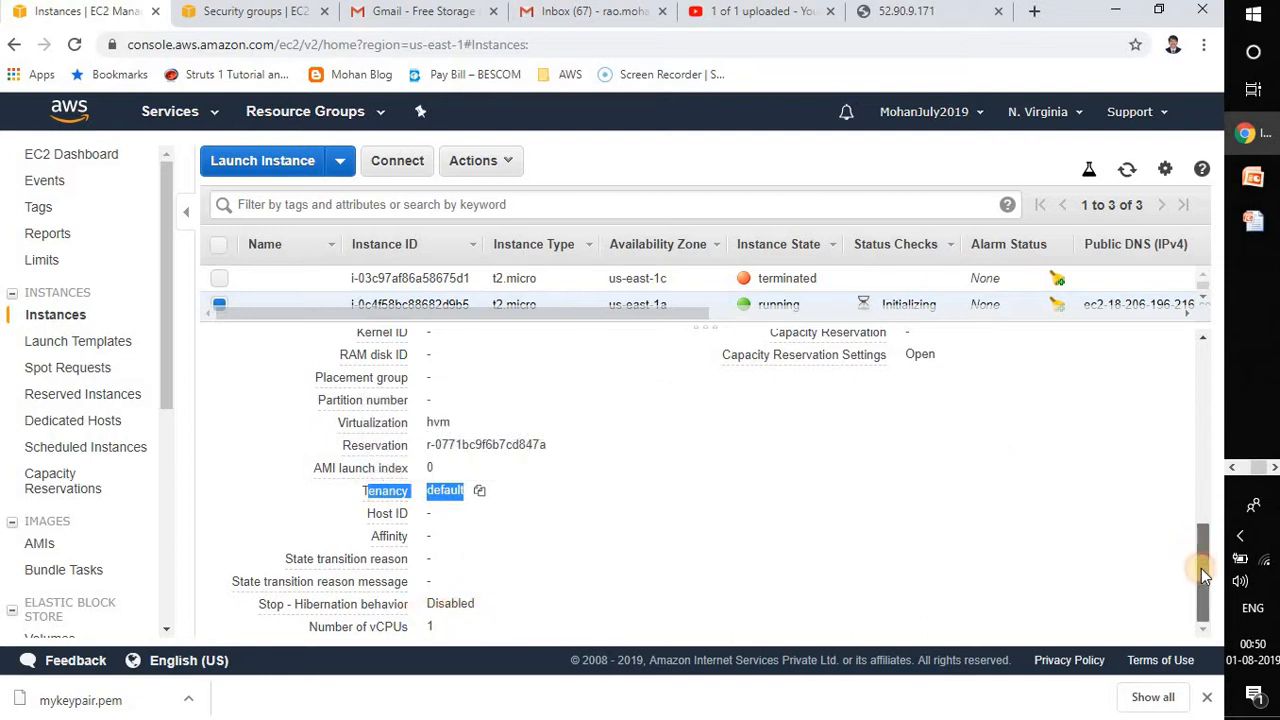
Examine the instance's public DNS name and copy its IPv4 public IP to the clipboard
drag(1201, 568, 1207, 381)
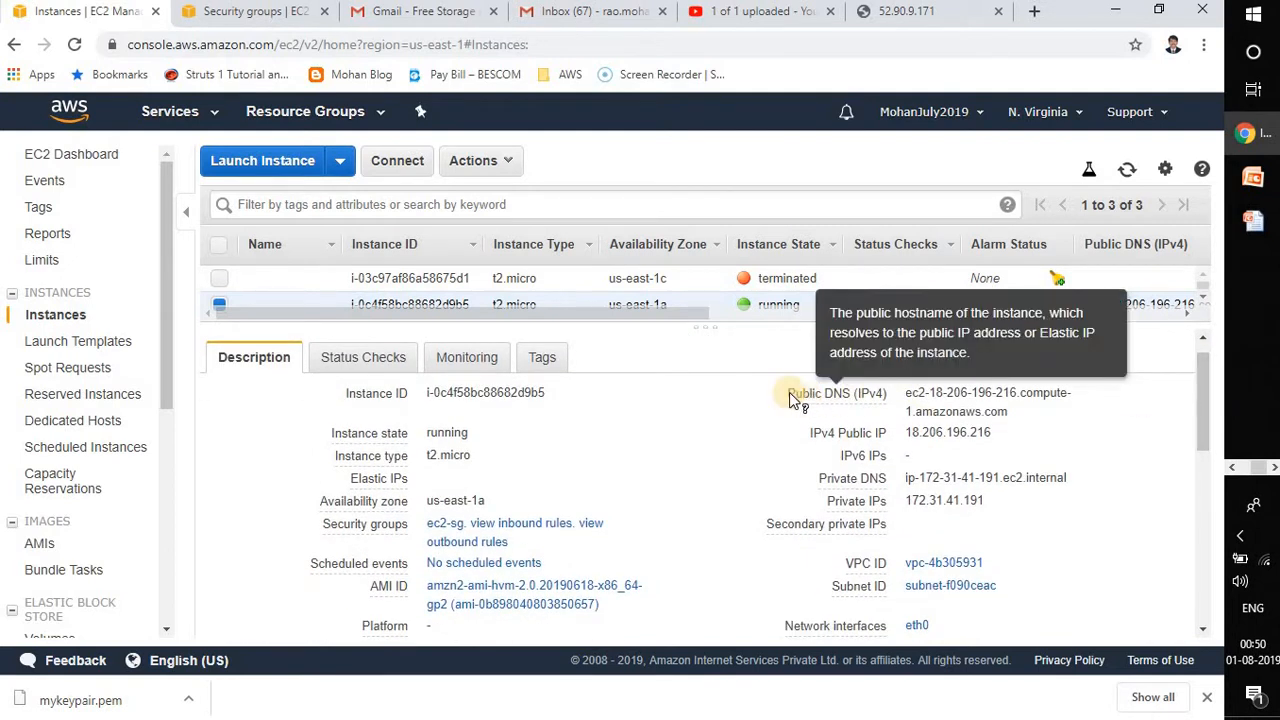
drag(790, 396, 1040, 438)
click(1007, 434)
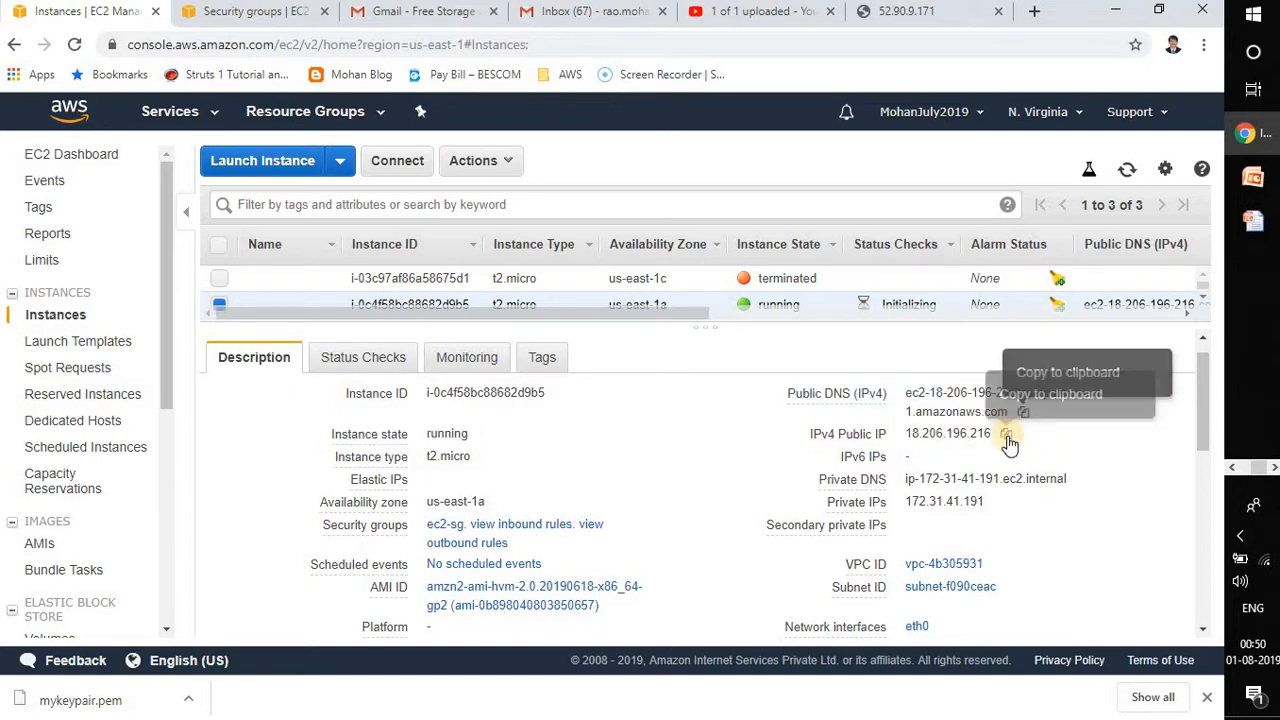
click(1007, 434)
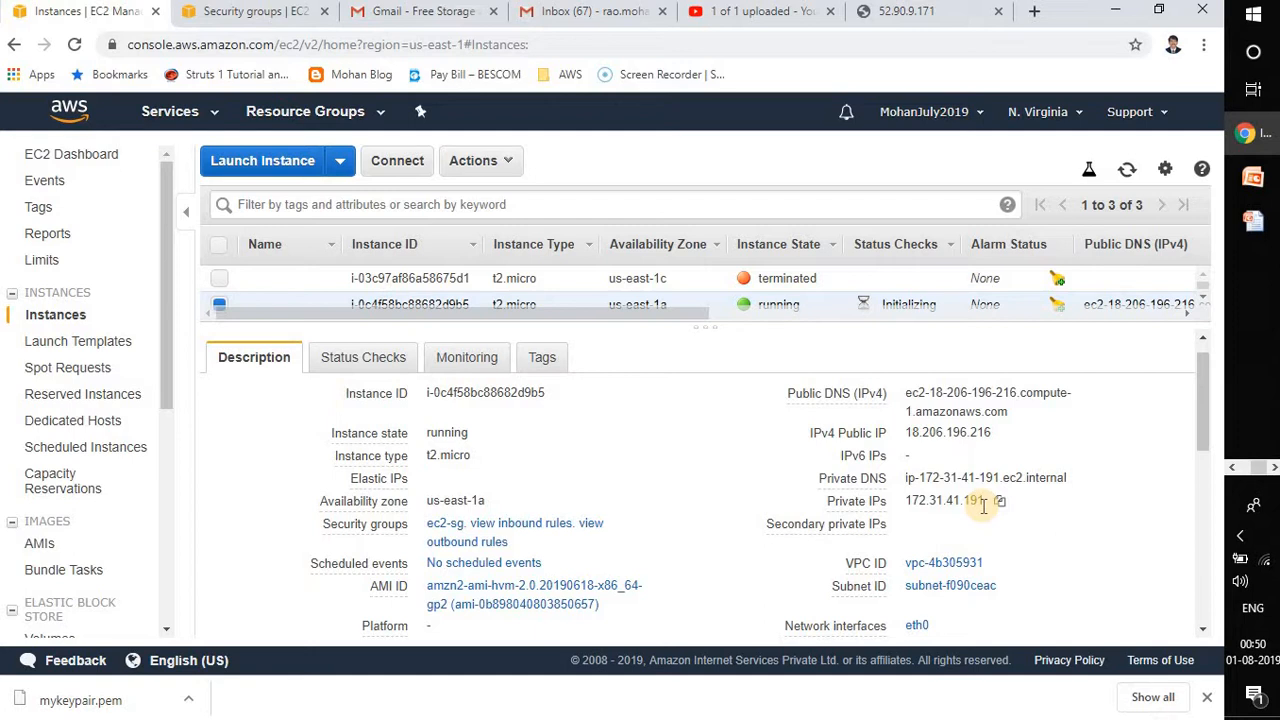
Examine the running instance's status checks, CloudWatch monitoring metrics and tags
click(712, 328)
drag(712, 326, 771, 349)
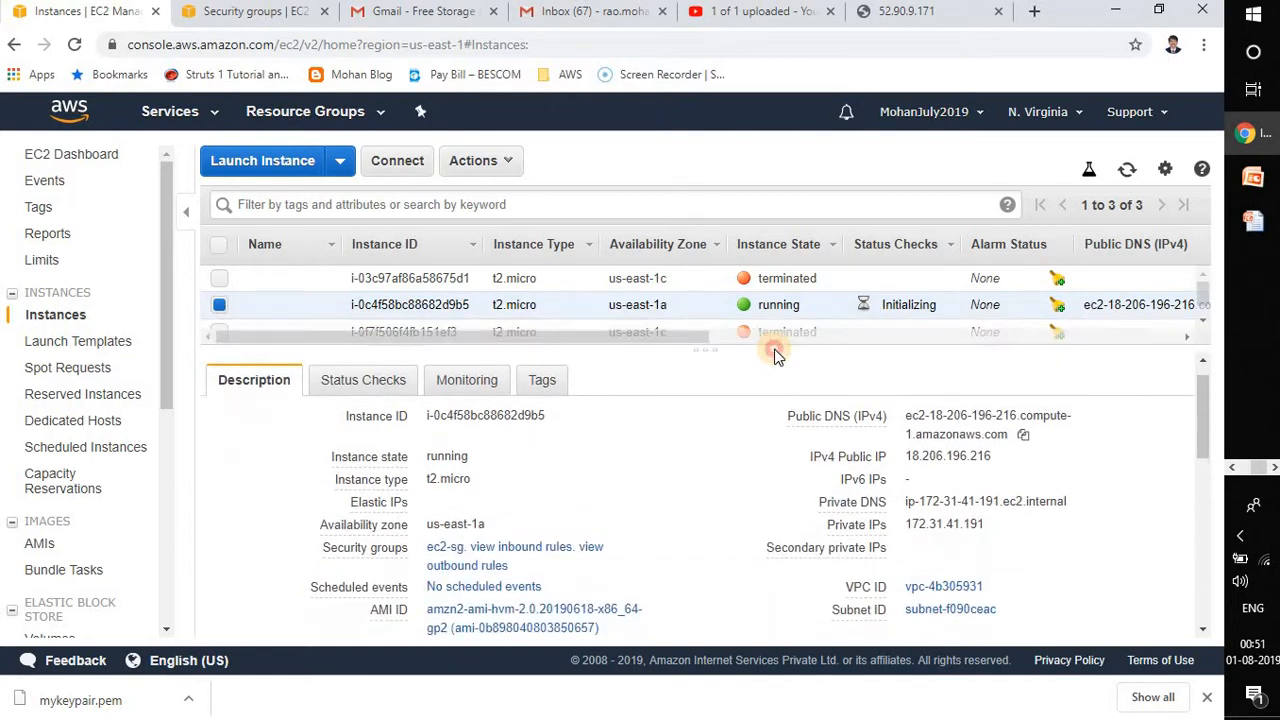
click(382, 386)
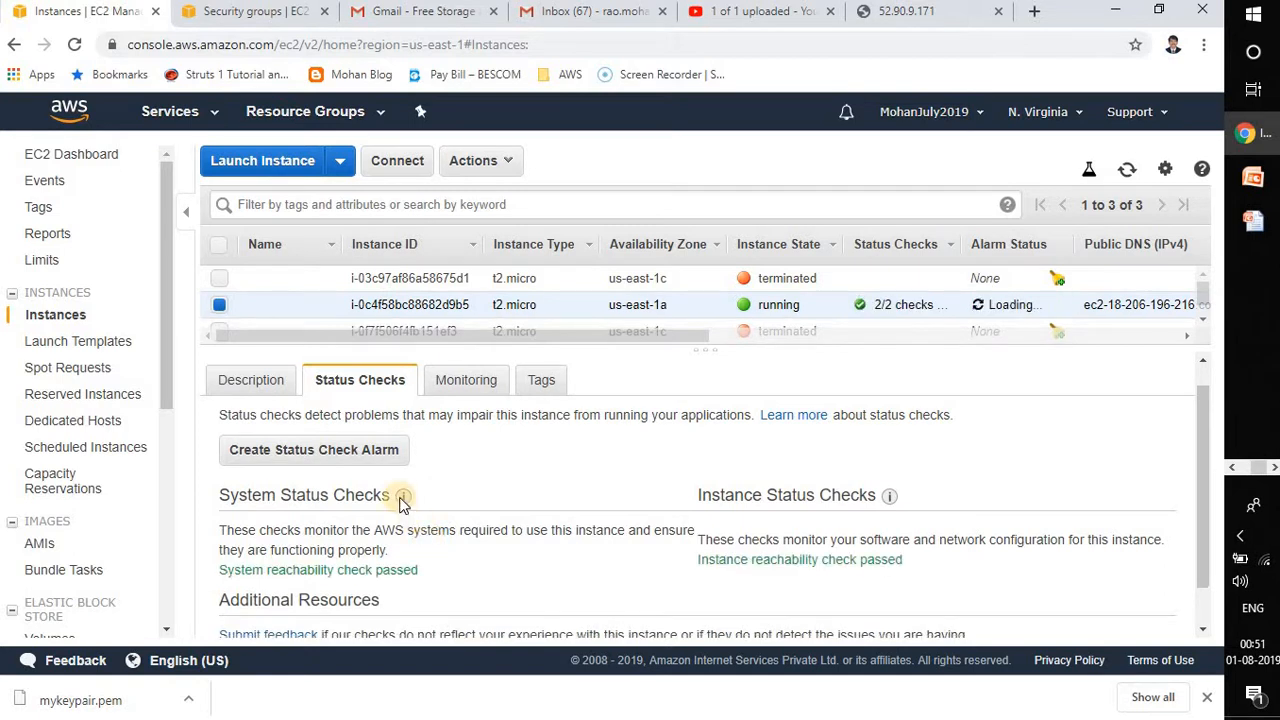
mouse_move(401, 500)
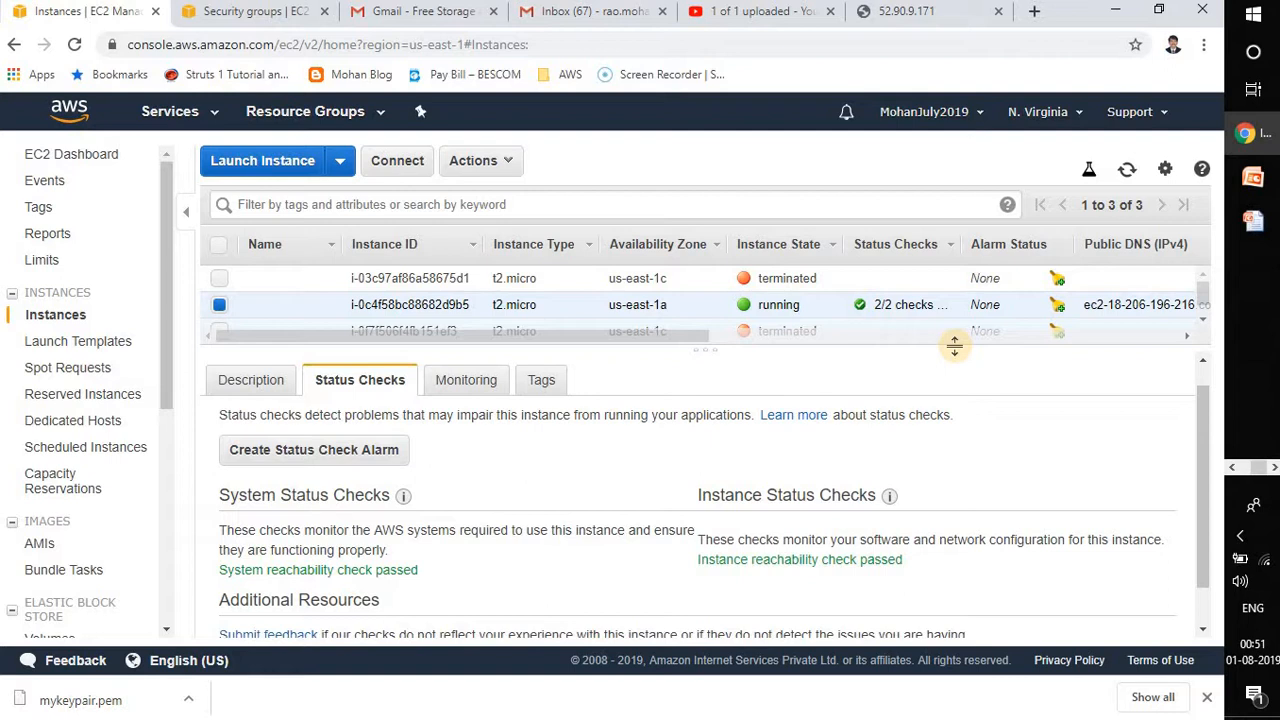
click(485, 388)
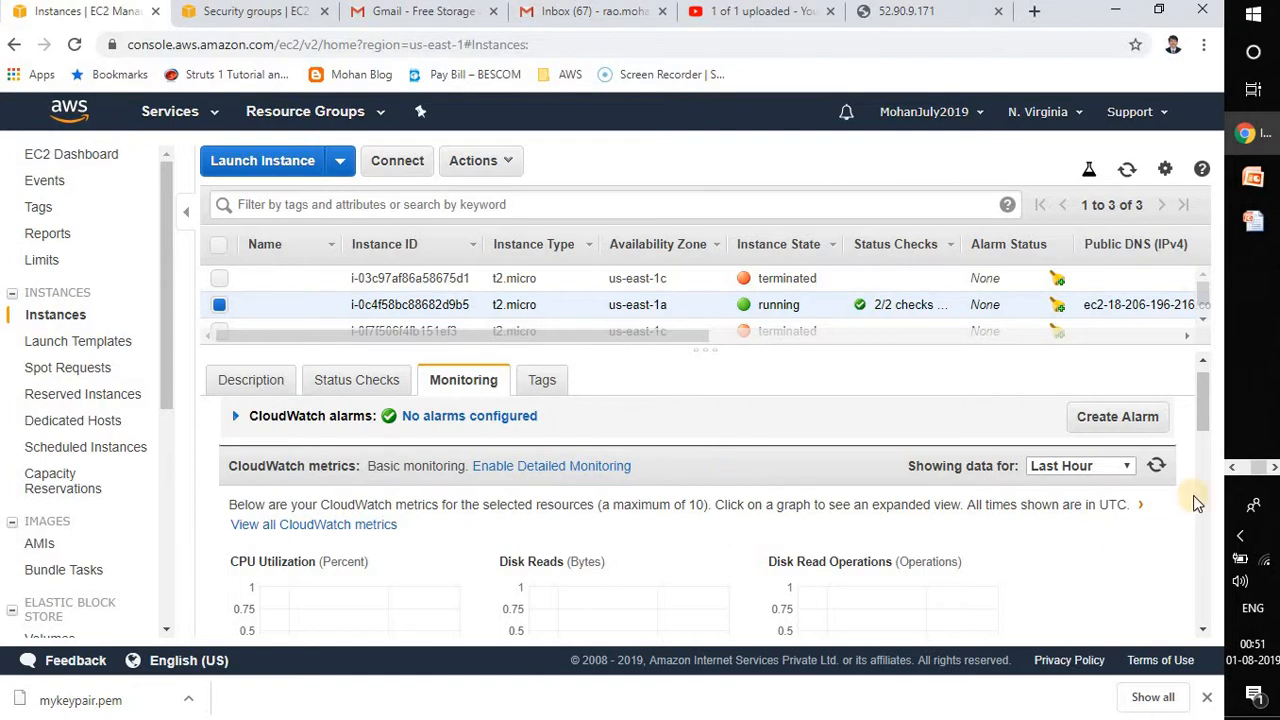
mouse_move(1200, 405)
mouse_down()
mouse_move(1212, 580)
mouse_move(1211, 397)
mouse_up()
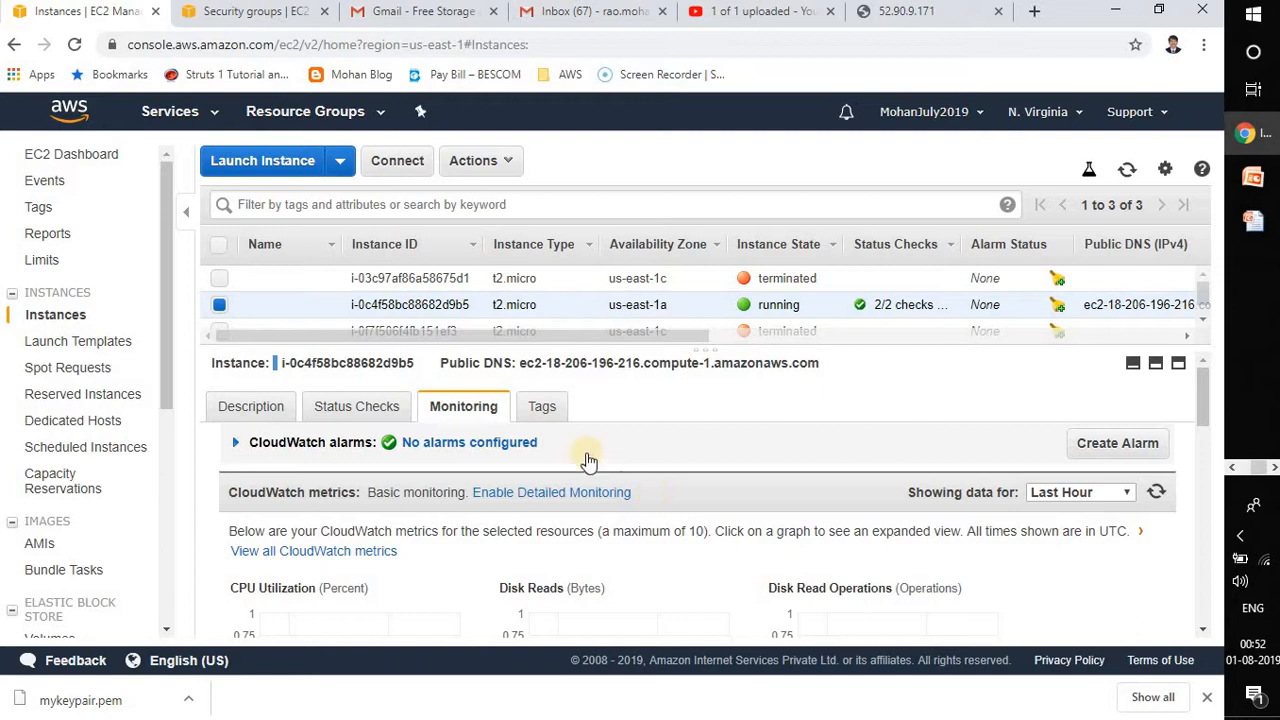
click(545, 410)
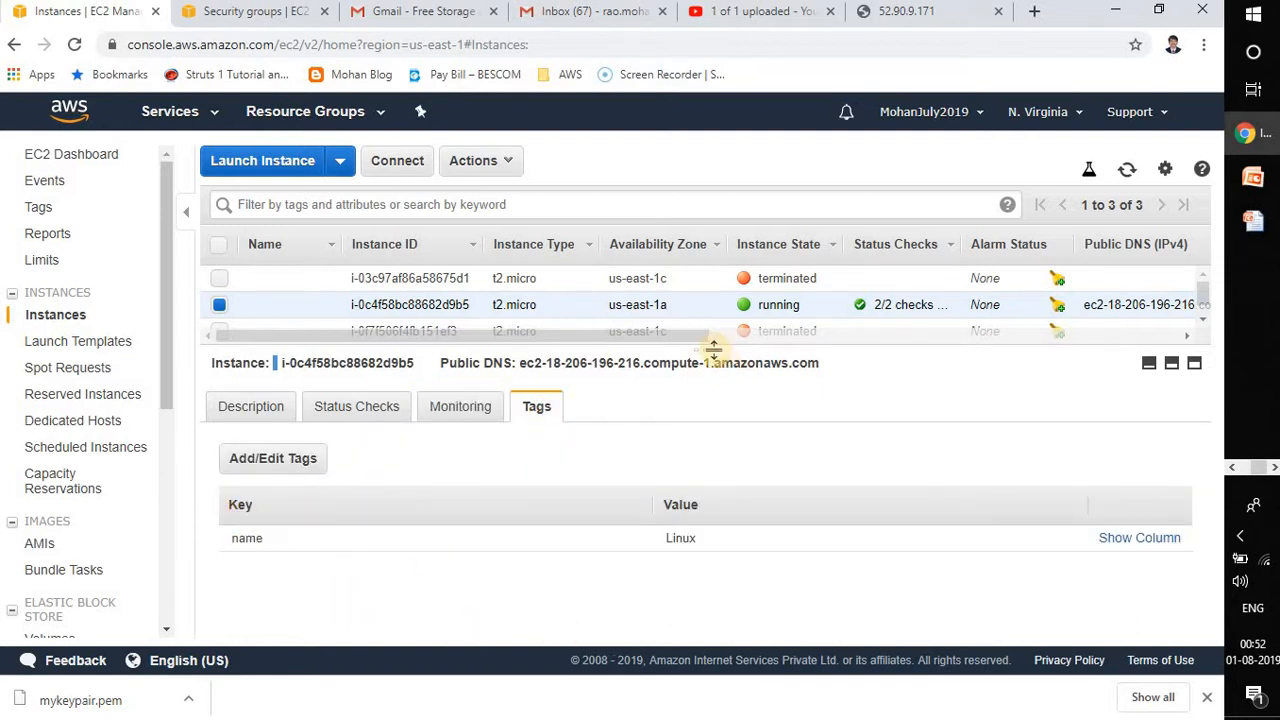
Compare the standalone SSH client, EC2 Instance Connect and Java SSH client options for connecting to the instance, and close the connection dialog
drag(708, 350, 715, 505)
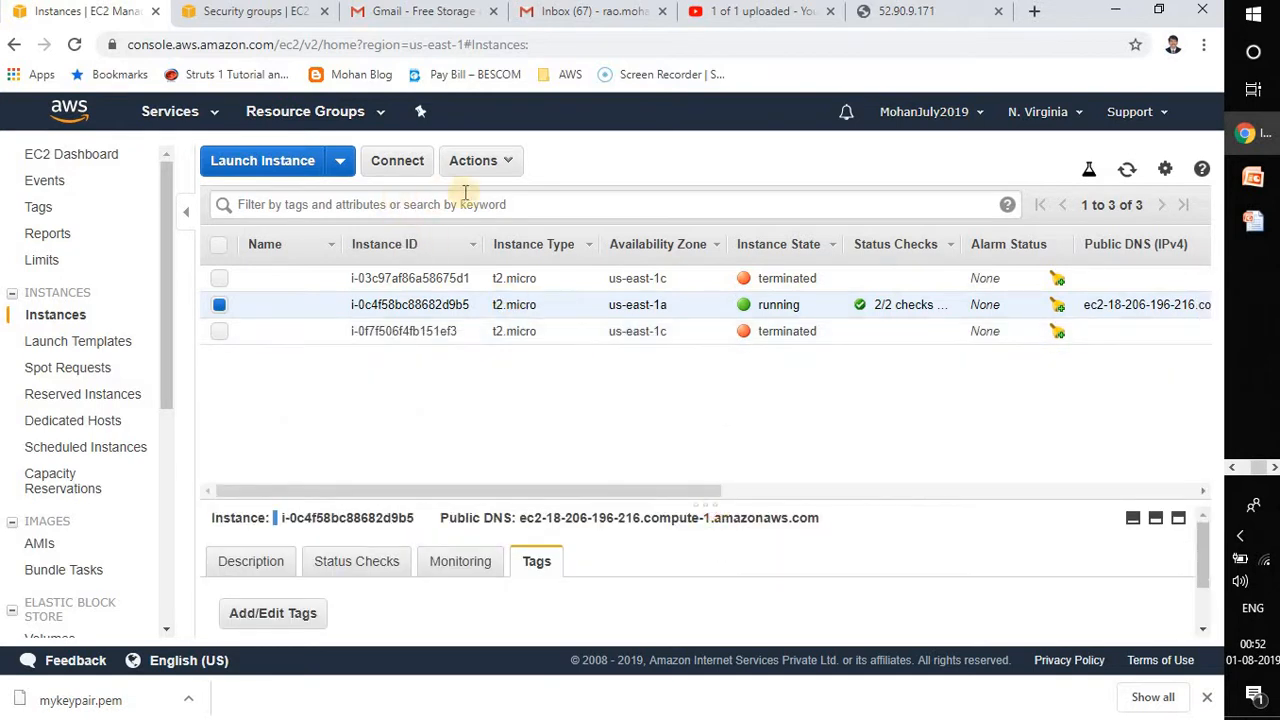
click(405, 165)
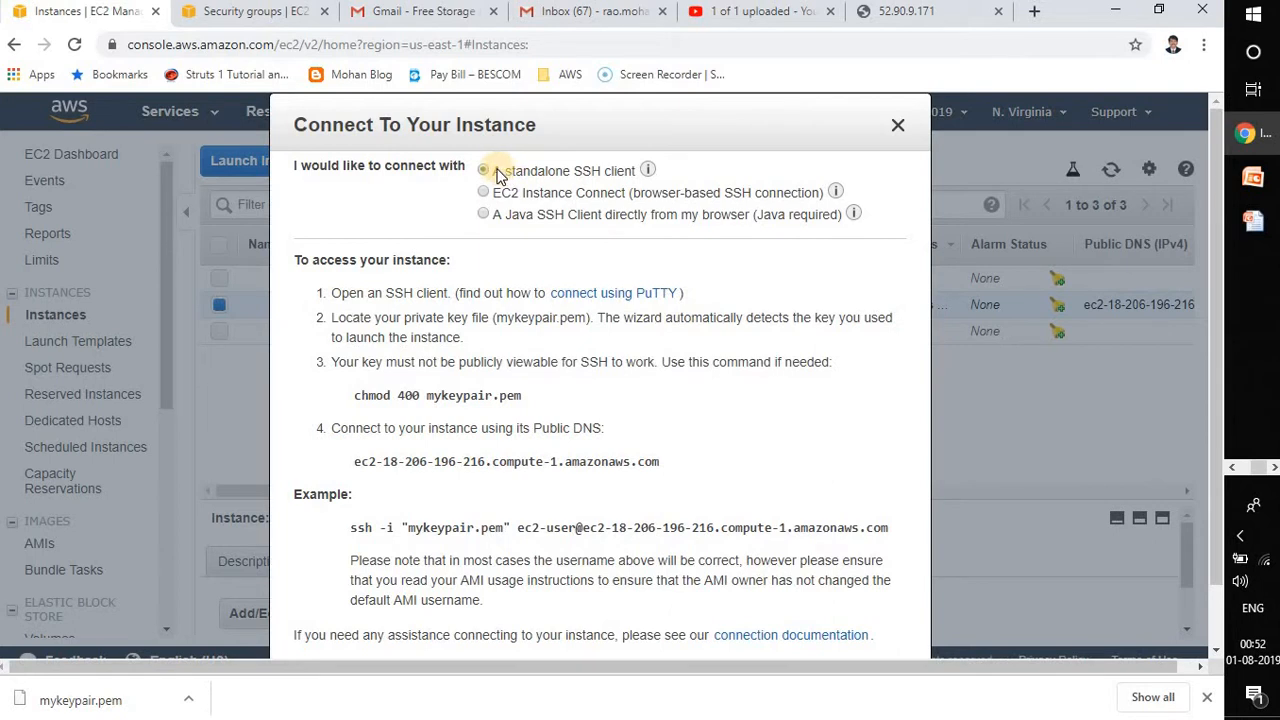
drag(493, 170, 636, 170)
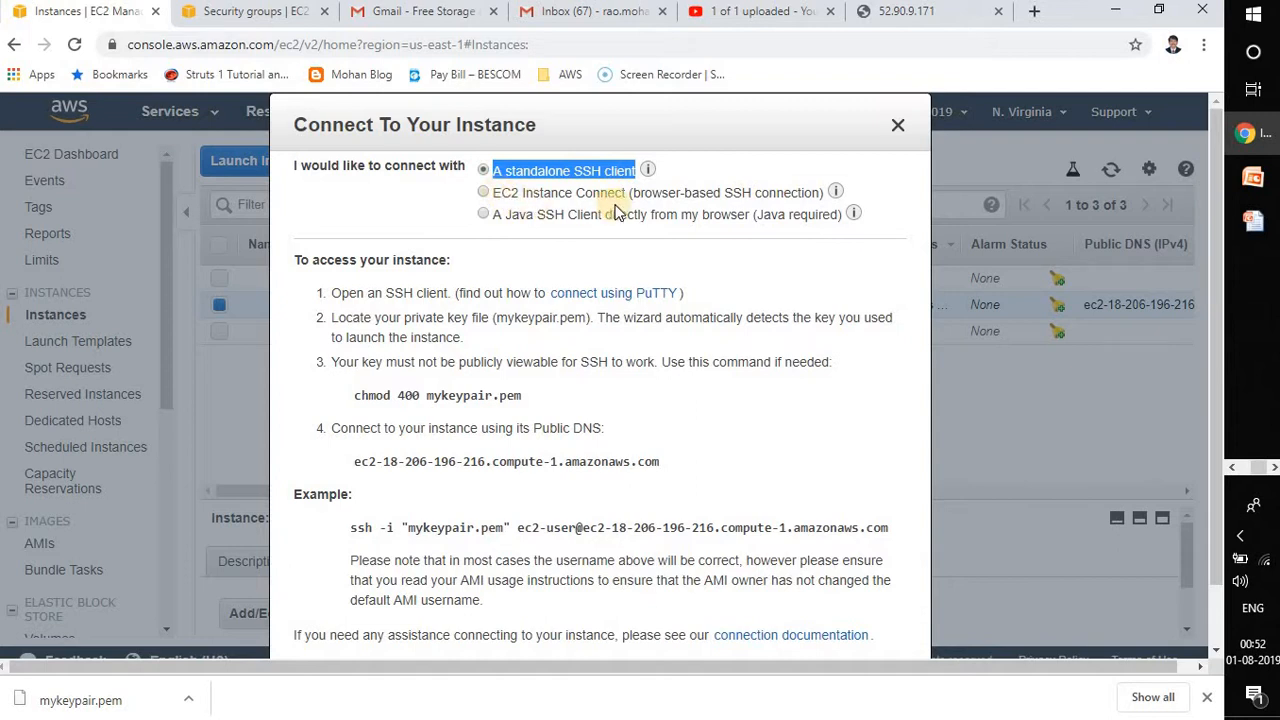
click(488, 193)
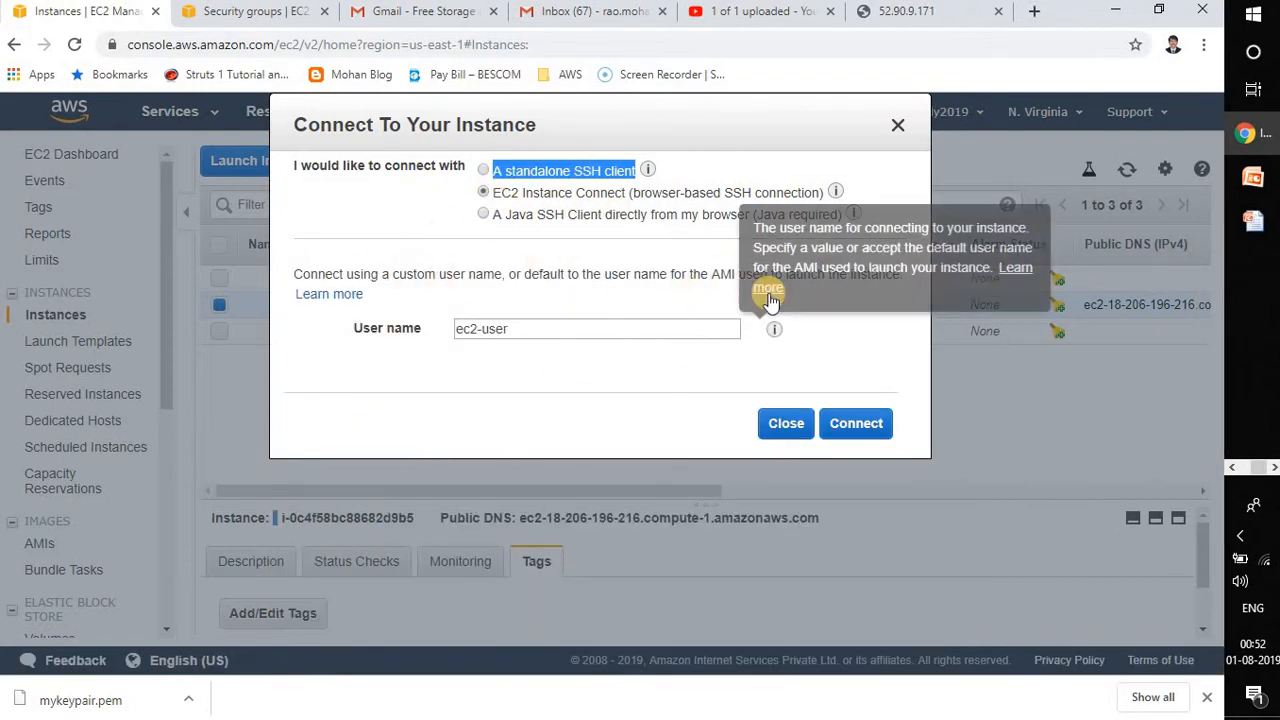
click(484, 218)
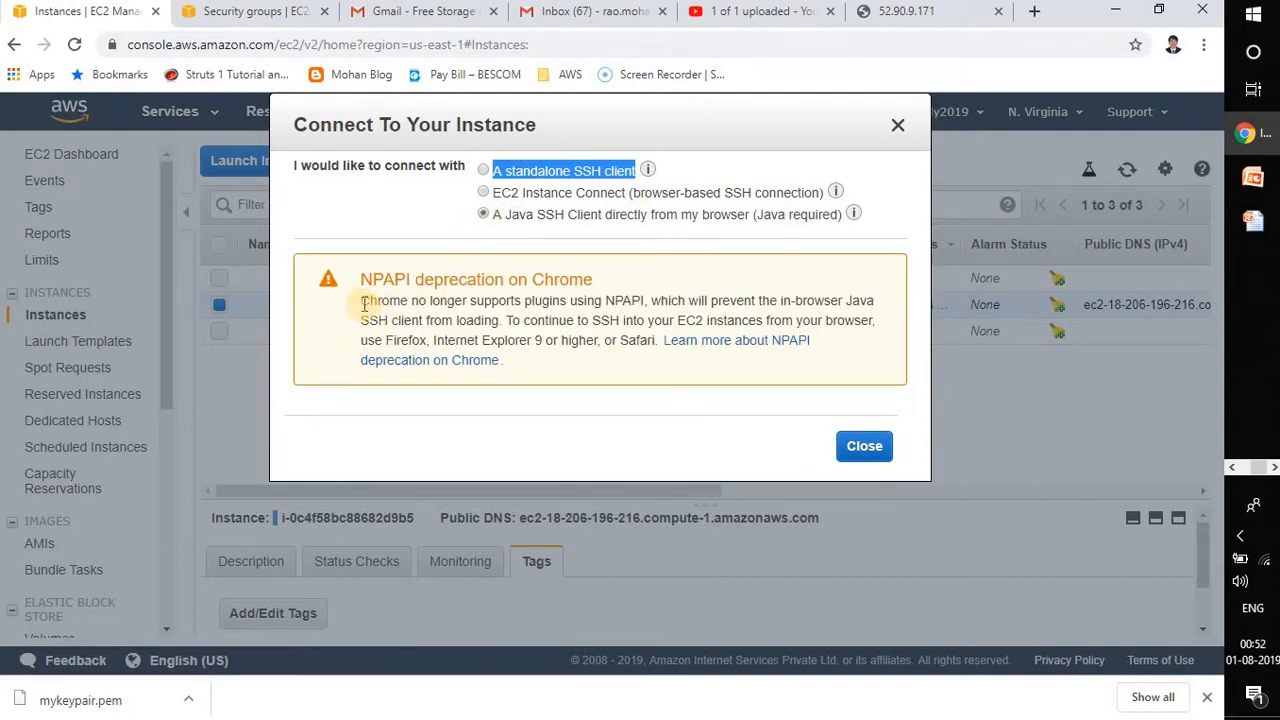
drag(360, 300, 527, 304)
click(865, 443)
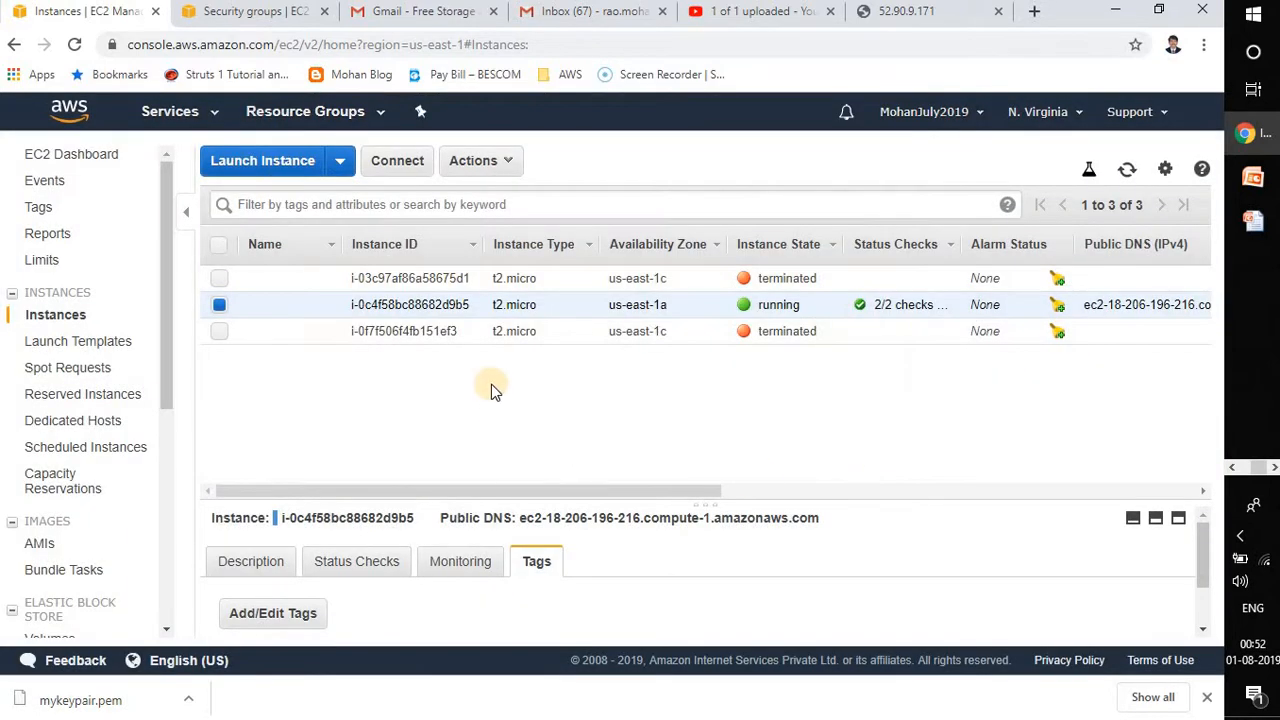
Examine the instance state, networking and CloudWatch monitoring actions available for the running instance without applying any
click(508, 162)
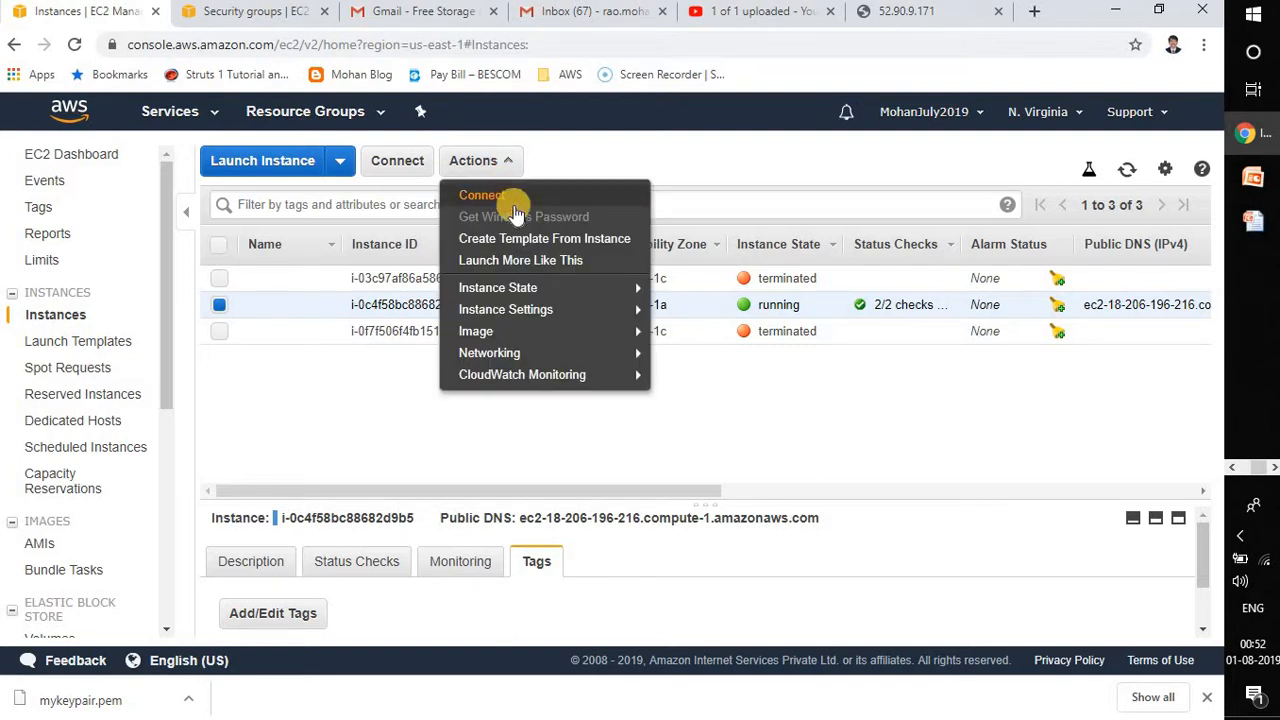
mouse_move(548, 288)
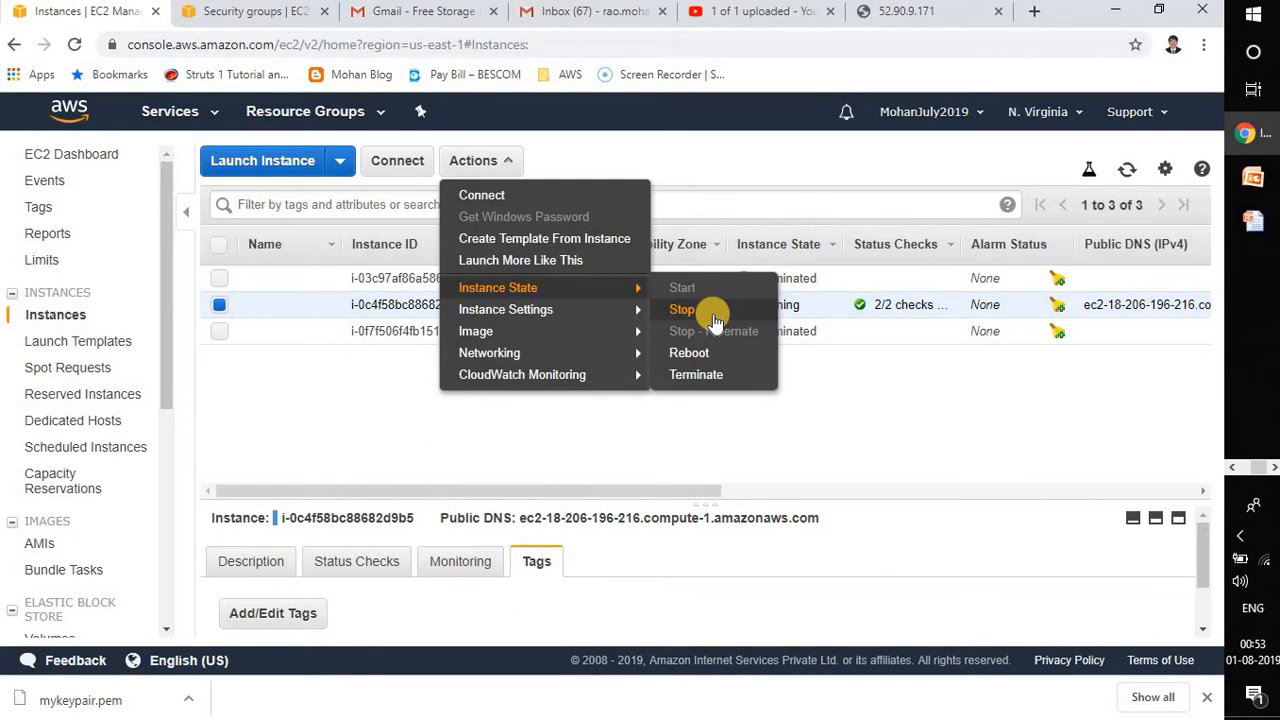
mouse_move(583, 382)
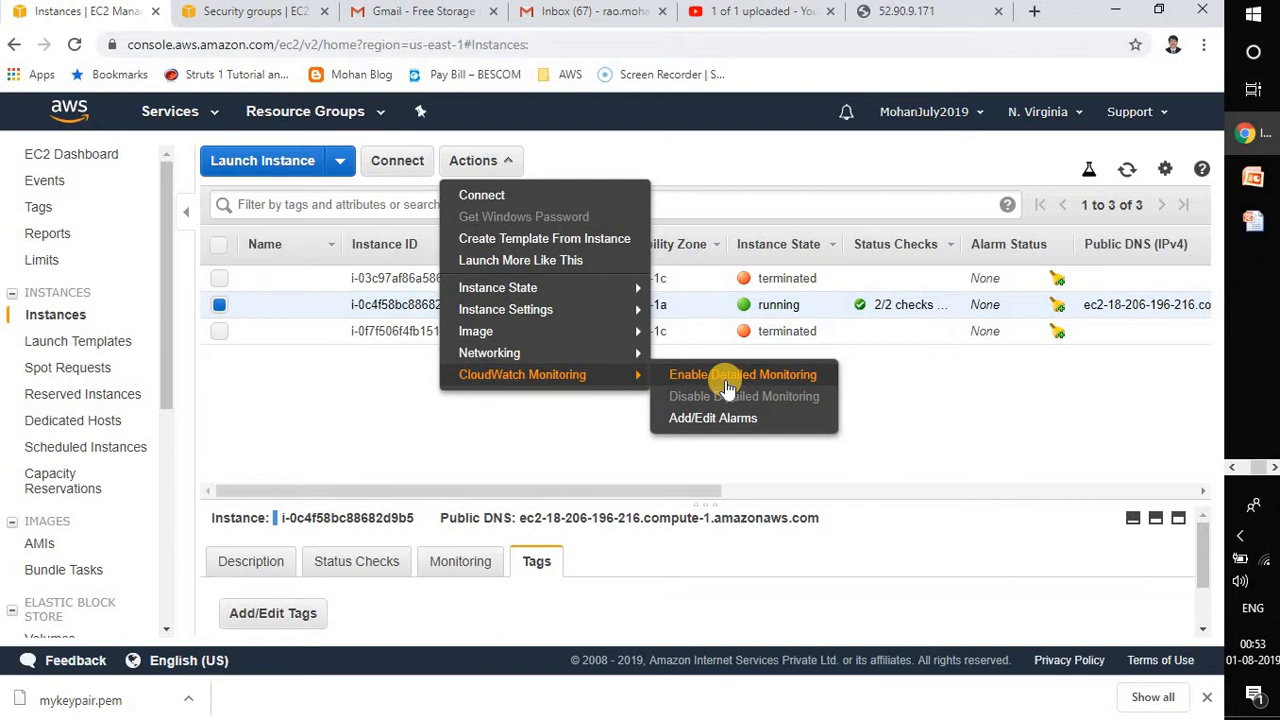
mouse_move(566, 353)
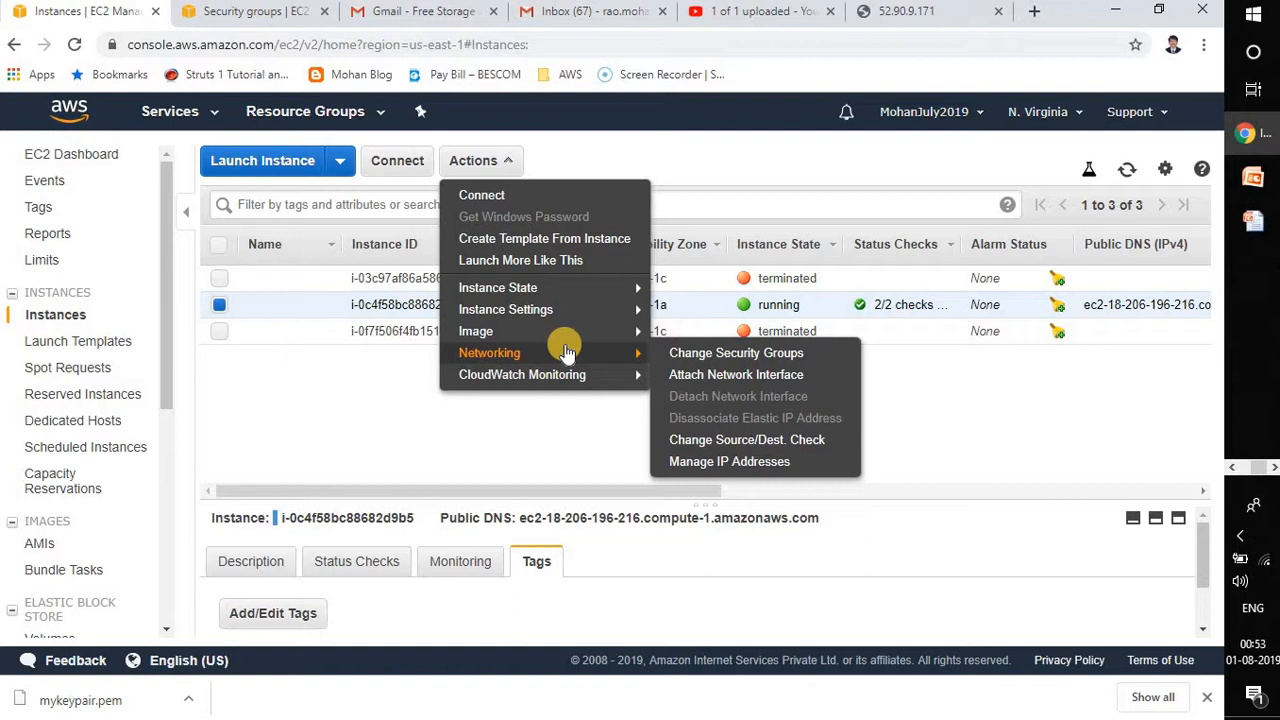
click(1232, 468)
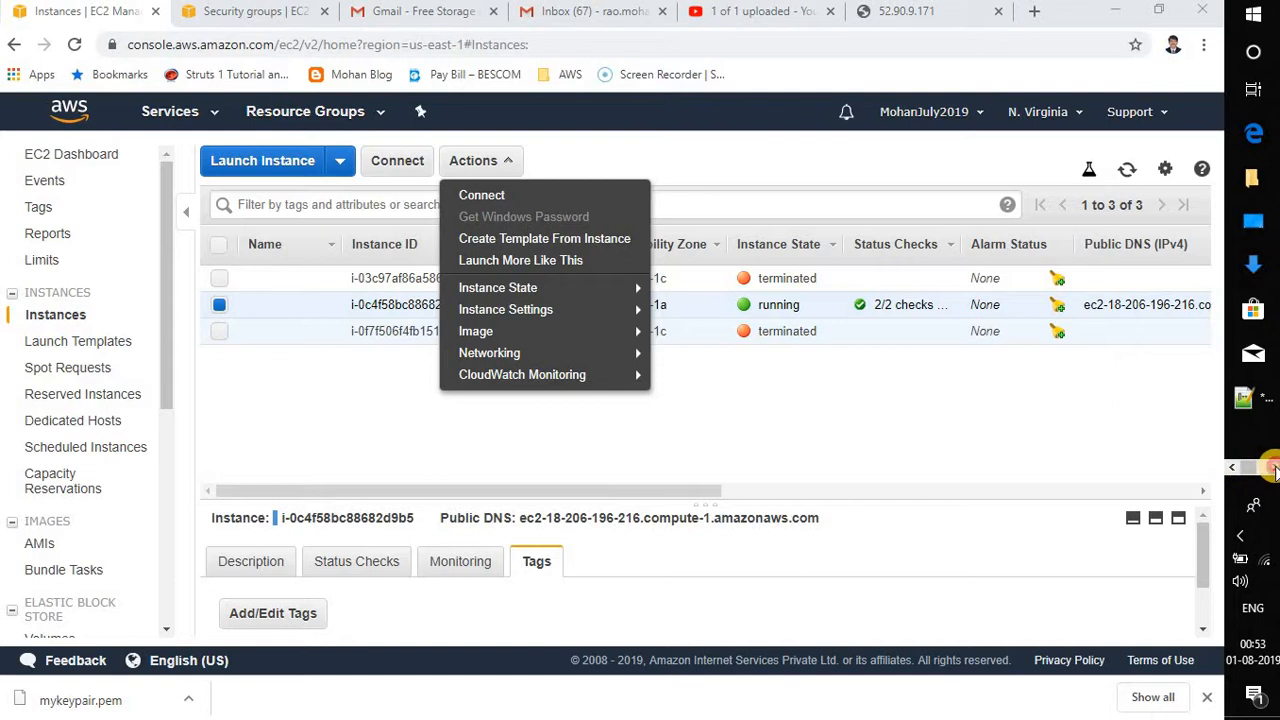
click(1273, 468)
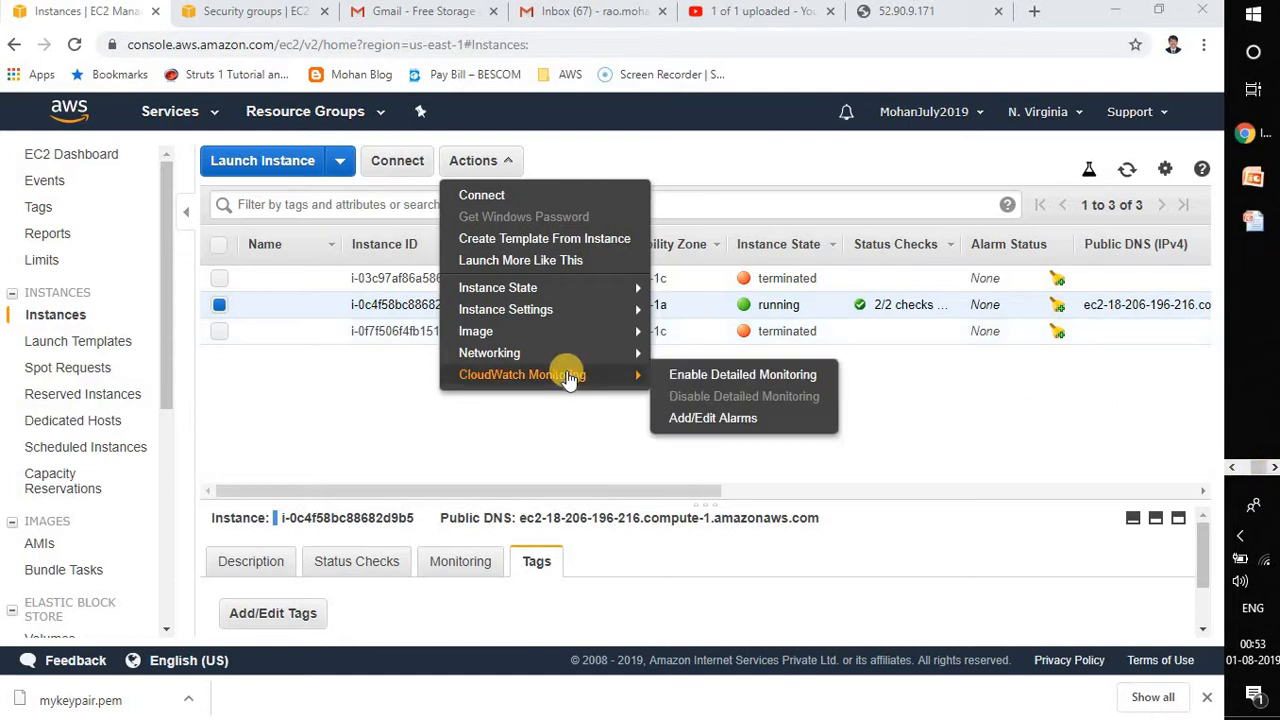
click(954, 437)
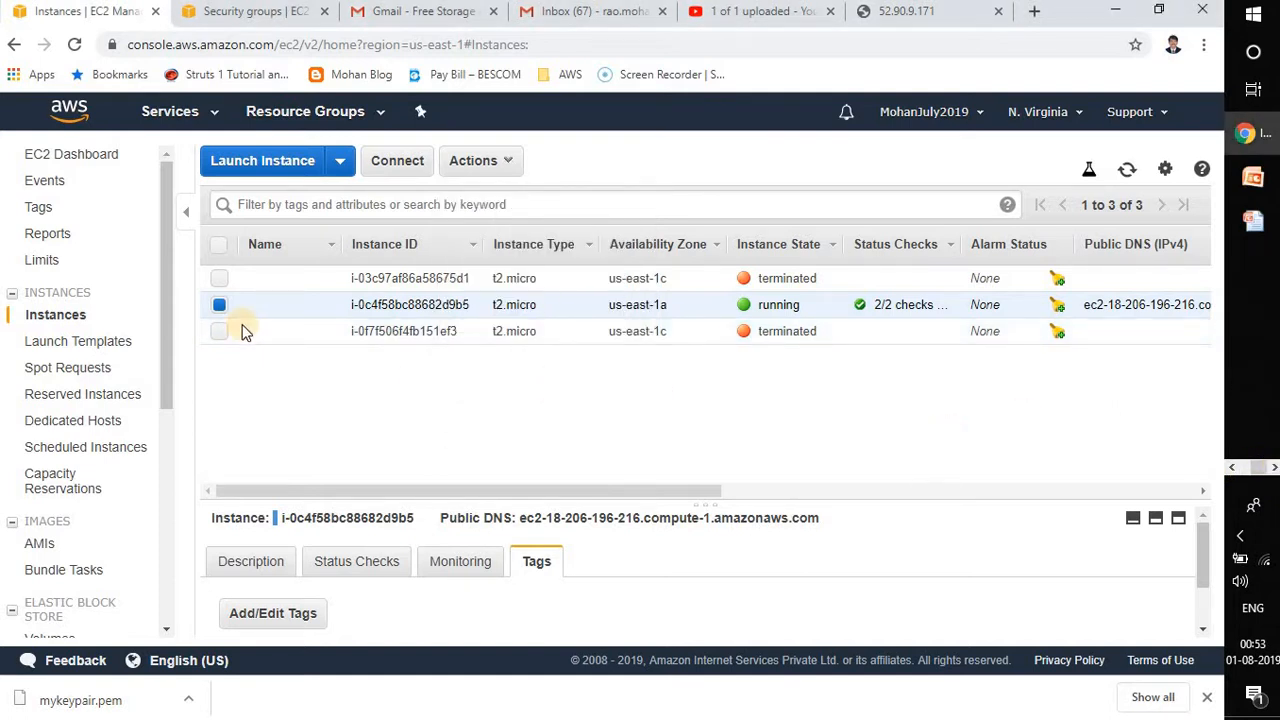
Show the running instance's description details in an enlarged pane and copy its IPv4 public IP to the clipboard
click(262, 568)
click(707, 494)
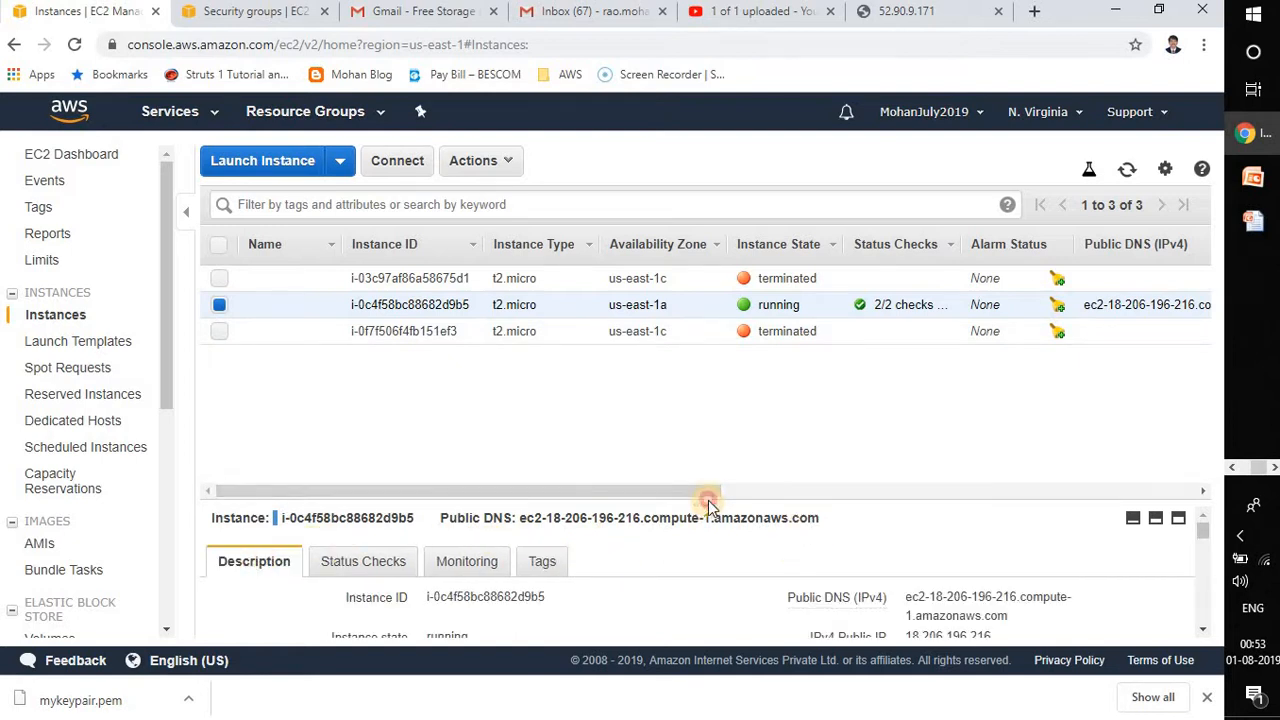
drag(707, 505, 725, 390)
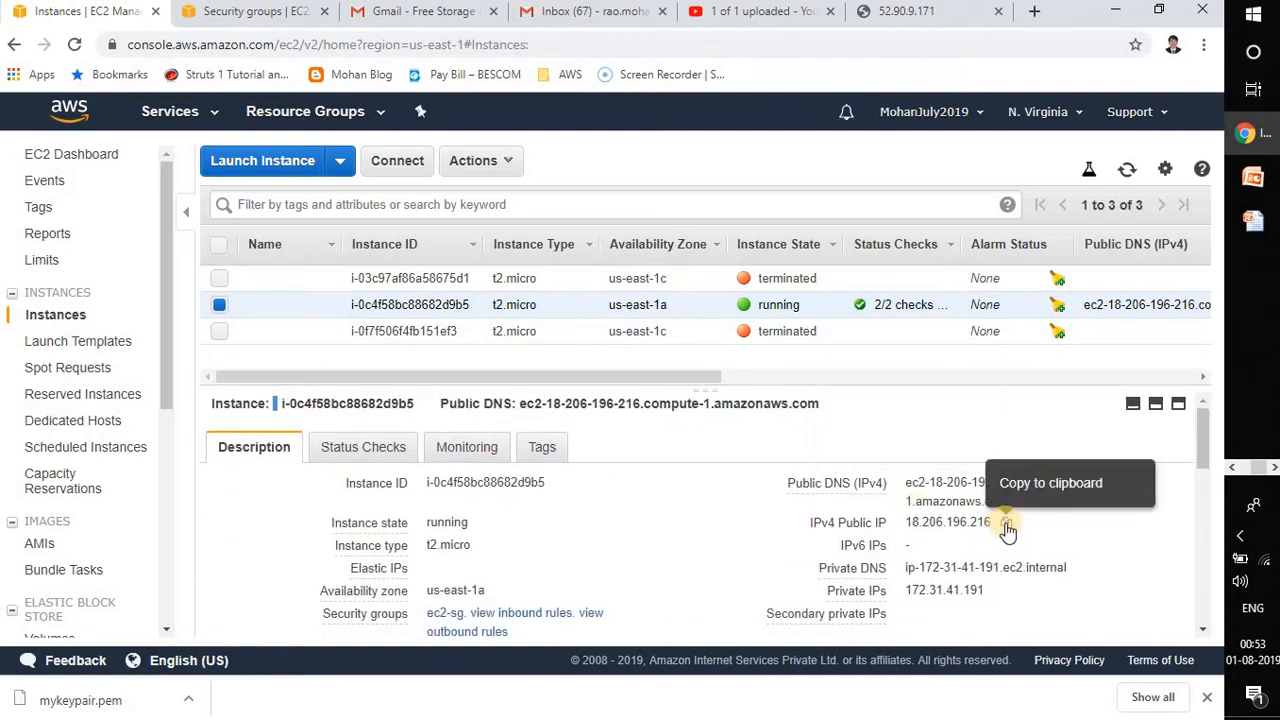
click(1007, 527)
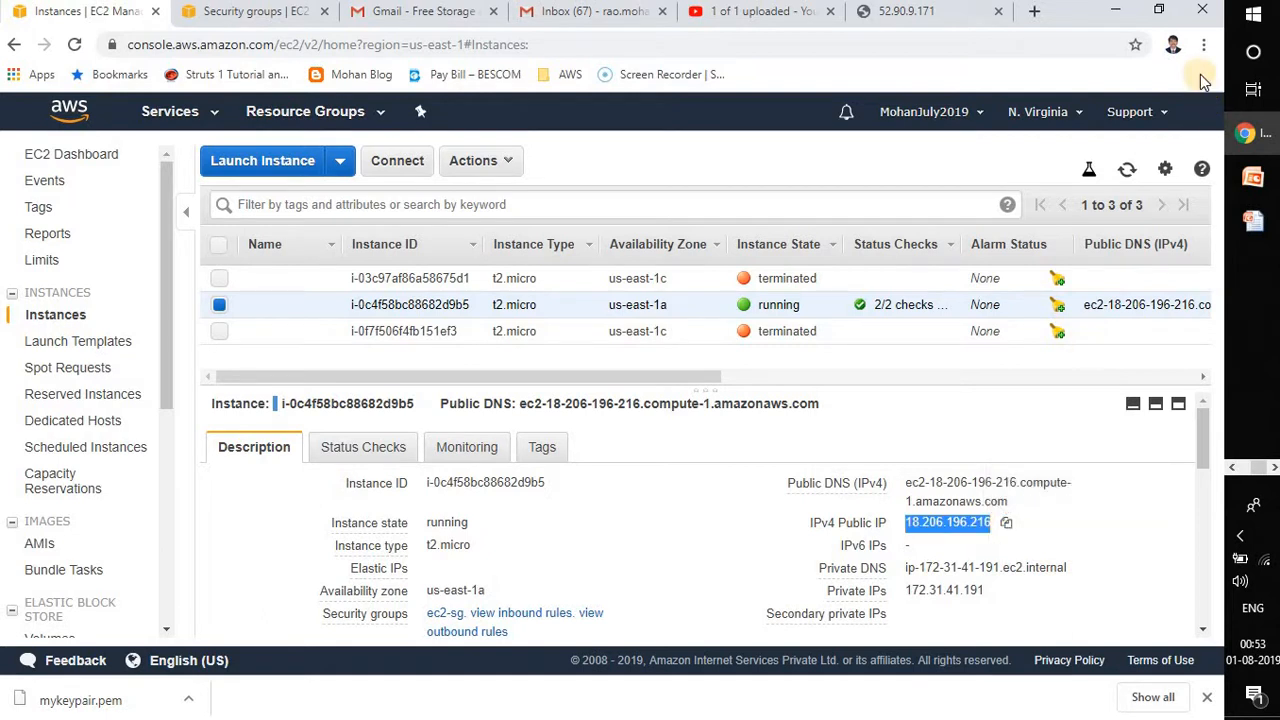
Launch PuTTY and enter the copied public IP 18.206.196.216 as the session's host name
click(1262, 16)
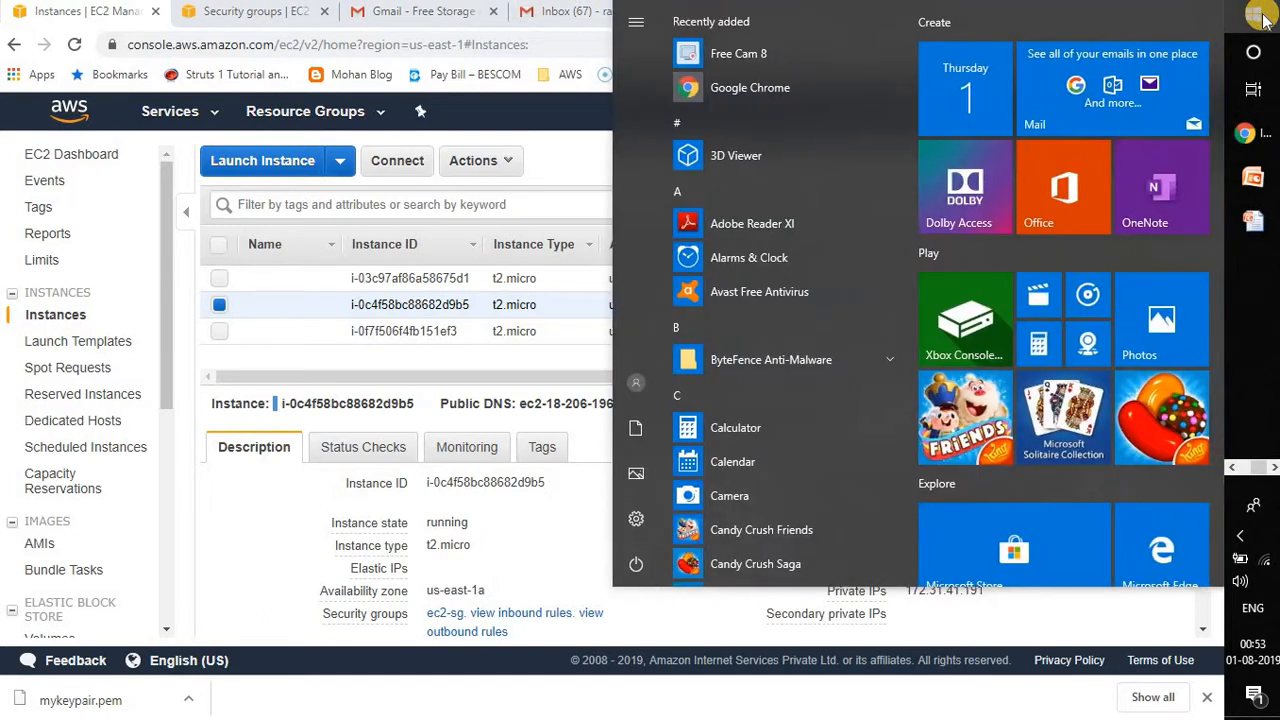
text(putty)
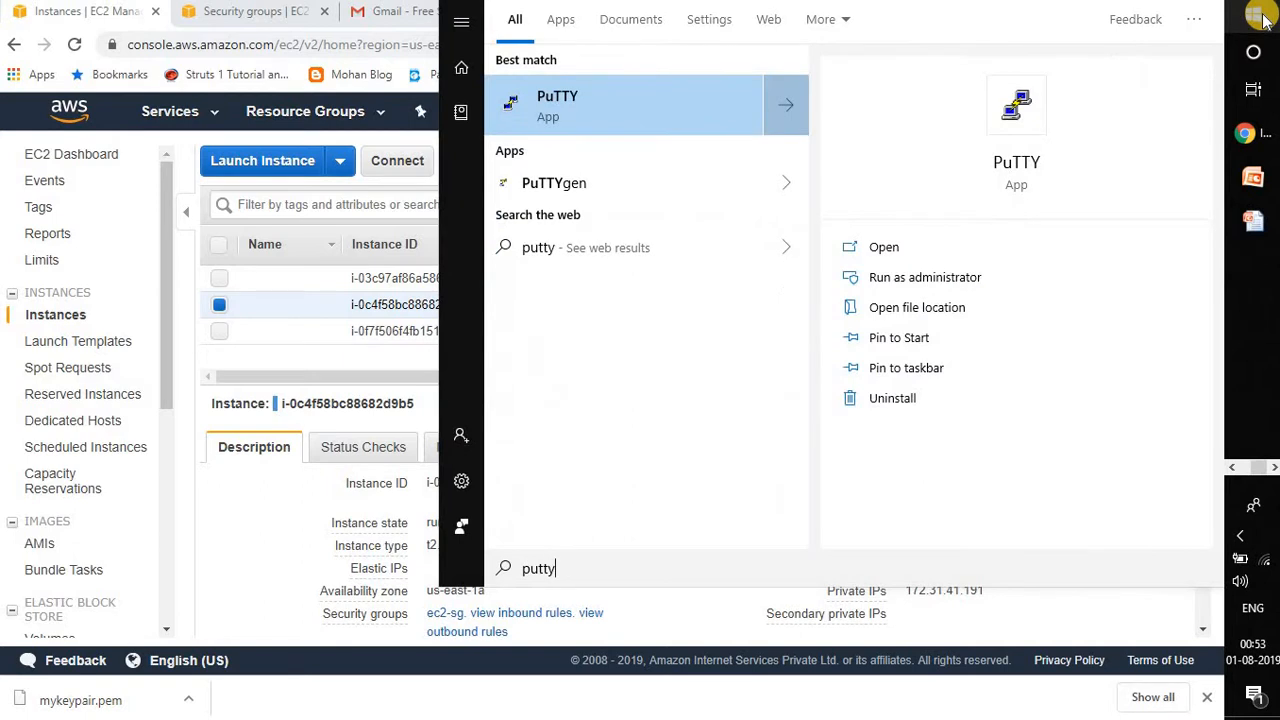
click(558, 105)
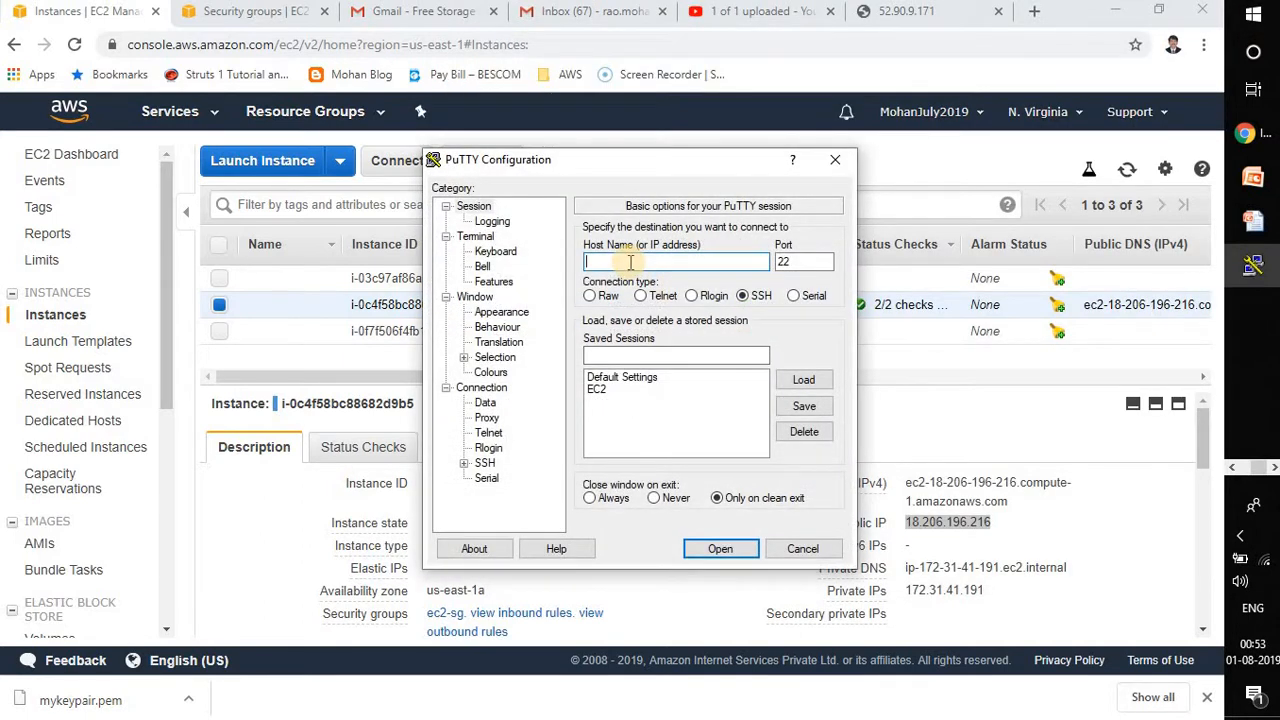
key(ctrl+v)
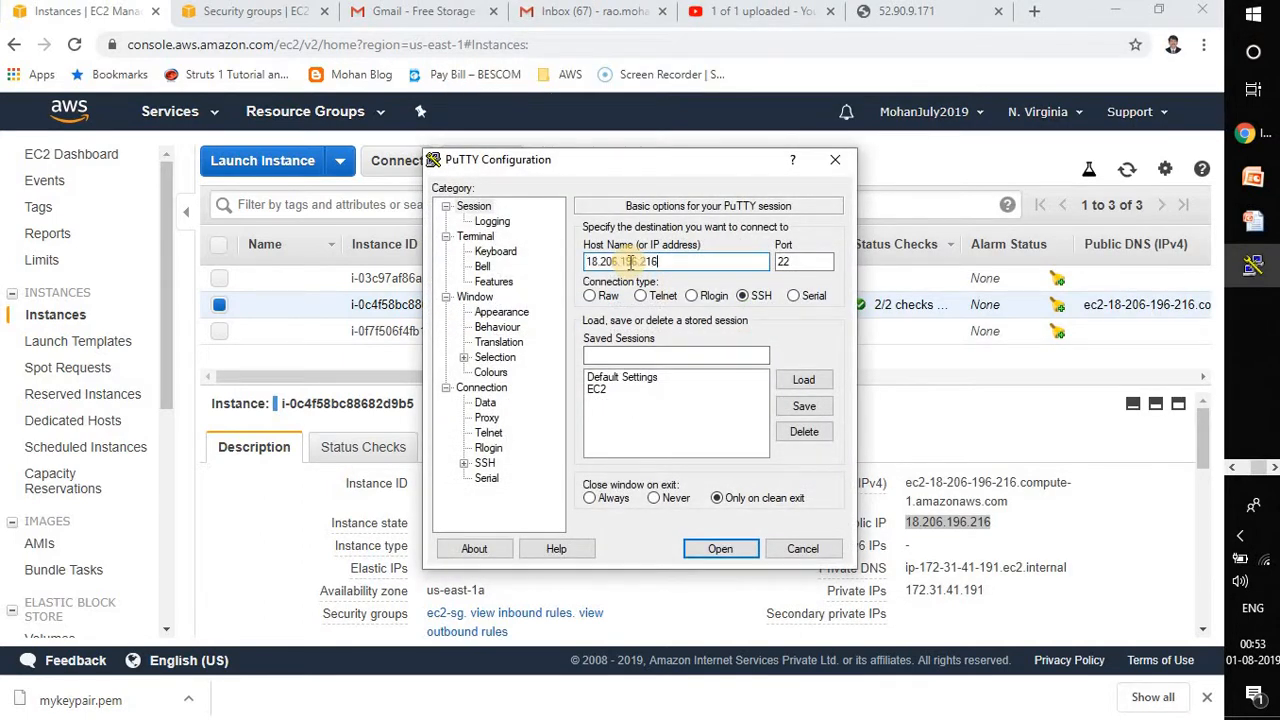
Set mykeypair.ppk from Downloads as the private key file for SSH authentication
click(482, 387)
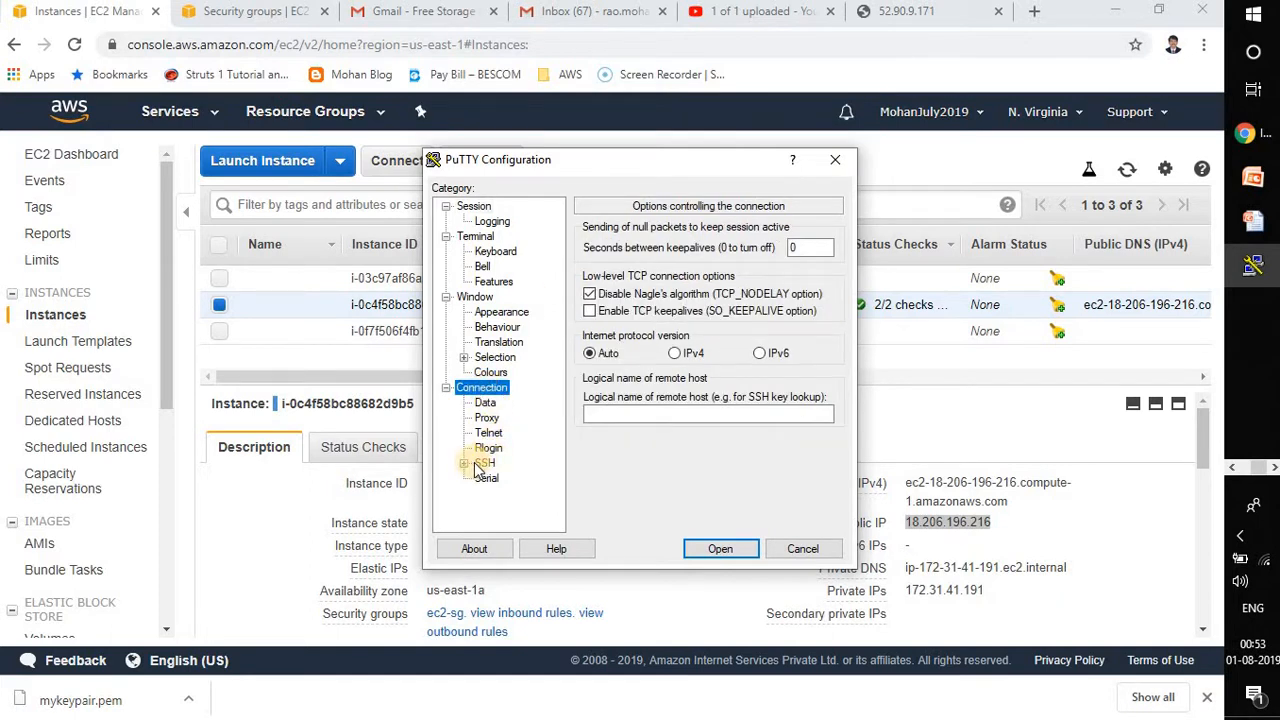
click(483, 464)
click(465, 465)
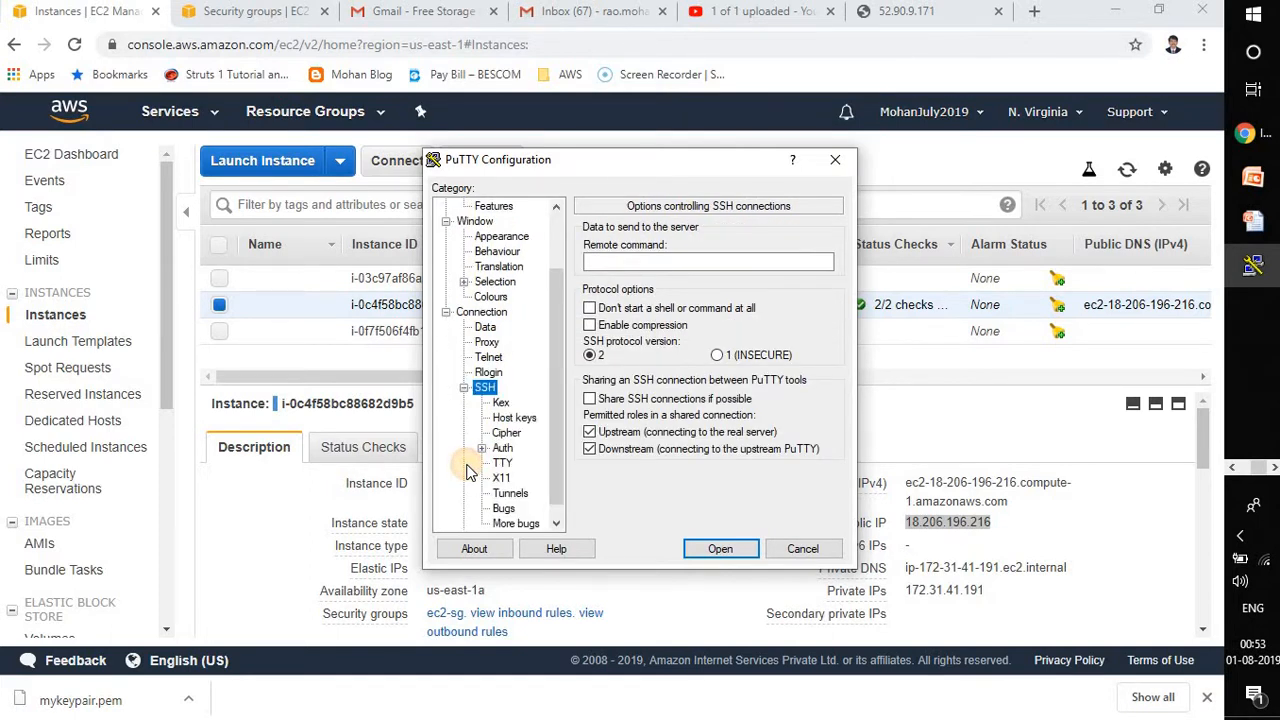
click(504, 450)
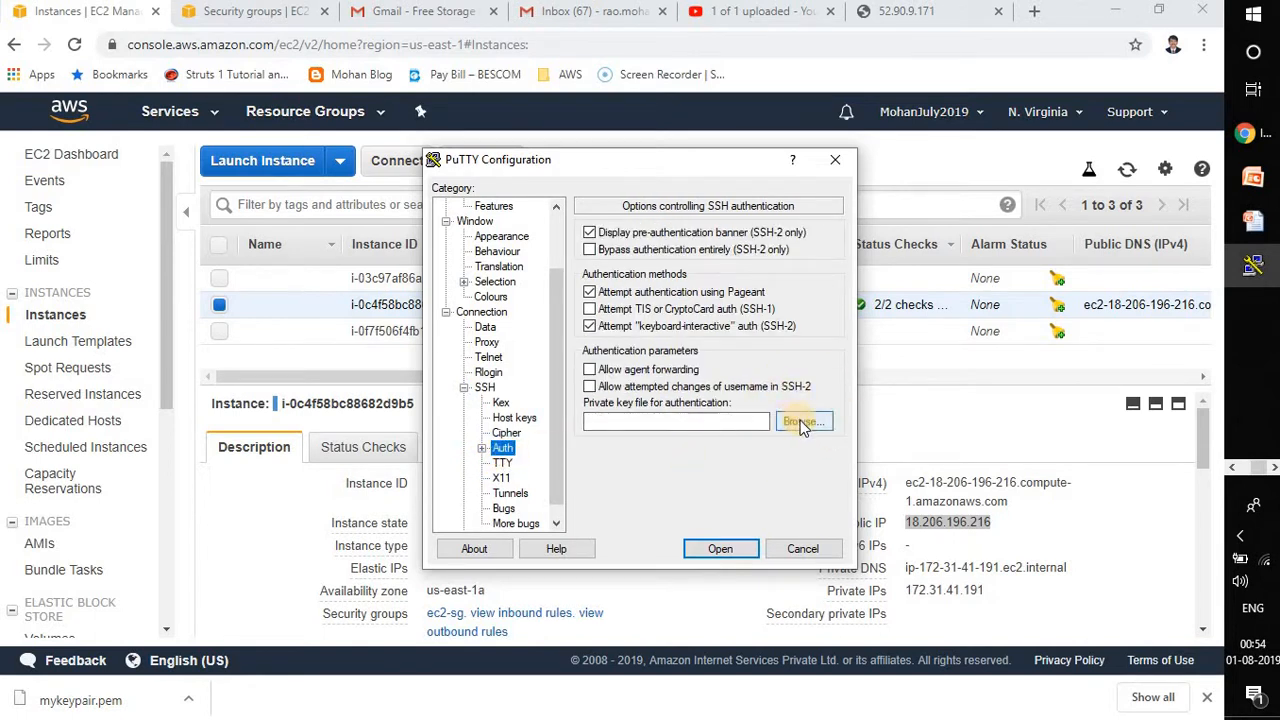
click(795, 423)
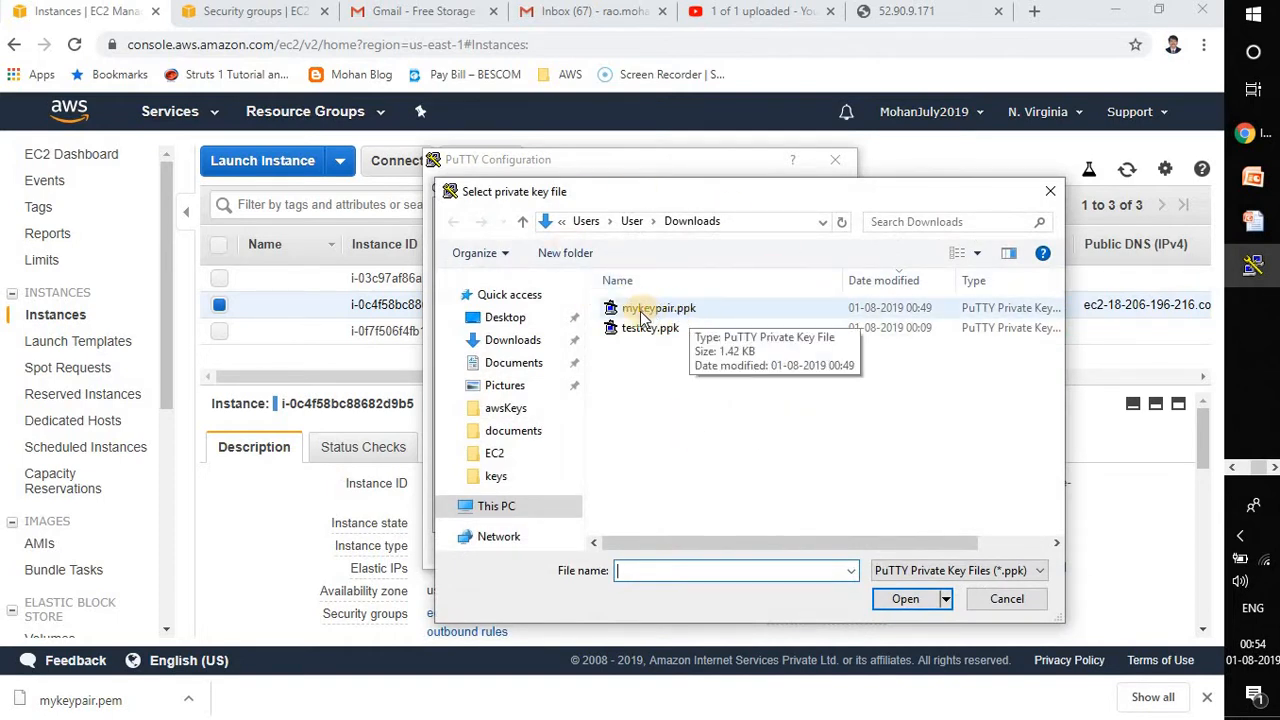
click(686, 313)
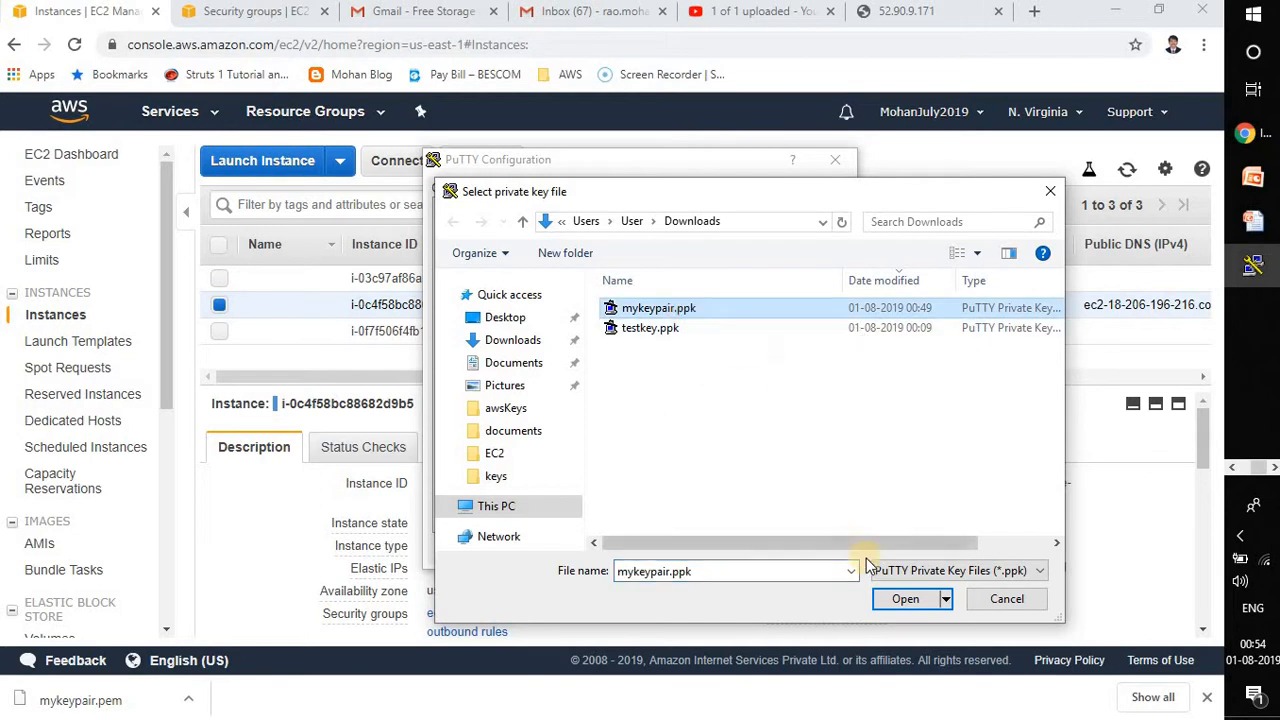
click(905, 598)
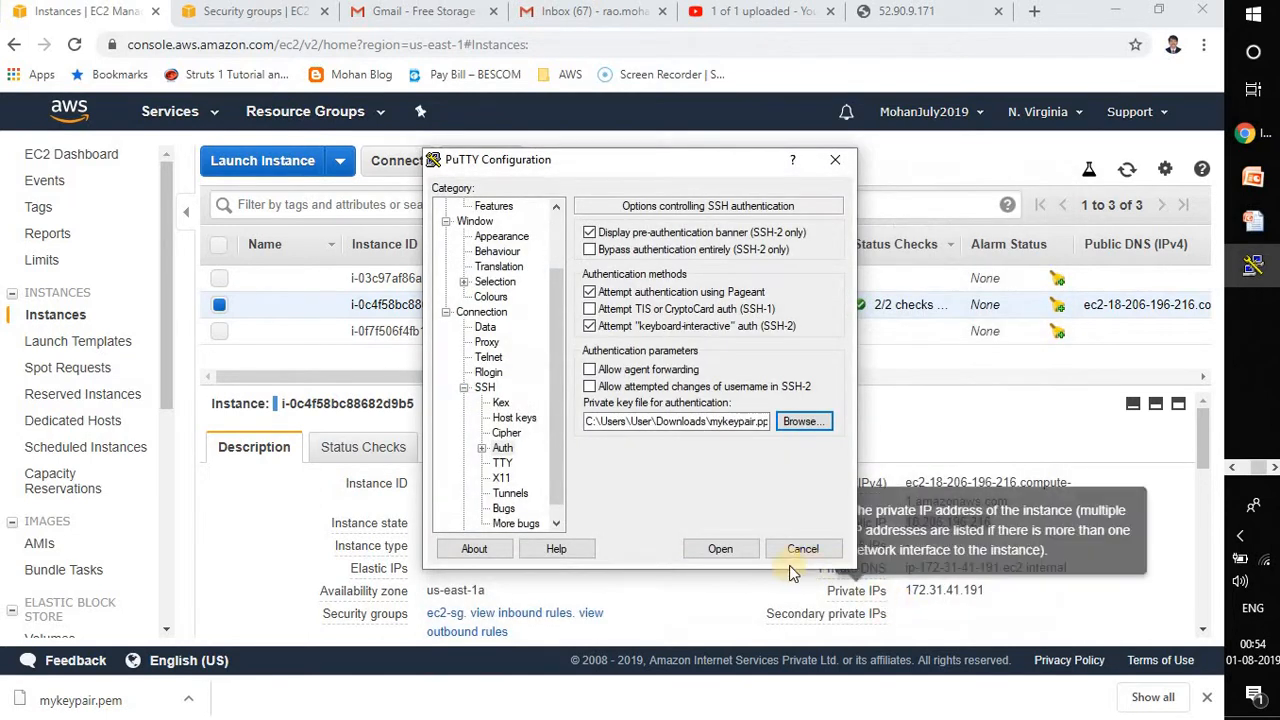
Open the SSH session, trust and cache the server's host key, log in as ec2-user and maximize the terminal
click(741, 549)
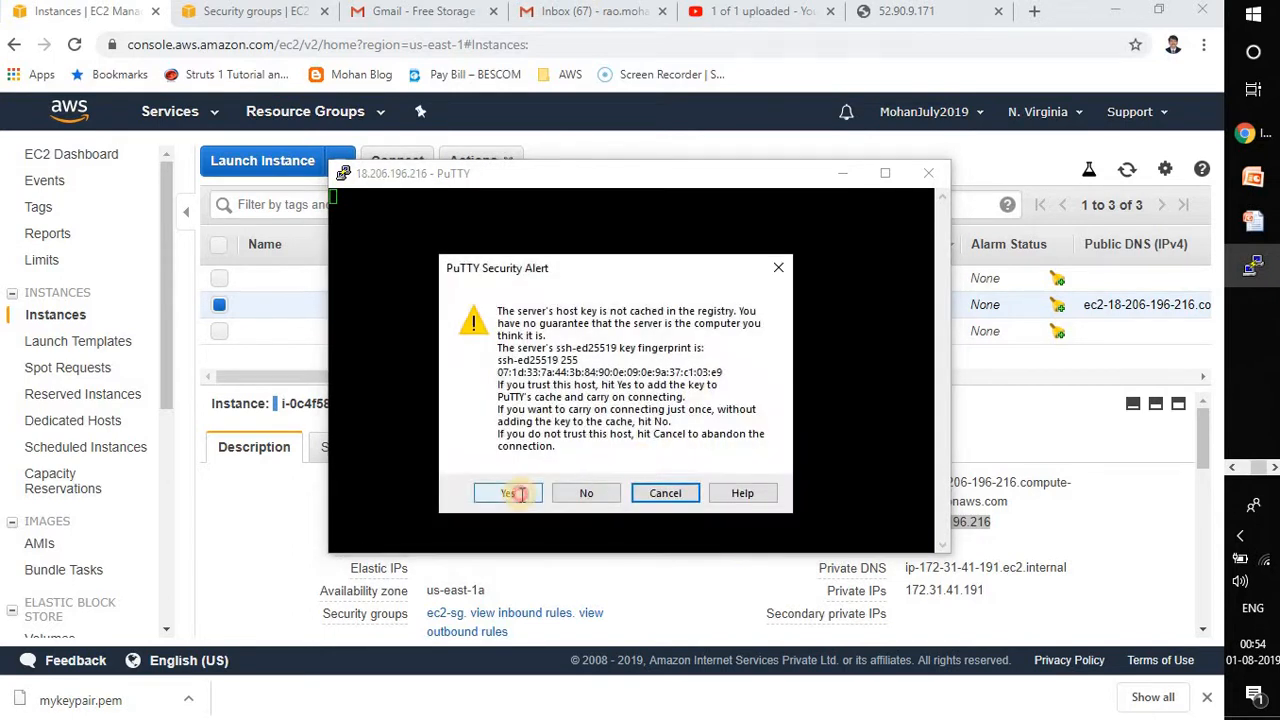
click(518, 494)
text(e)
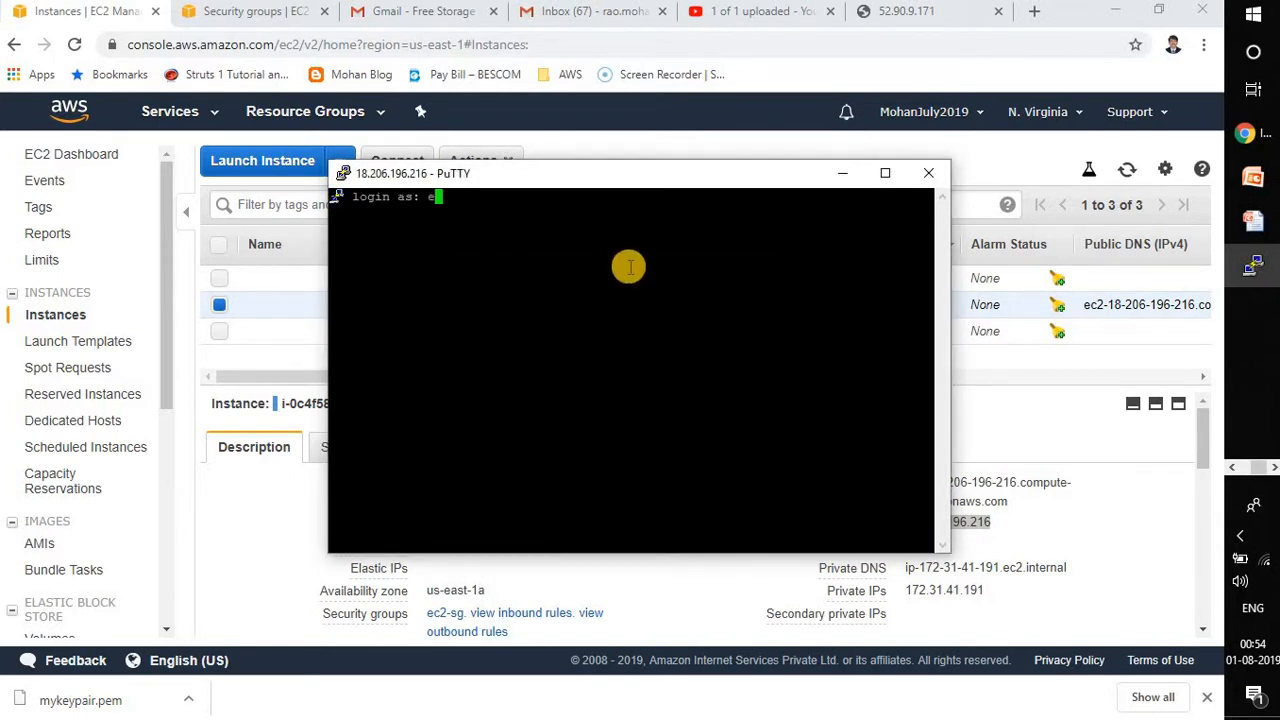
text(c2-user)
key(Return)
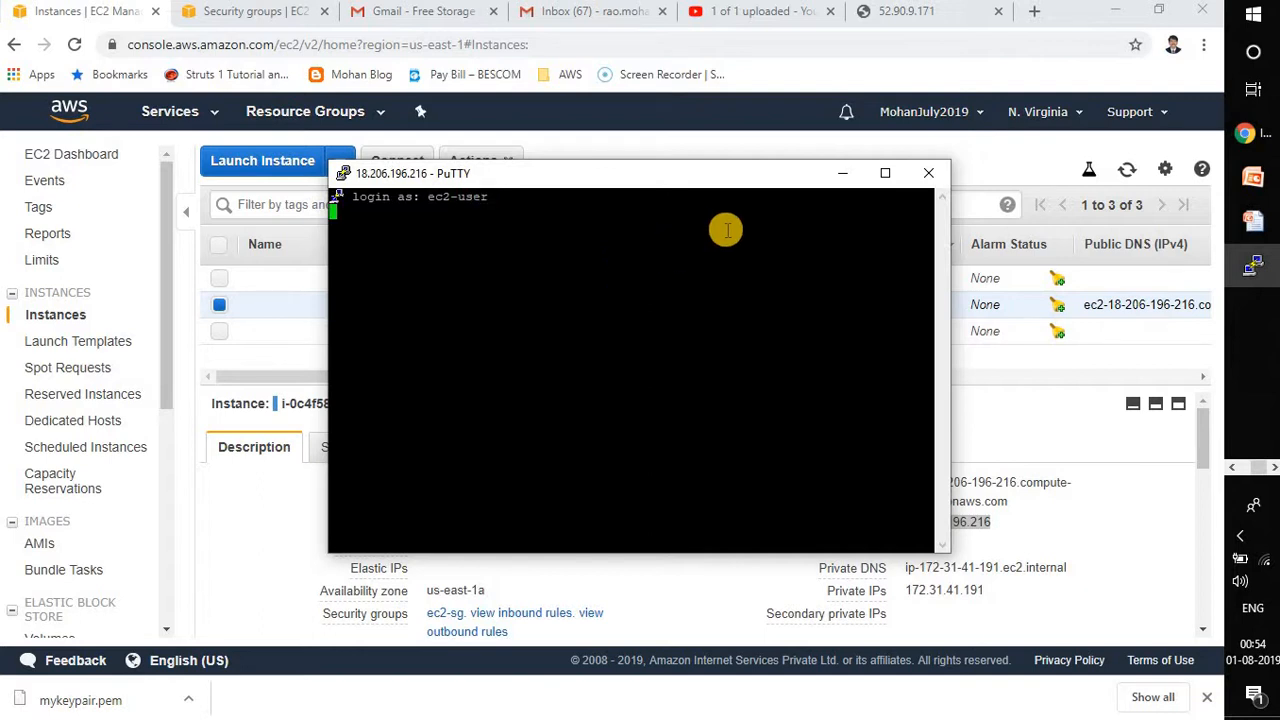
click(886, 175)
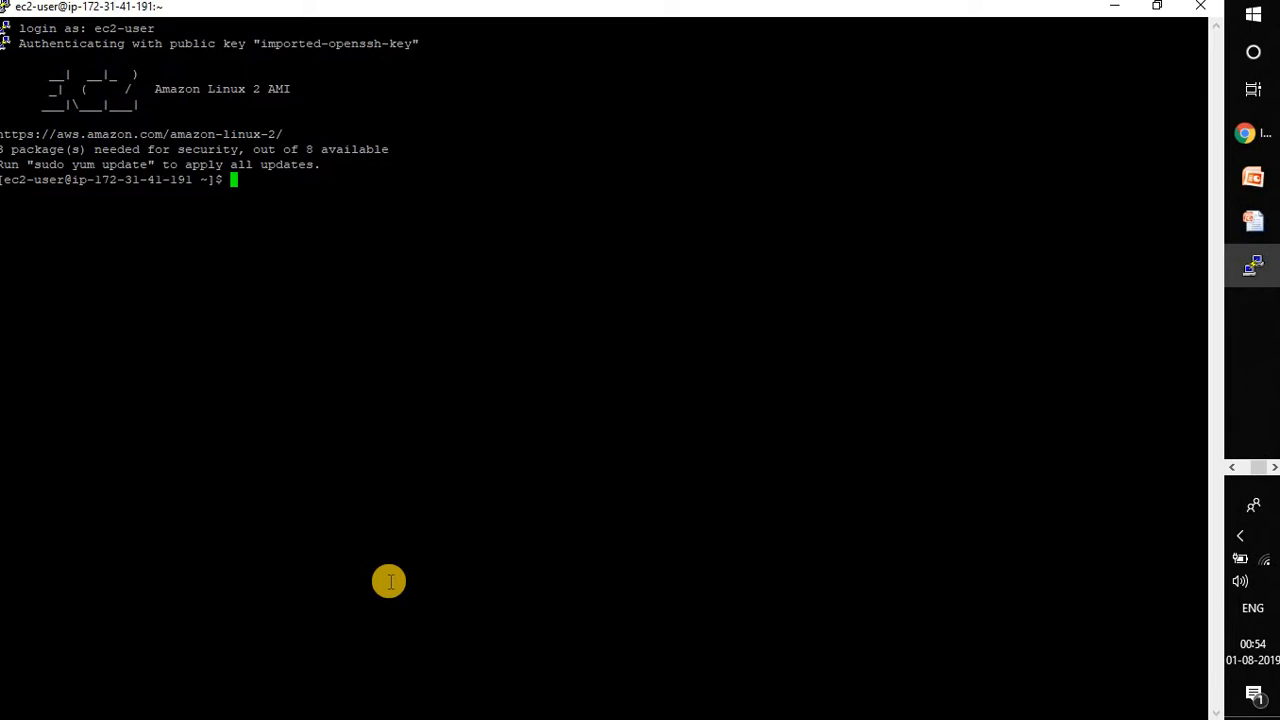
Switch to the PowerPoint slide show, advance to the slide on deploying a static website on EC2, and return to the PuTTY terminal
key(alt+Tab)
key(alt+Tab)
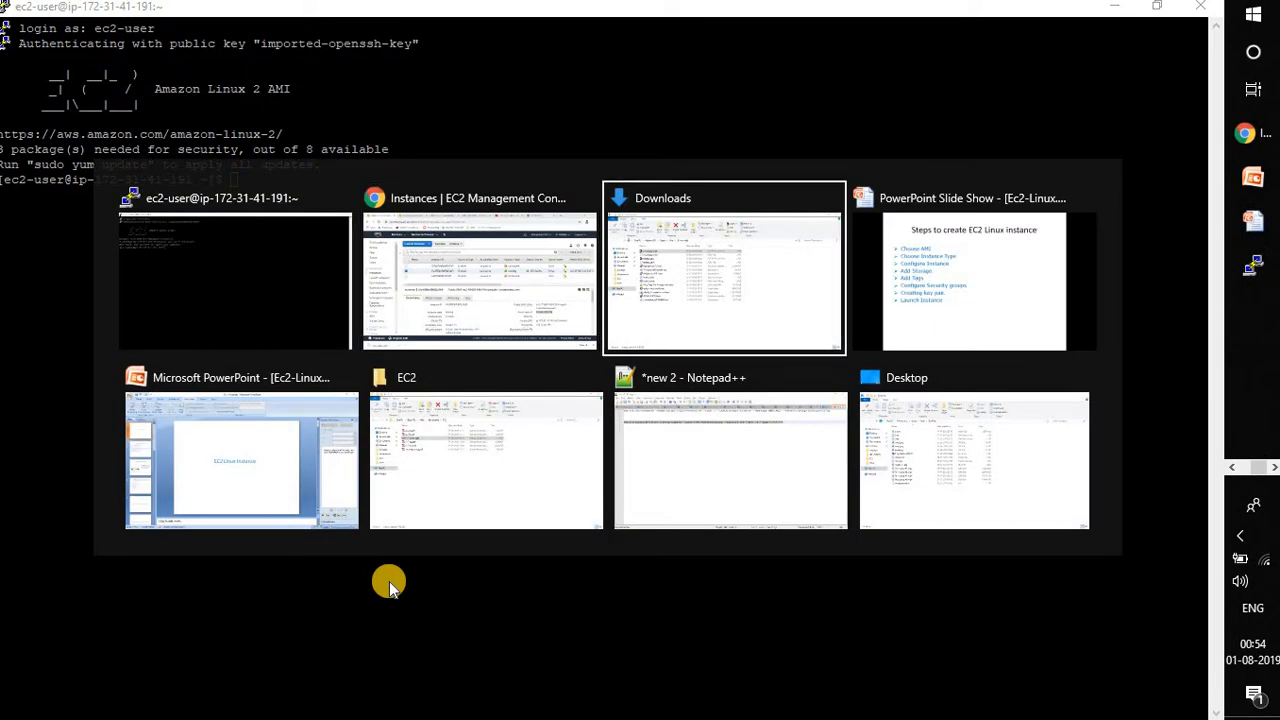
key(alt+Tab)
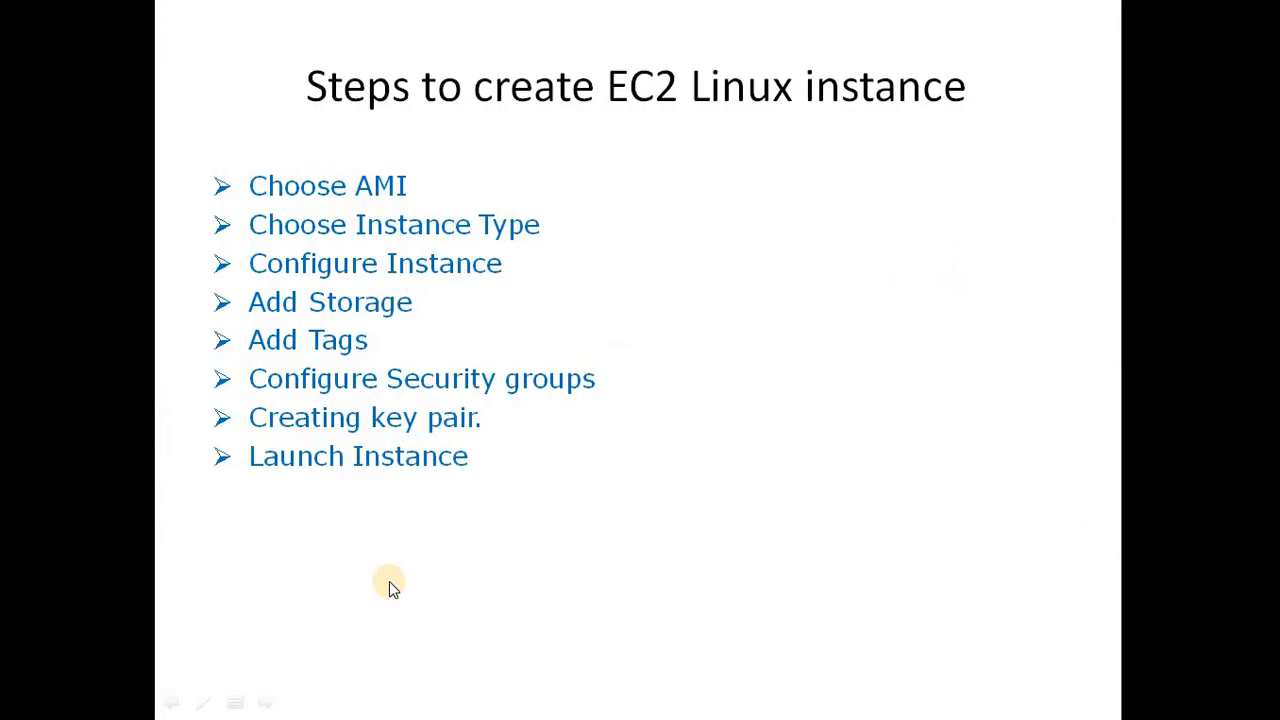
click(389, 586)
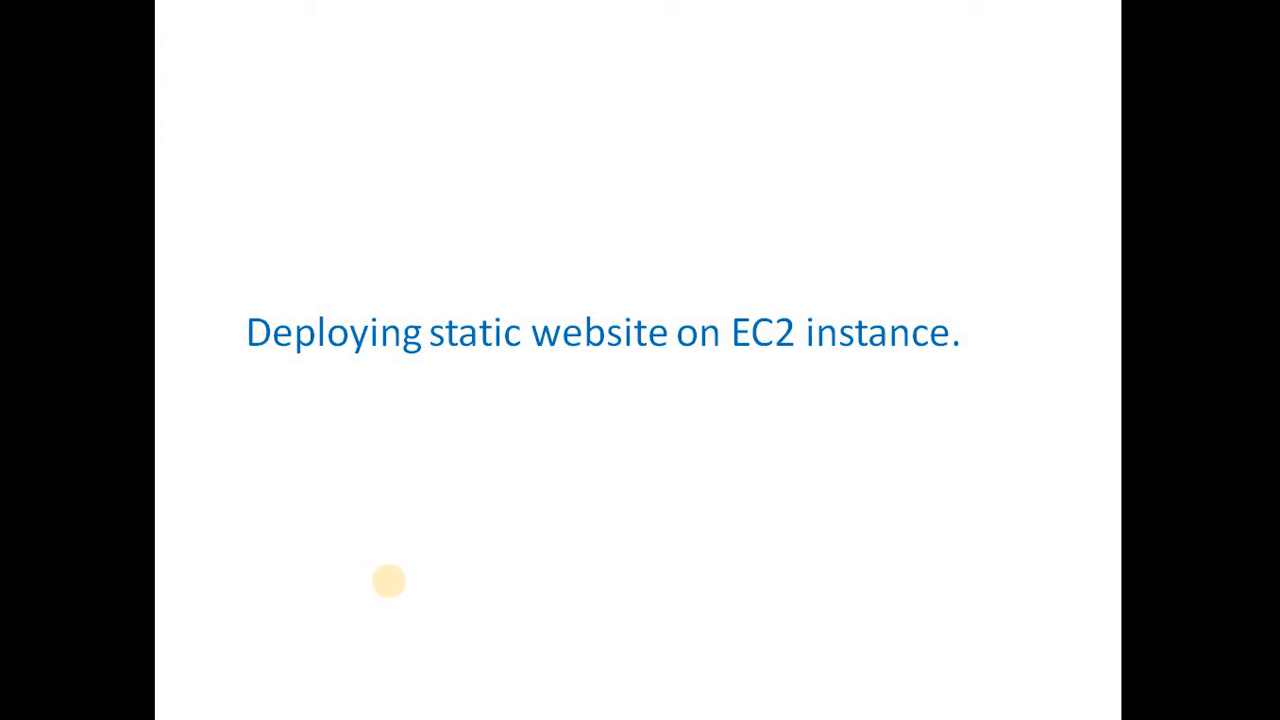
key(alt+Tab)
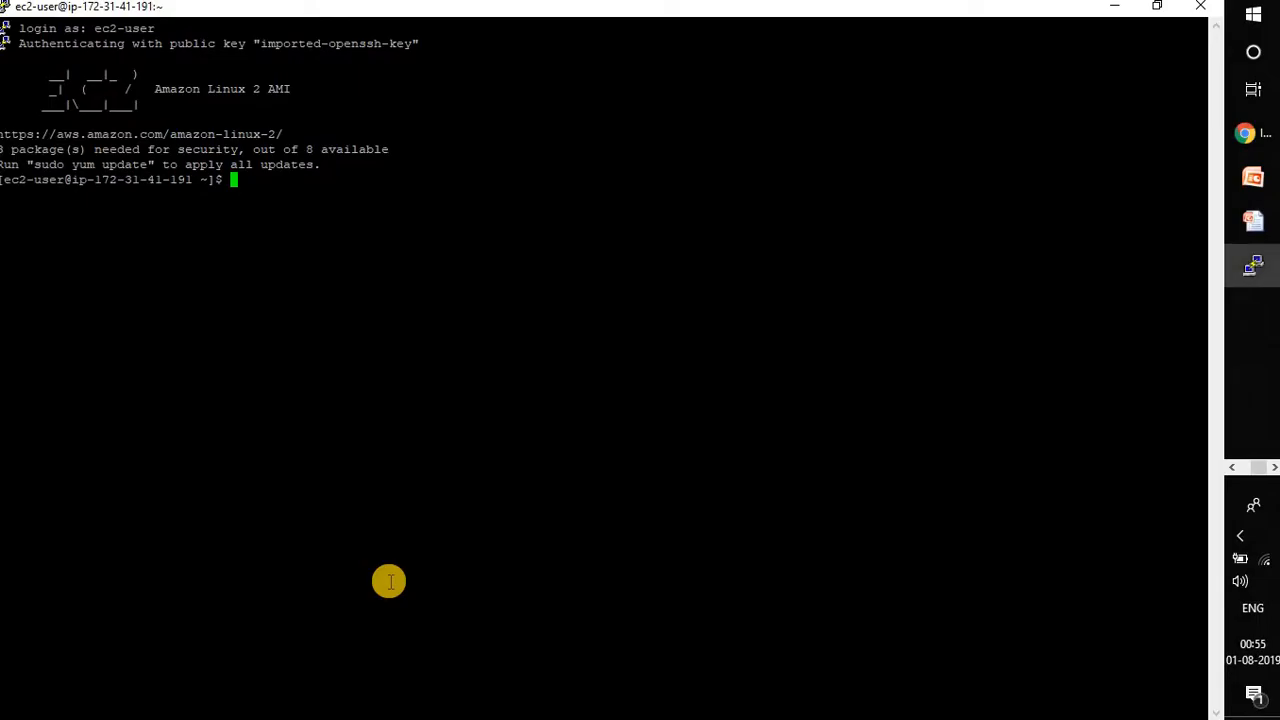
Try to install httpd as ec2-user with "yum install httpd -y", and switch to the root user with "sudo su"
text(yum install httpd -y)
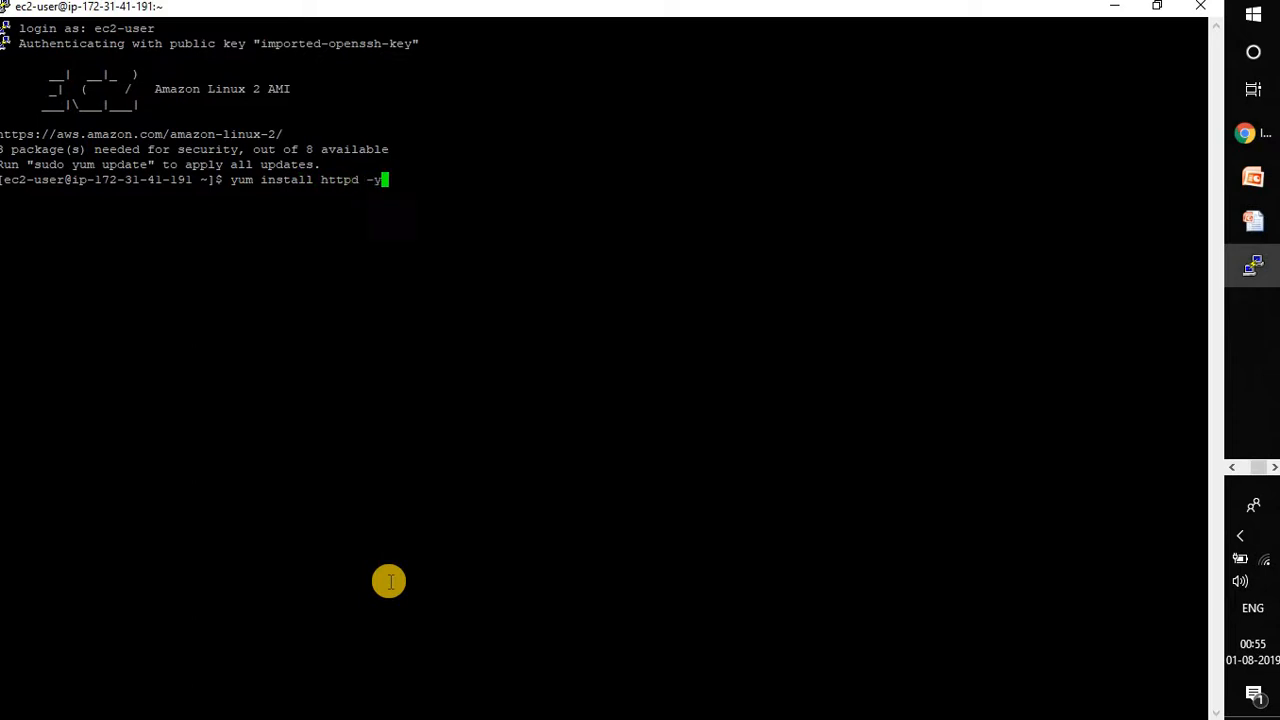
key(Return)
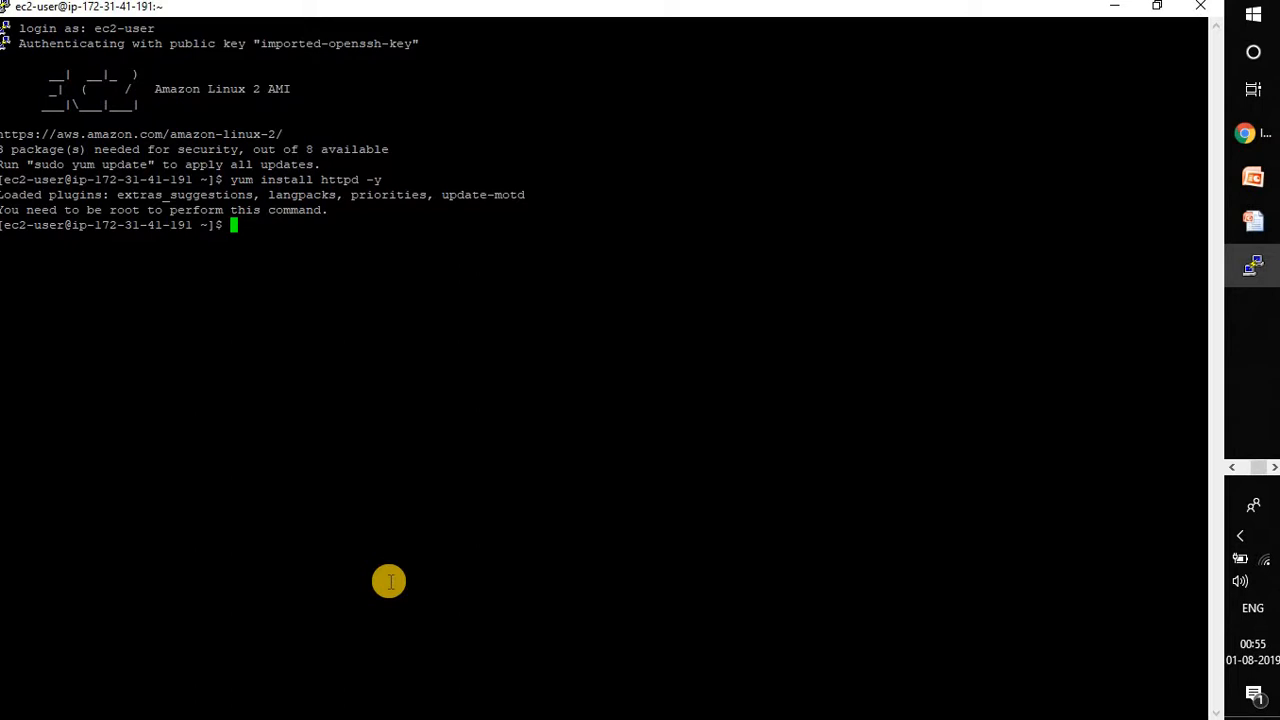
text(sudo su)
key(Return)
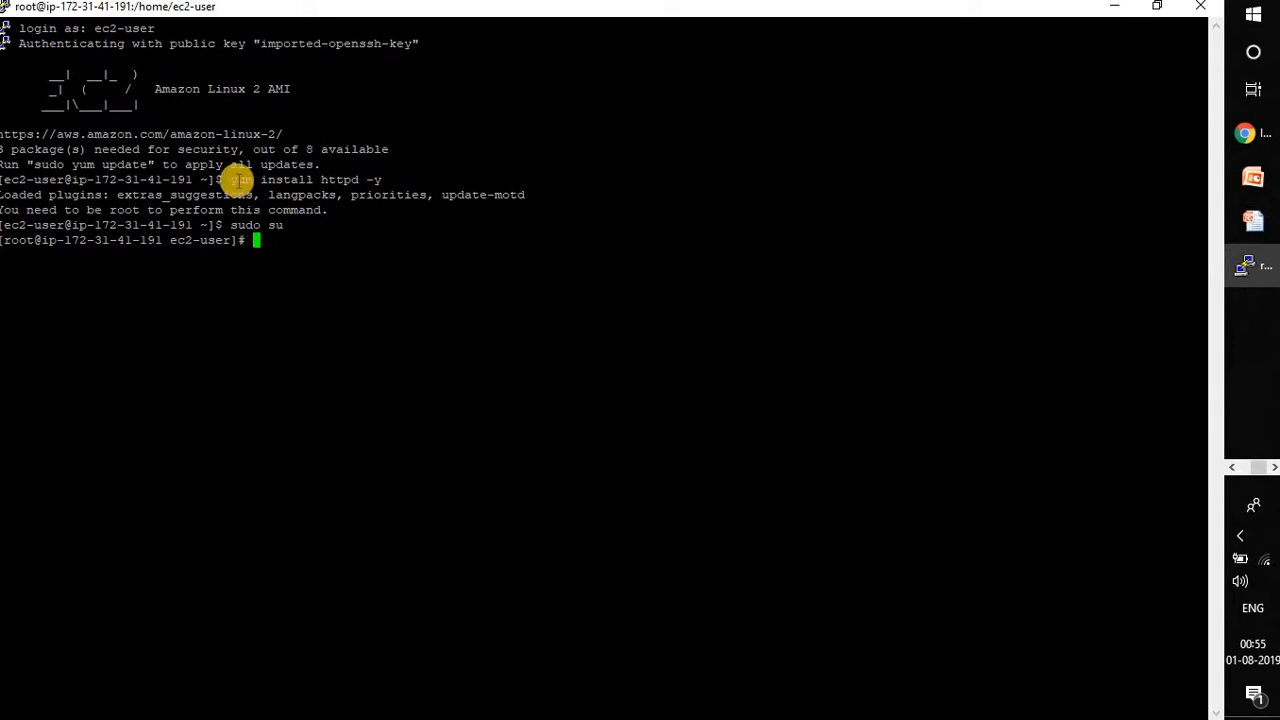
Copy the earlier "yum install httpd -y" command and run it as root to install Apache
drag(231, 180, 375, 179)
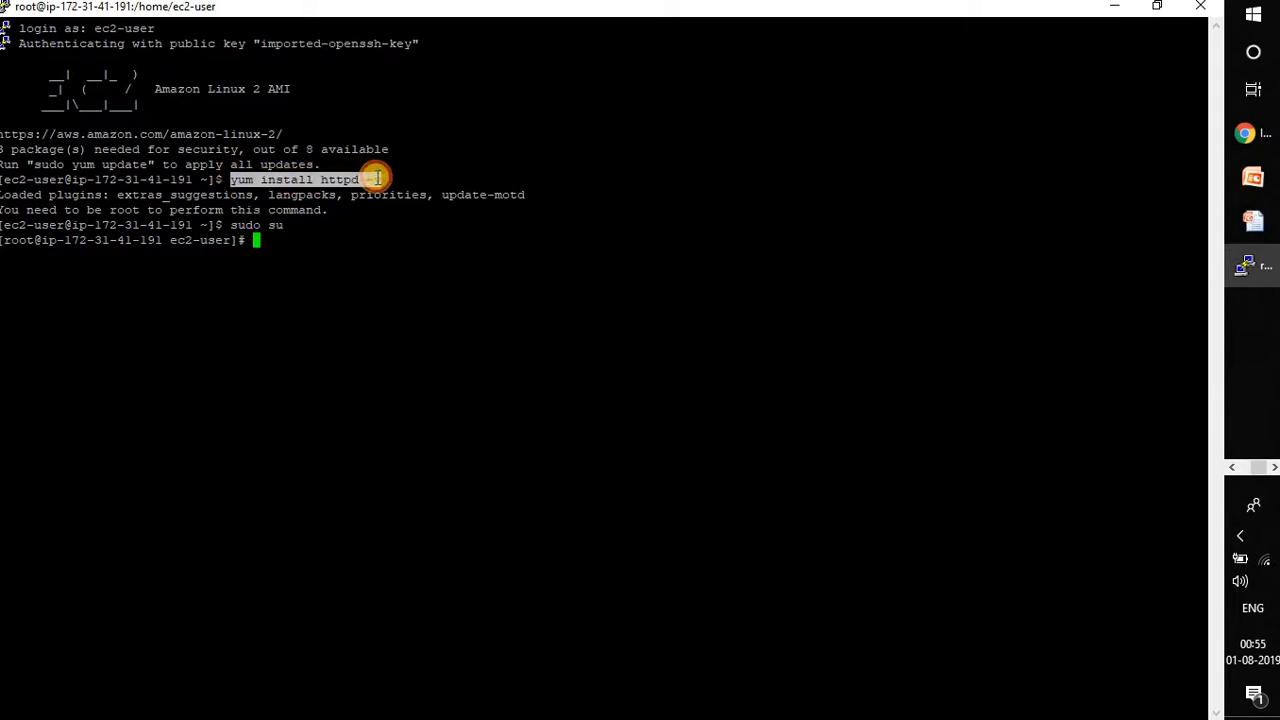
right_click(375, 178)
key(Return)
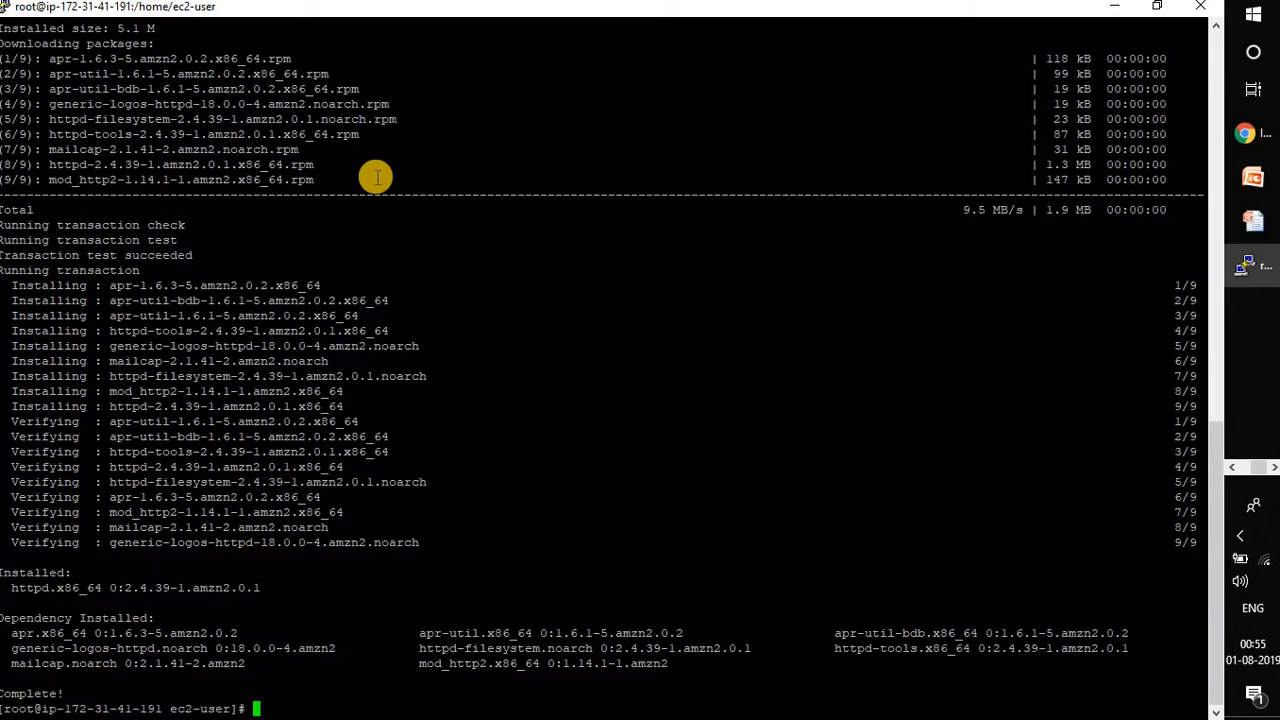
Try to change to the directory /var/ww/html
text(cd /var/ww/html)
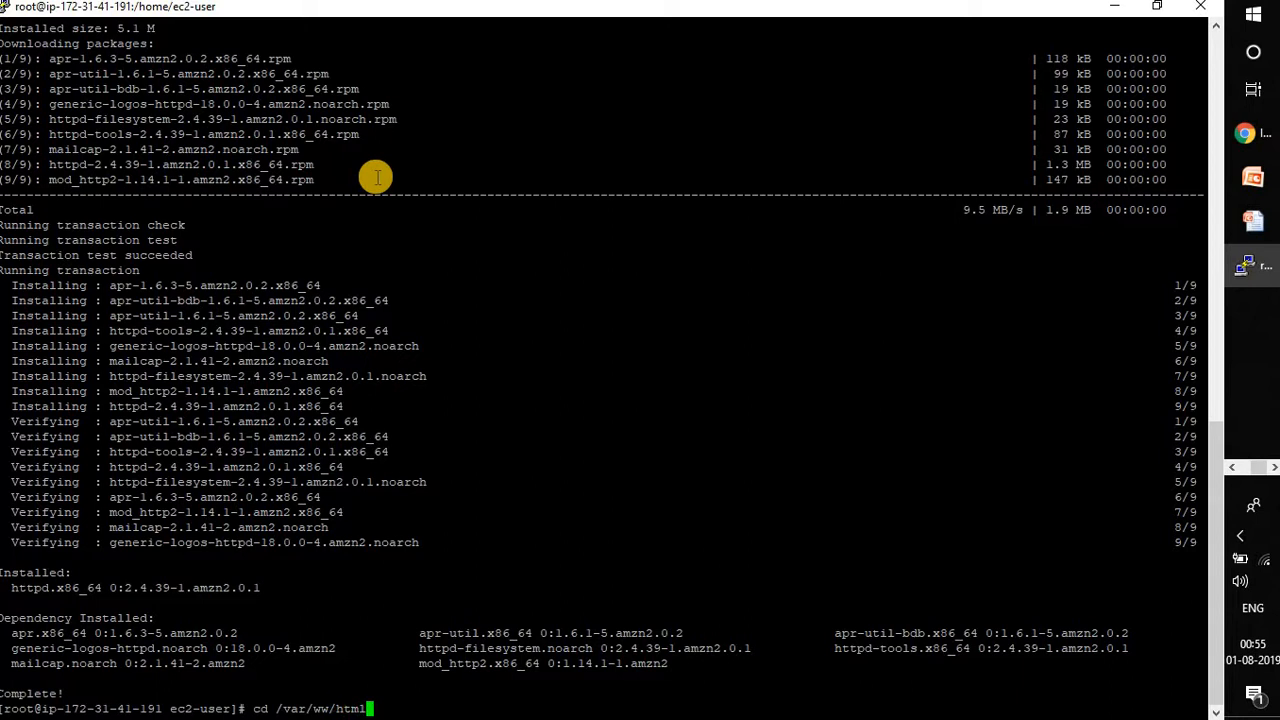
key(Return)
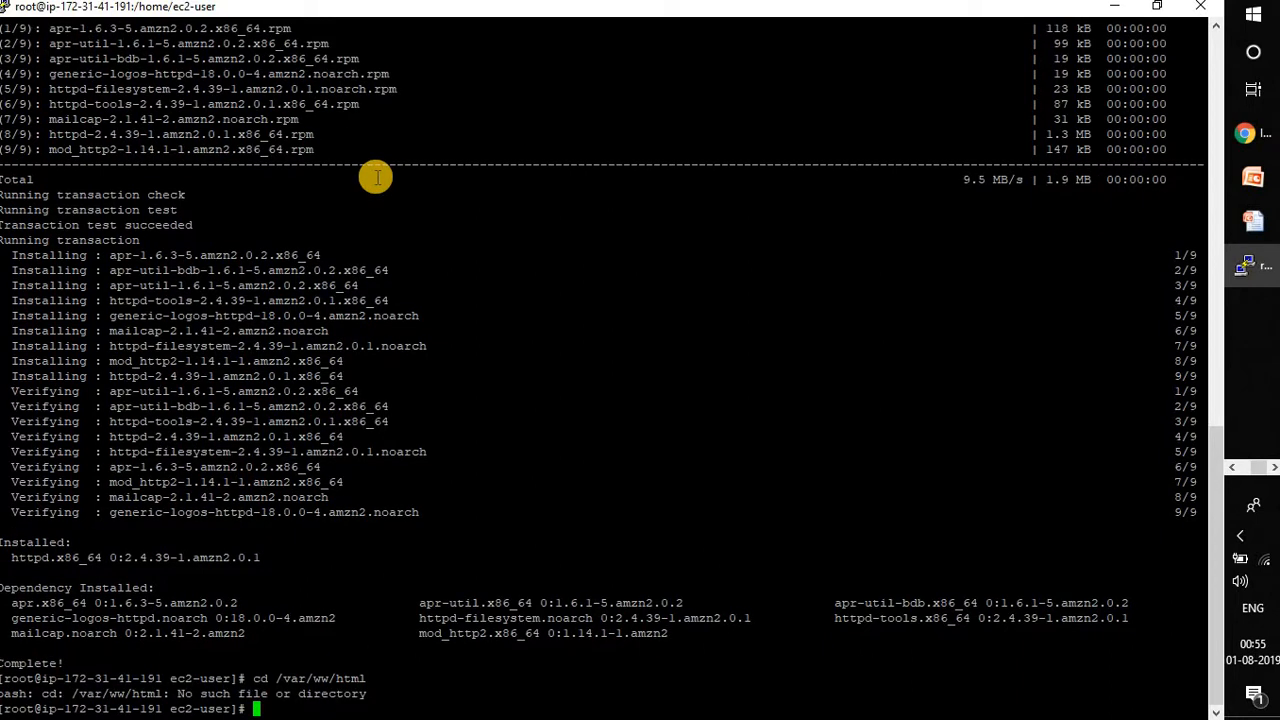
Check the Apache service's state with "service httpd status"
text(service http)
text(d ser)
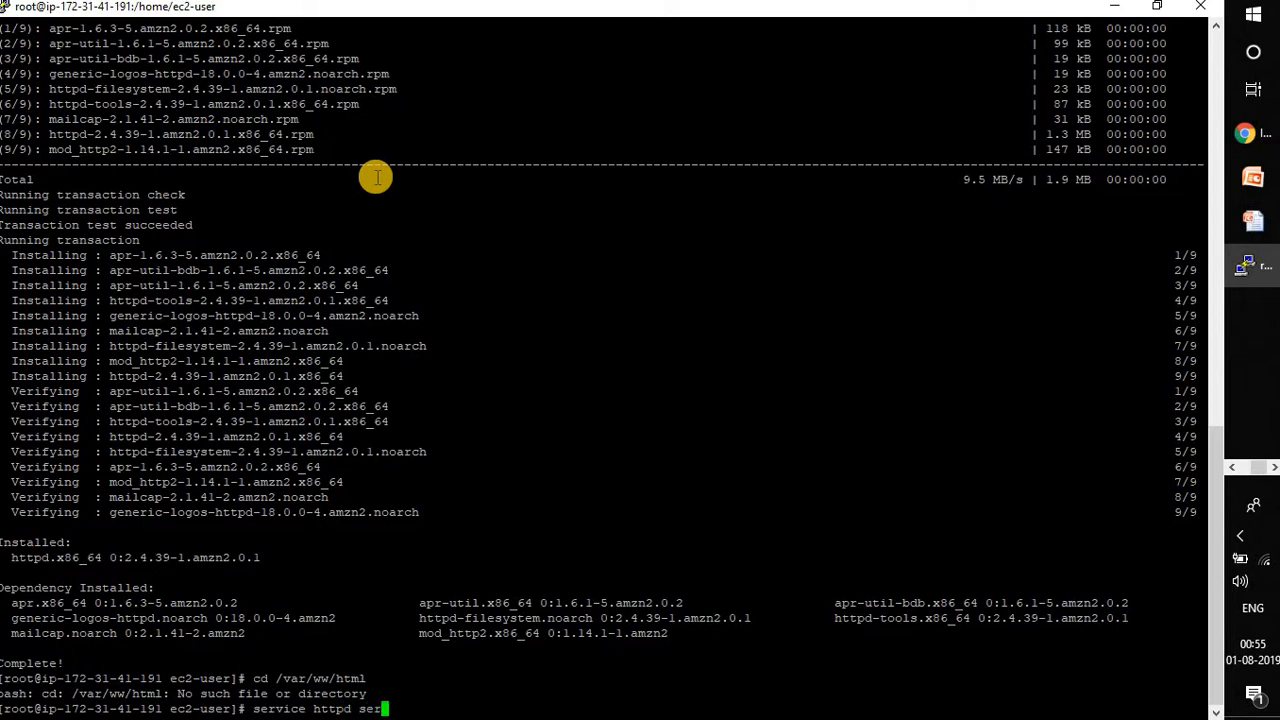
key(BackSpace)
key(BackSpace)
text(tatus)
key(Return)
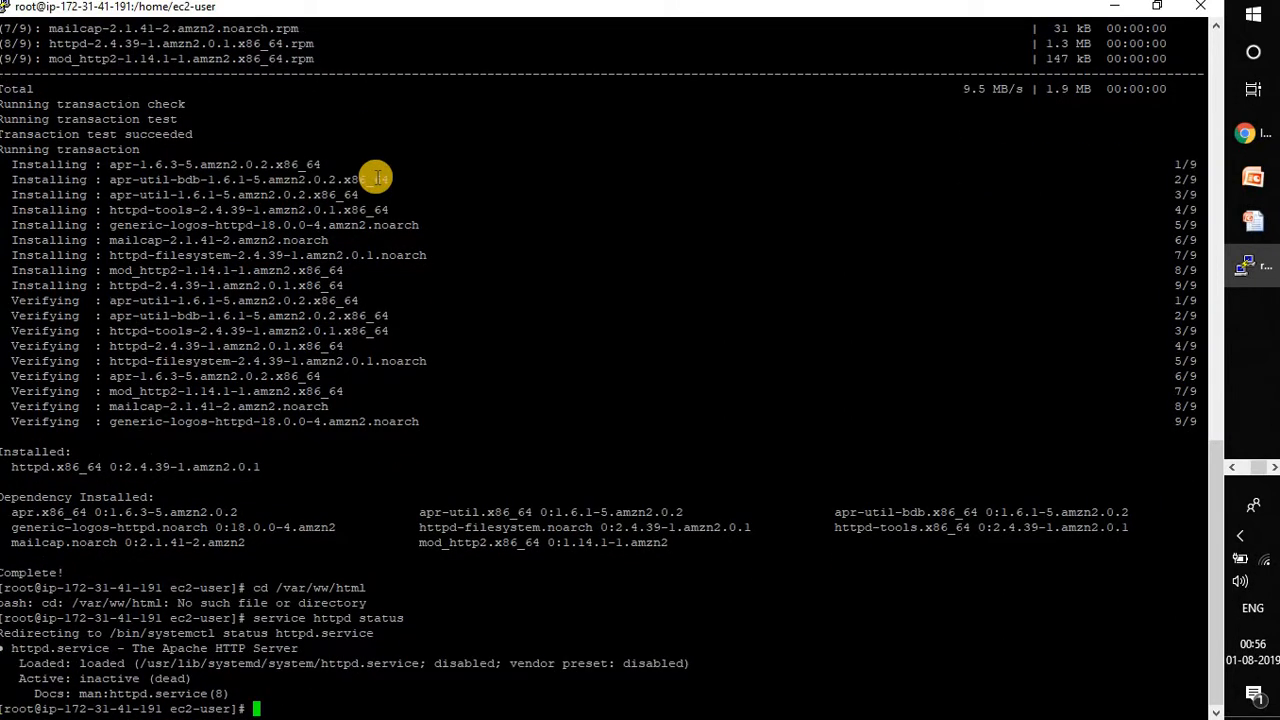
Start the Apache web server with "service httpd start"
key(Up)
key(BackSpace)
key(BackSpace)
key(BackSpace)
key(BackSpace)
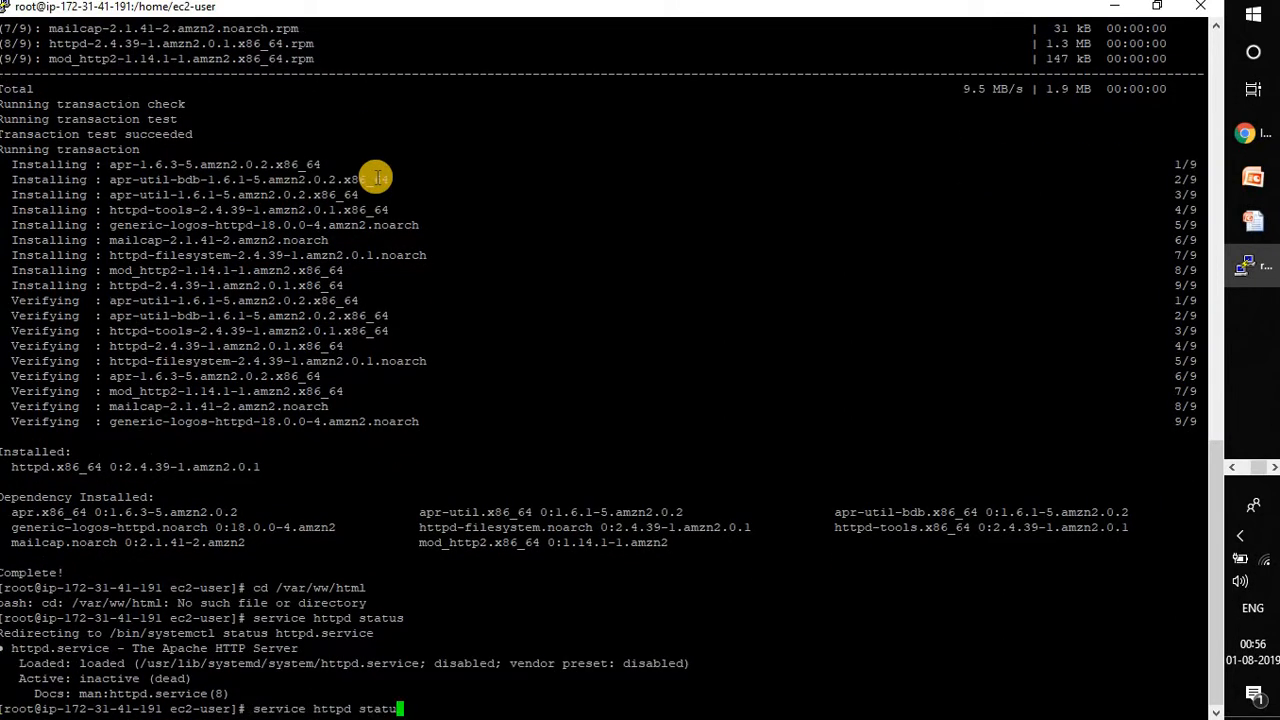
text(art)
key(Return)
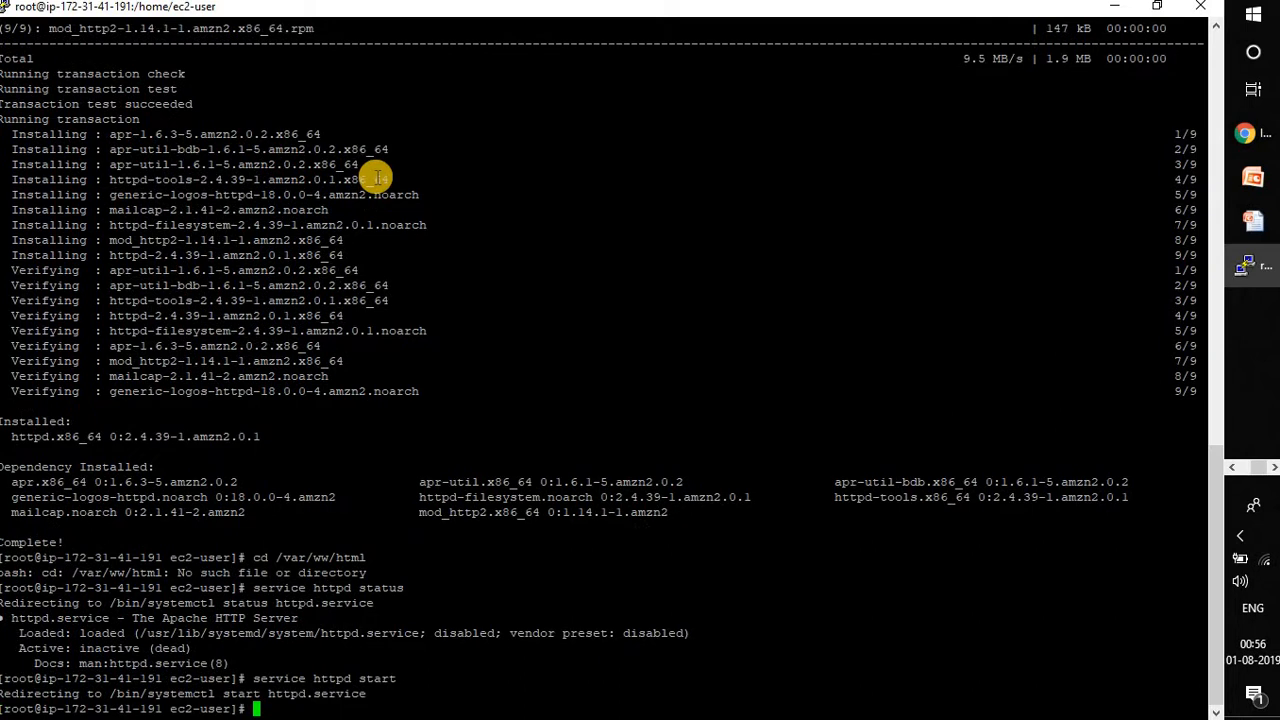
Recheck the started httpd service's status and highlight the Apache startup log lines at the end of the output
key(Up)
key(Up)
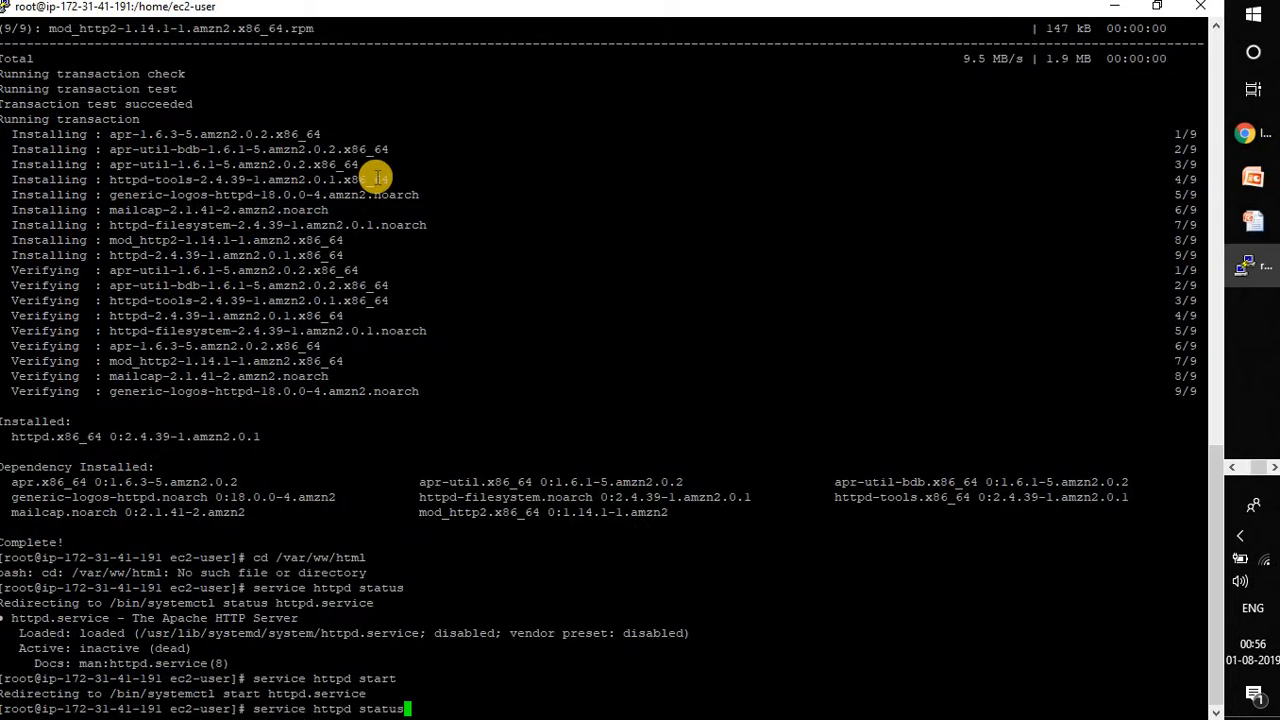
key(Return)
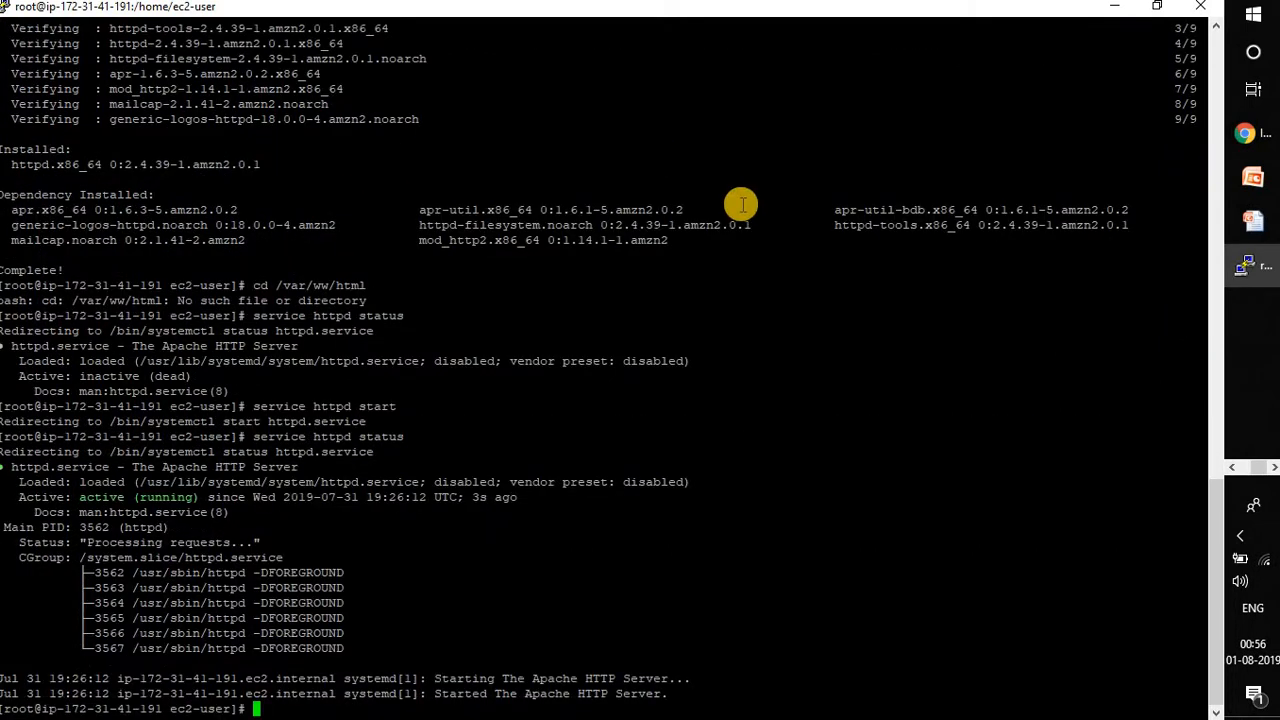
drag(571, 688, 2, 678)
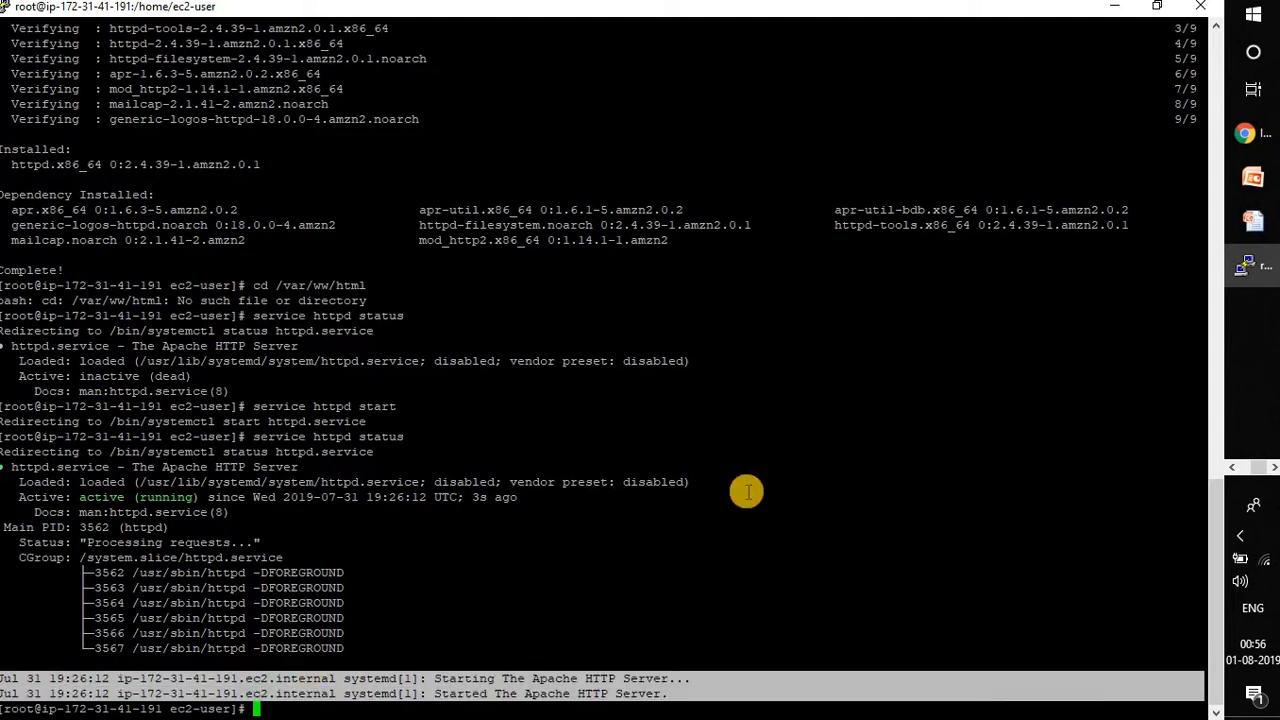
Switch to Chrome, copy the running instance's IPv4 public IP and load 18.206.196.216 in place of the 52.90.9.171 page
key(alt+Tab)
key(Tab)
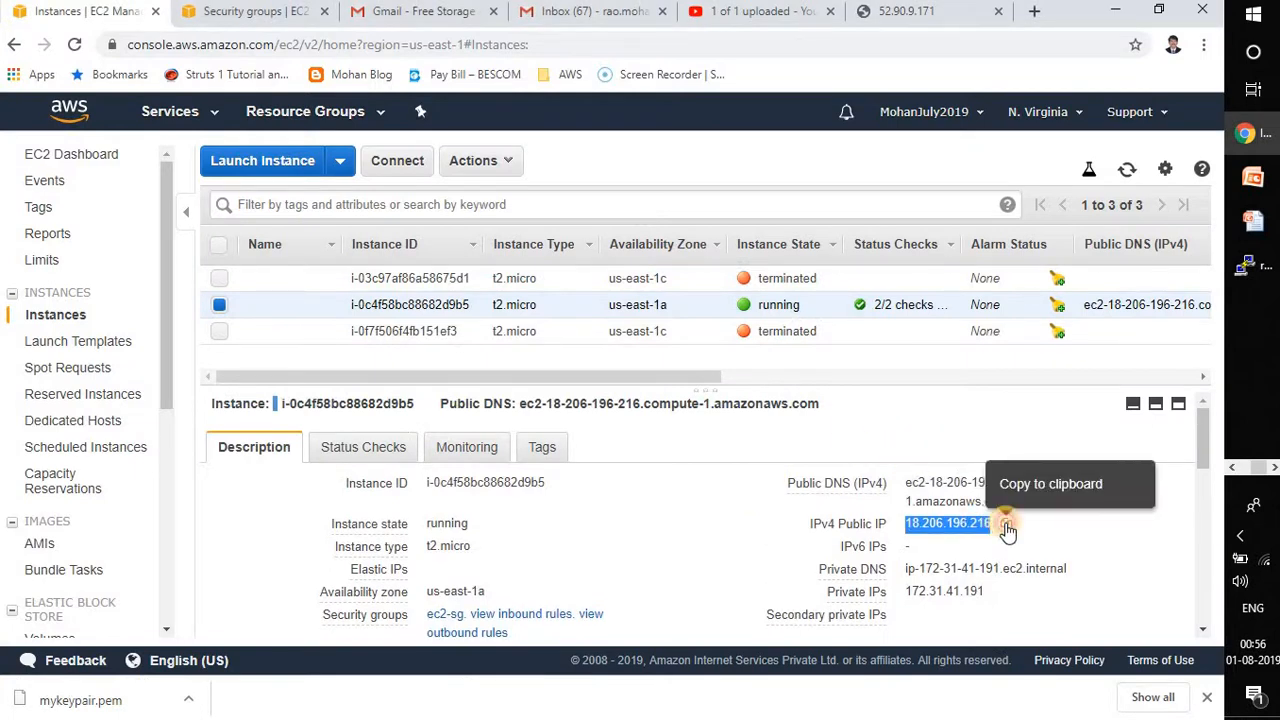
click(1005, 530)
click(934, 14)
click(750, 38)
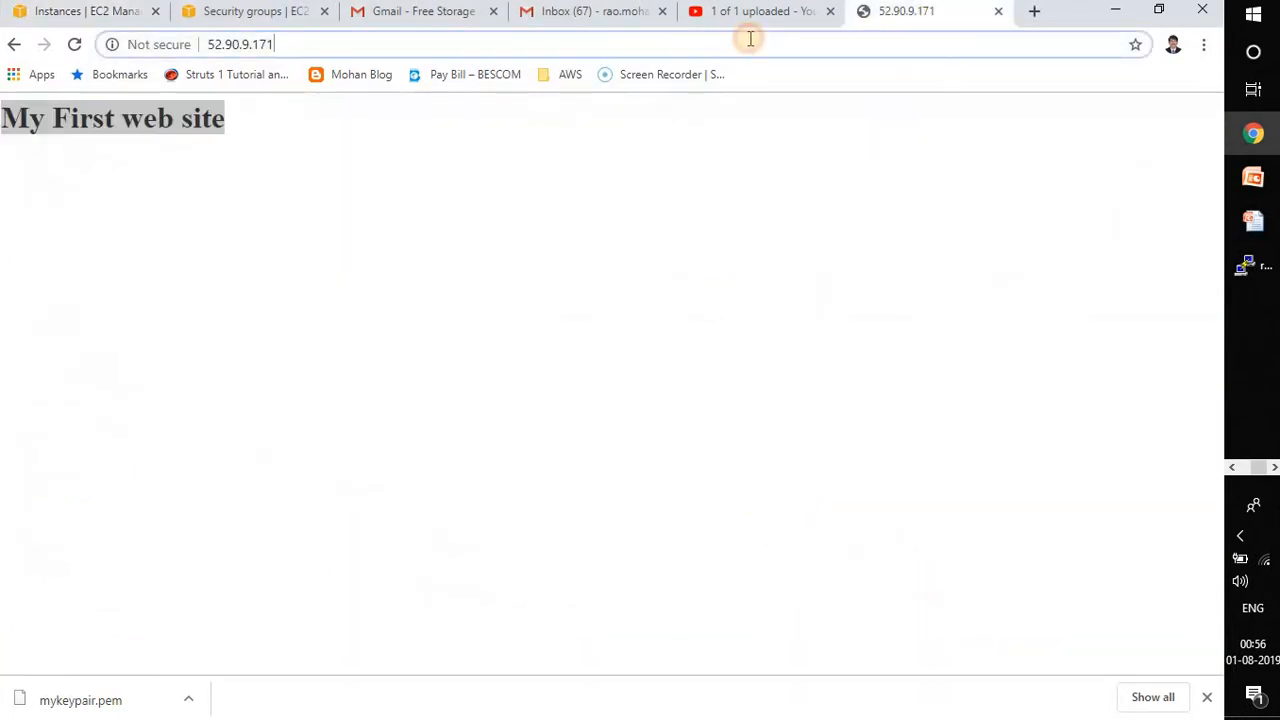
key(ctrl+v)
key(Return)
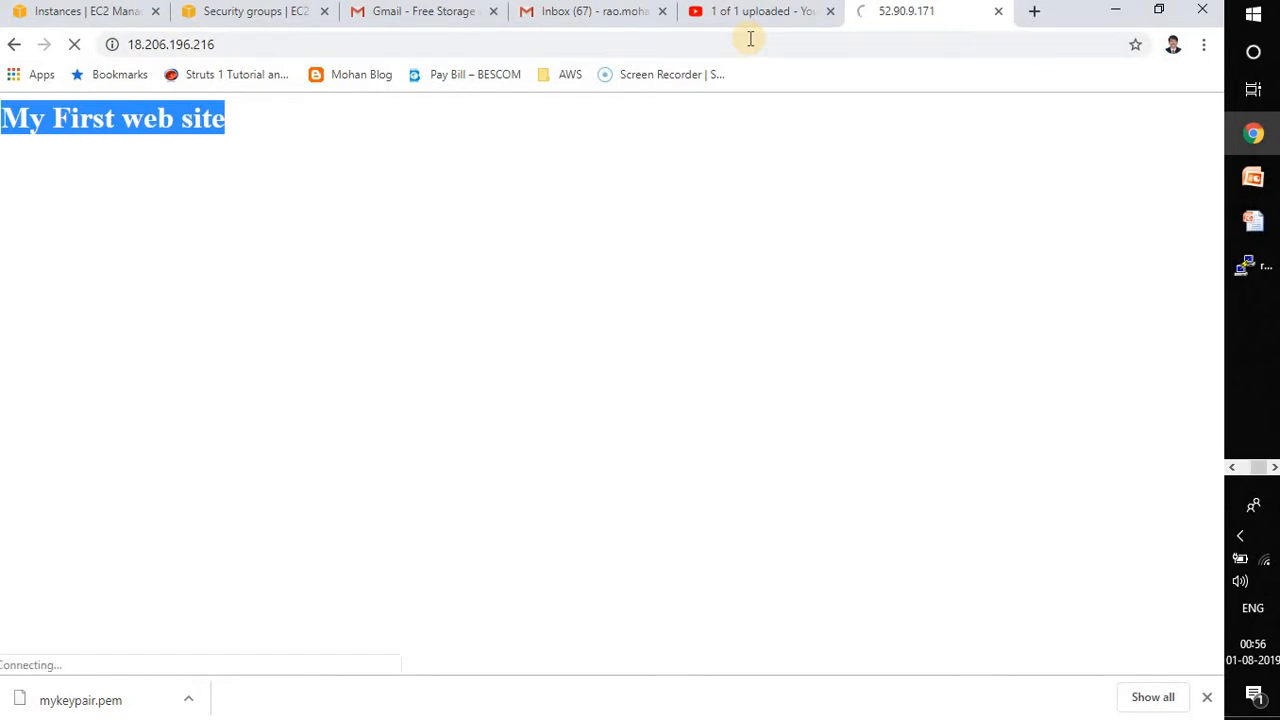
Close the loading page and open 18.206.196.216 in a new browser tab
click(998, 11)
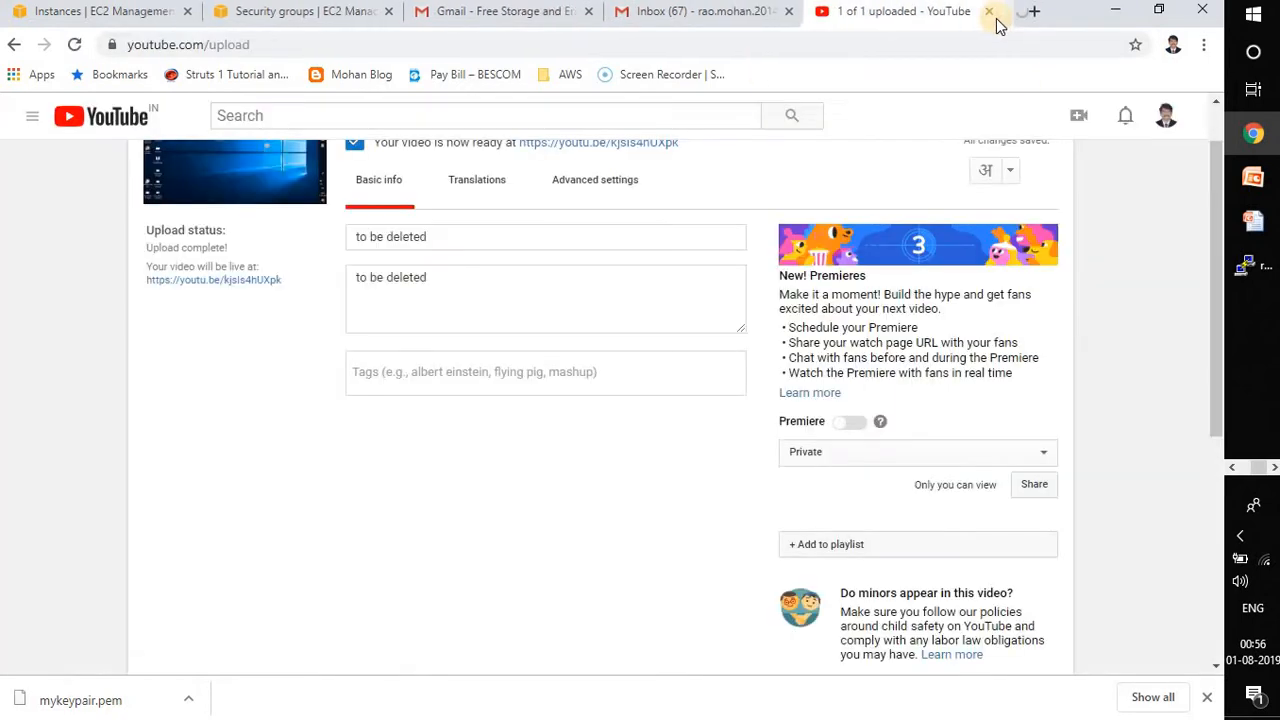
click(1033, 18)
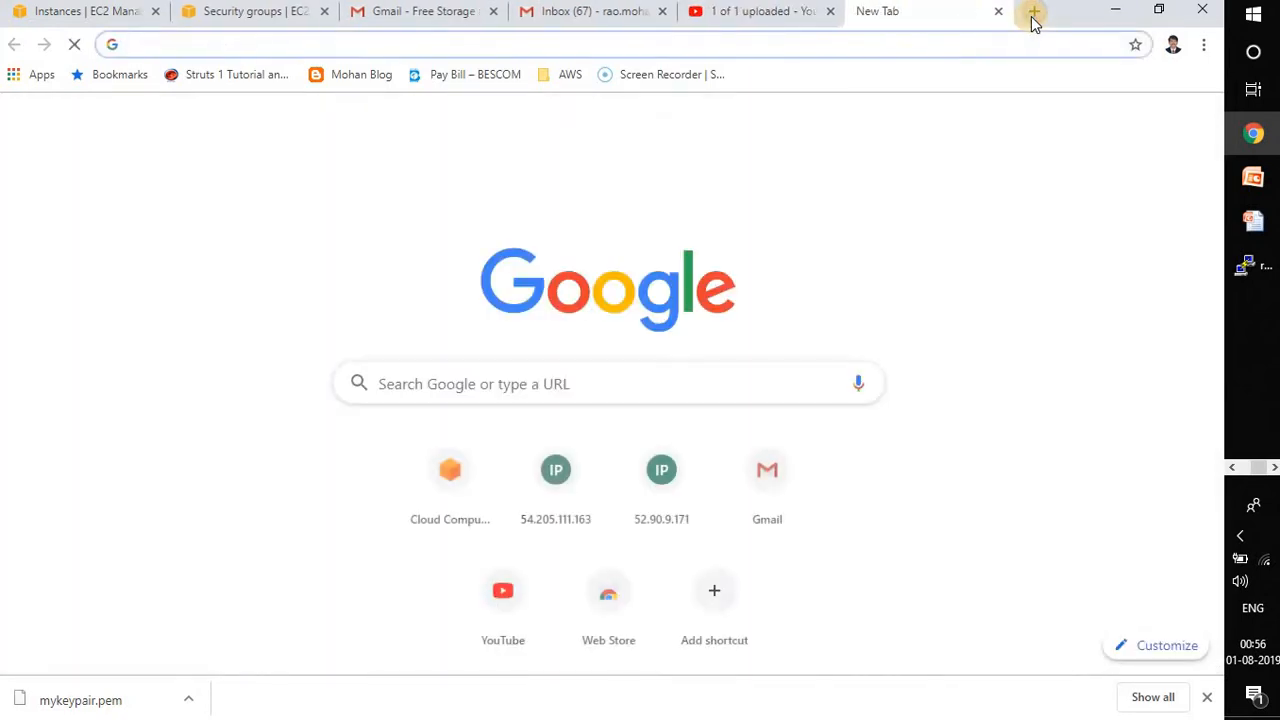
key(ctrl+v)
key(Return)
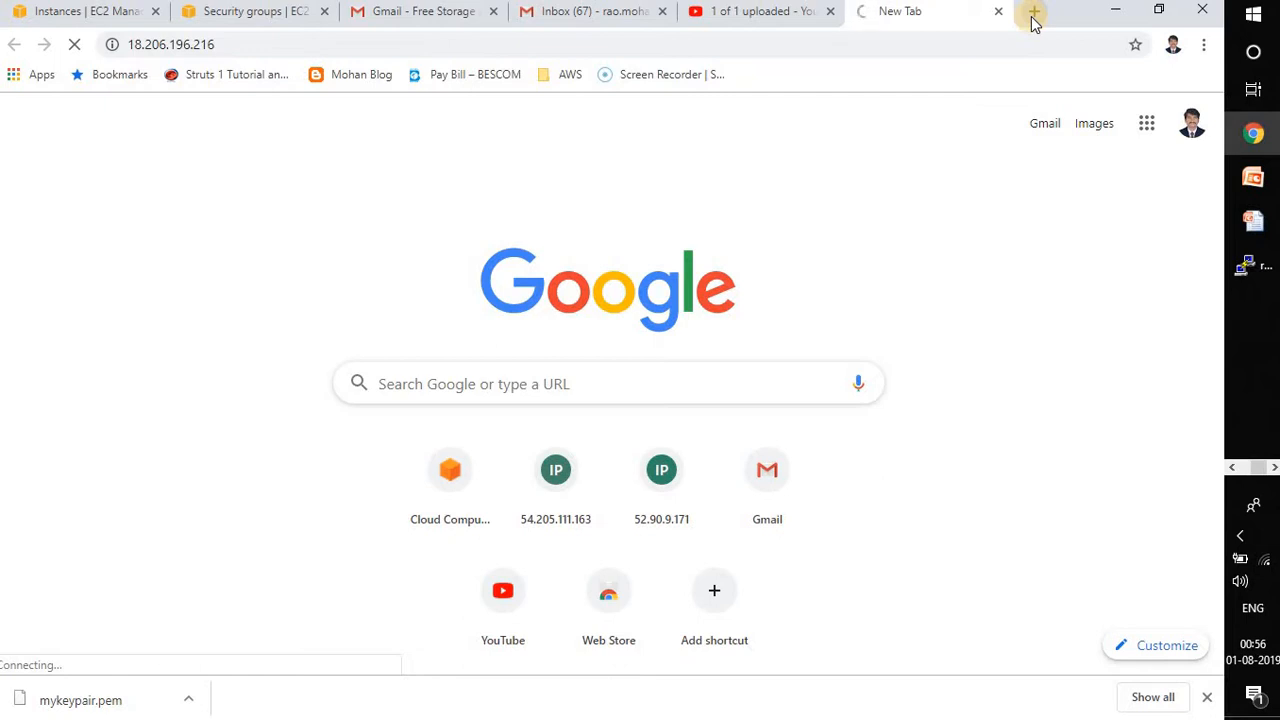
Open the running instance's ec2-sg security group from the EC2 instance list and show its inbound rules in an enlarged details pane
click(120, 12)
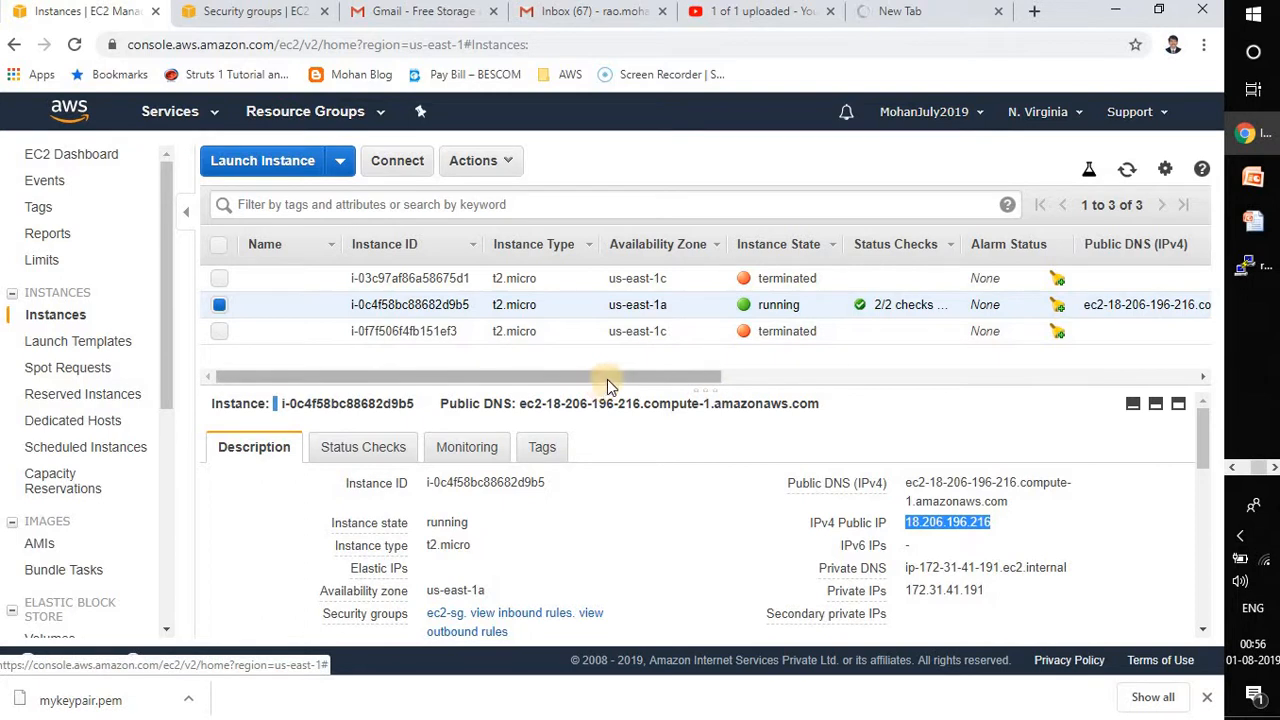
drag(607, 379, 1097, 368)
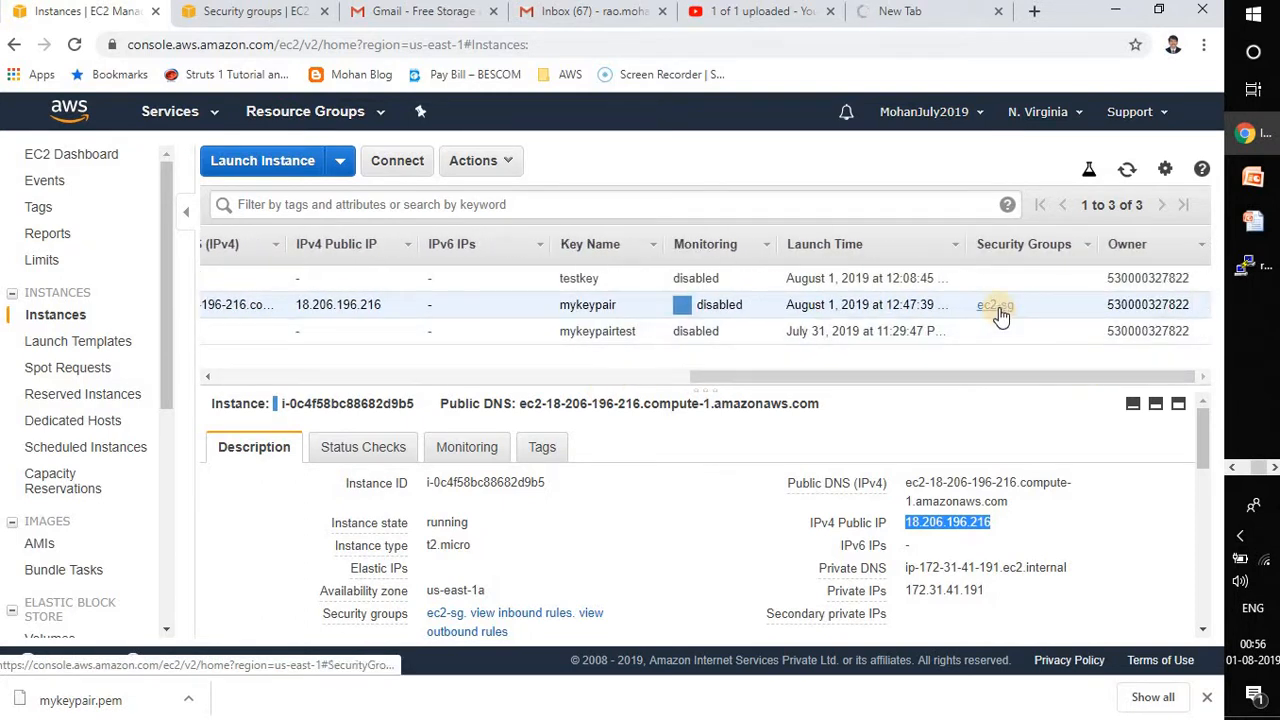
click(931, 12)
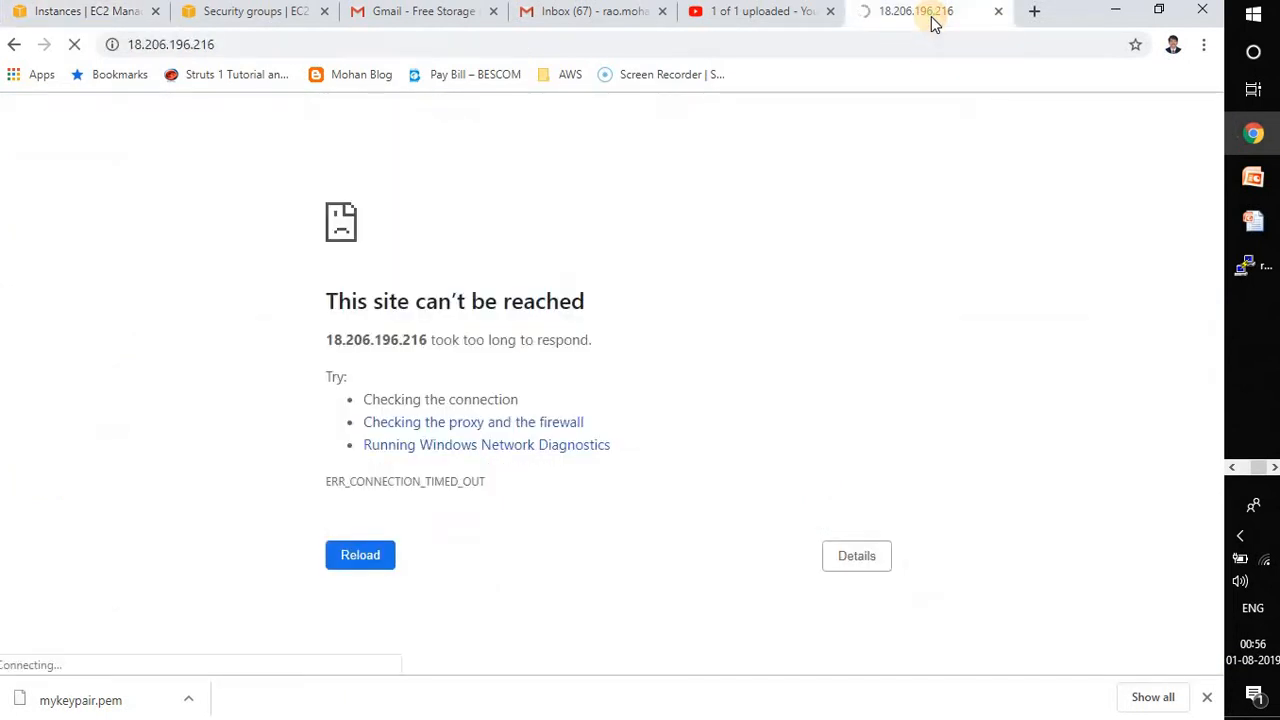
click(106, 17)
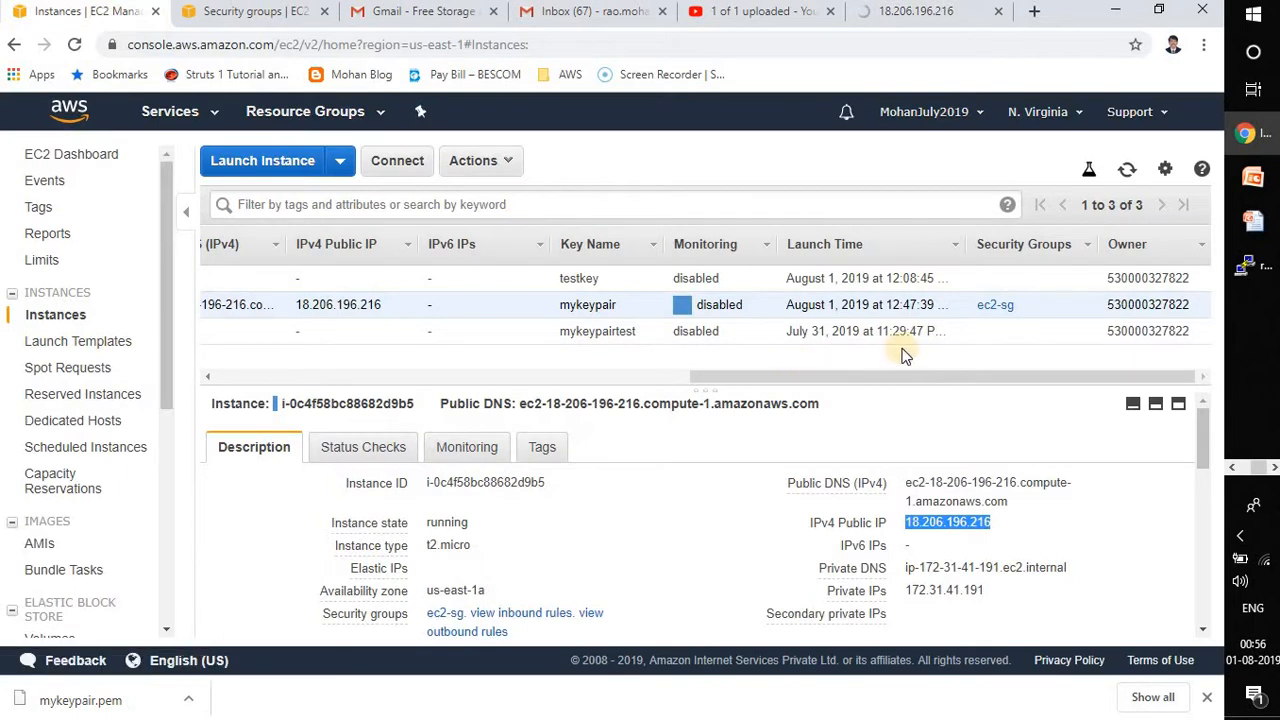
click(988, 307)
click(202, 12)
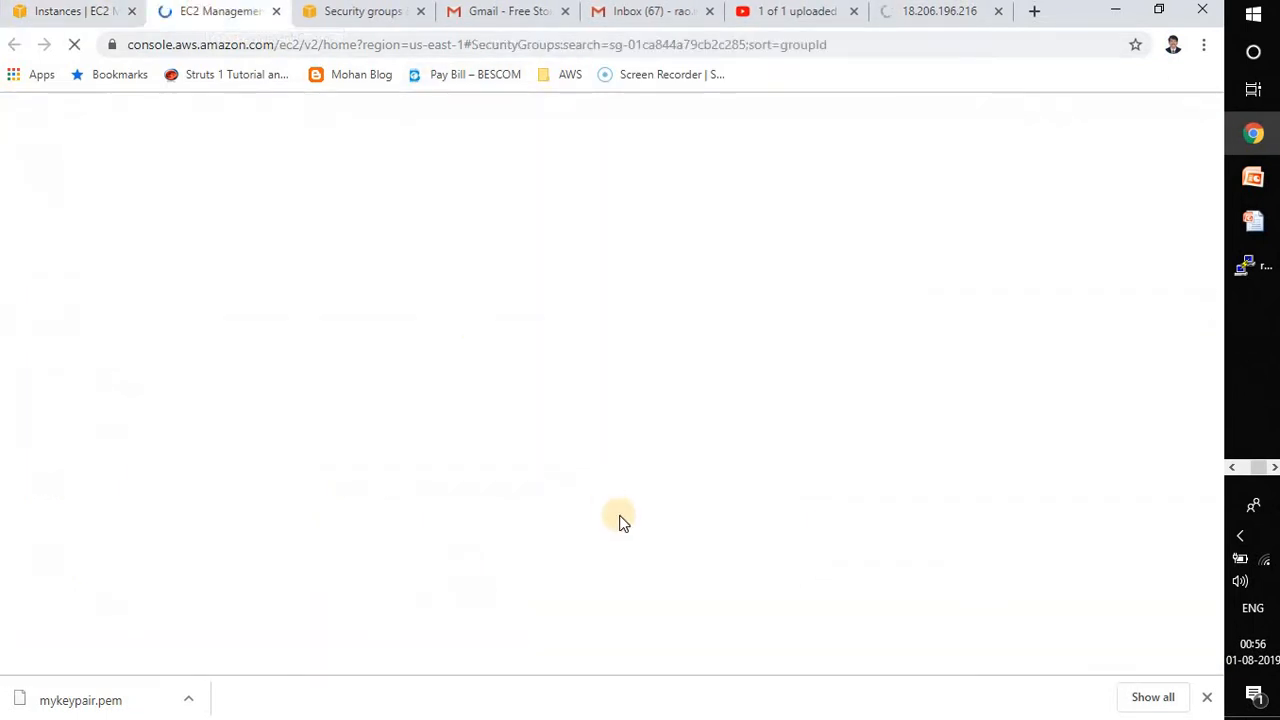
click(1206, 697)
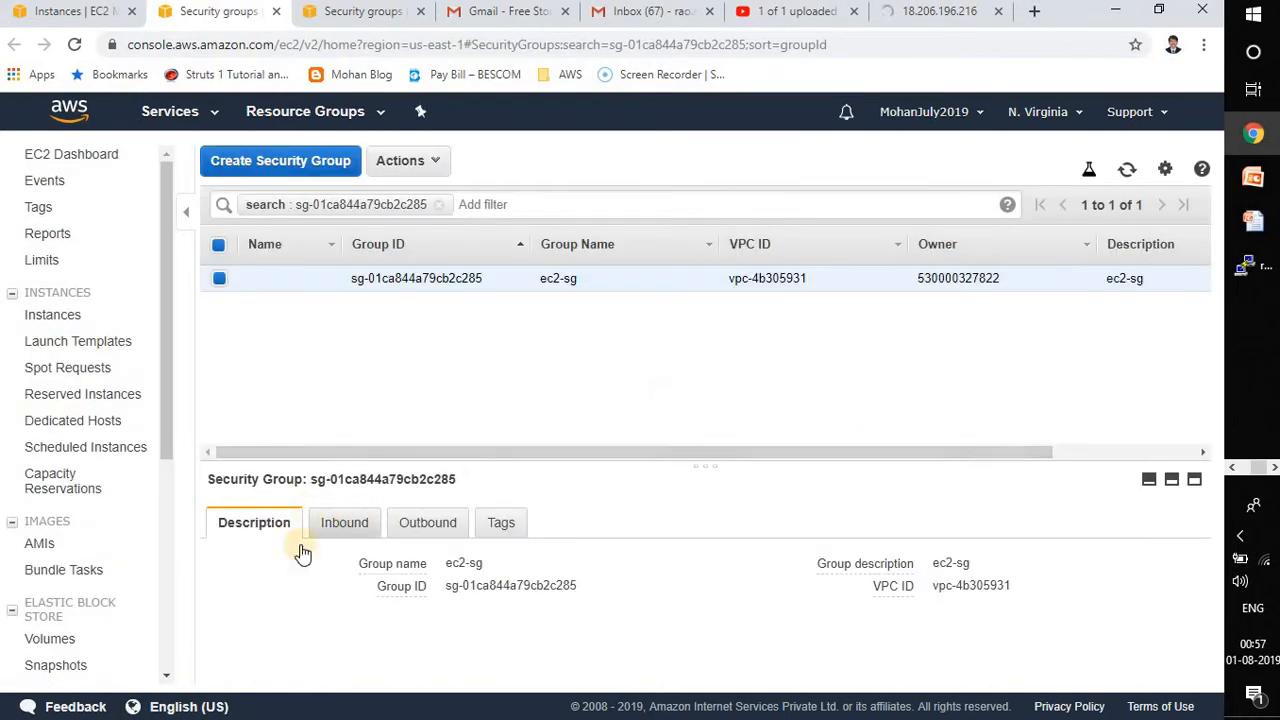
click(346, 528)
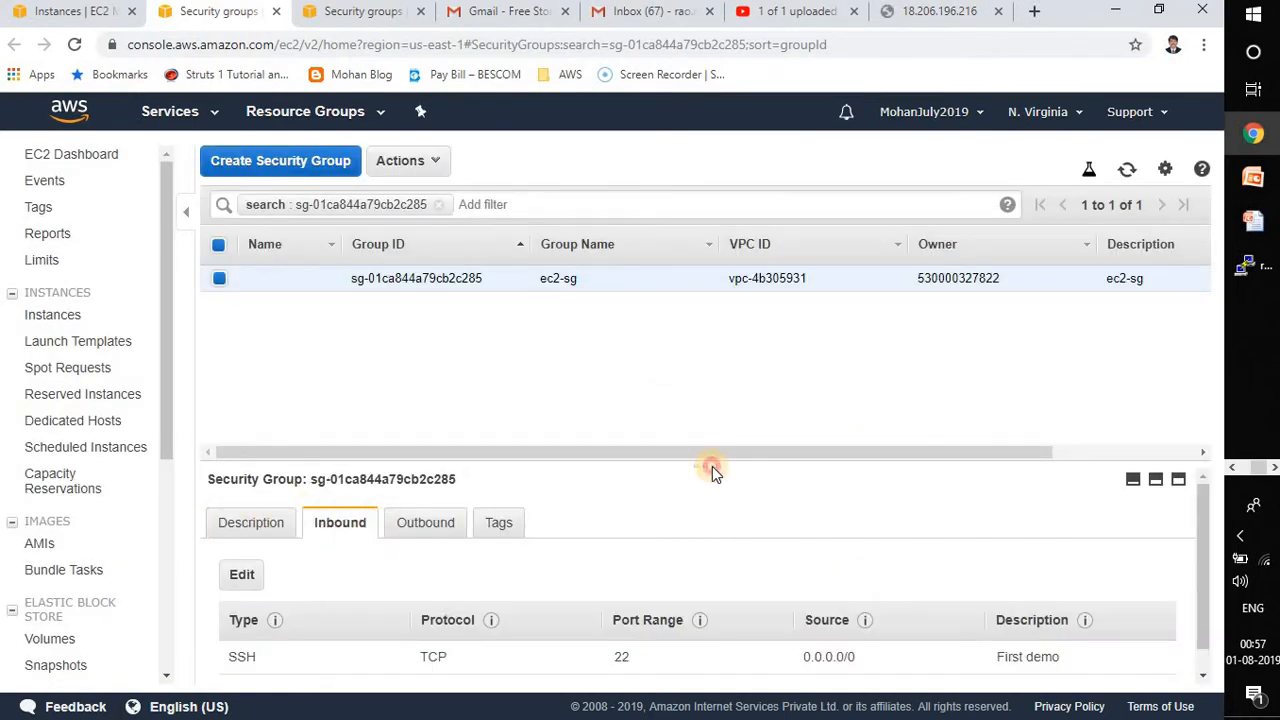
drag(712, 466, 723, 349)
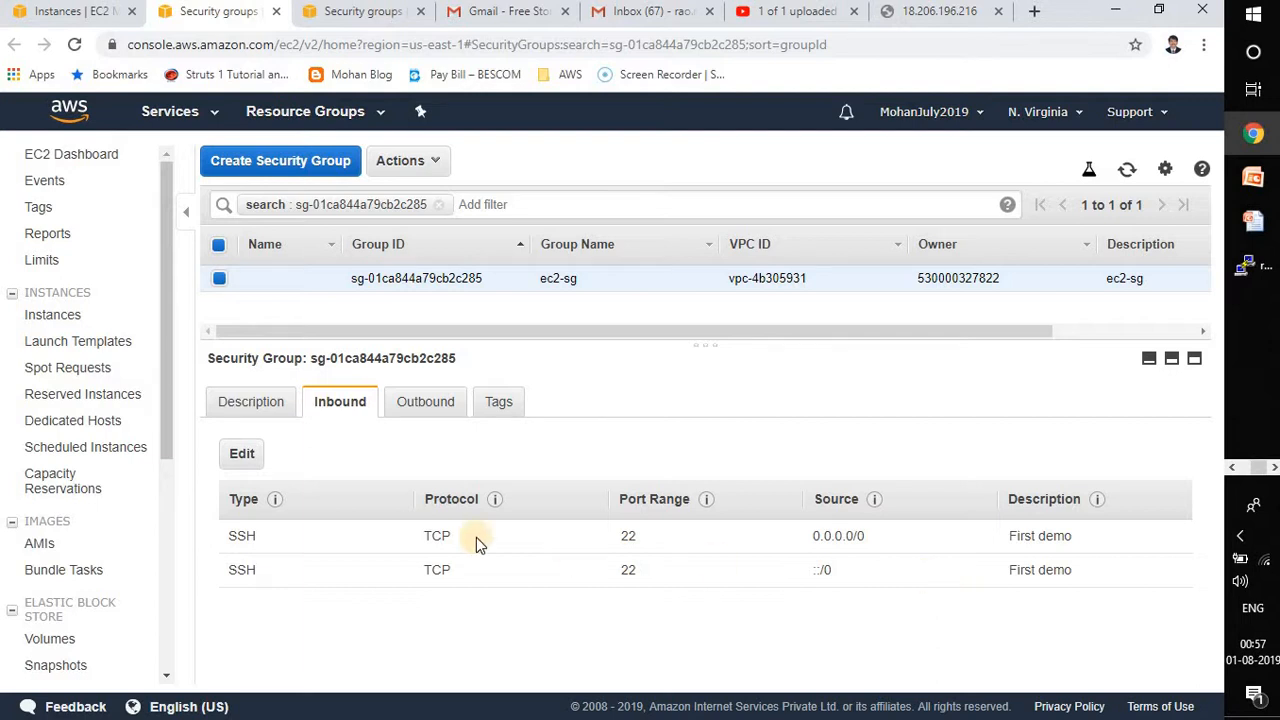
Add an inbound HTTP rule on port 80 with source 0.0.0.0/0, ::/0 to ec2-sg and save the rules
click(243, 453)
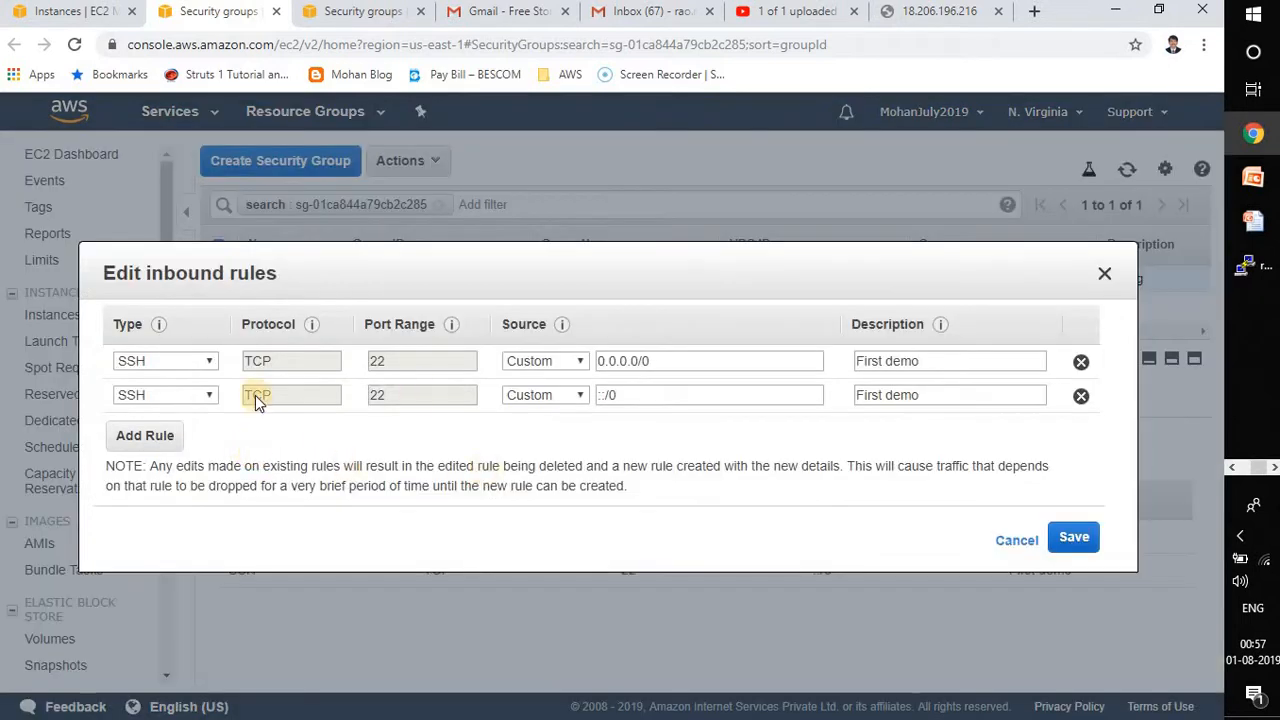
click(145, 437)
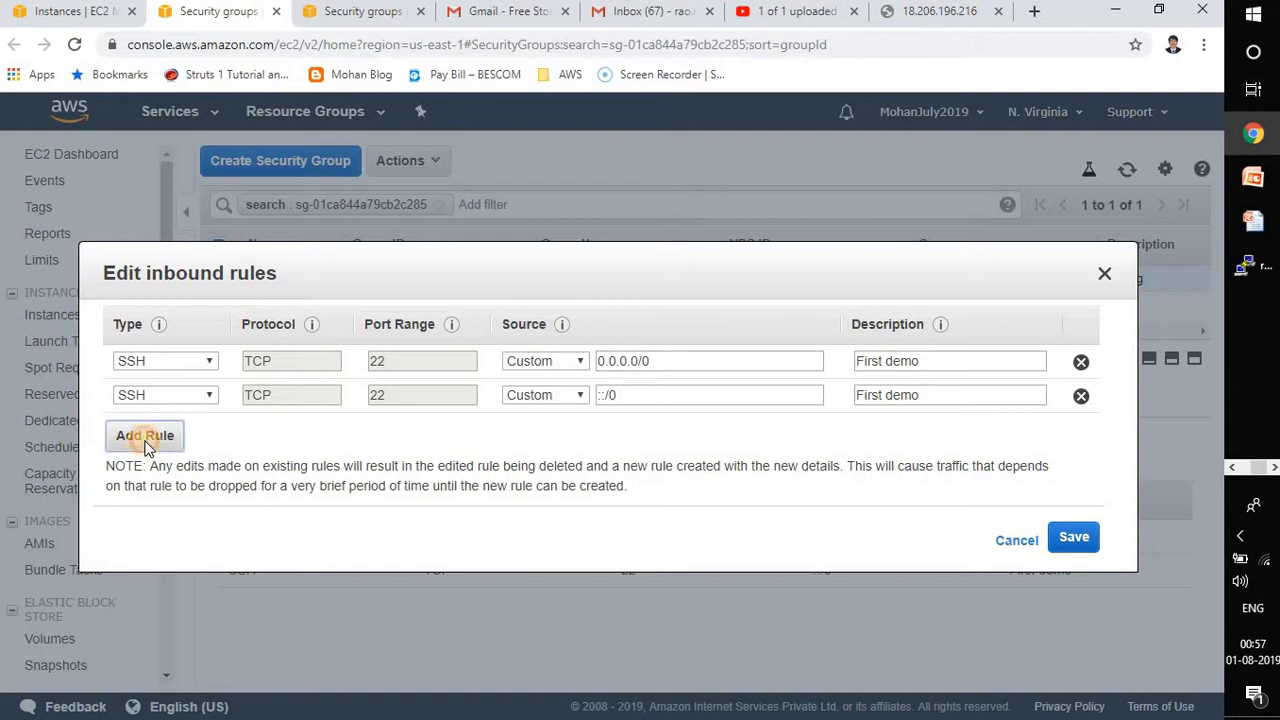
click(172, 429)
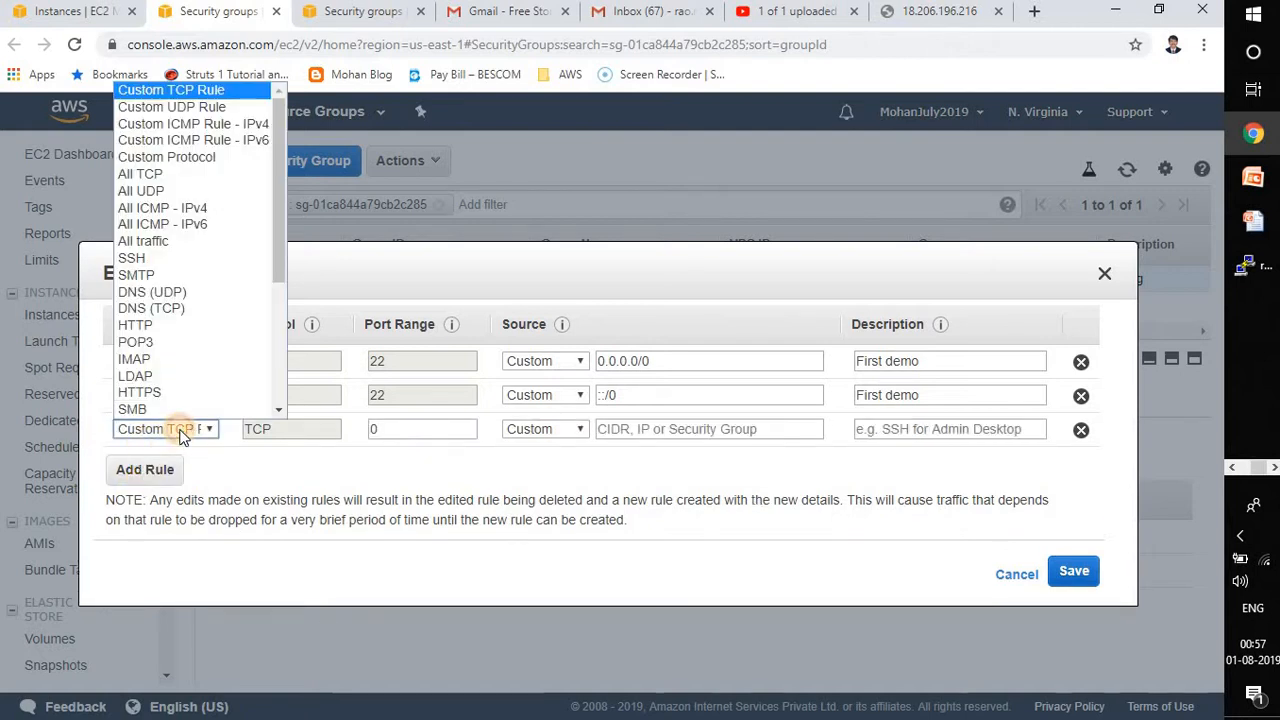
click(148, 328)
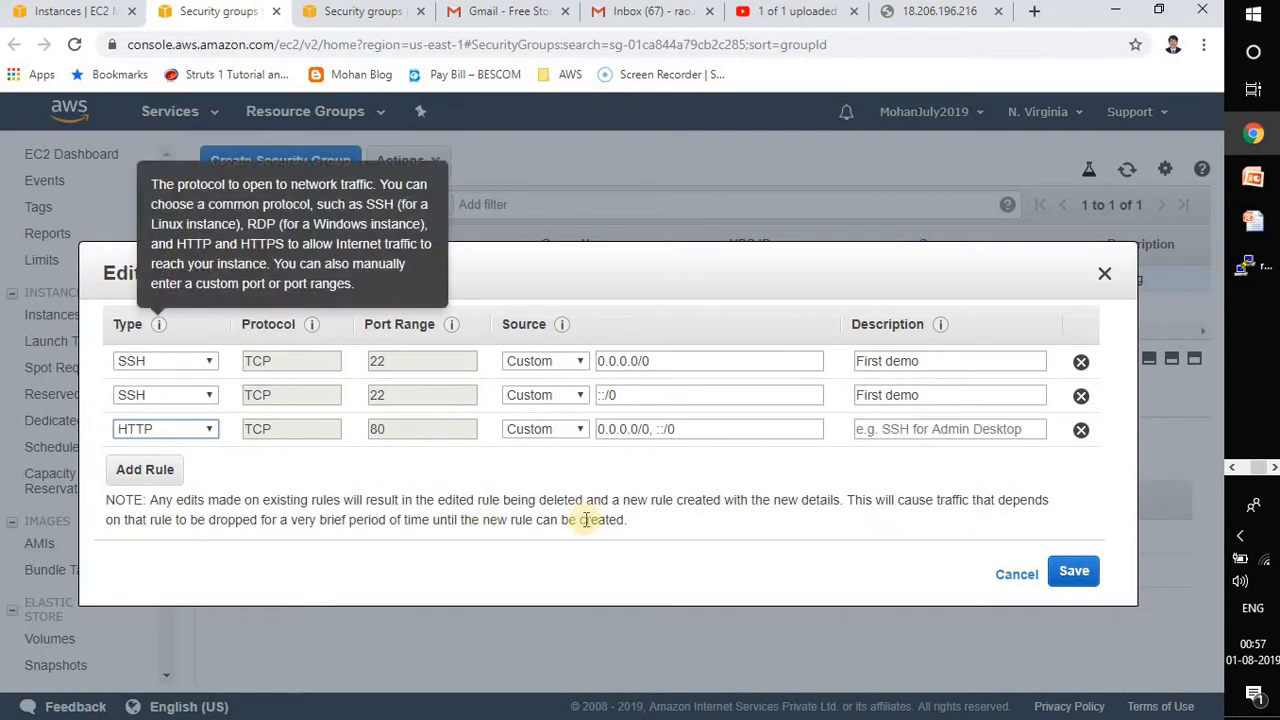
click(1076, 570)
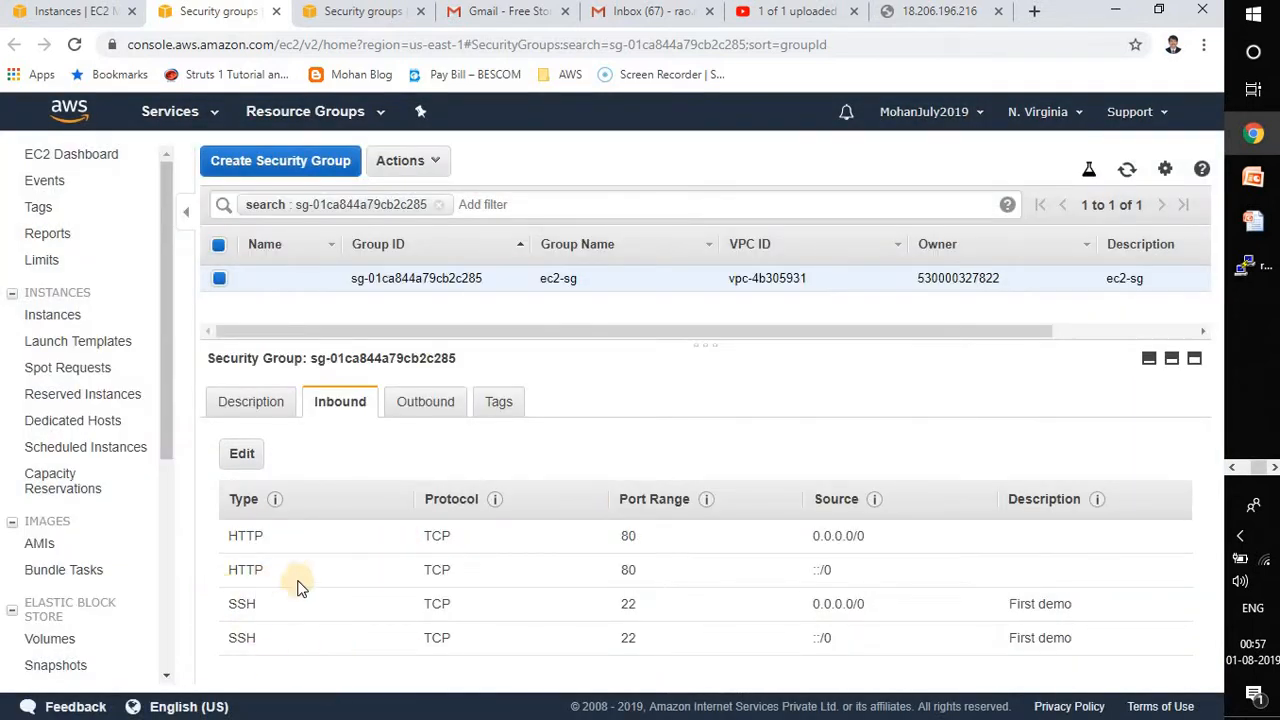
Reload the instance's web page at 18.206.196.216
click(915, 12)
click(74, 44)
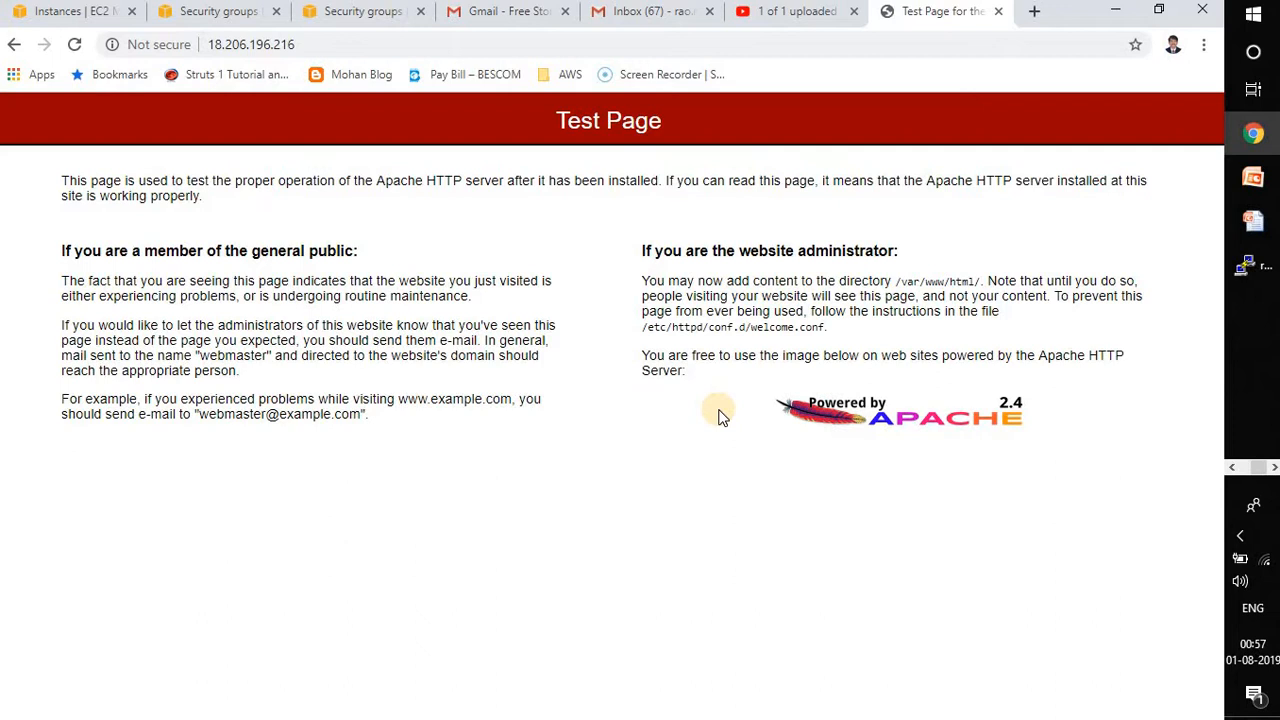
Switch to the PuTTY session, clear the terminal and print the working directory with "pwd"
key(alt+Tab)
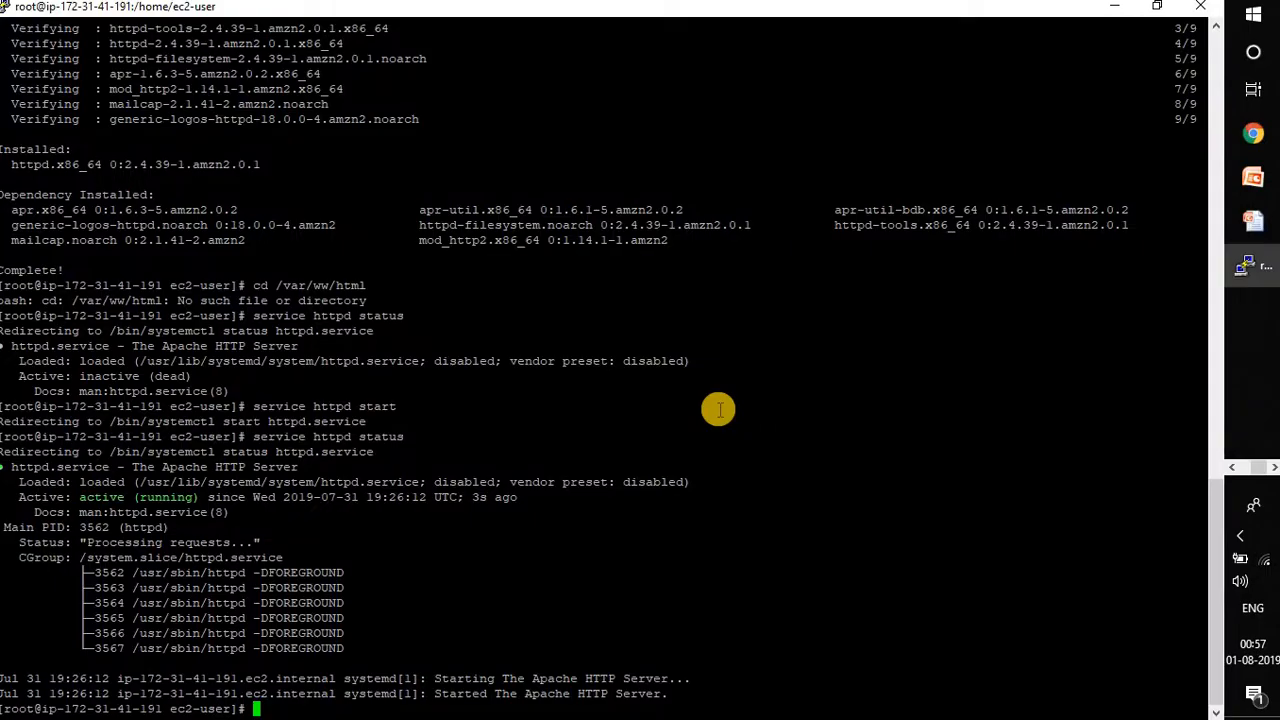
text(clear)
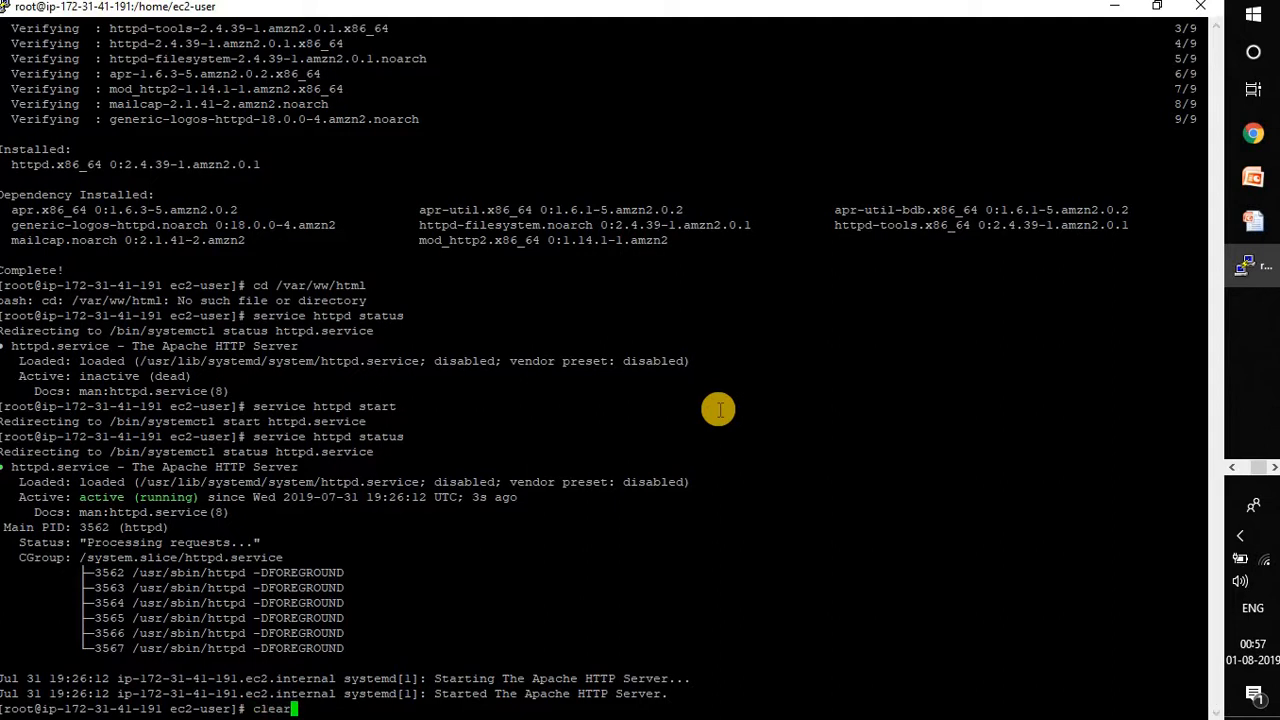
key(Return)
text(cat)
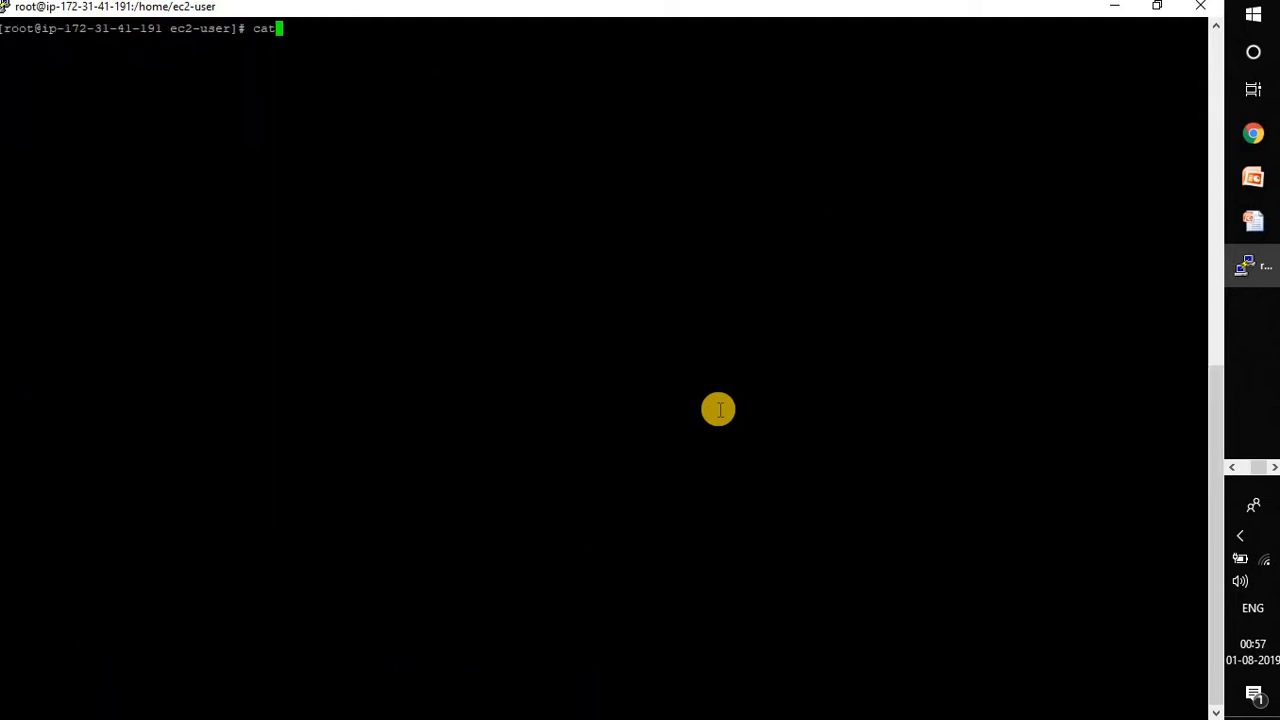
key(BackSpace)
key(BackSpace)
key(BackSpace)
text(pwd)
key(Return)
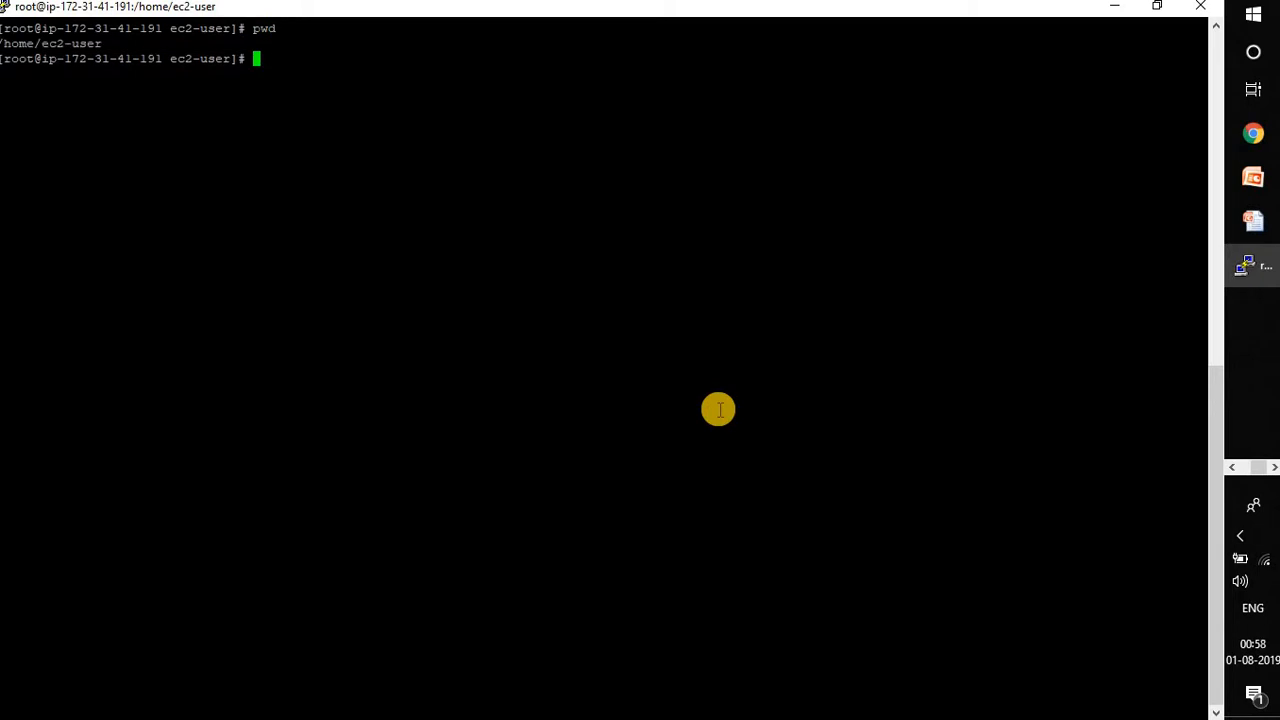
Change to the directory /var/www/html
text(cd /var)
text(/ww/html)
key(Left)
key(Left)
key(Left)
key(Left)
text(w)
key(Return)
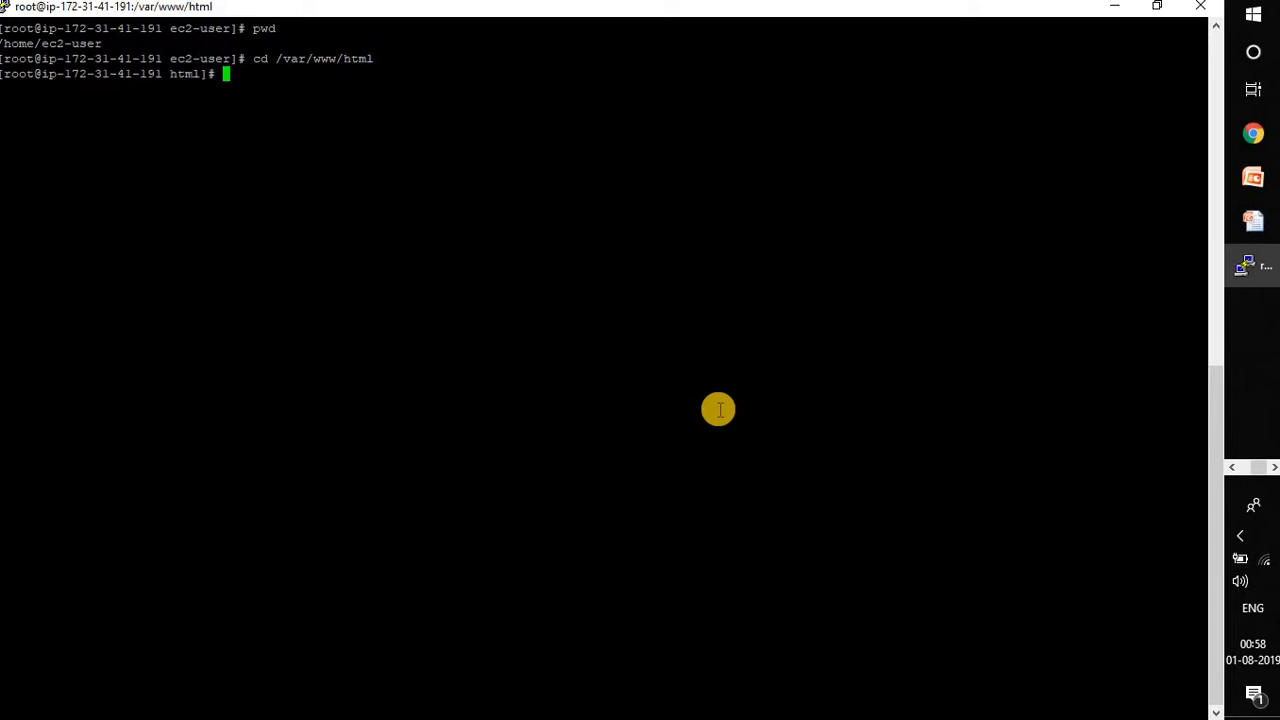
Create index.html with cat, containing the line "<h1>My First Web Site</h>", and list the directory's files with "ls"
text(cat > index.html)
key(Return)
text(<)
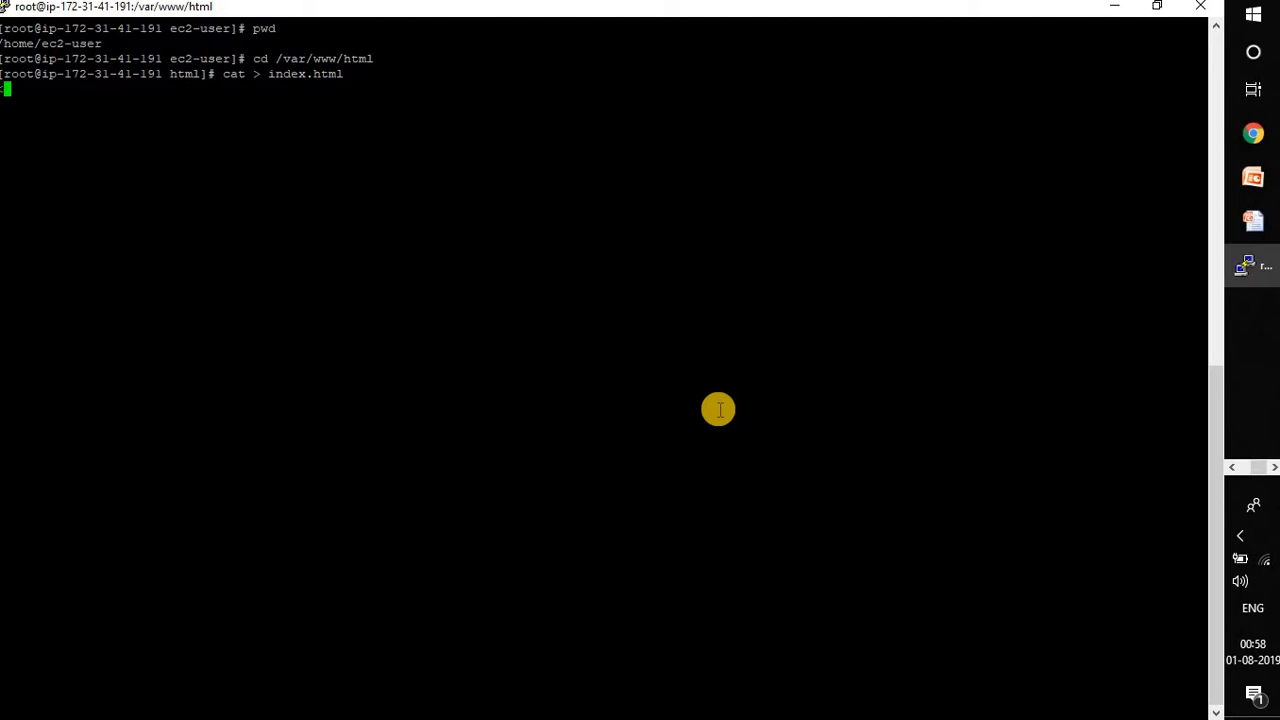
text(h1>My First Web Sit)
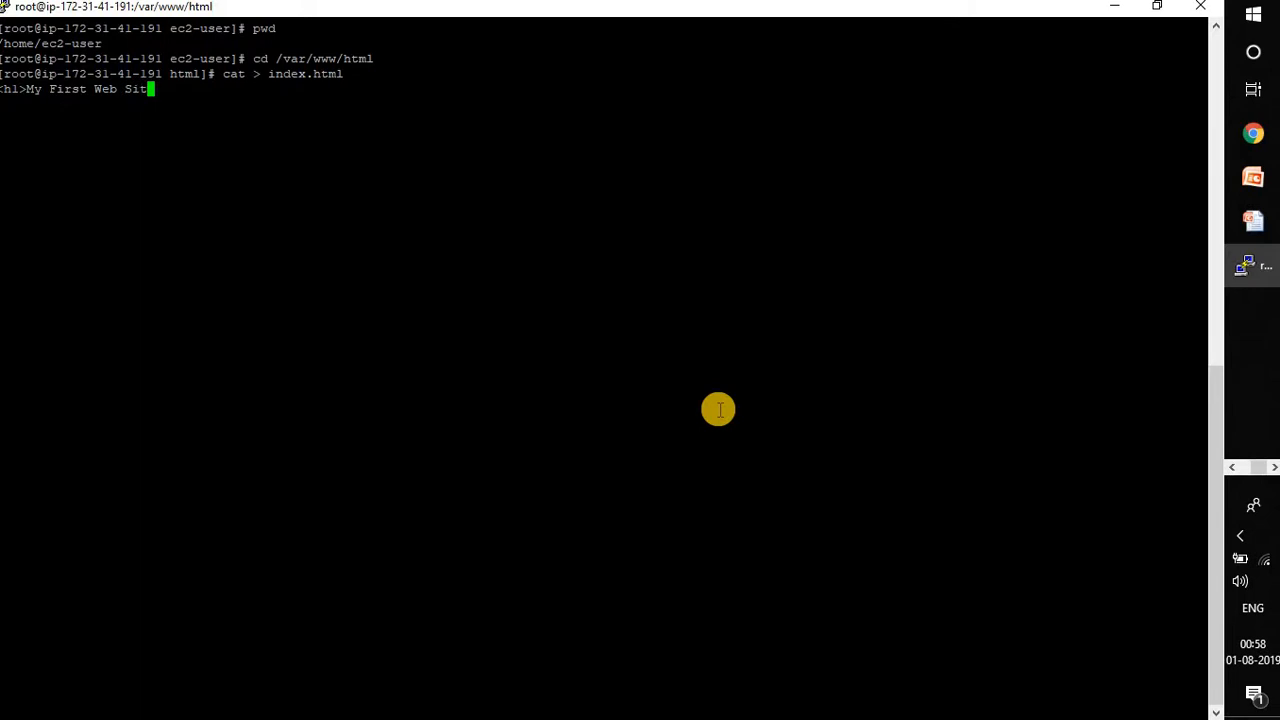
text(e</h>)
key(Return)
key(ctrl+c)
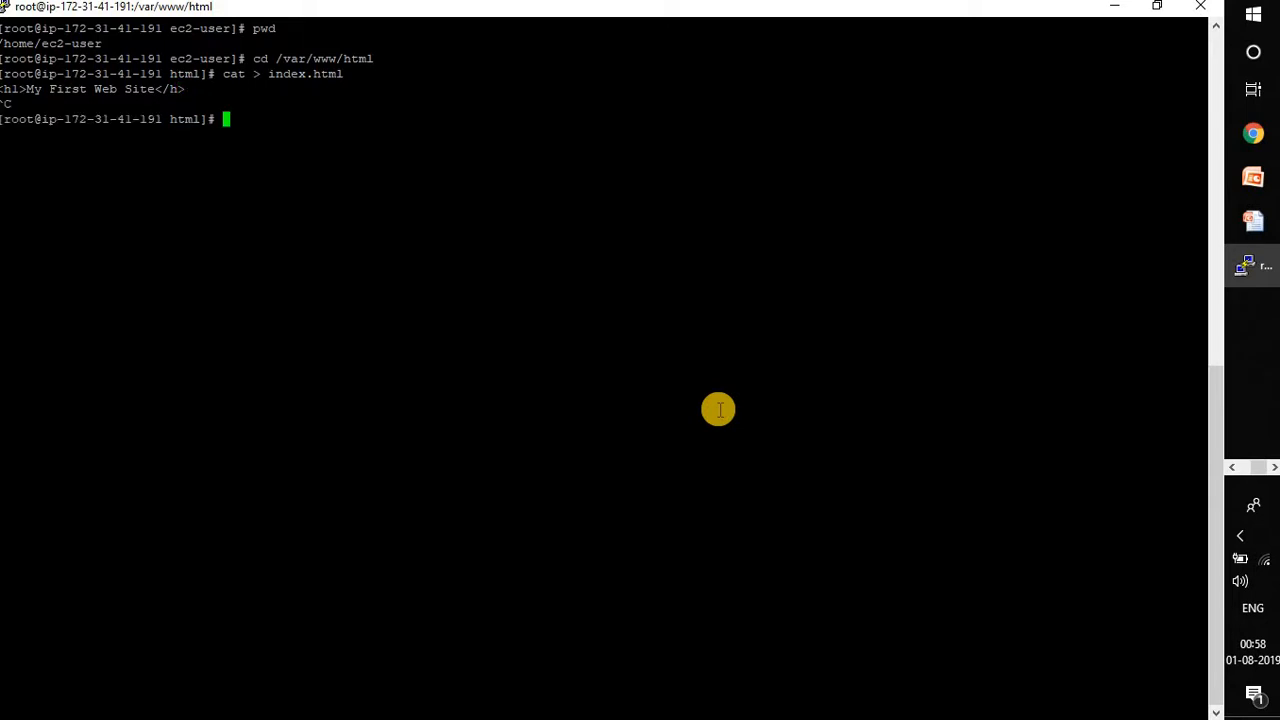
text(ls)
key(Return)
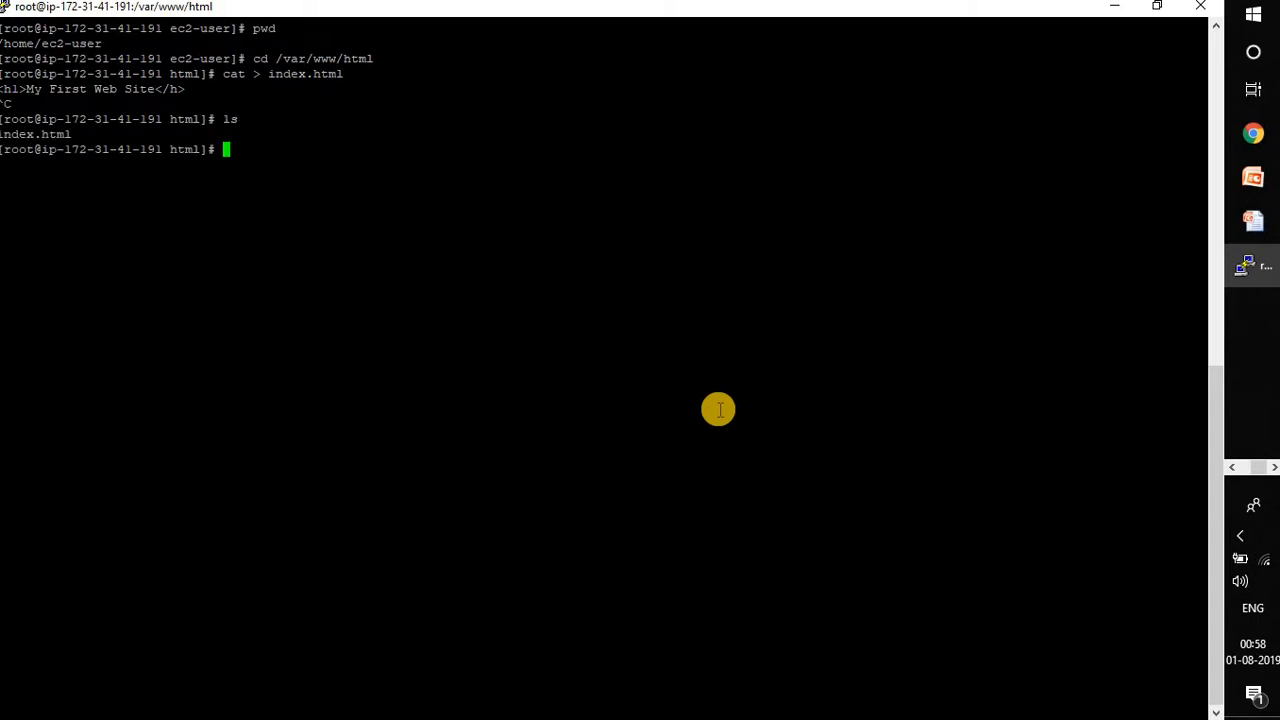
Run "service httpd start" again from the html directory
text(ls)
key(Up)
key(Up)
key(Up)
key(Up)
key(Up)
key(Up)
key(Up)
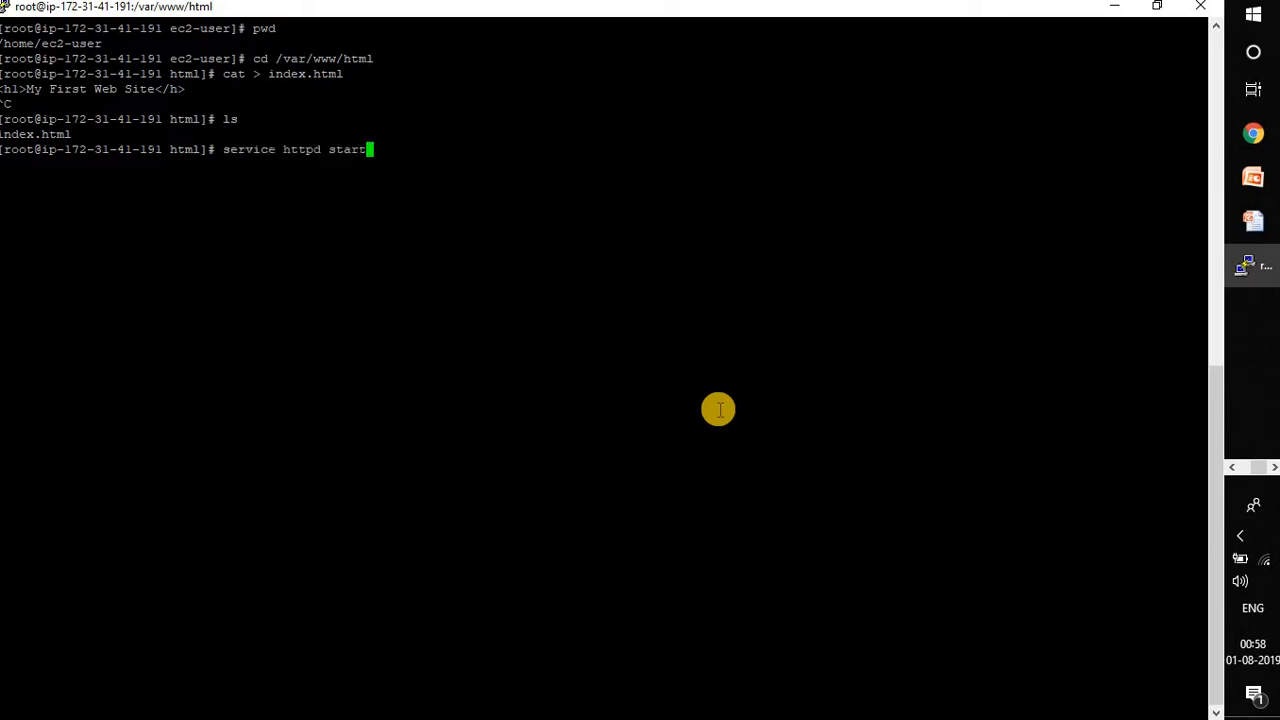
key(Return)
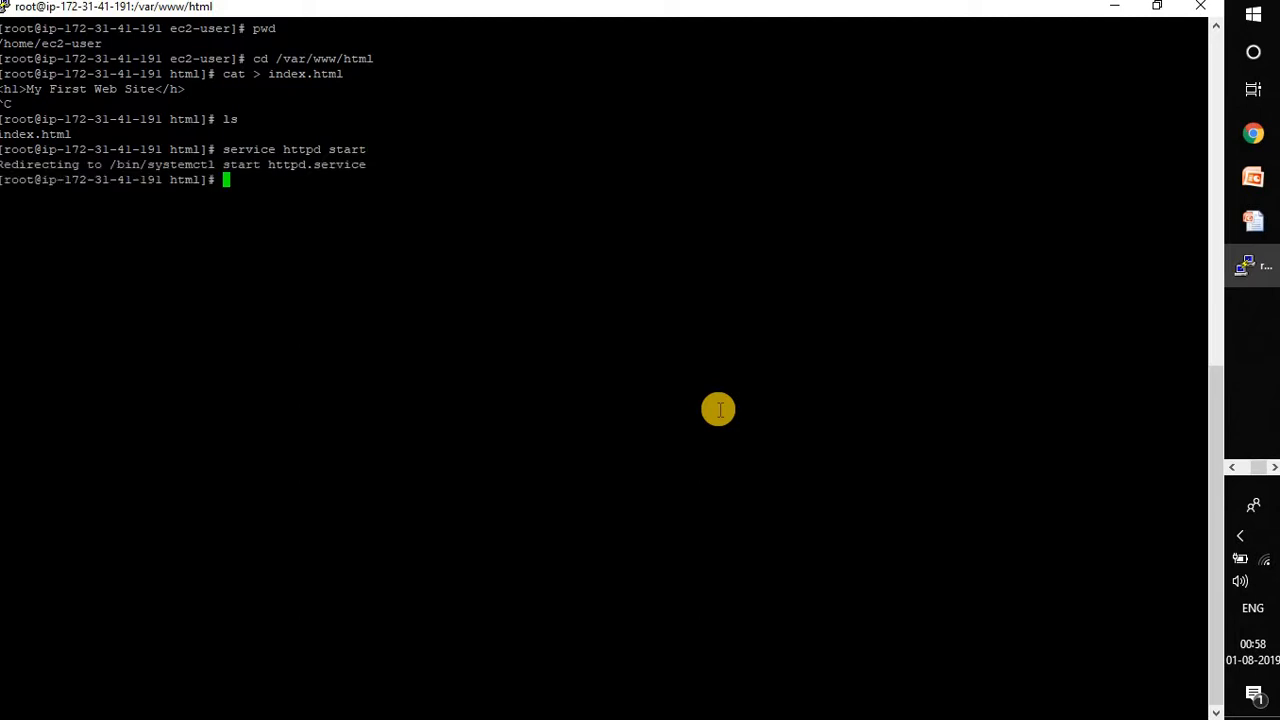
Check the Apache service with "service httpd status" and highlight the startup log lines at the end of the output
key(Up)
key(Up)
key(Up)
key(Up)
key(Up)
key(Up)
key(Up)
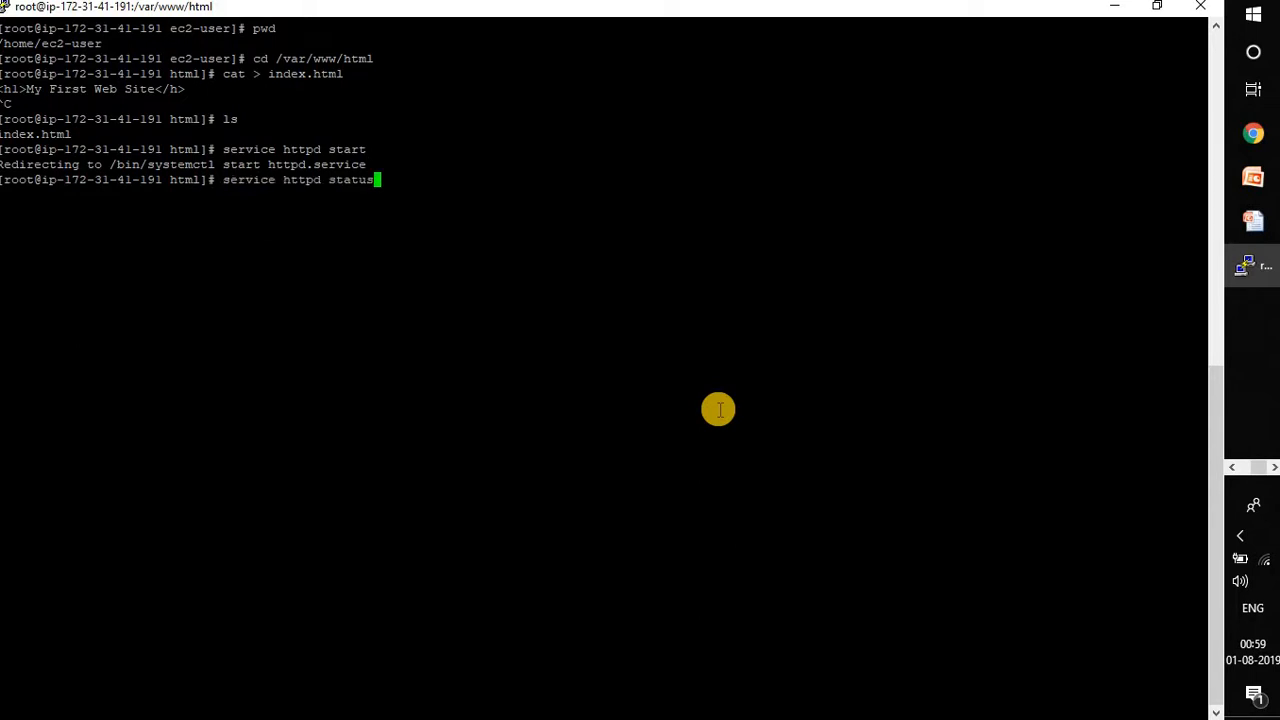
key(Return)
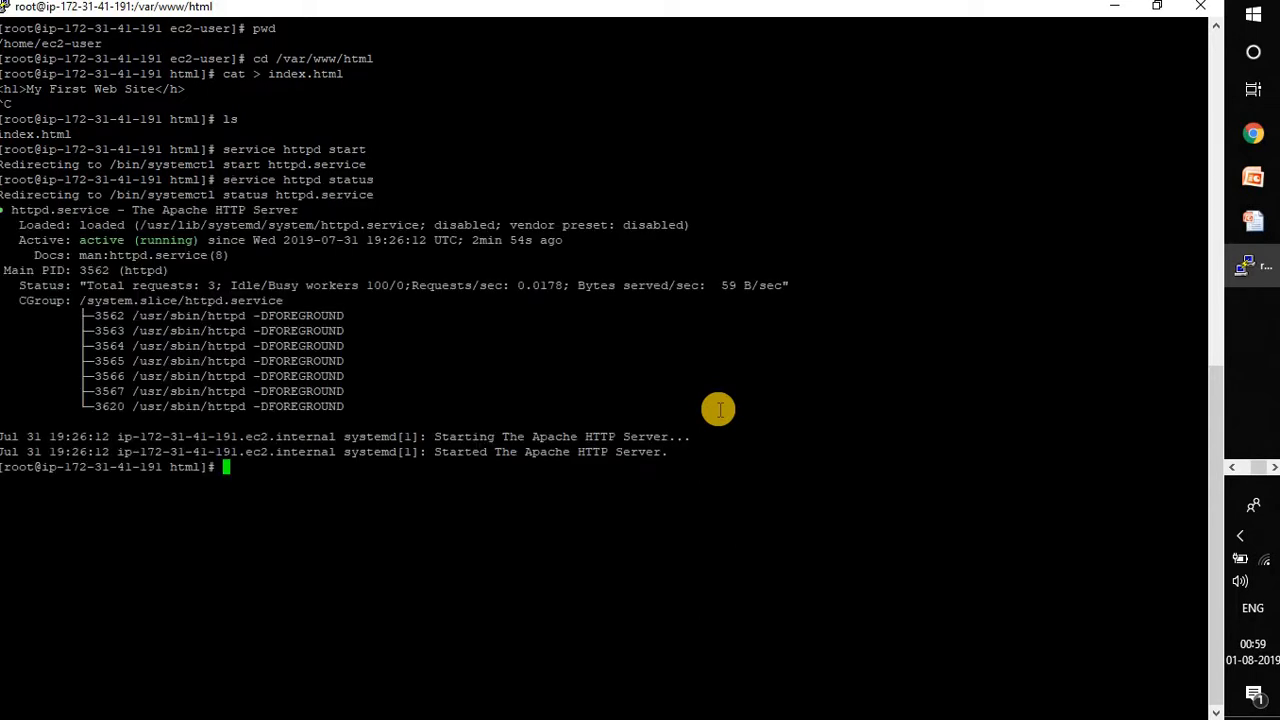
drag(694, 443, 103, 420)
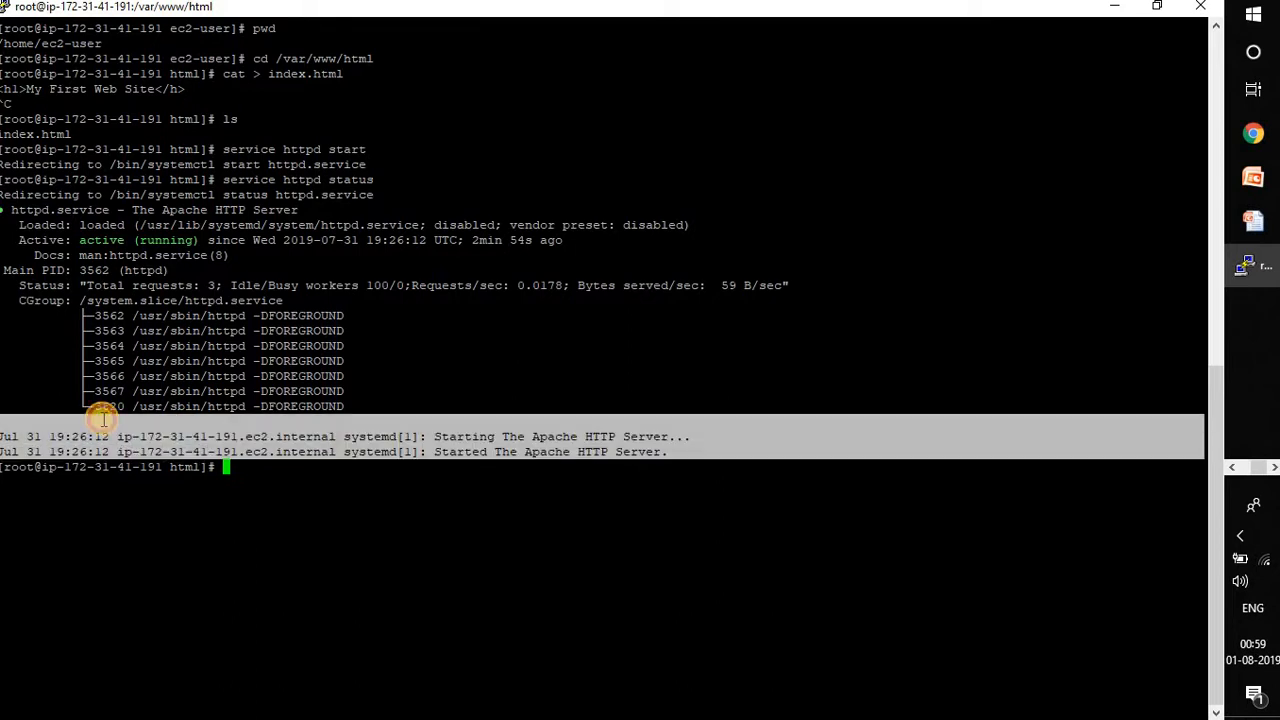
Switch to Chrome and reload the page at 18.206.196.216 to check the served website
key(alt+Tab)
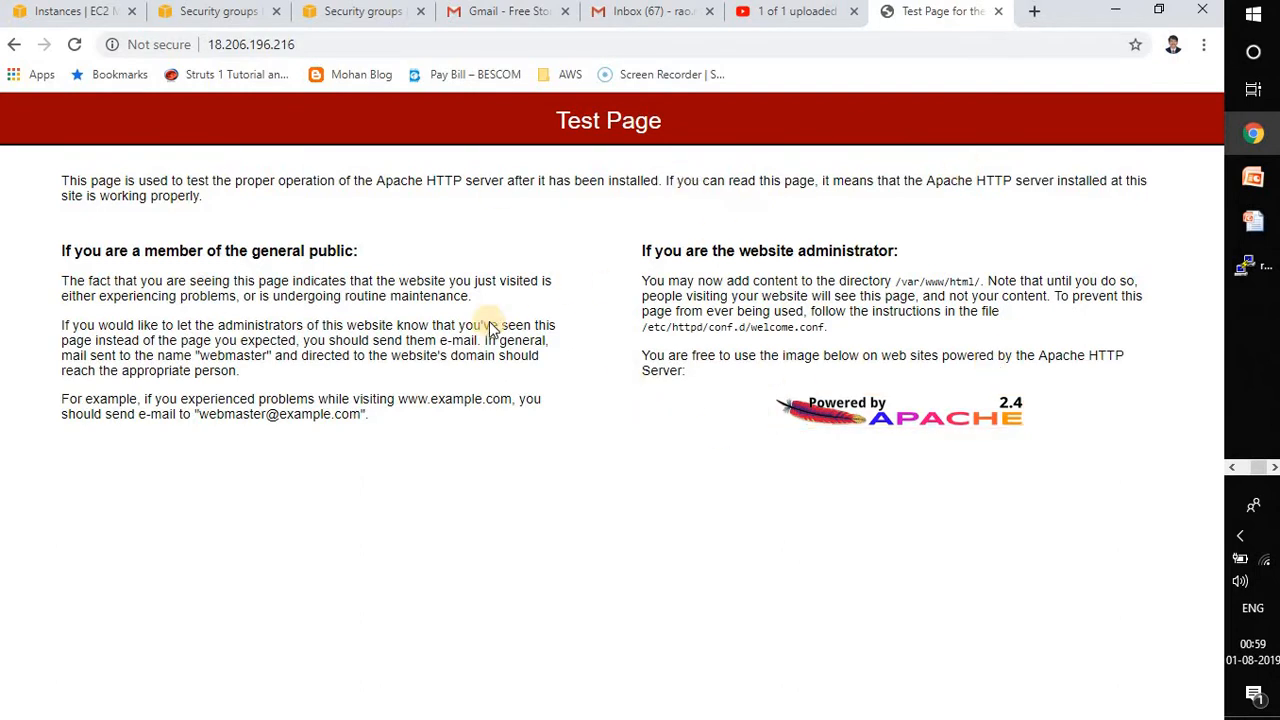
click(74, 44)
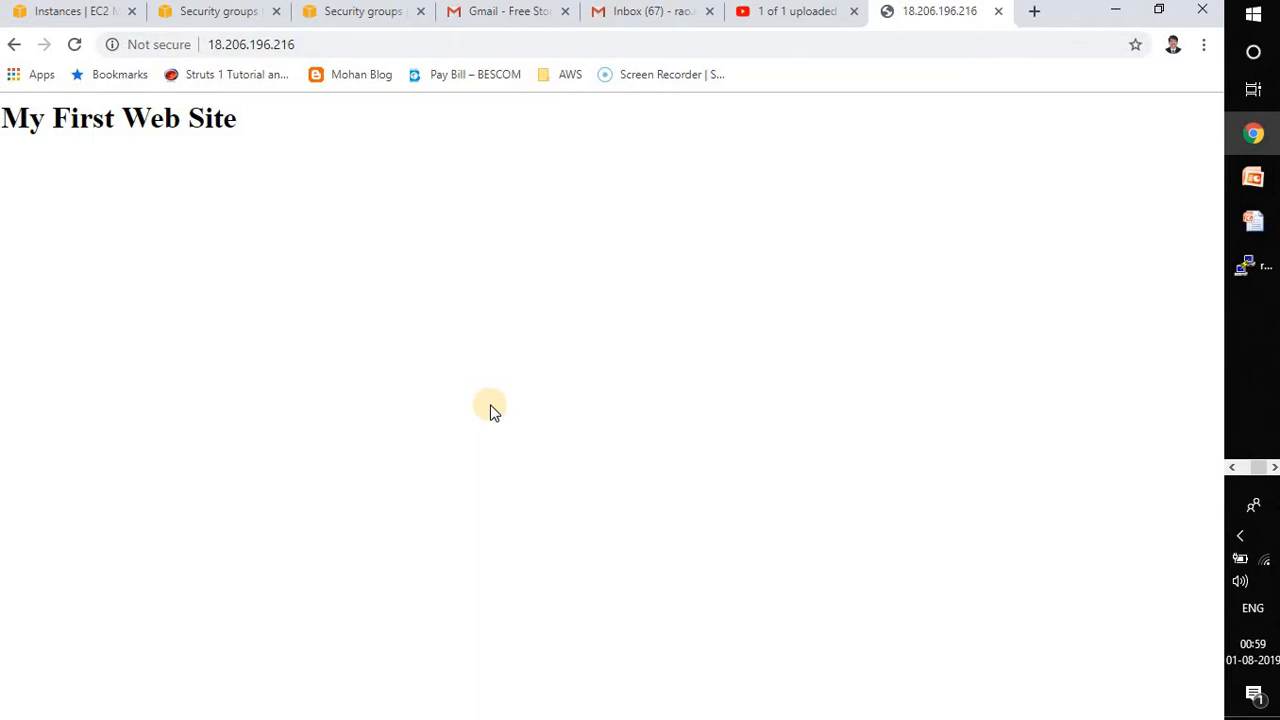
Switch back to the PuTTY terminal, clear the screen, print the working directory with "pwd" and highlight the printed path
key(alt+Tab)
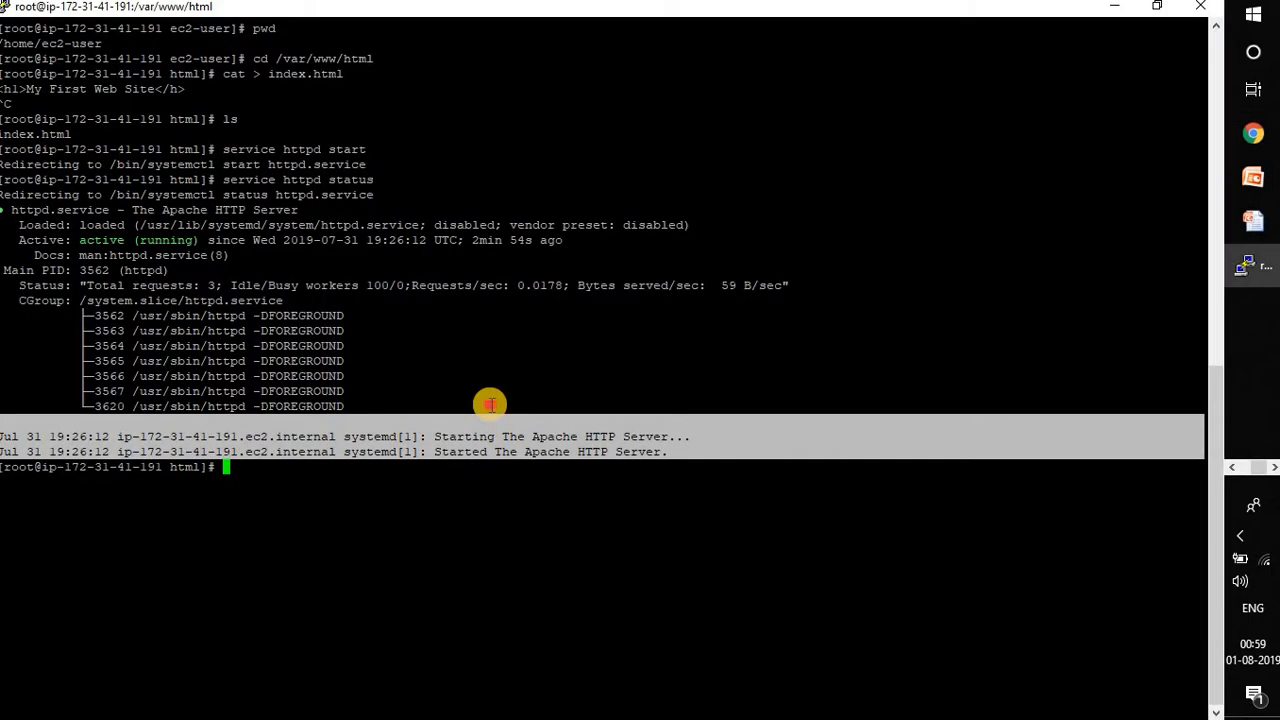
click(490, 404)
text(clear)
key(Return)
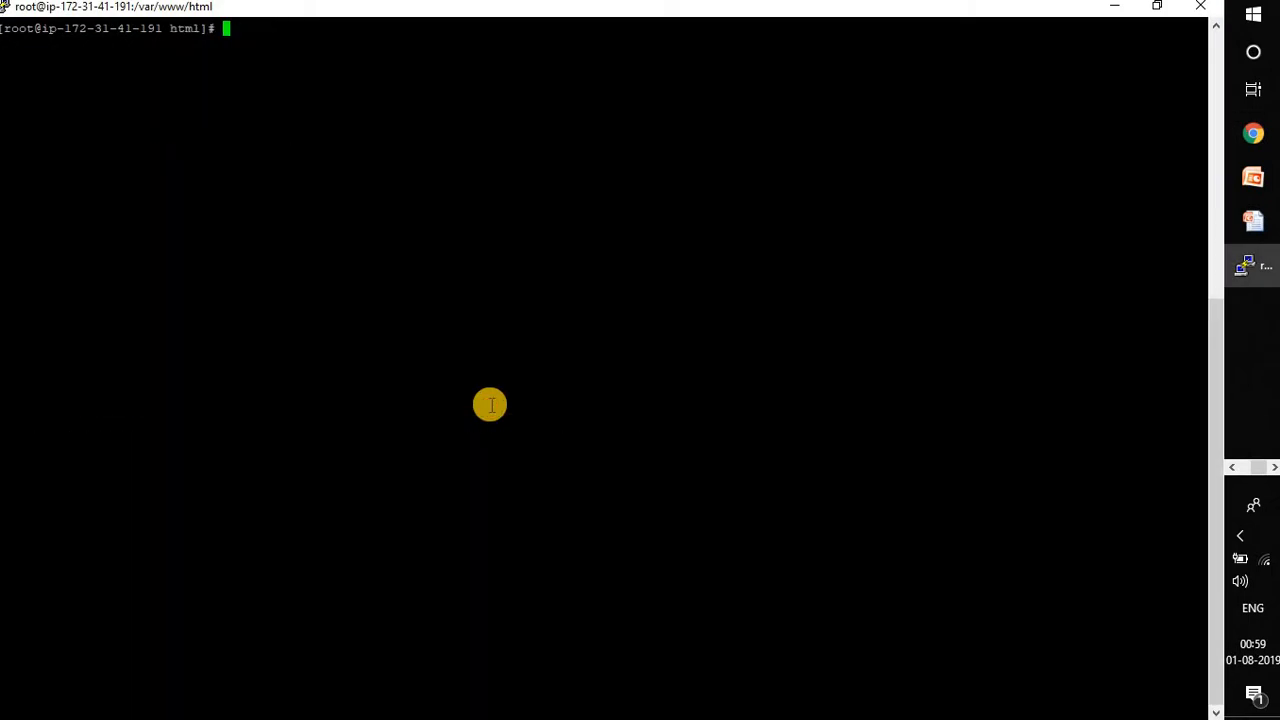
text(pwd)
key(Return)
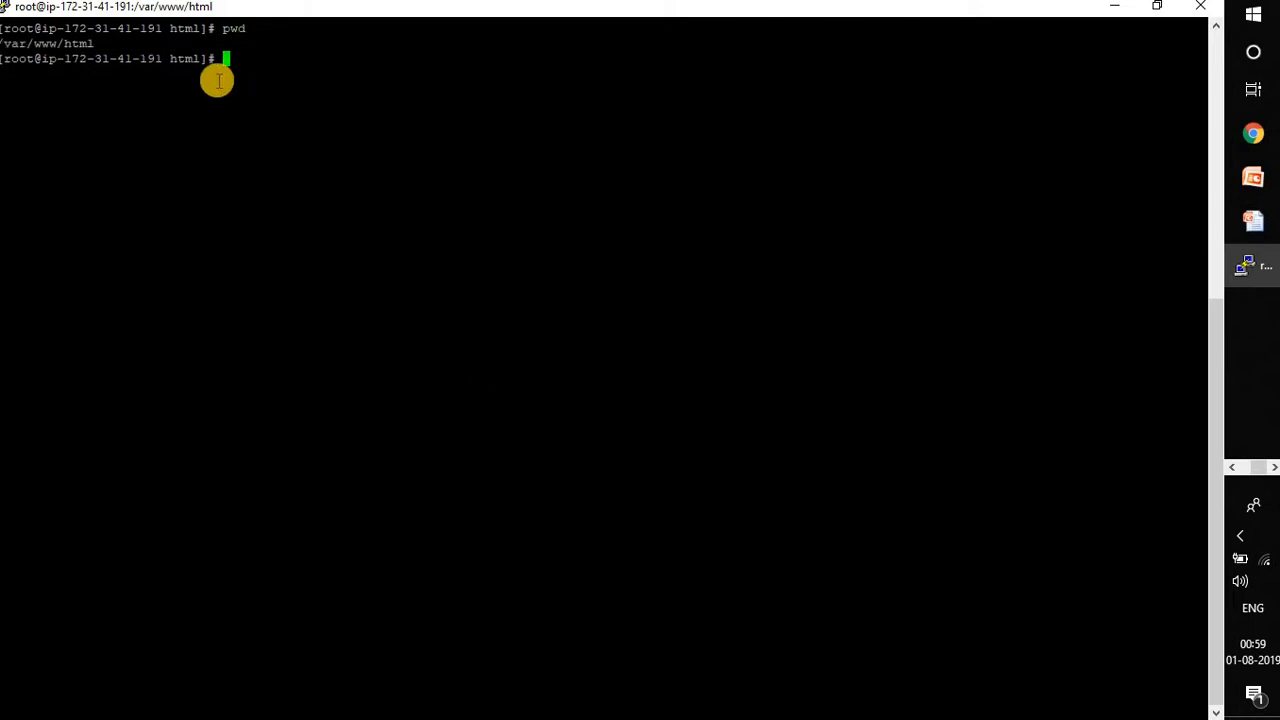
double_click(80, 44)
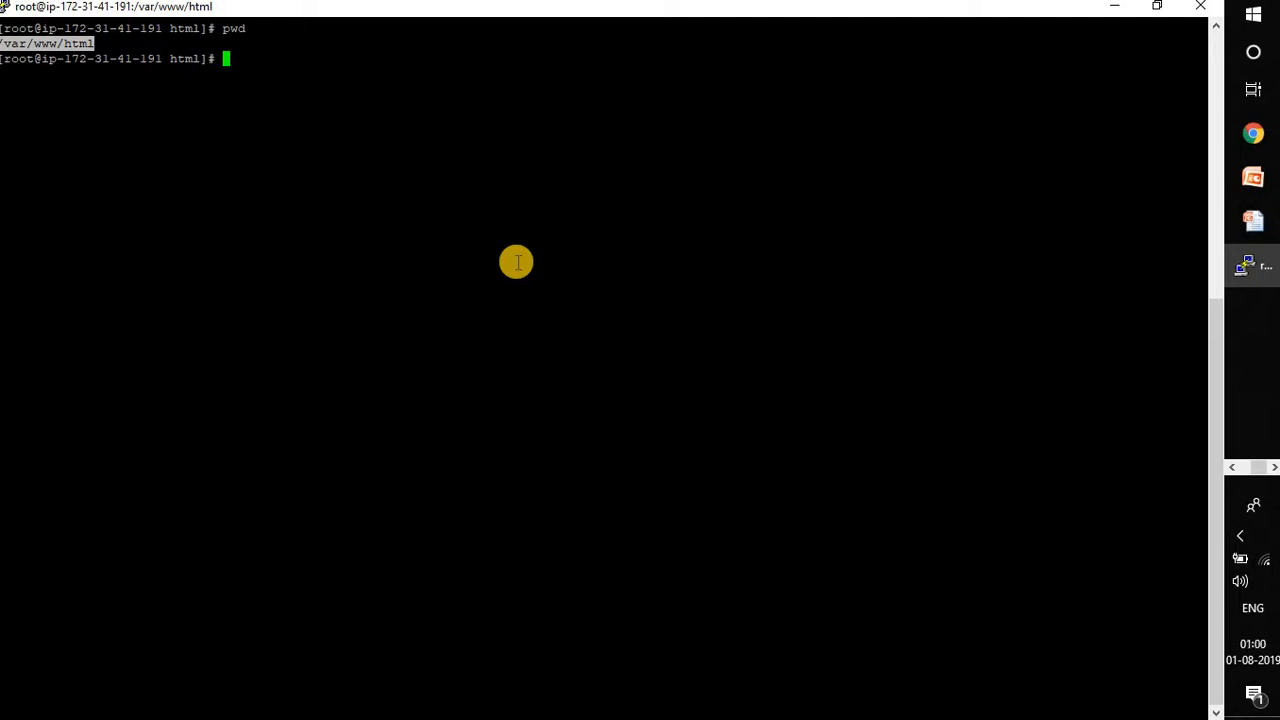
View the website in Chrome once more, then switch to the slide show and advance to the slide on creating and attaching a volume
key(alt+Tab)
click(518, 268)
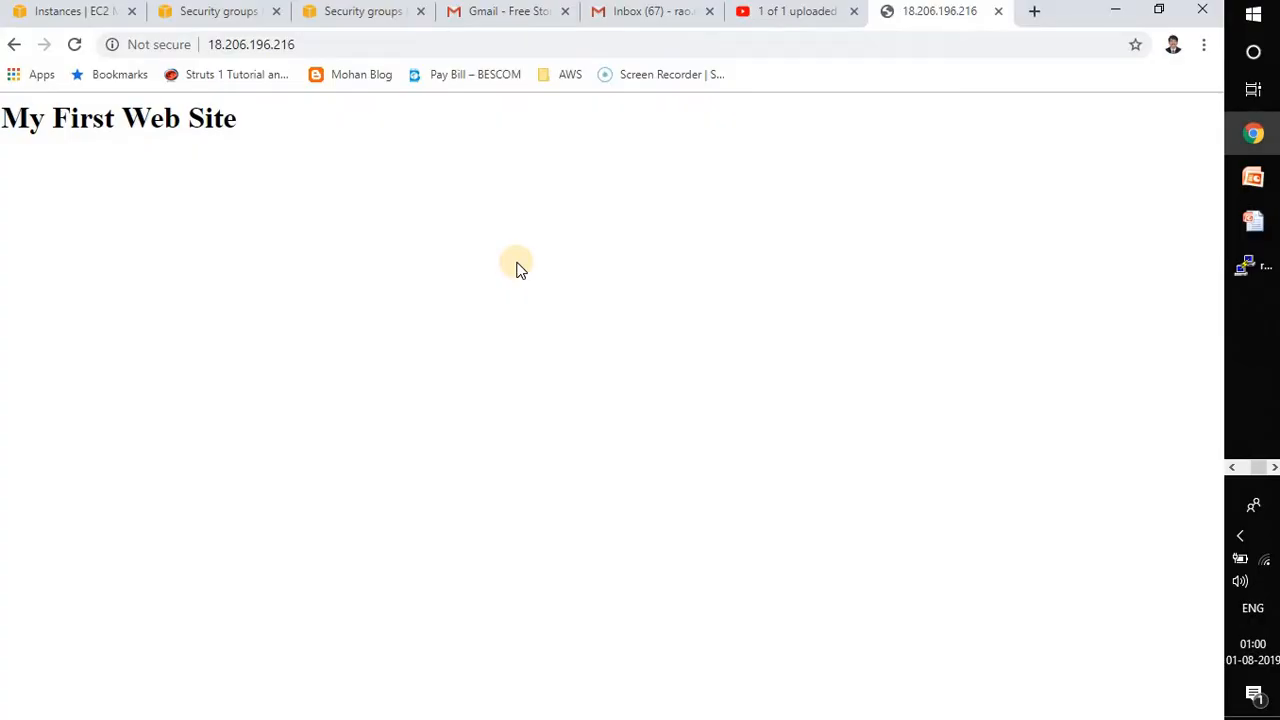
key(alt+Tab)
key(alt+Tab)
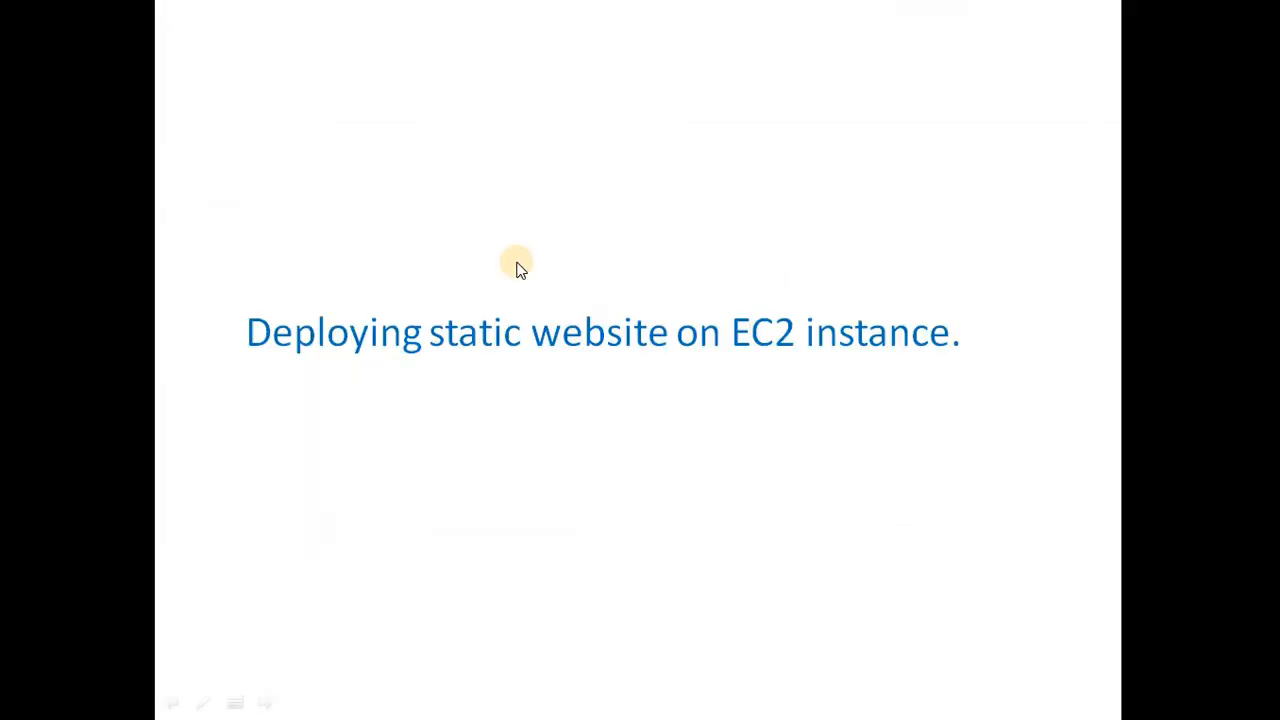
click(518, 268)
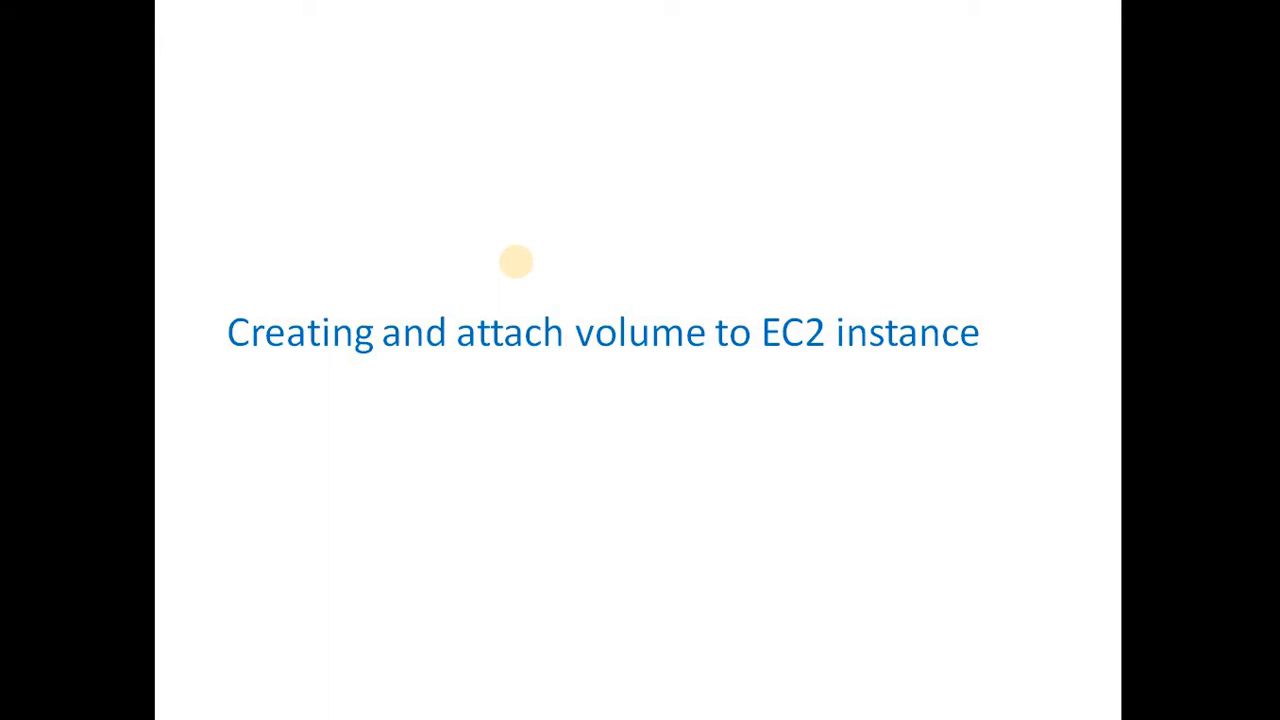
Switch to the EC2 console in Chrome, show the Elastic Block Store volumes and enlarge the details pane below the list
key(alt+Tab)
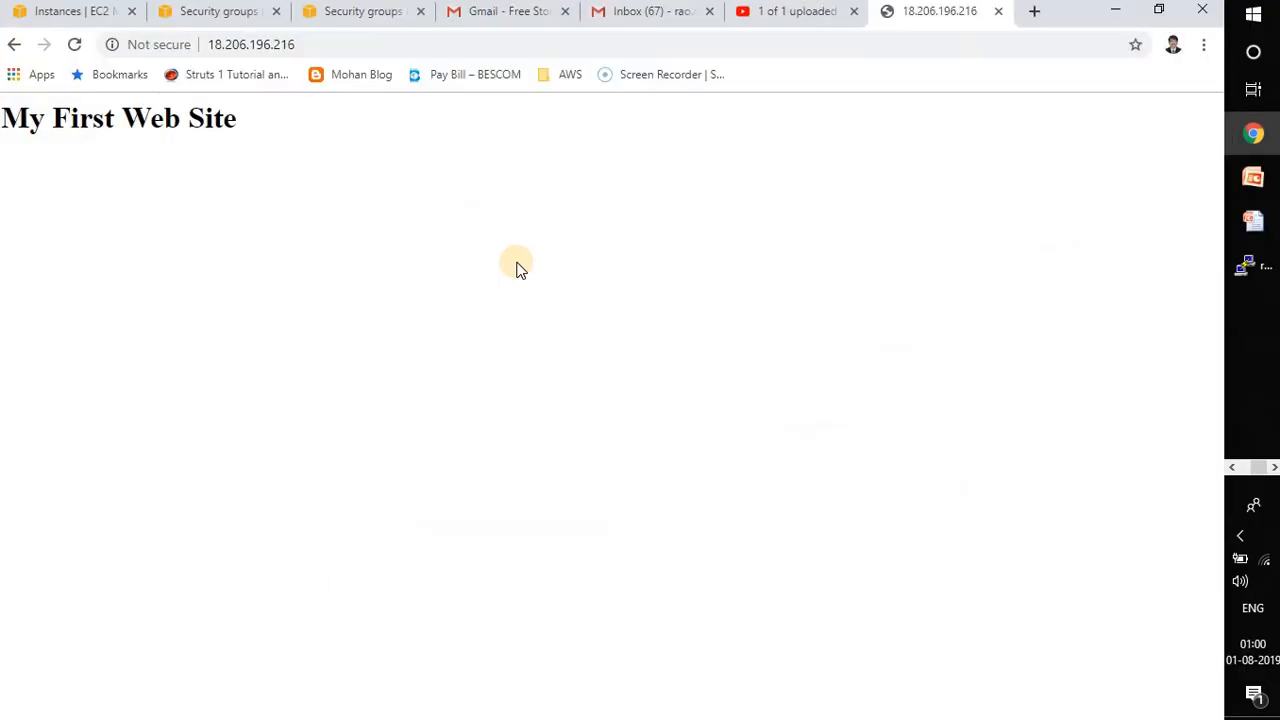
click(75, 12)
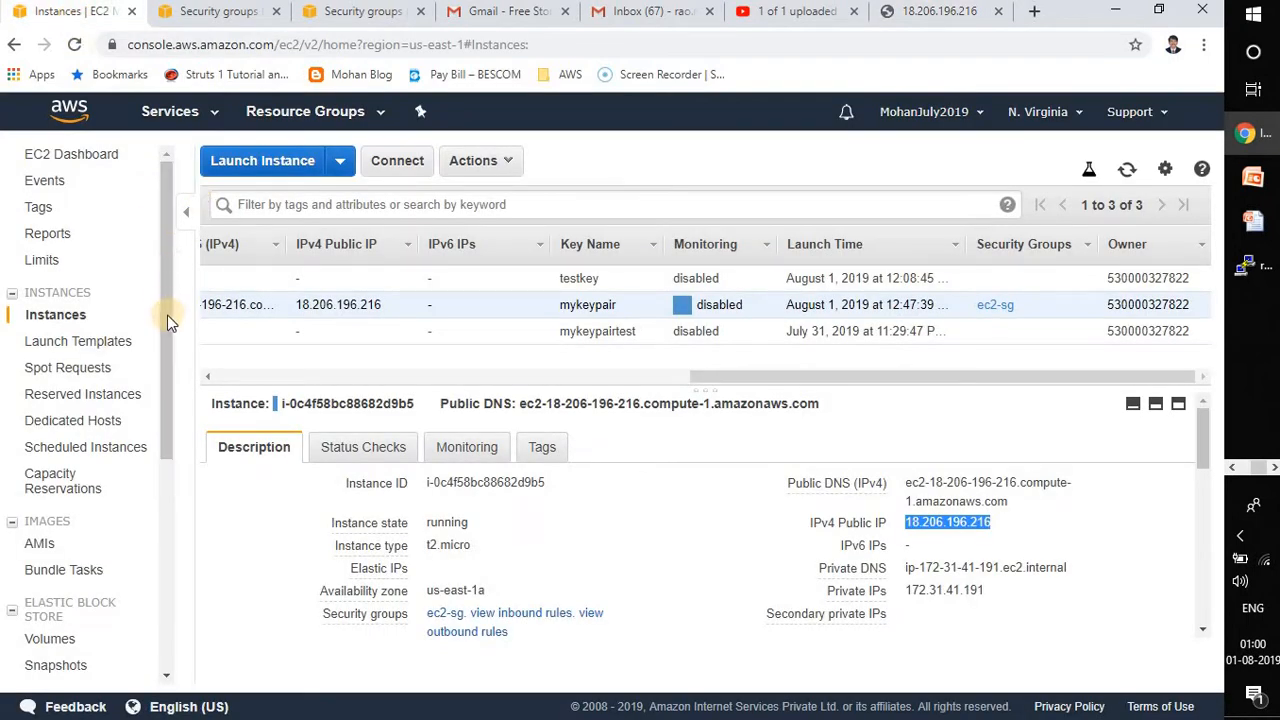
drag(167, 299, 170, 386)
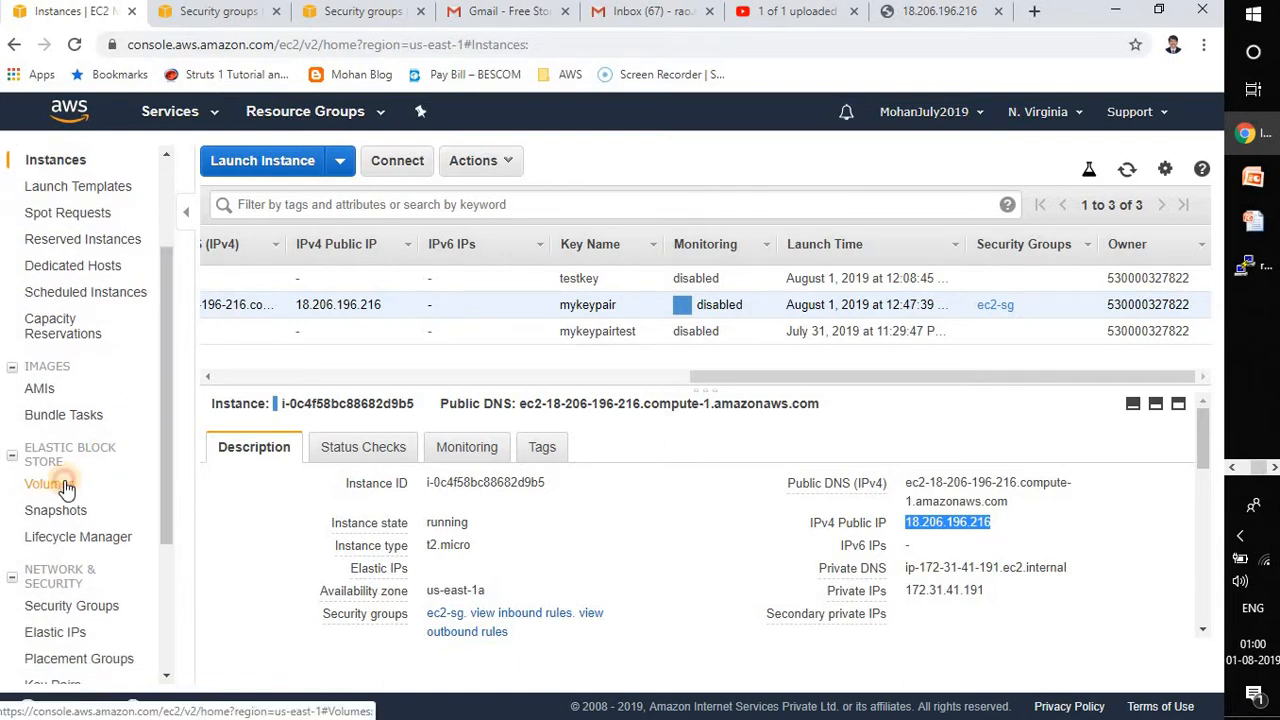
click(62, 485)
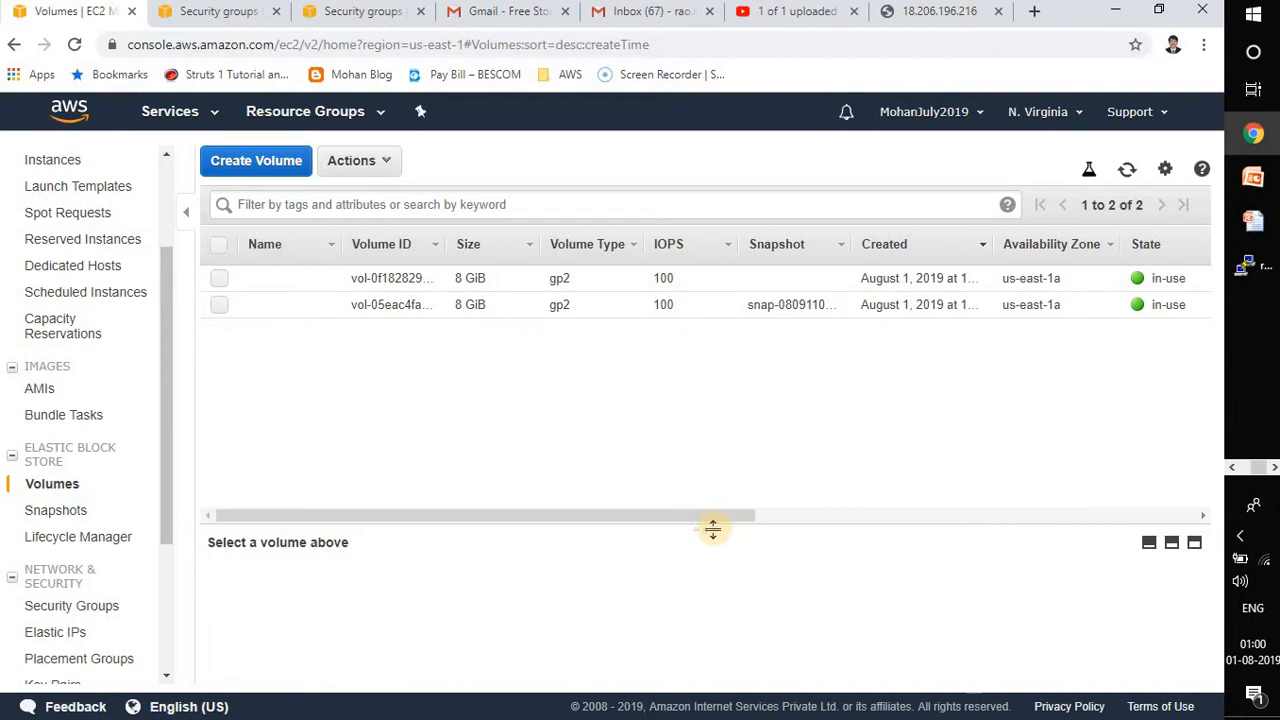
drag(714, 535, 770, 411)
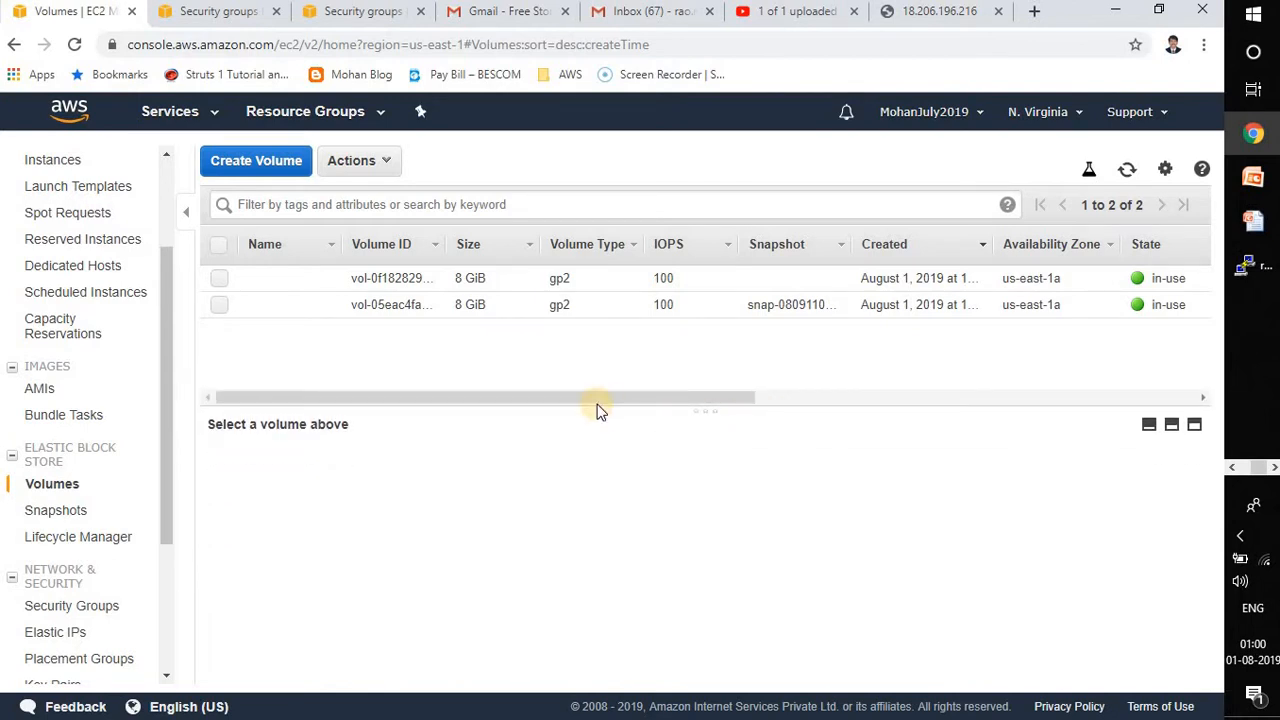
click(557, 398)
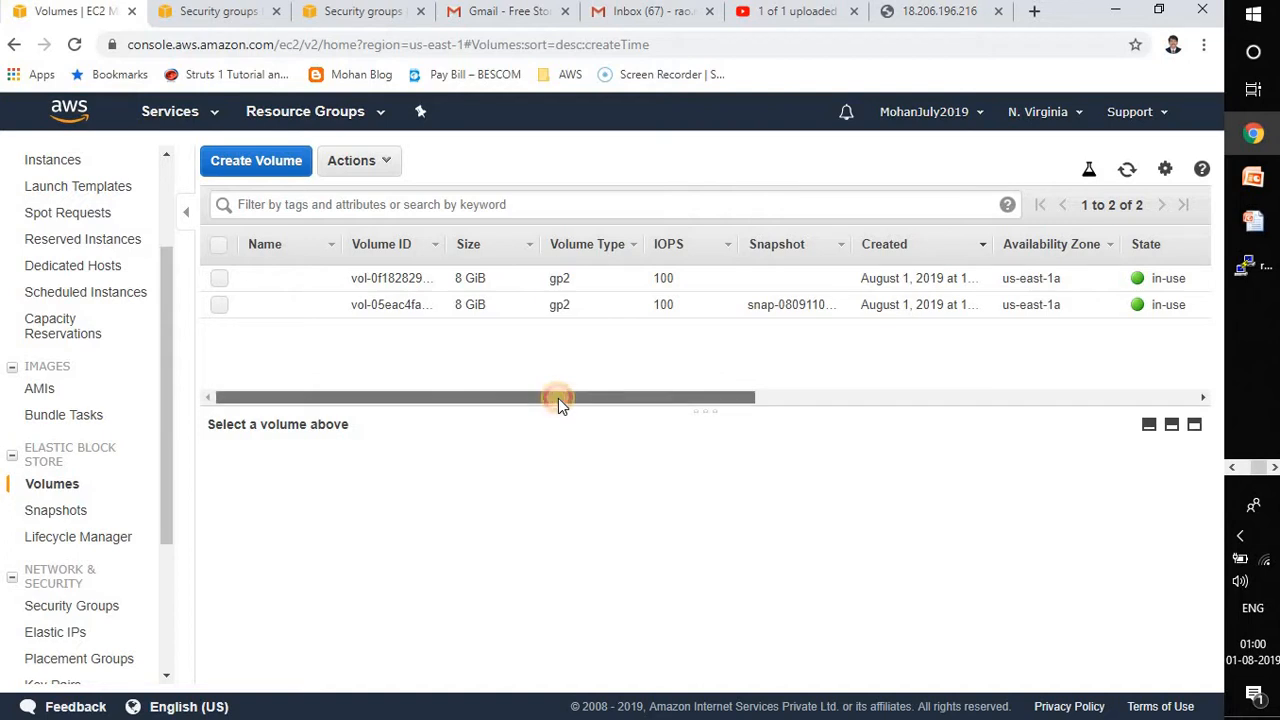
mouse_move(558, 398)
mouse_down()
mouse_move(1071, 438)
mouse_move(545, 410)
mouse_up()
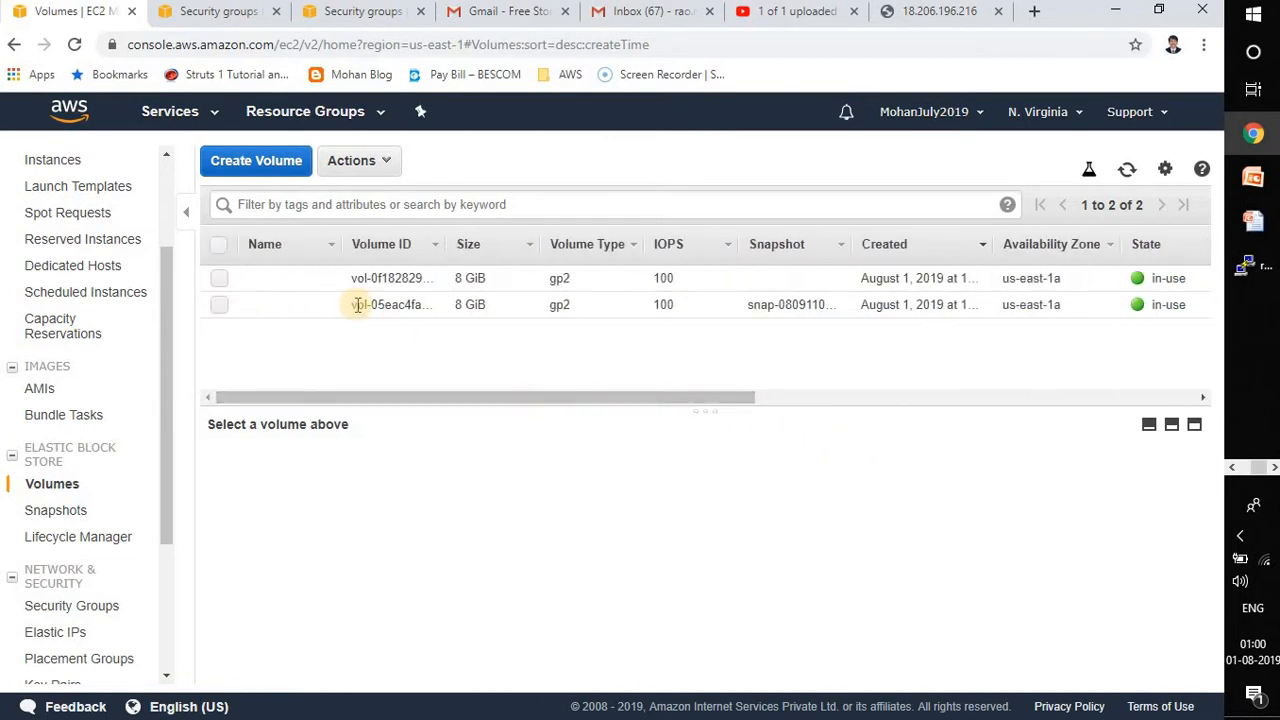
Go through the EC2 dashboard to the running instances, select the running t2.micro instance and highlight its availability zone
click(213, 117)
click(289, 262)
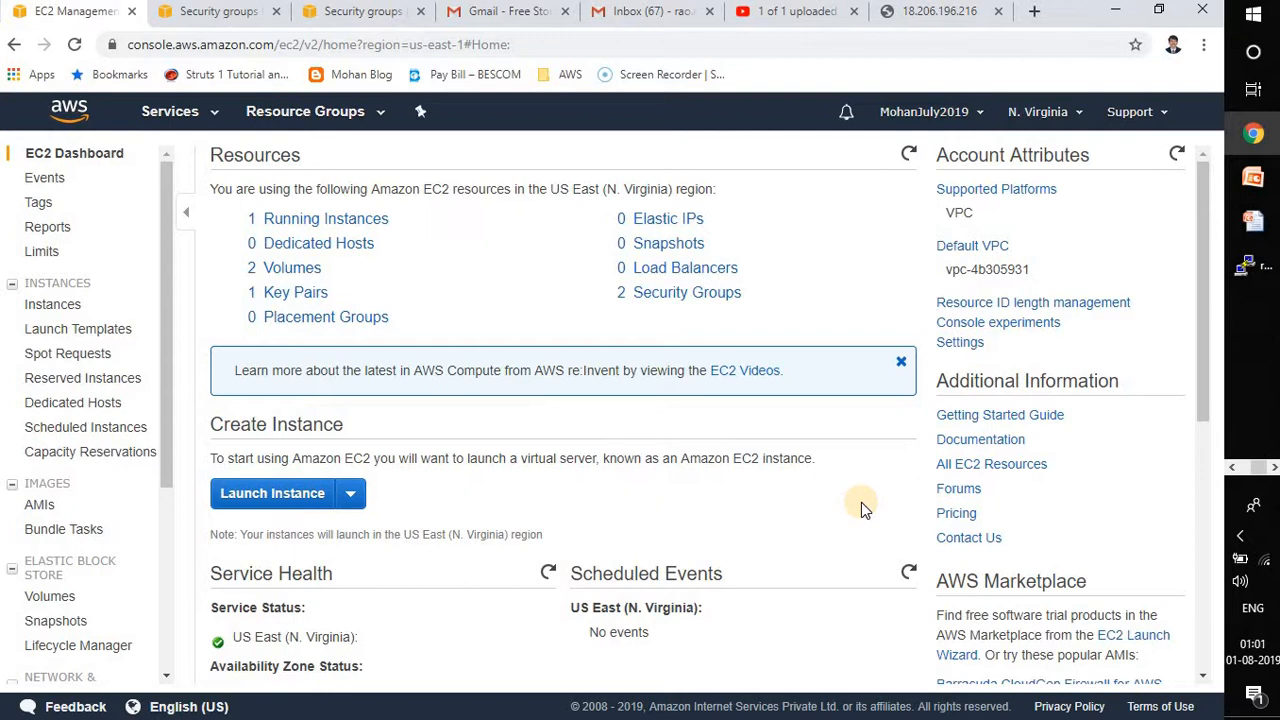
click(370, 222)
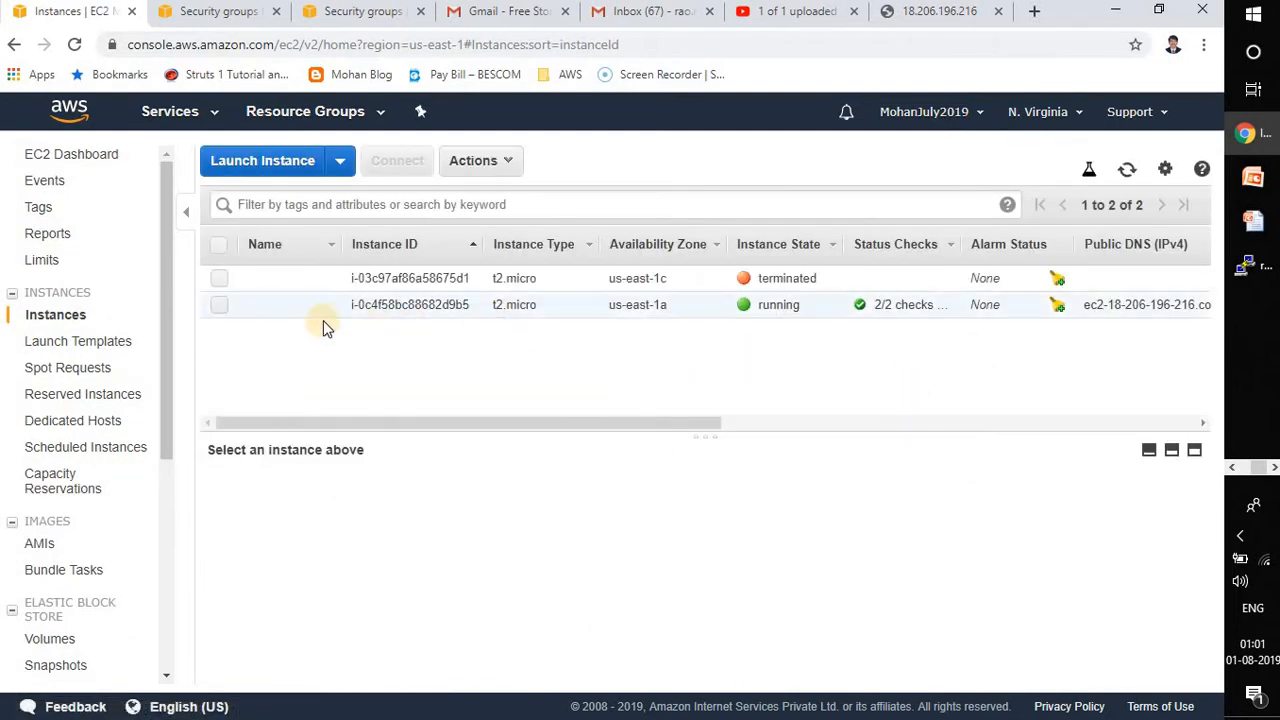
click(221, 305)
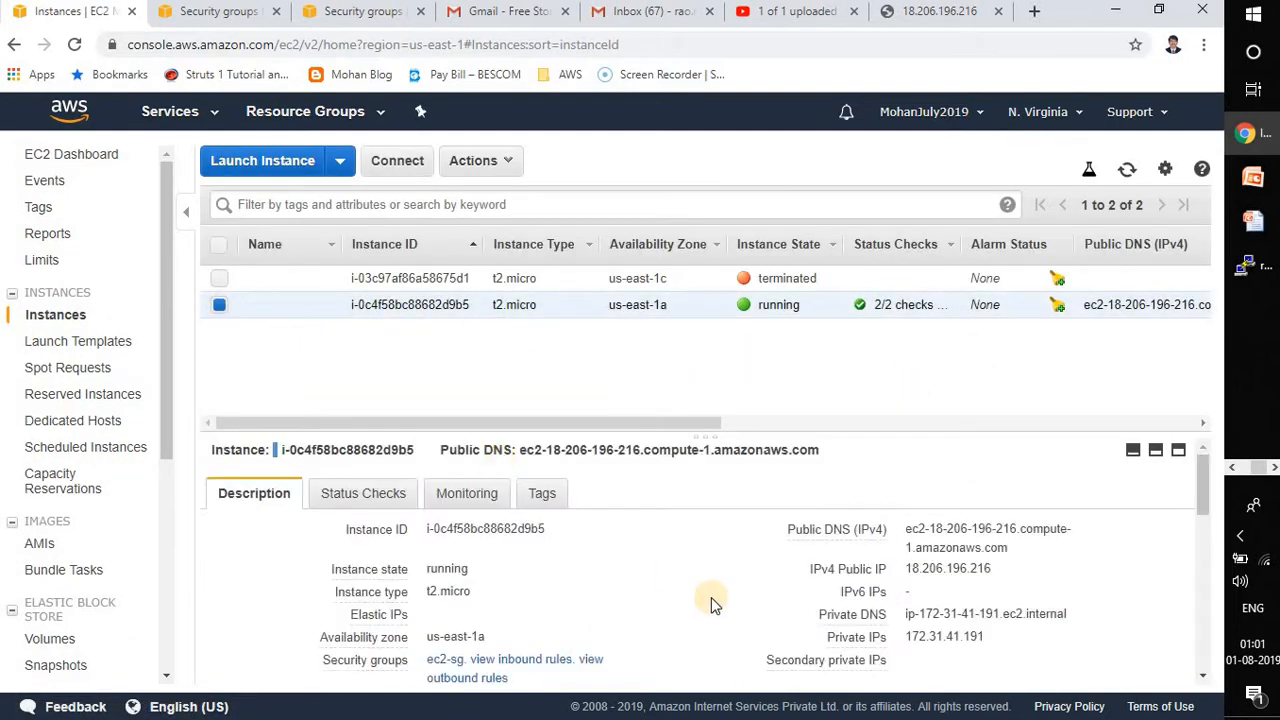
triple_click(430, 636)
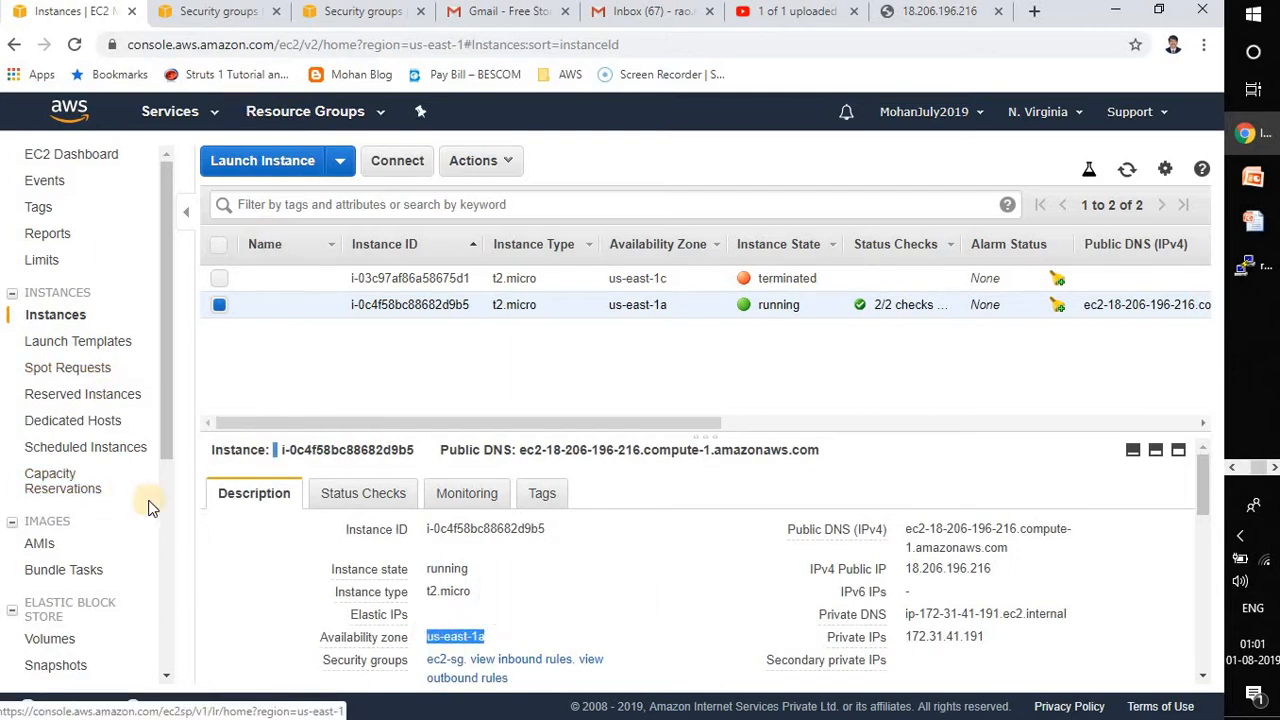
Create a 100 GiB General Purpose SSD (gp2) volume in availability zone us-east-1a and return to the volume list
scroll(167, 485, down, 1)
scroll(167, 482, down, 2)
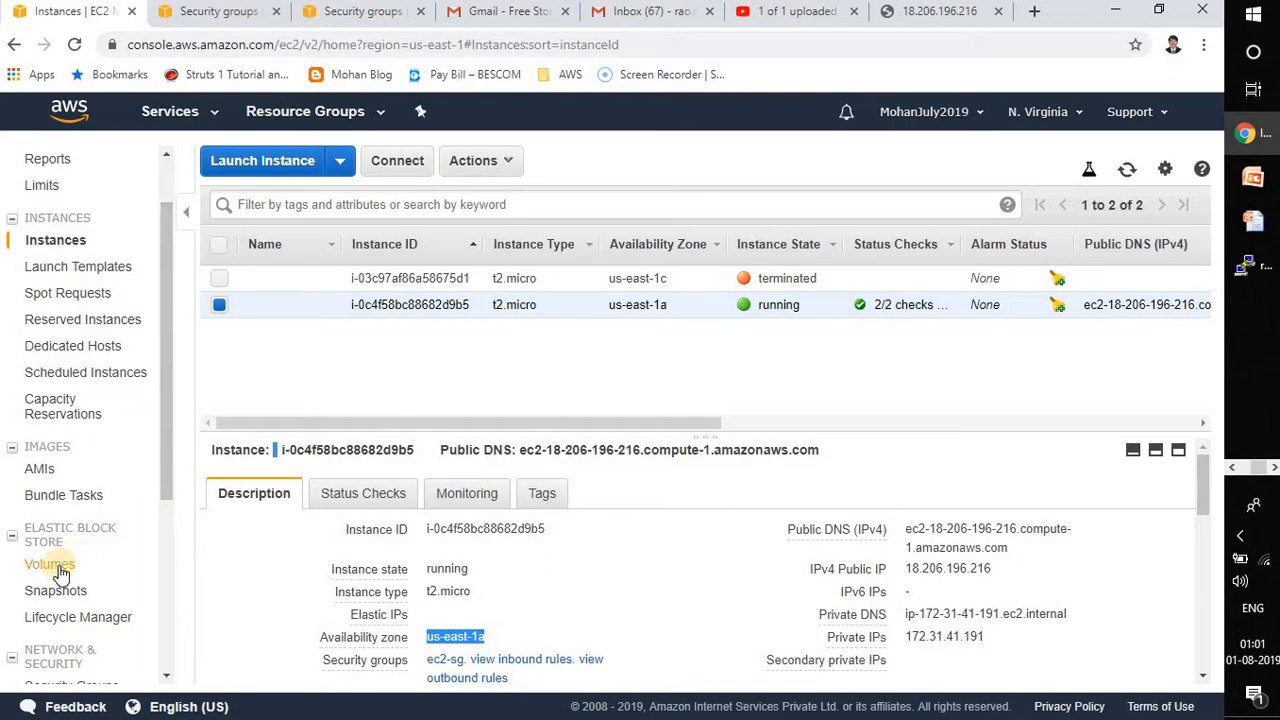
click(55, 566)
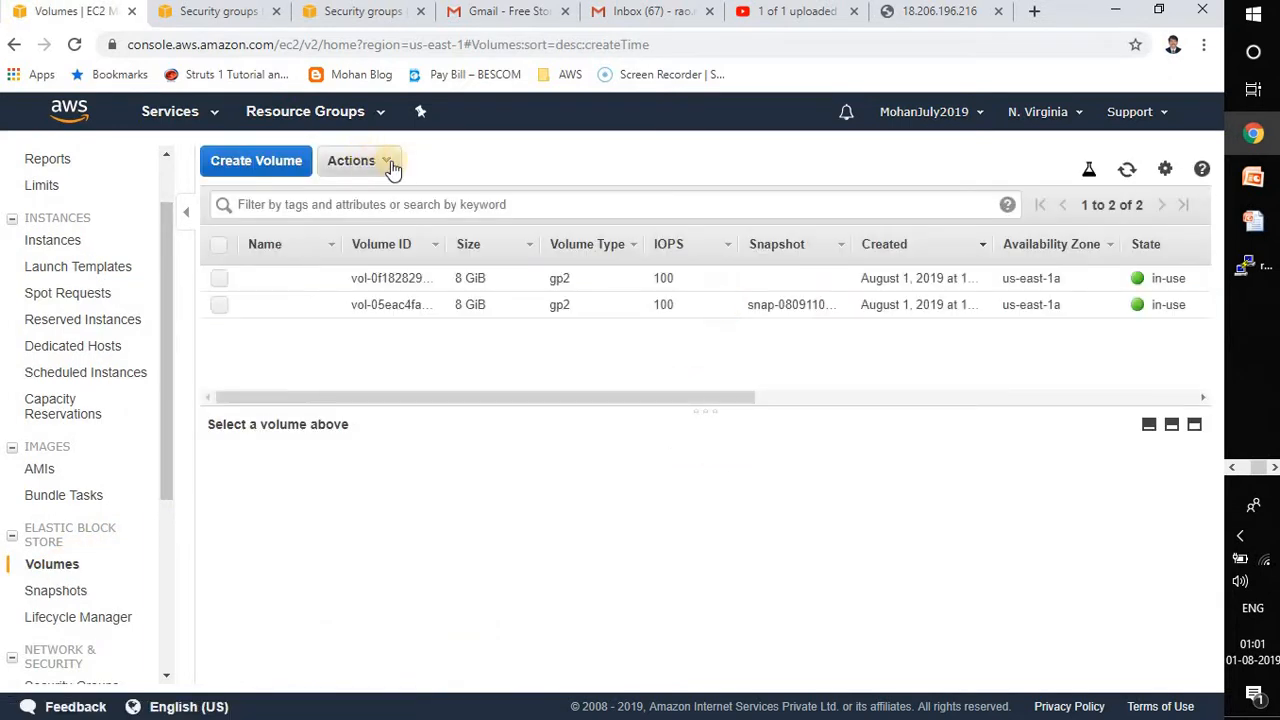
click(288, 163)
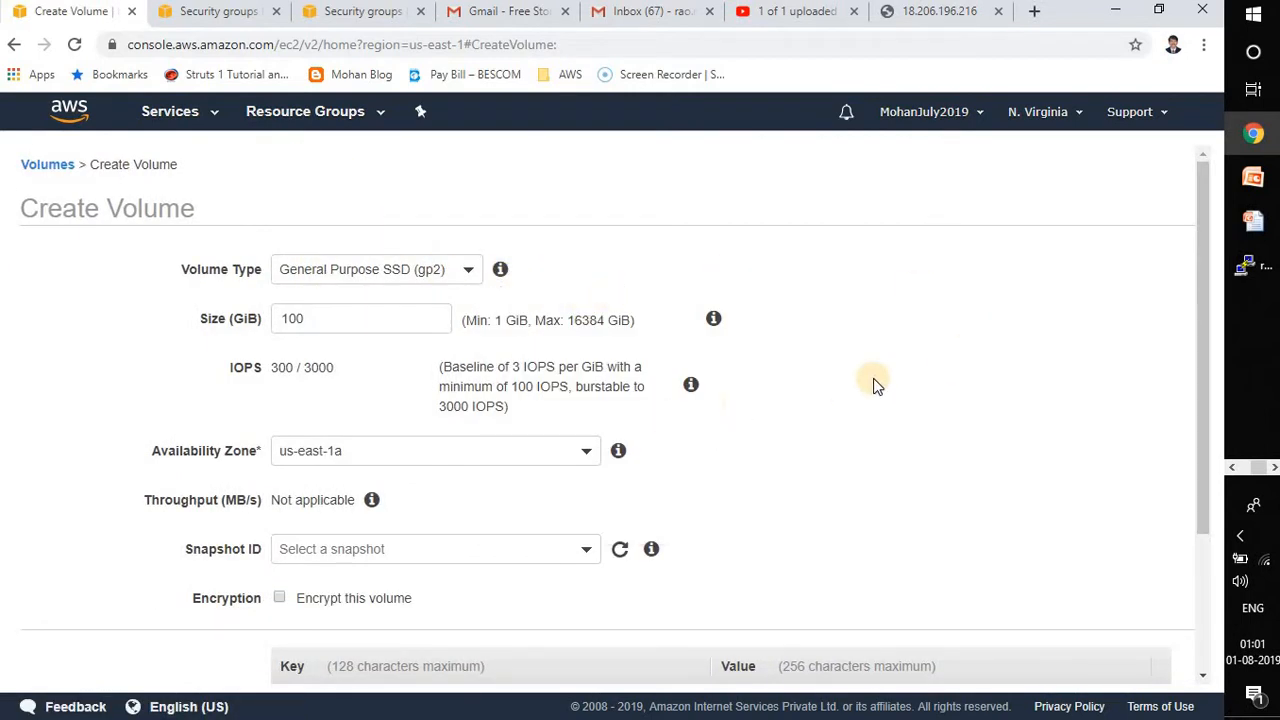
drag(1202, 291, 1203, 372)
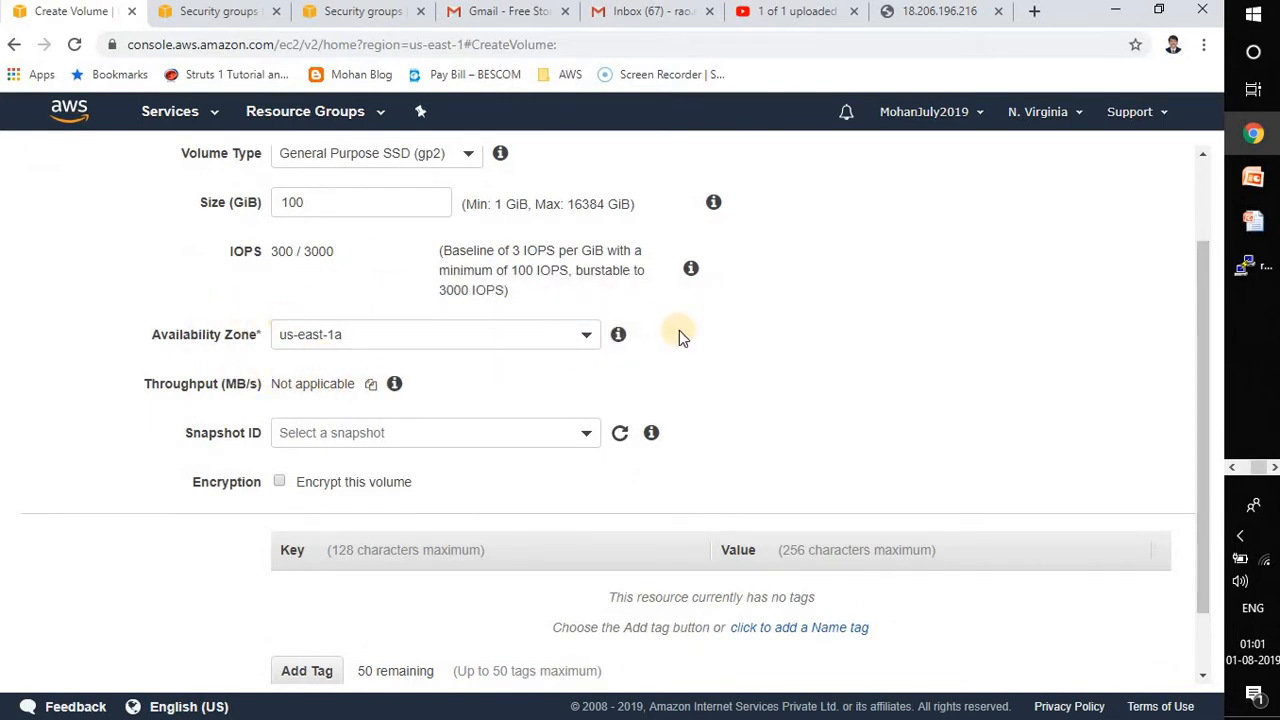
drag(1206, 316, 1205, 397)
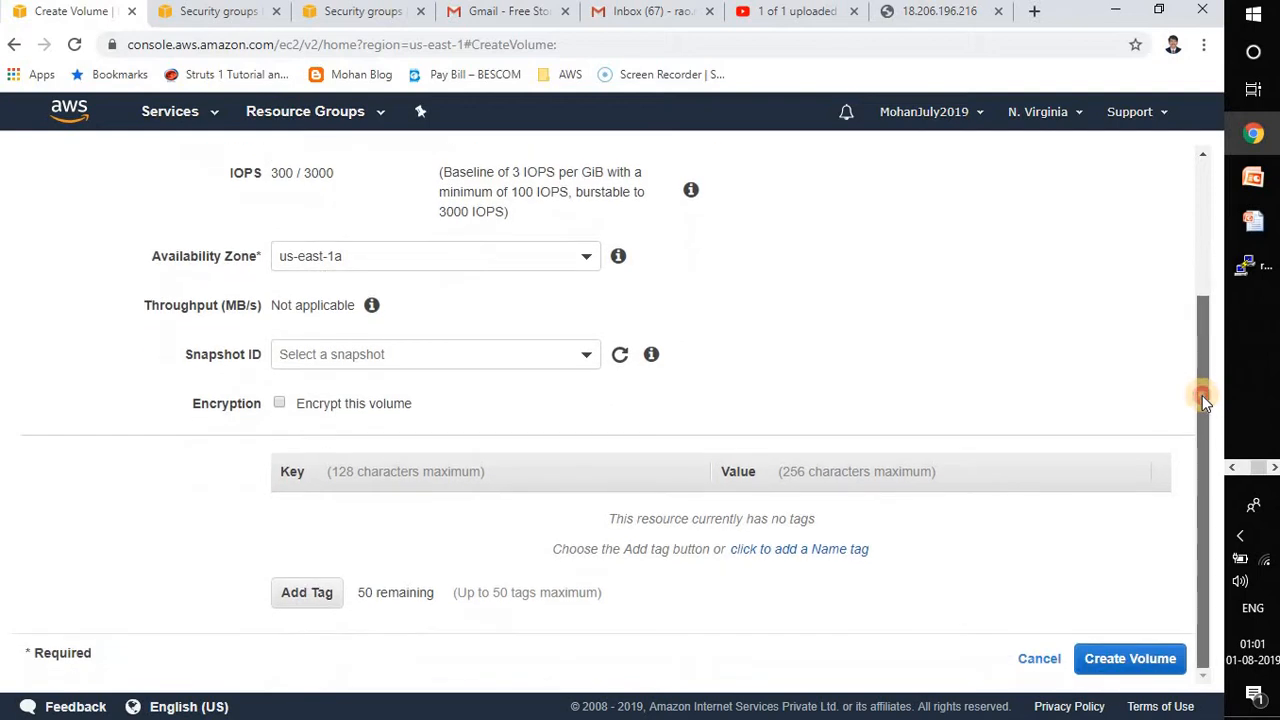
click(1120, 660)
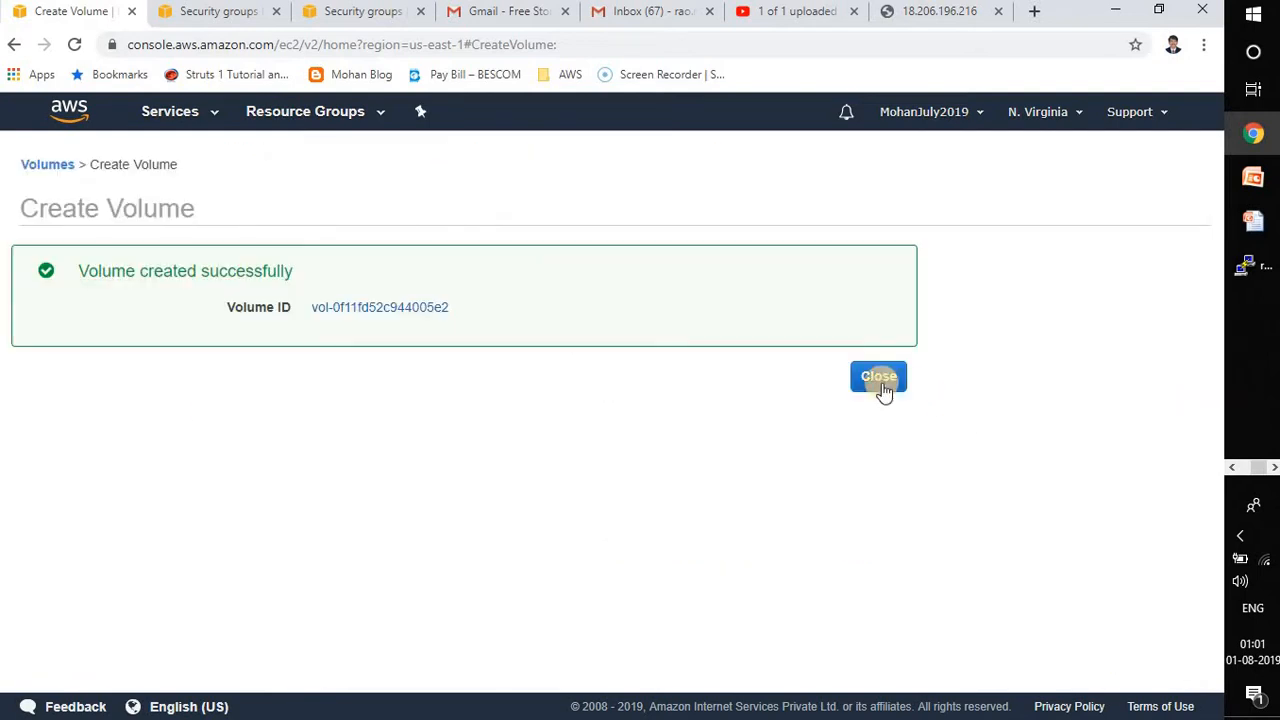
click(880, 380)
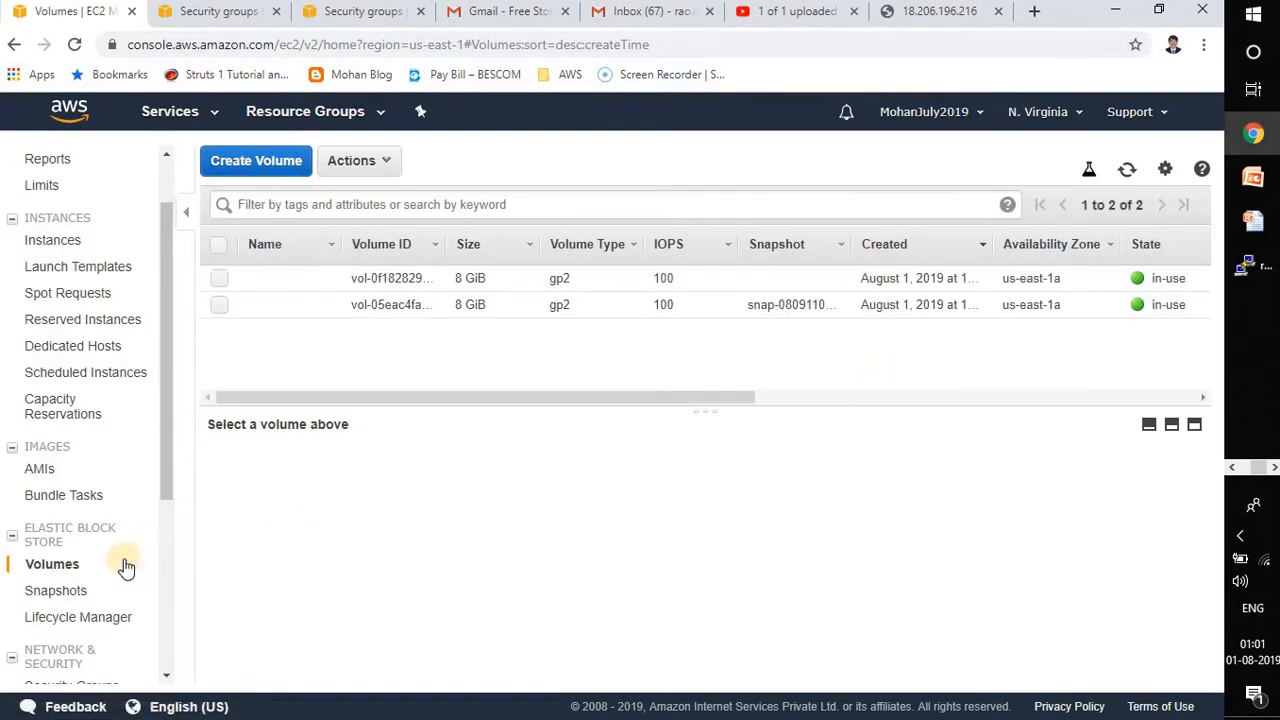
Create a second 100 GiB General Purpose SSD (gp2) volume, setting its availability zone to us-east-1b
click(284, 161)
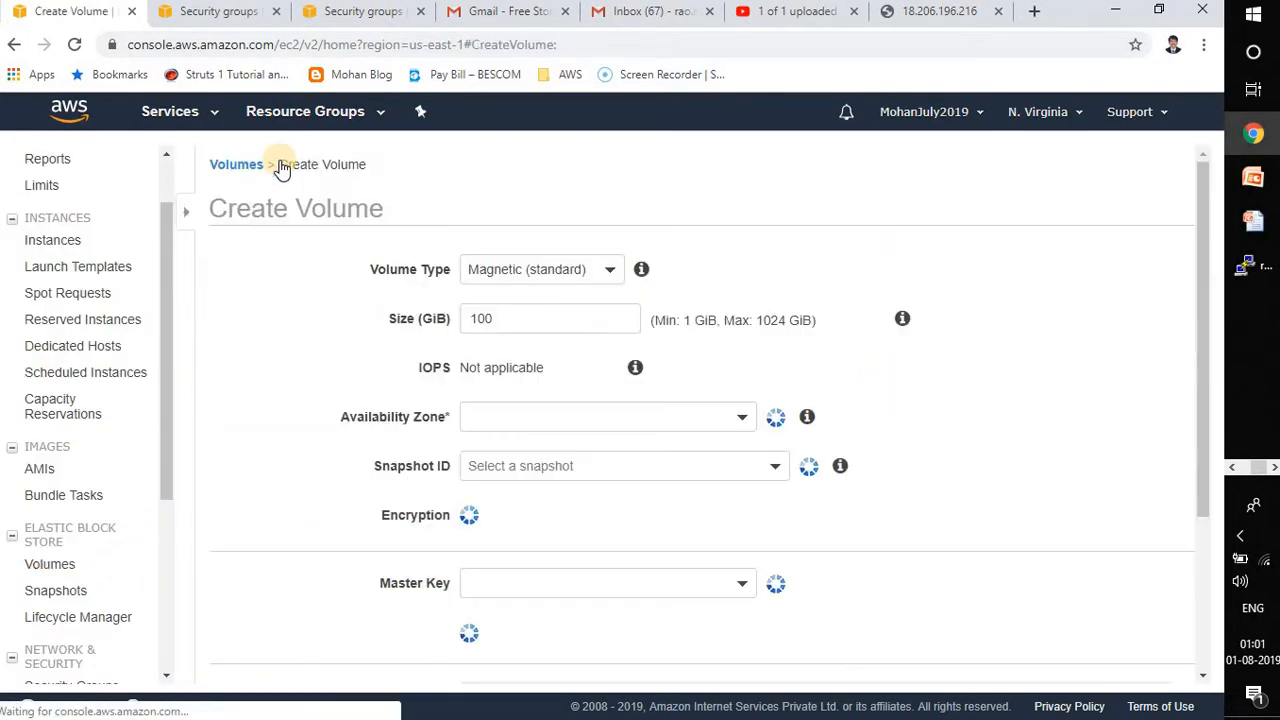
click(418, 450)
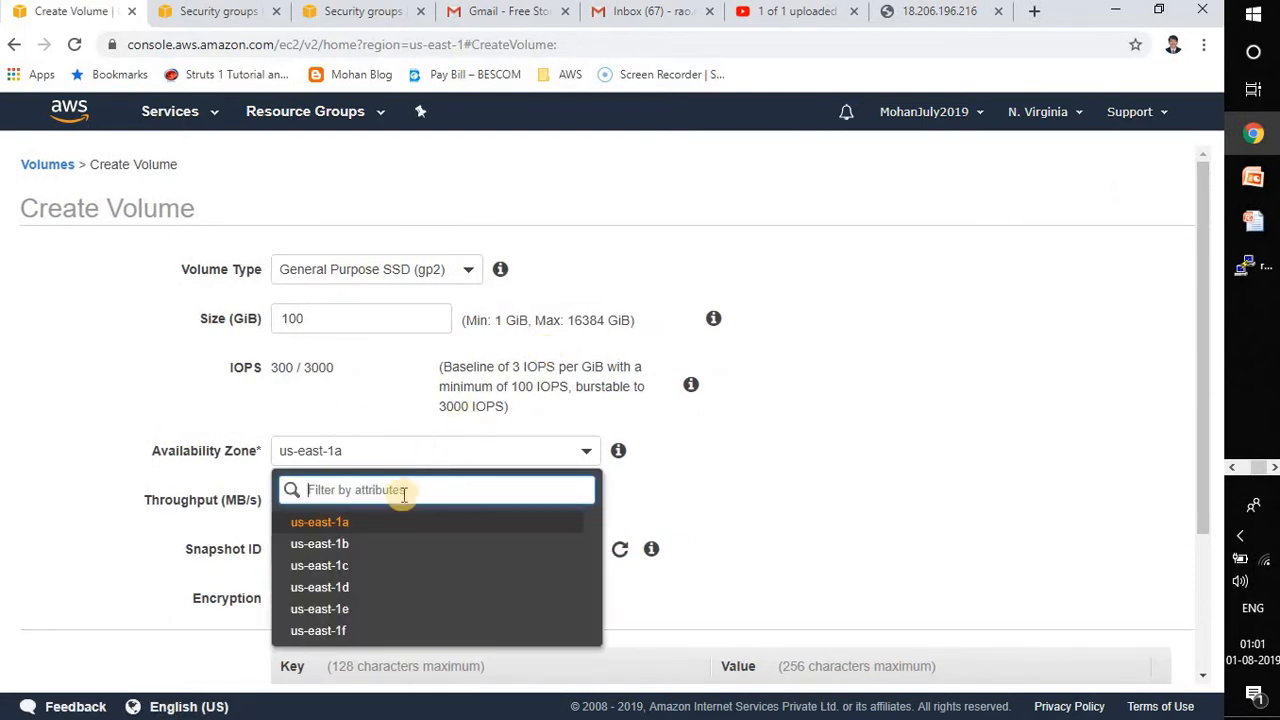
click(367, 545)
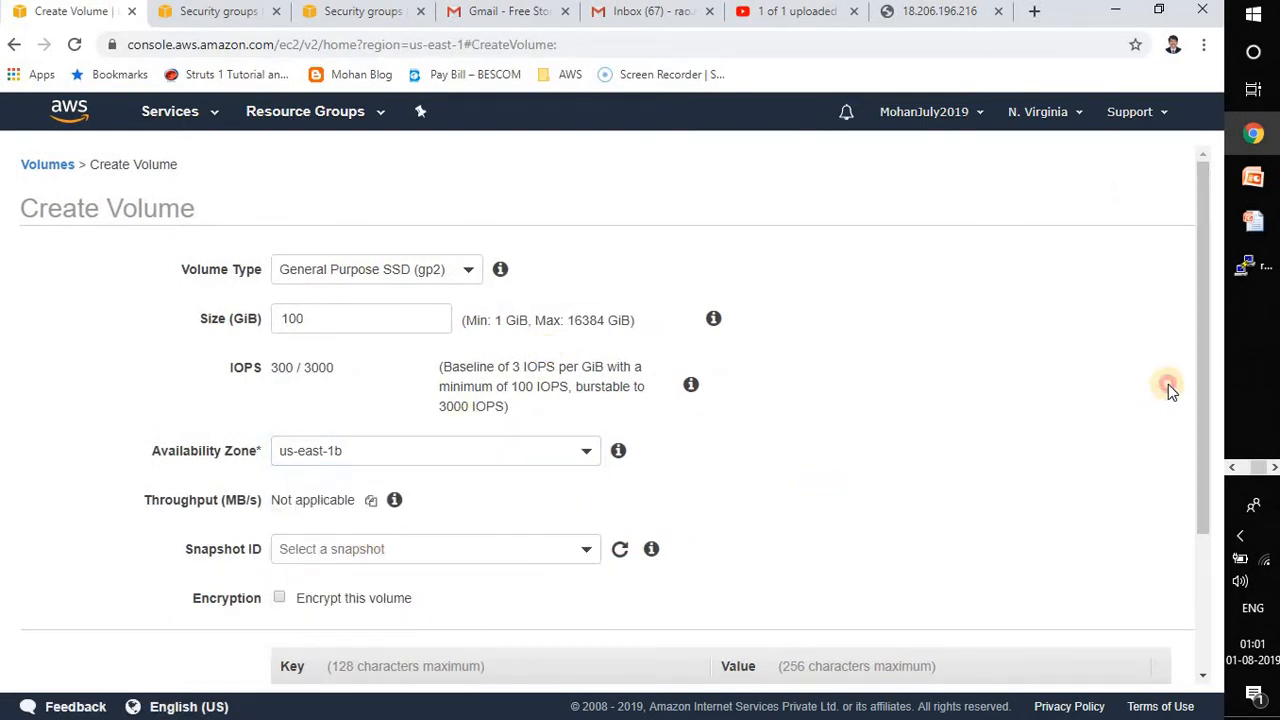
drag(1198, 344, 1197, 504)
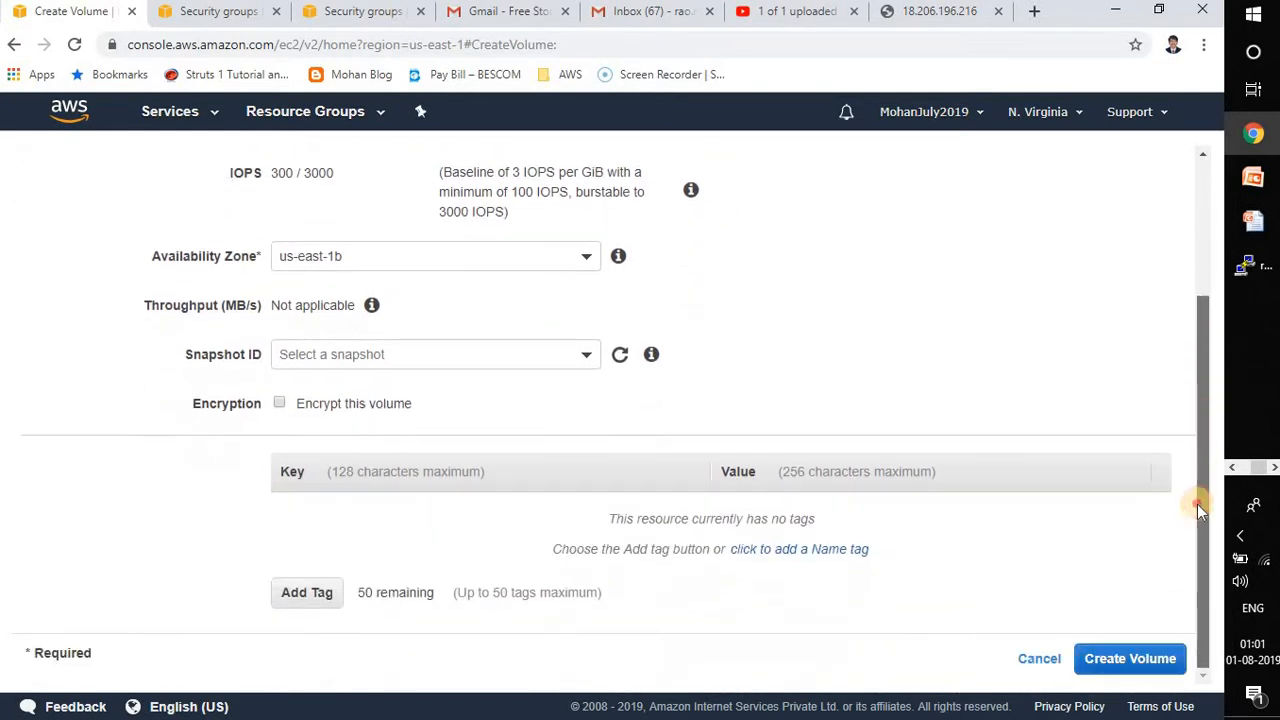
click(1138, 658)
click(889, 382)
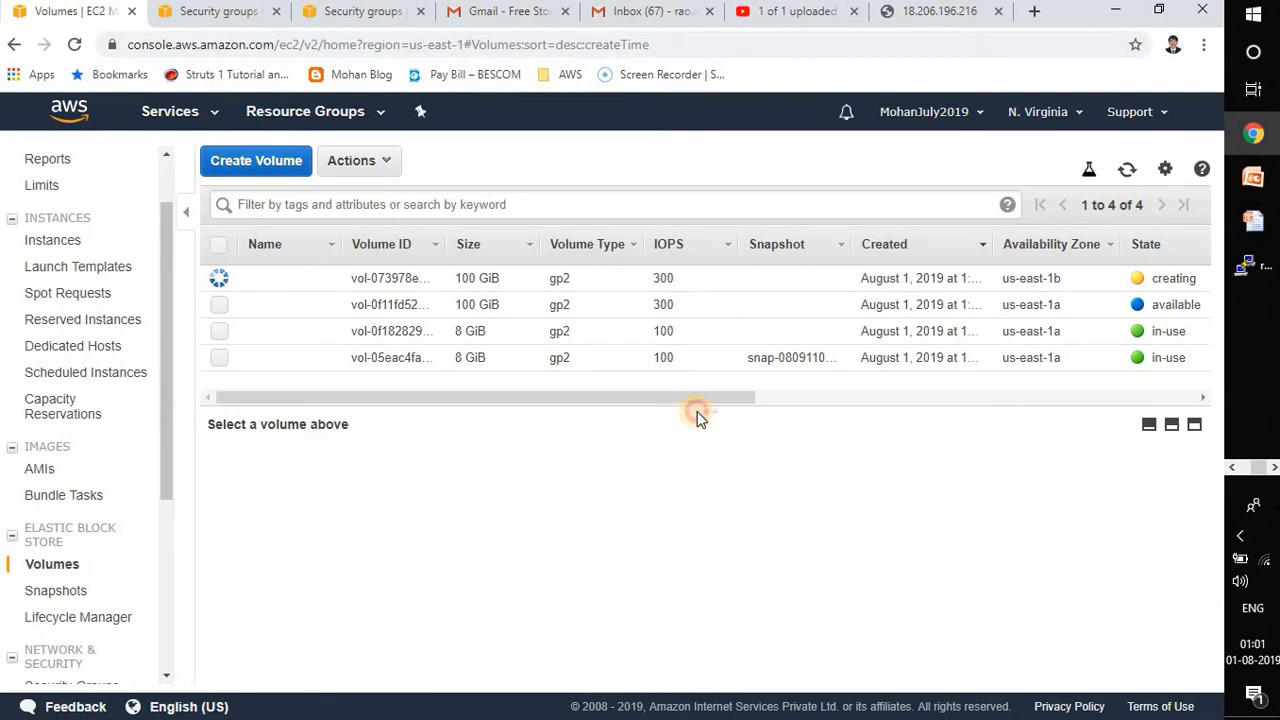
Enlarge the volume list, highlight the availability zone of the new 100 GiB us-east-1a volume and select that volume
drag(705, 413, 706, 461)
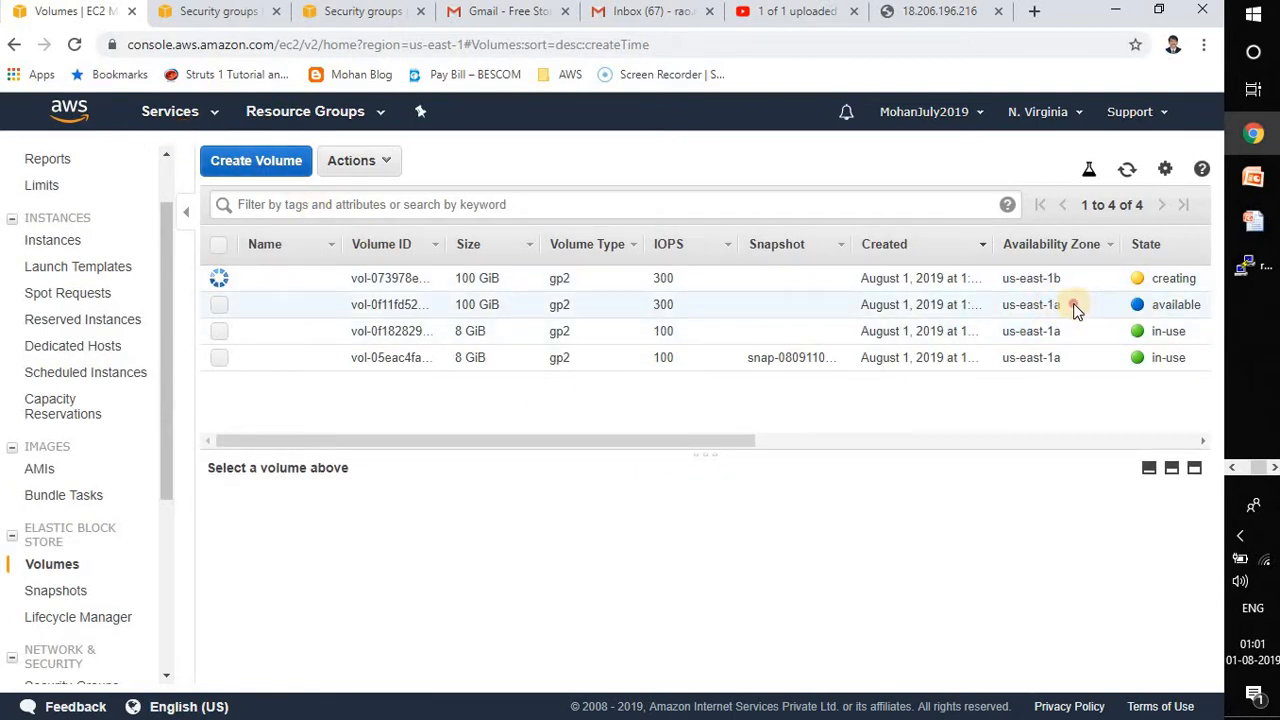
drag(1061, 305, 1003, 306)
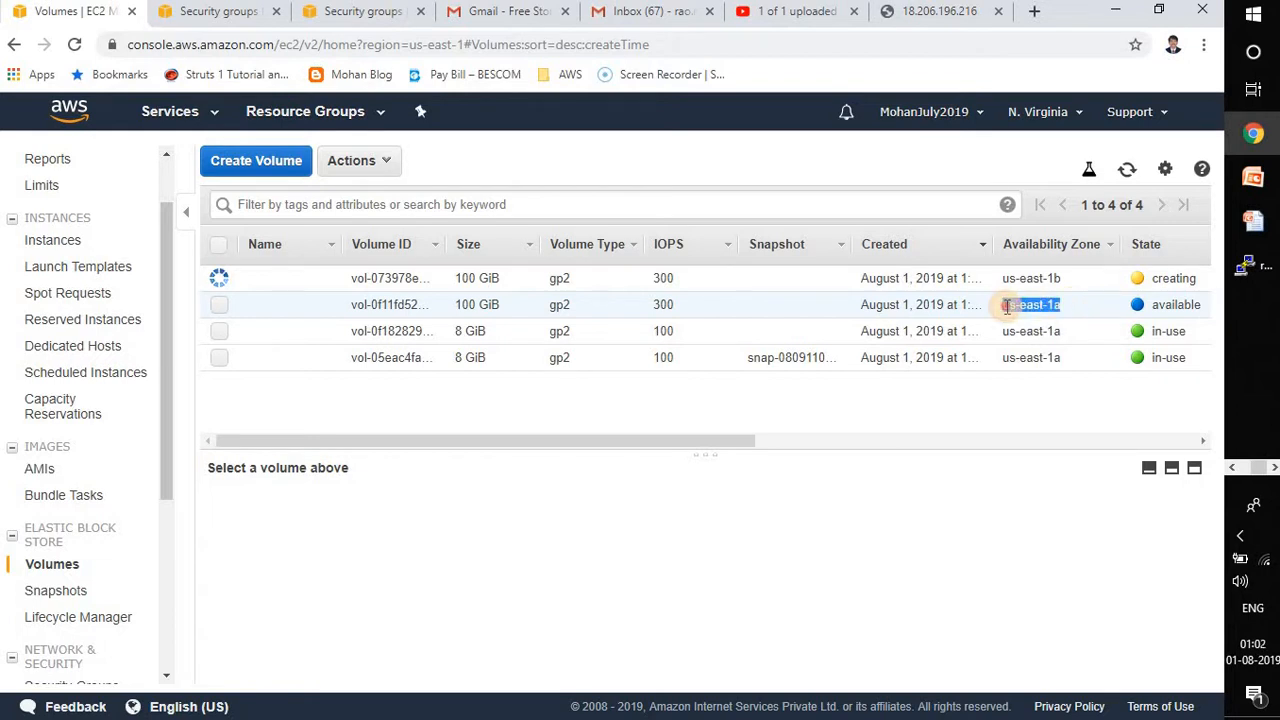
click(1007, 307)
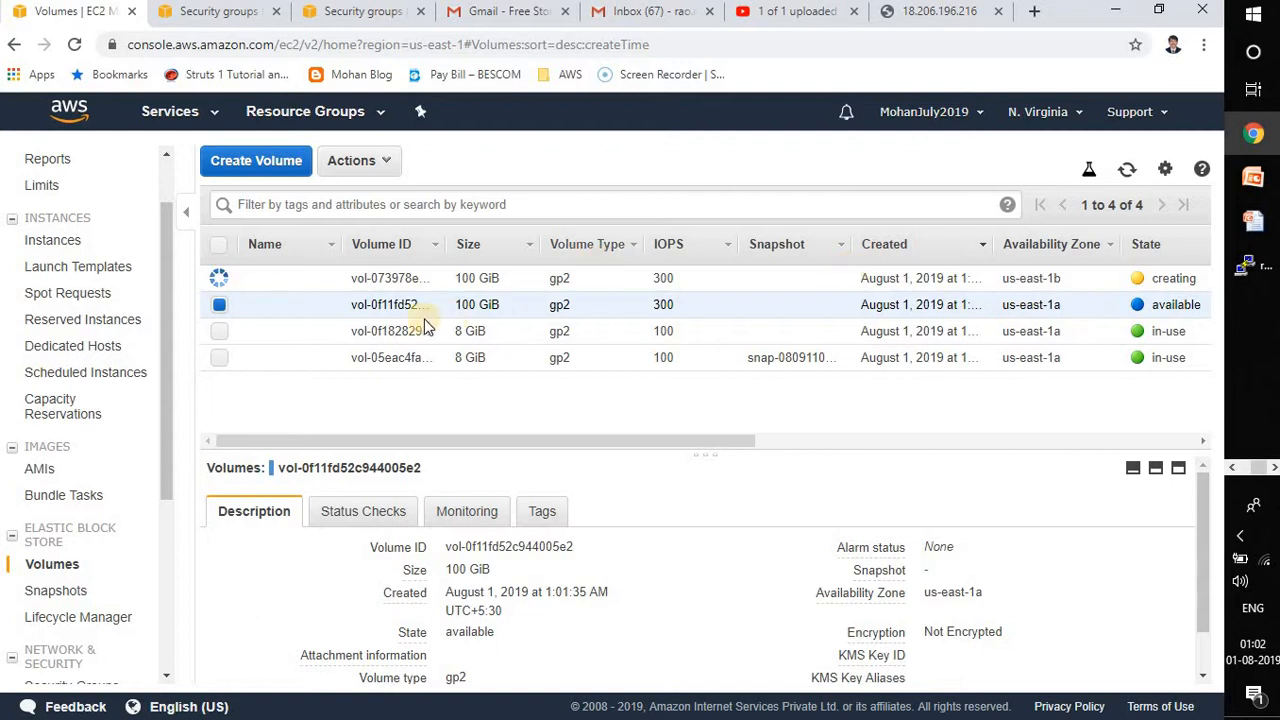
Attach the selected 100 GiB us-east-1a volume to the running instance as device /dev/sdf
right_click(331, 300)
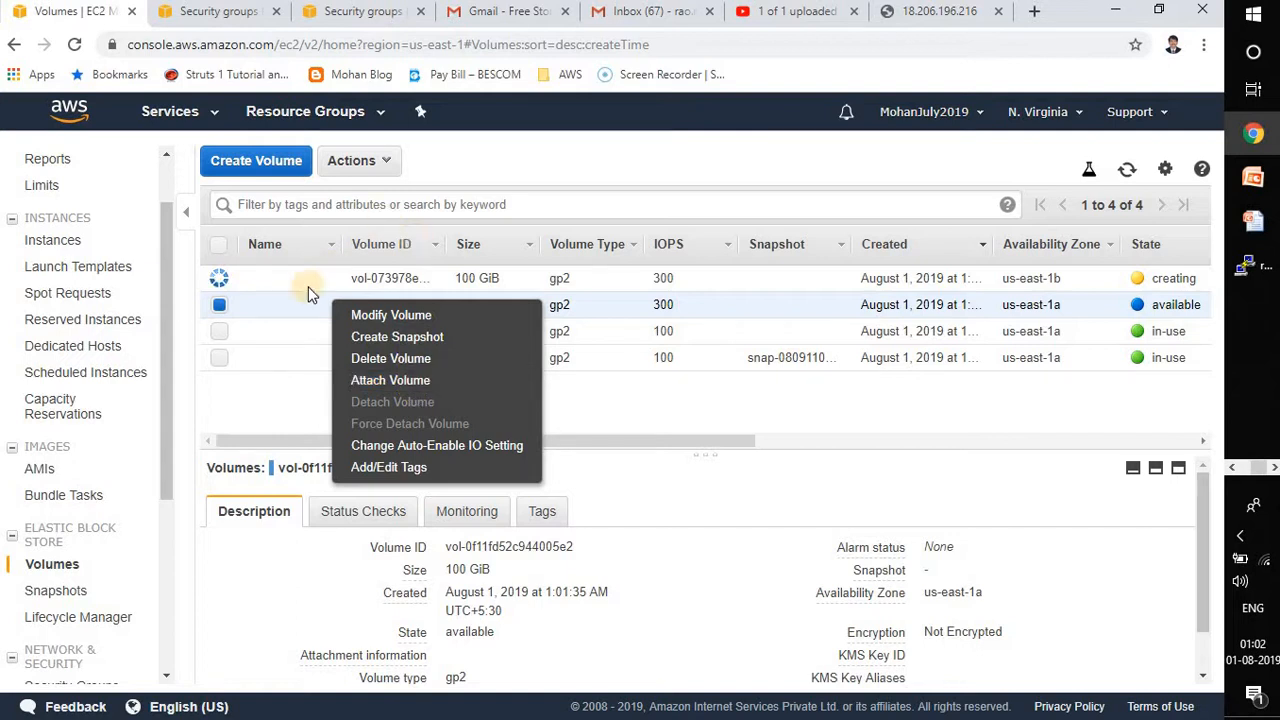
click(378, 170)
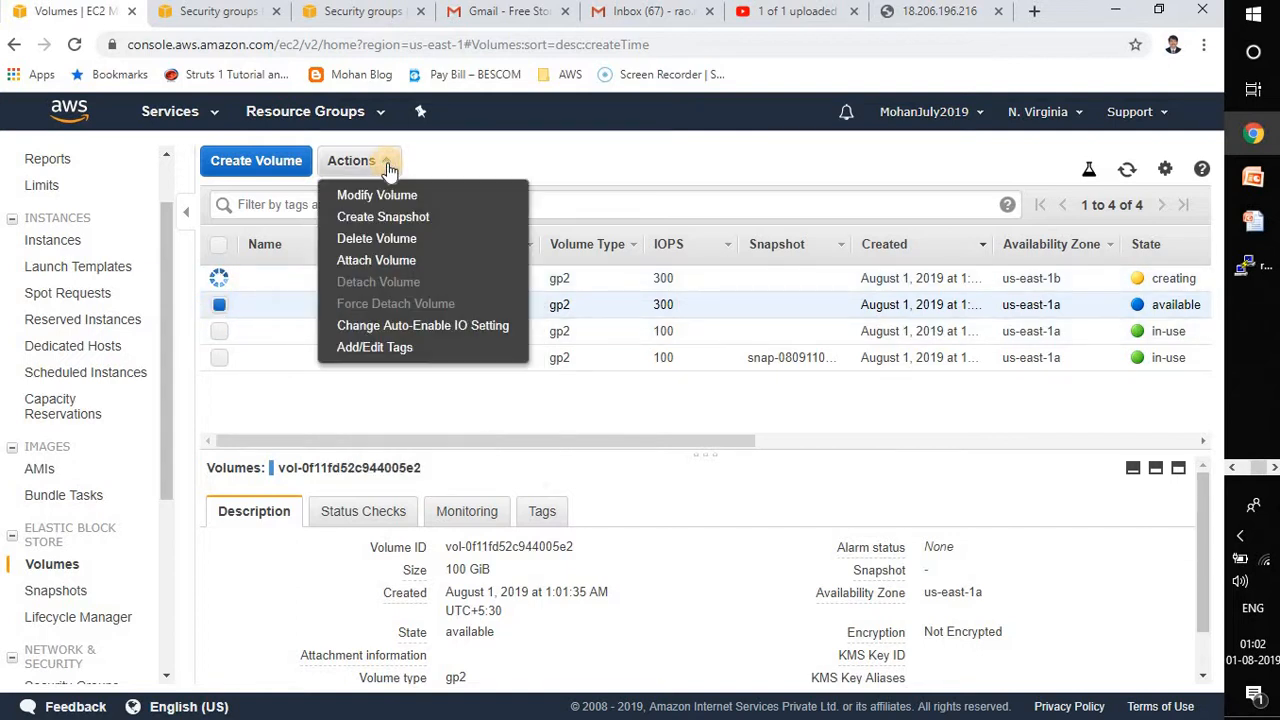
click(376, 260)
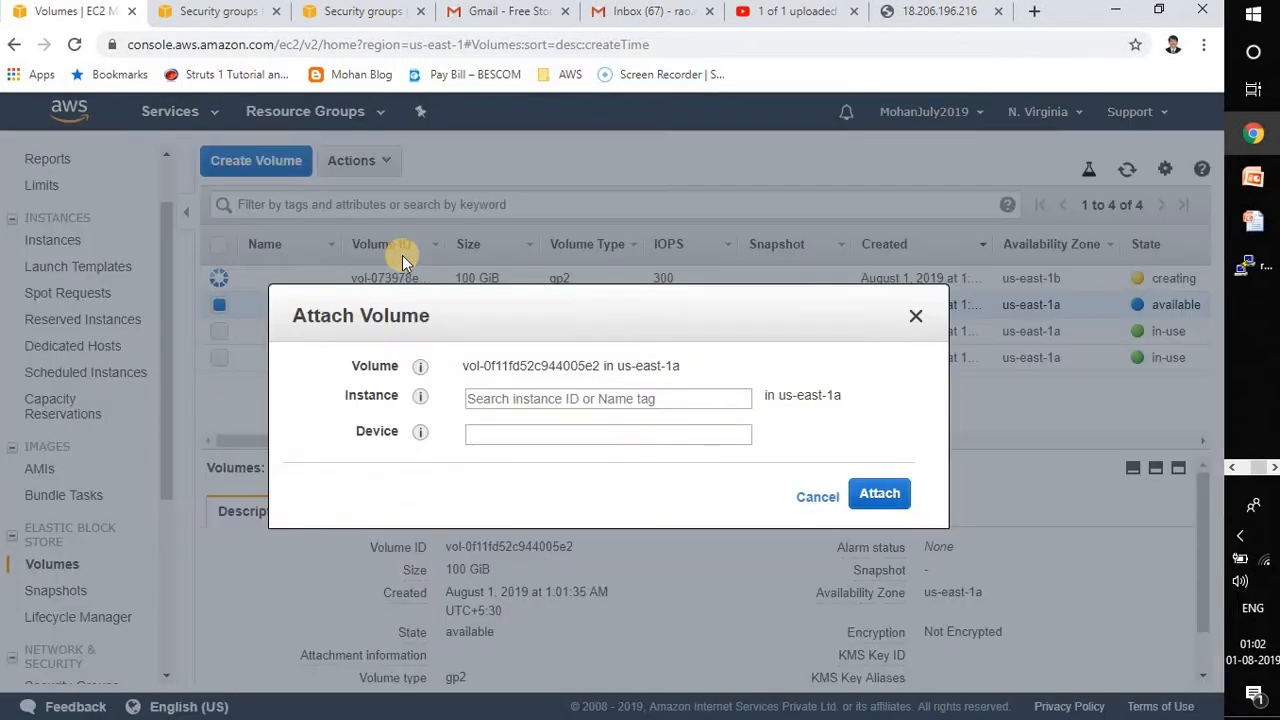
click(544, 400)
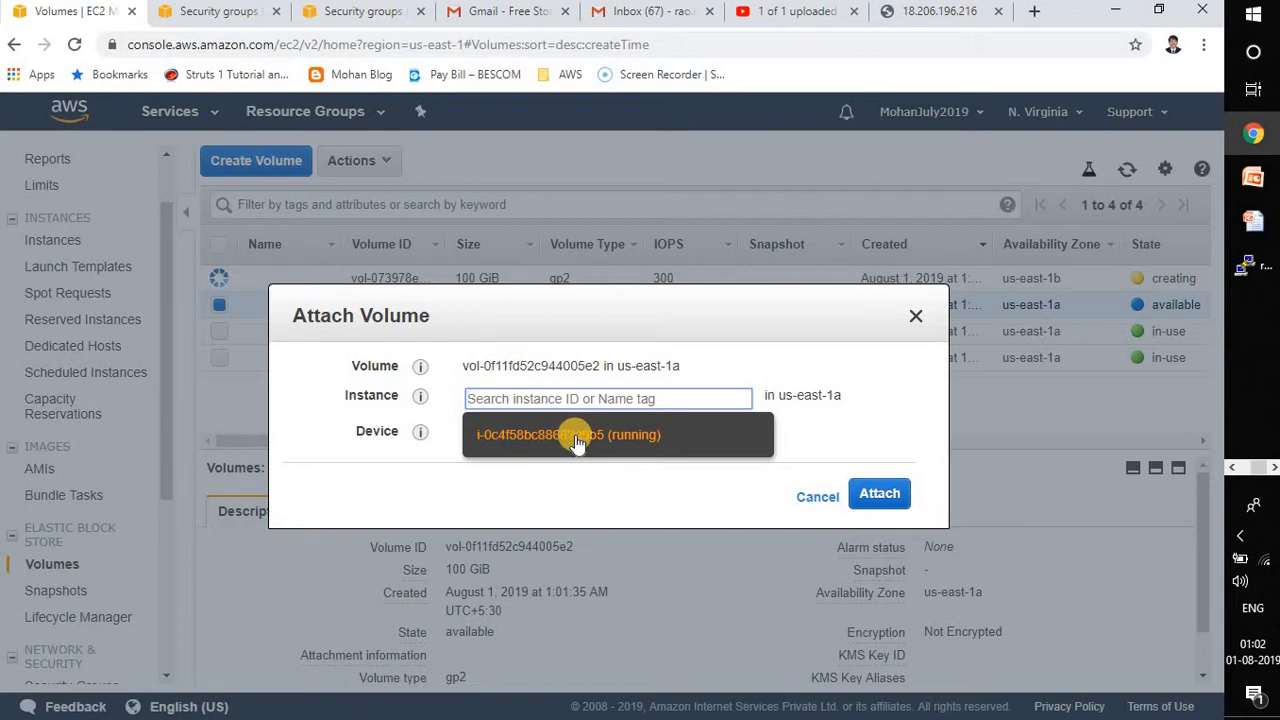
click(568, 436)
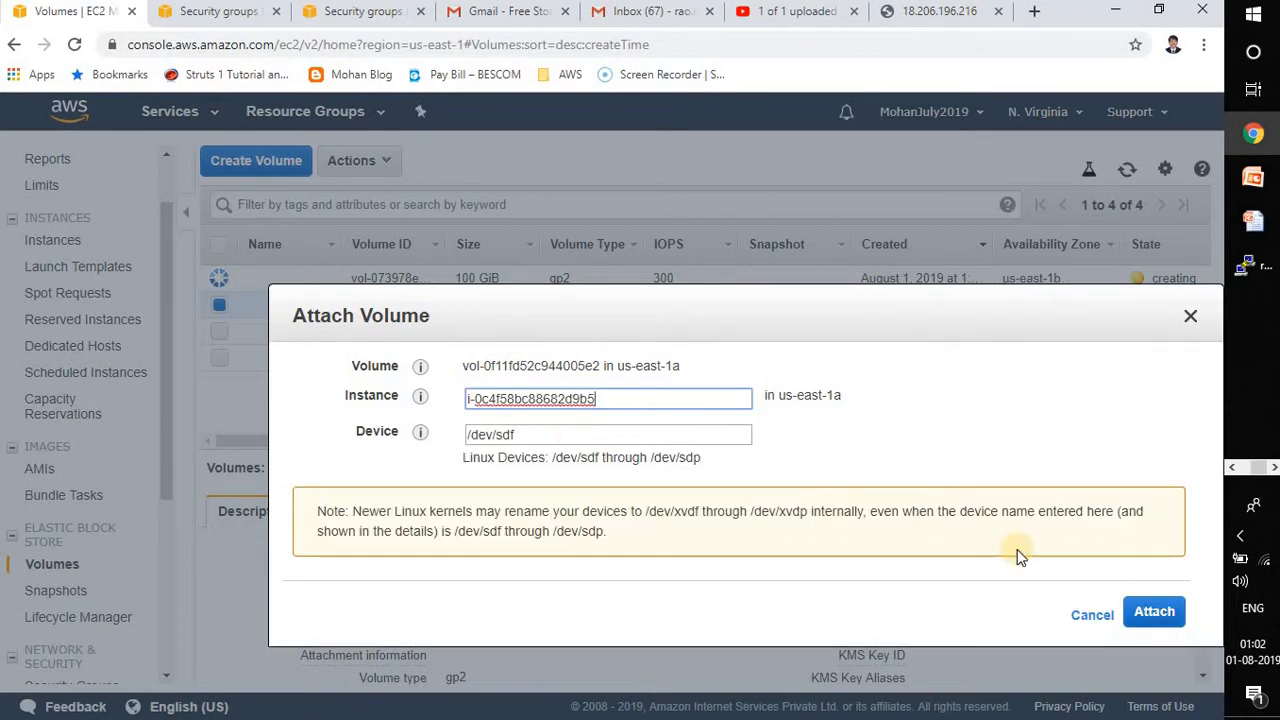
click(1151, 612)
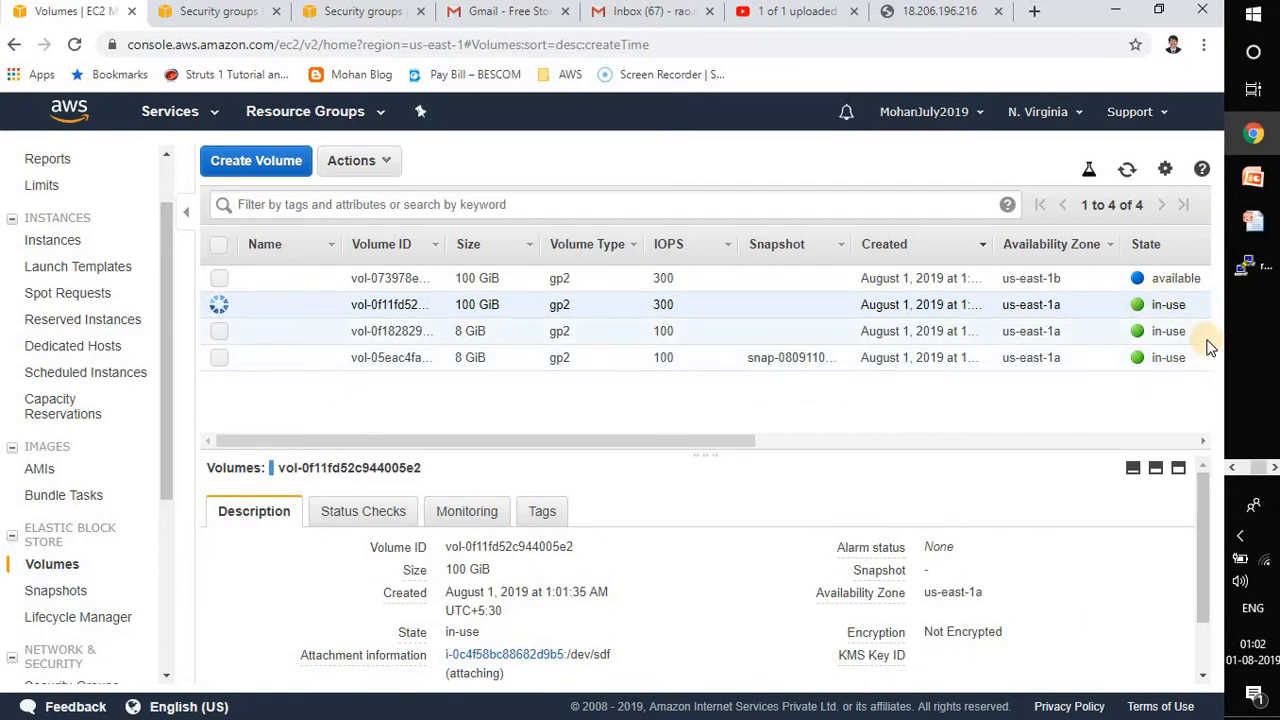
Try to attach the 100 GiB us-east-1b volume to an instance and highlight the availability zone required for the instance
click(250, 278)
right_click(361, 277)
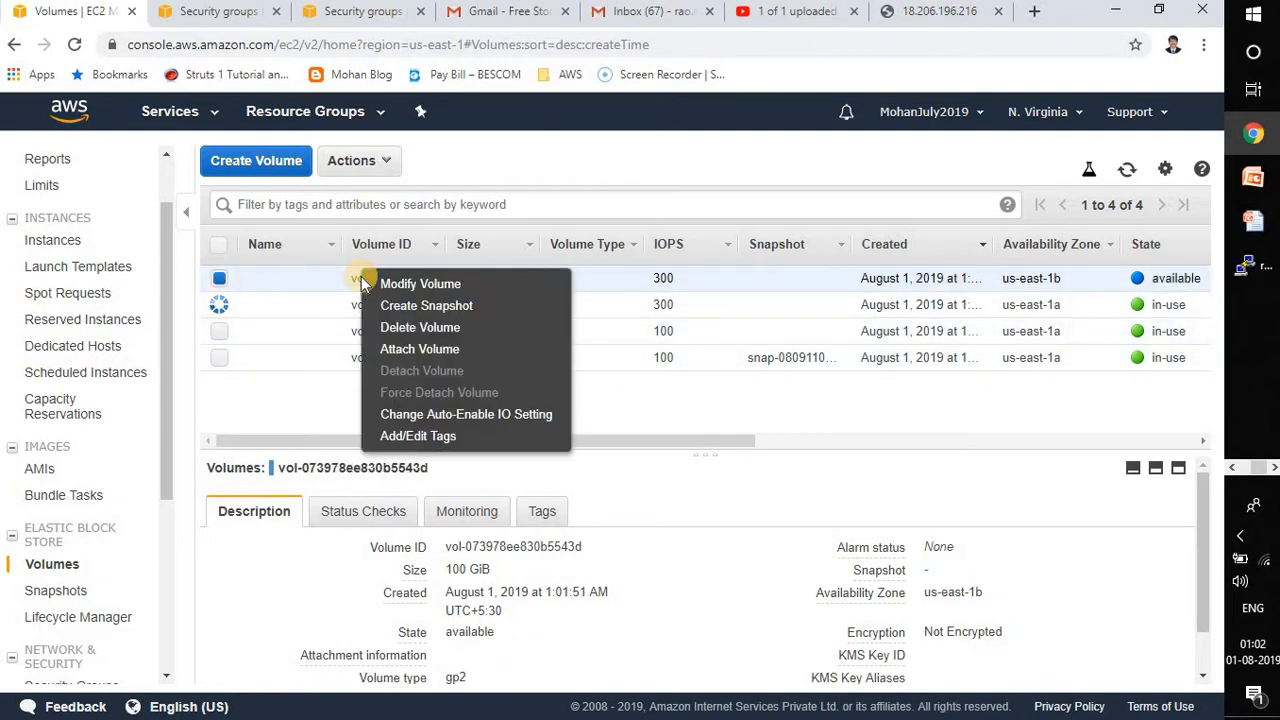
click(441, 350)
click(600, 402)
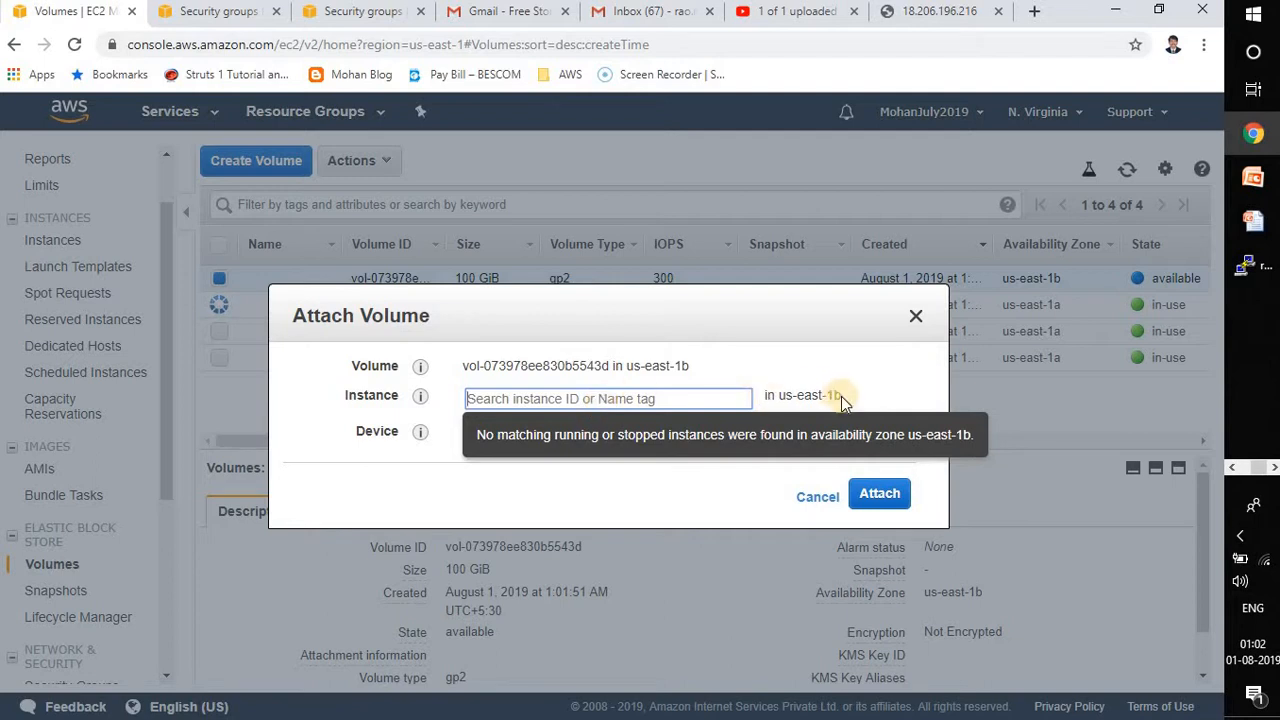
drag(842, 397, 781, 397)
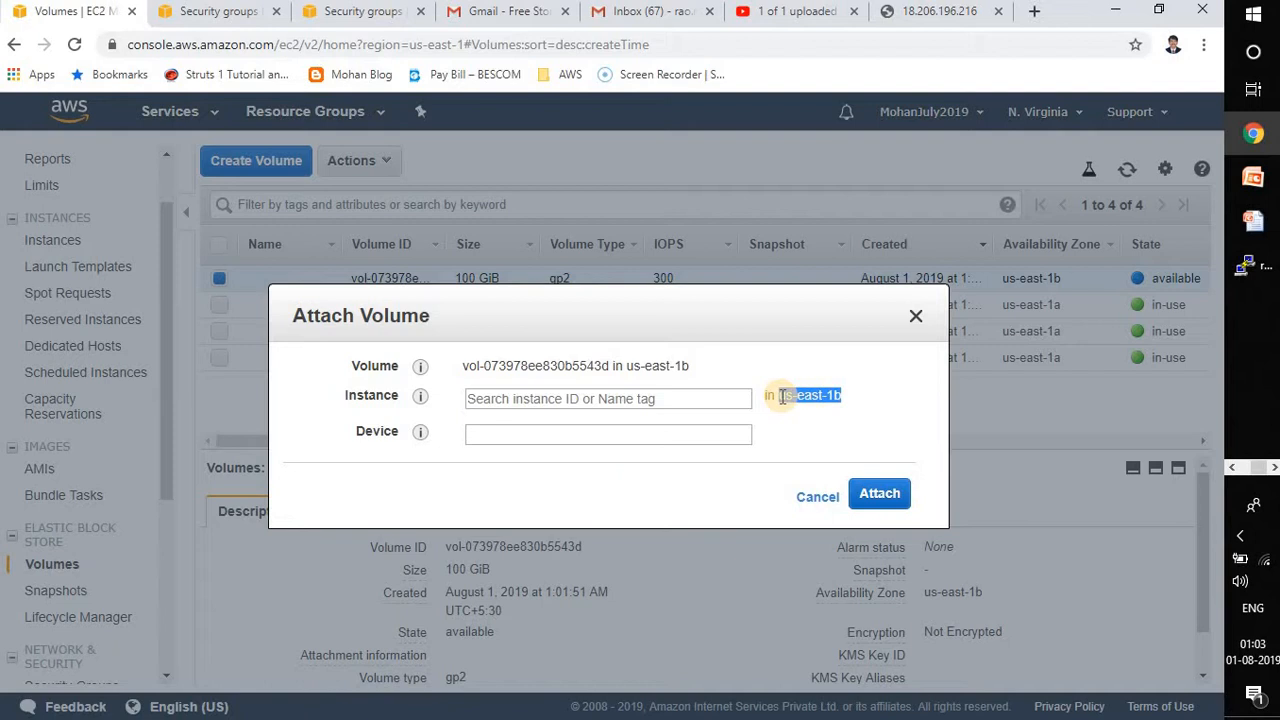
Switch to the presentation slideshow and advance to the "Interview questions on EC2" slide
key(alt+Tab)
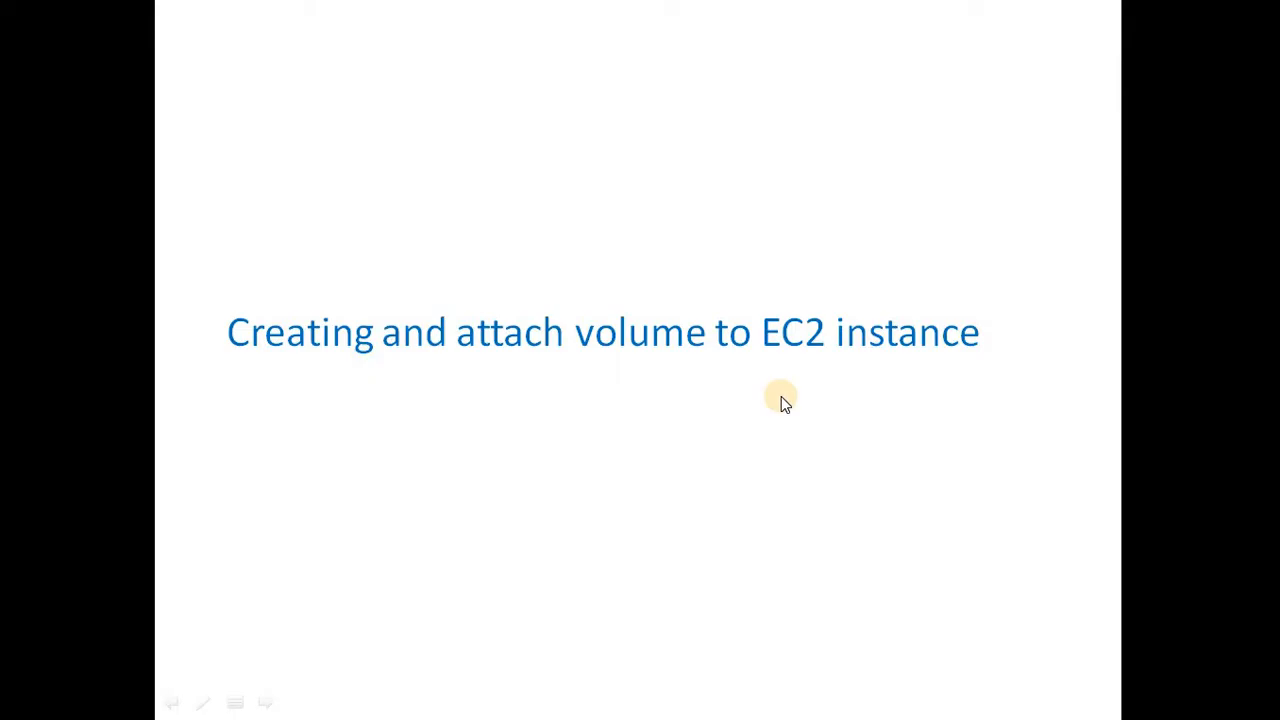
click(783, 399)
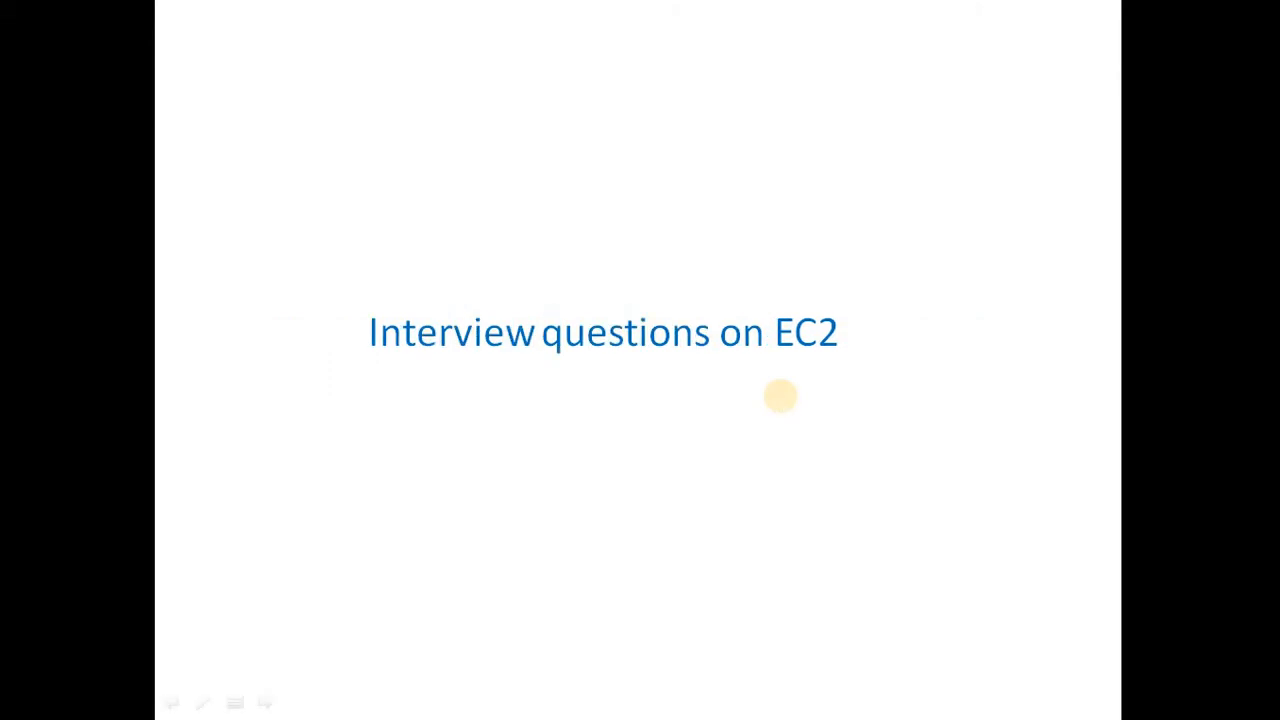
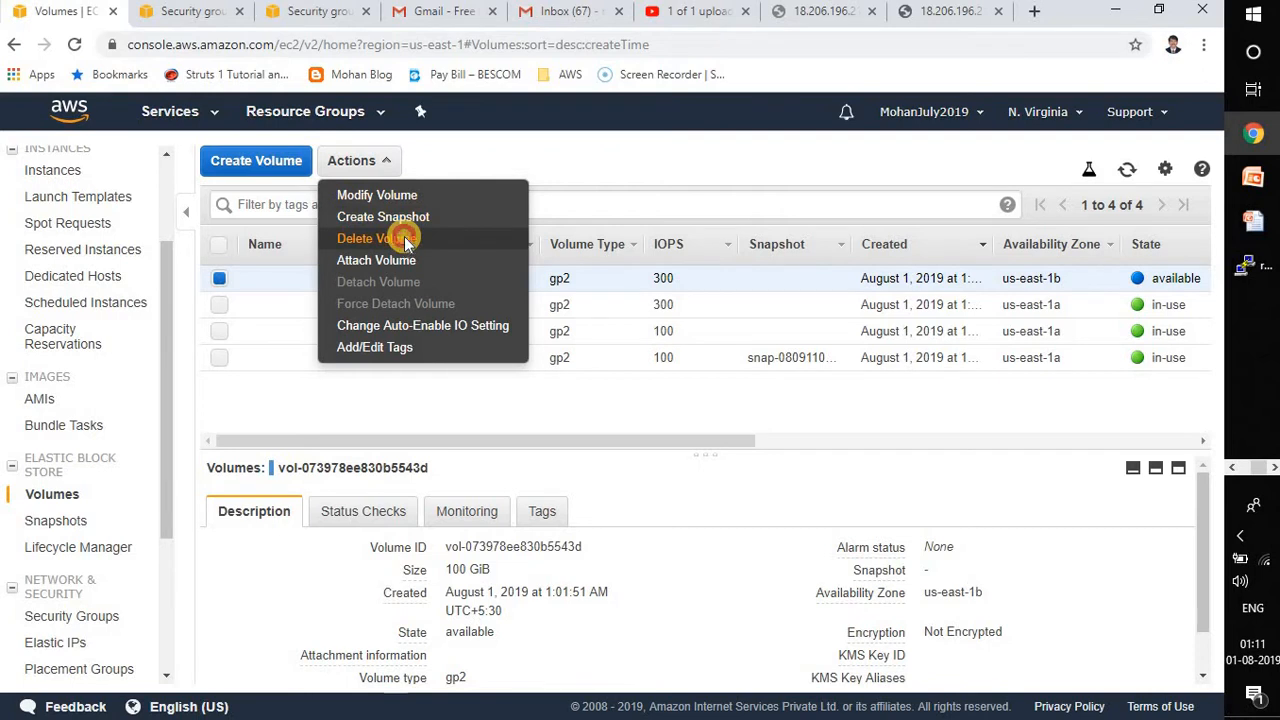
Delete the available 100 GiB volume in us-east-1b
click(407, 243)
click(729, 467)
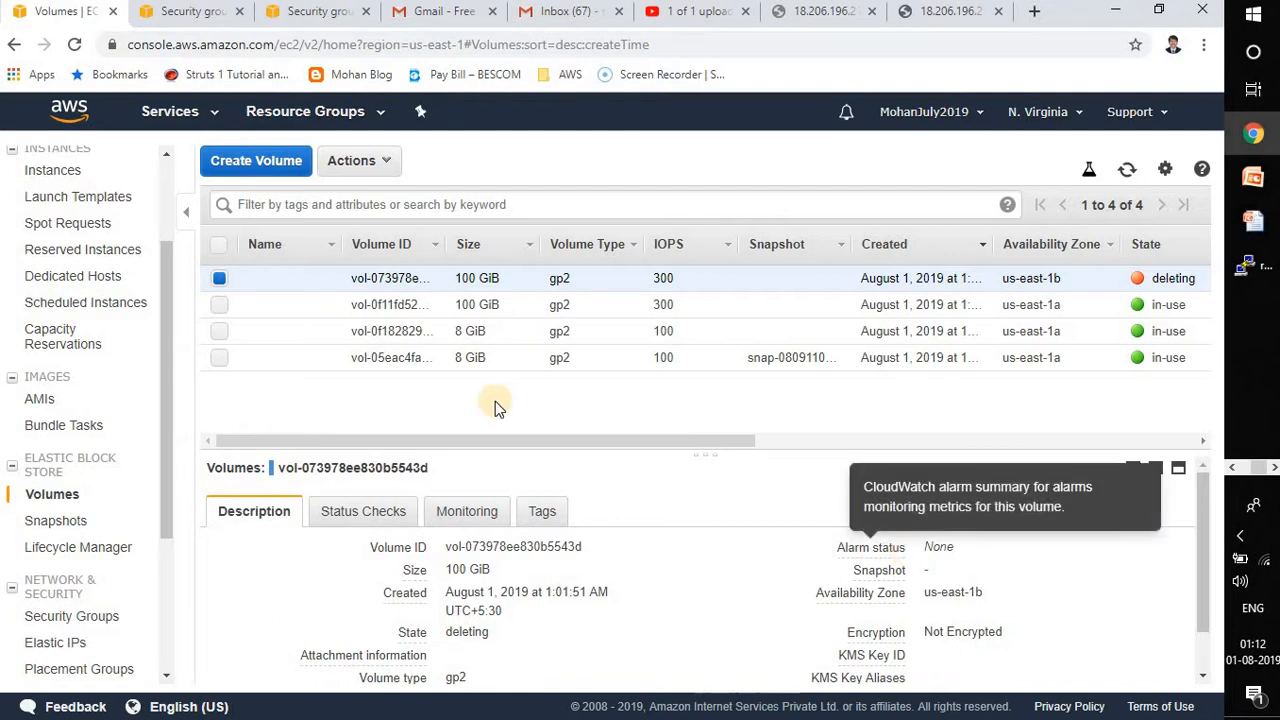
Detach the 100 GiB us-east-1a volume from its instance and reload the volume list
click(219, 304)
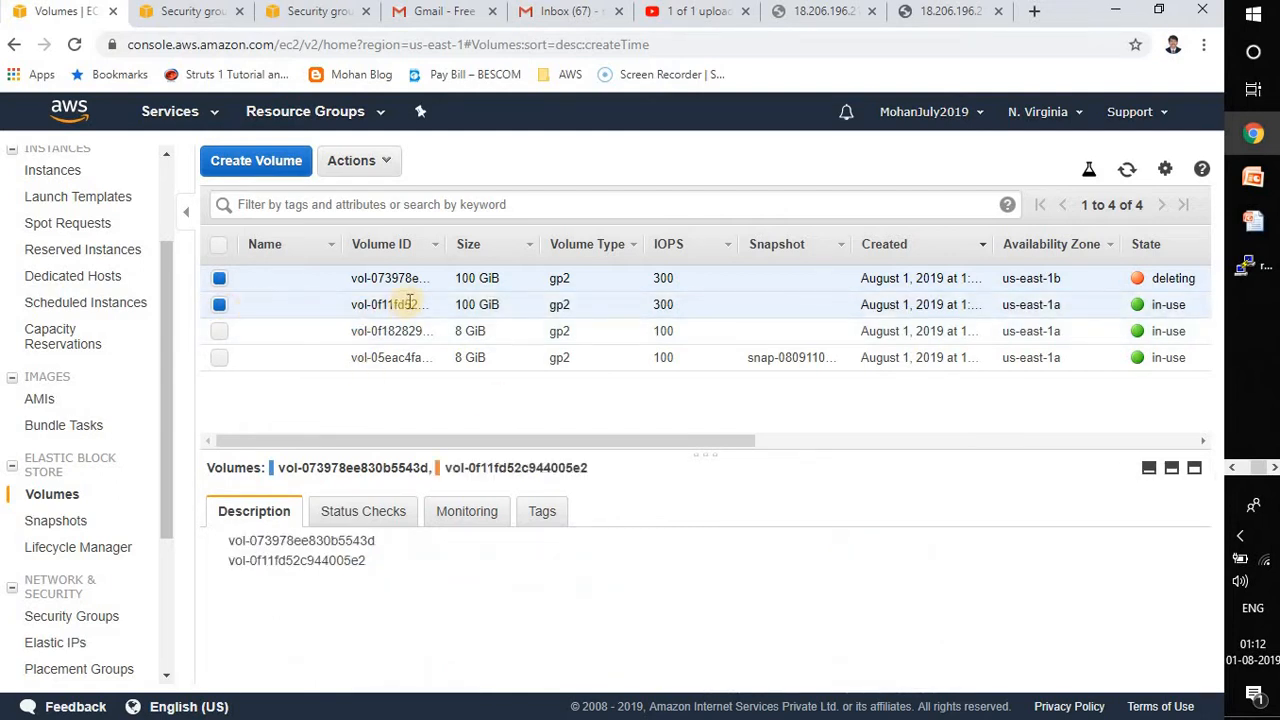
click(222, 281)
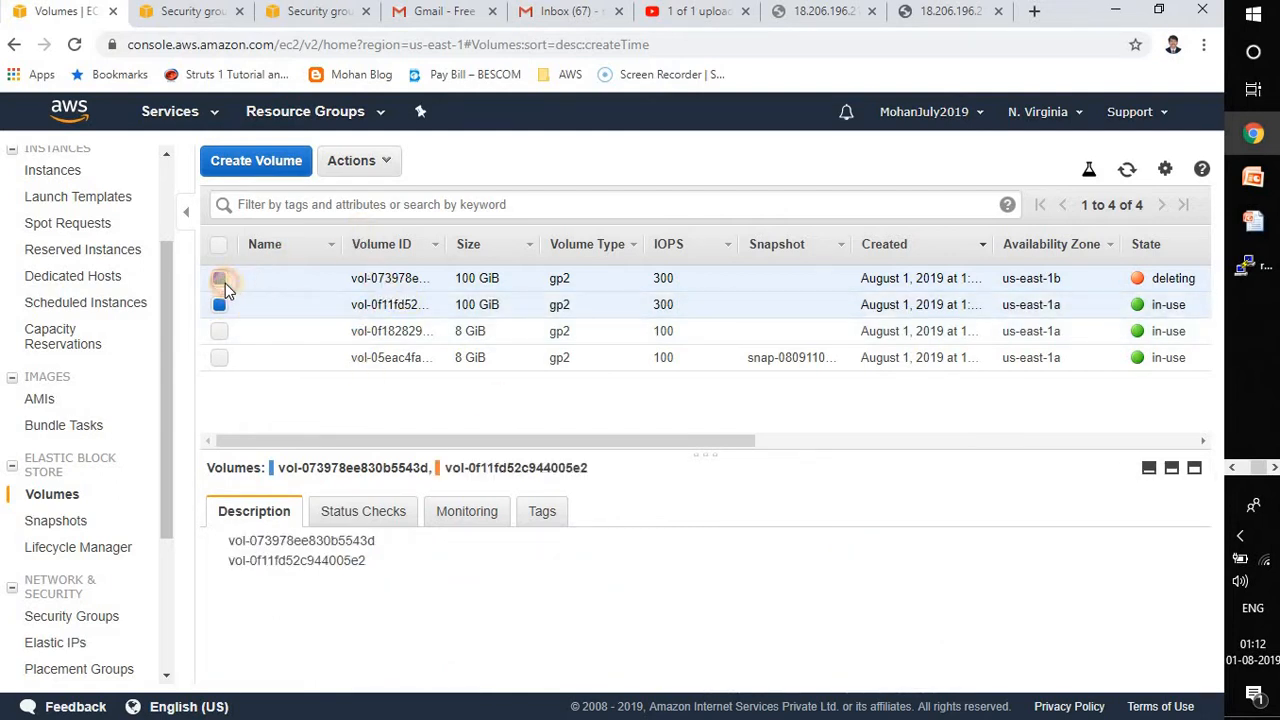
click(374, 167)
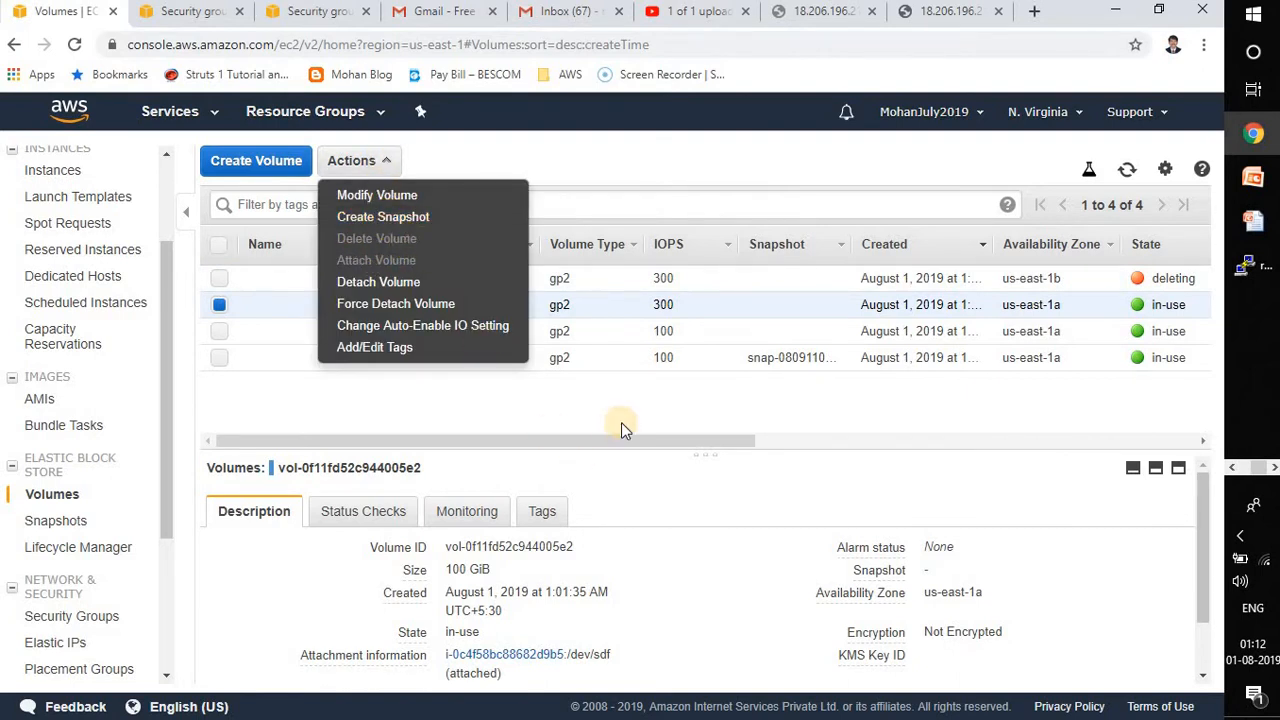
click(568, 408)
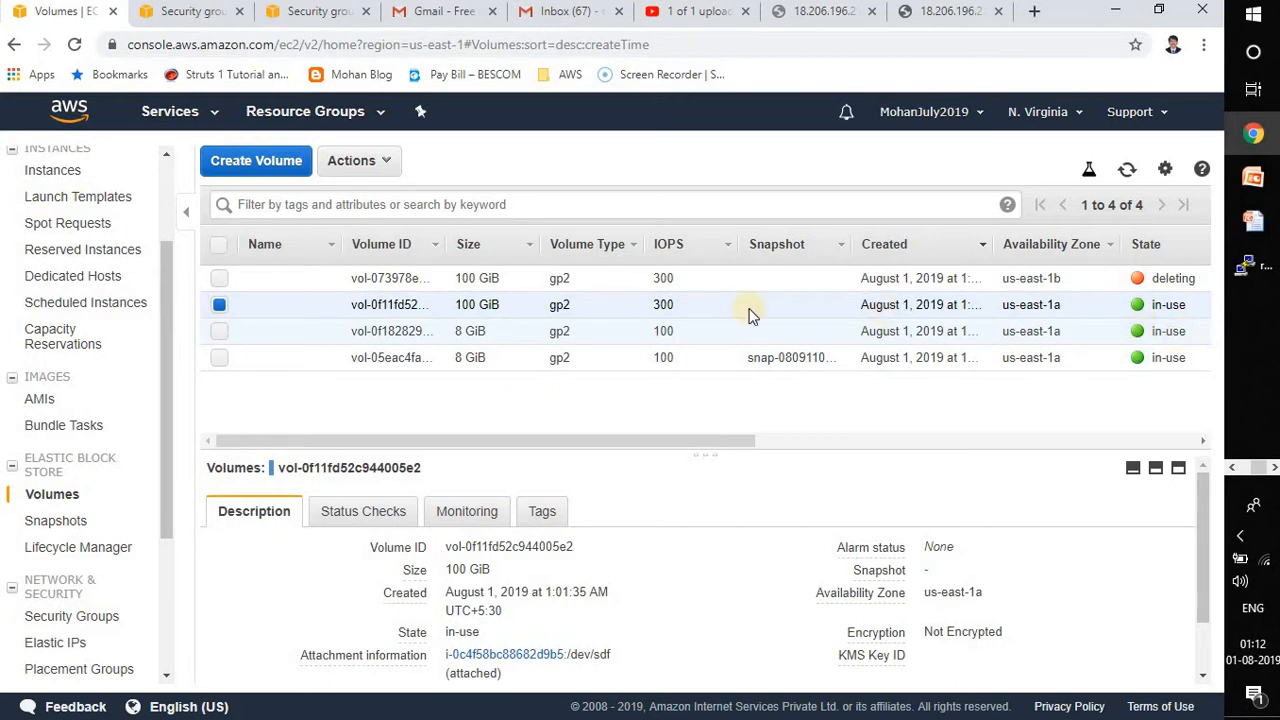
right_click(408, 305)
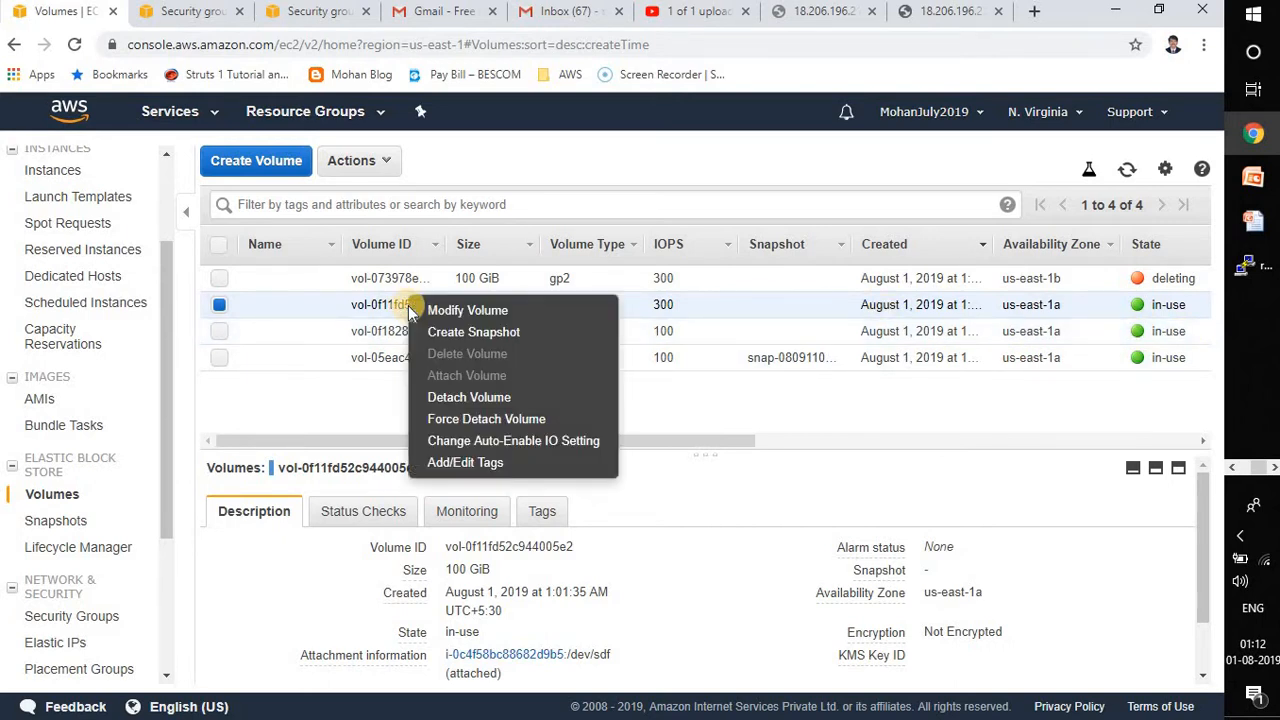
click(468, 397)
click(716, 472)
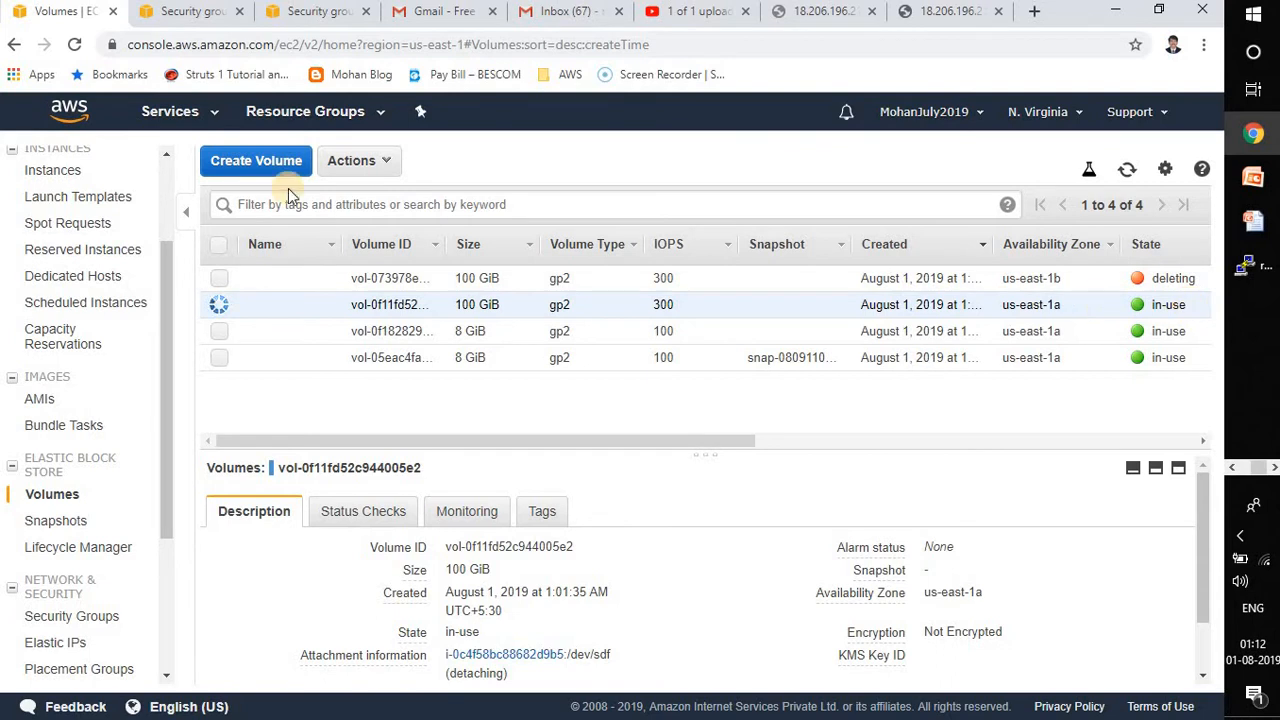
click(77, 46)
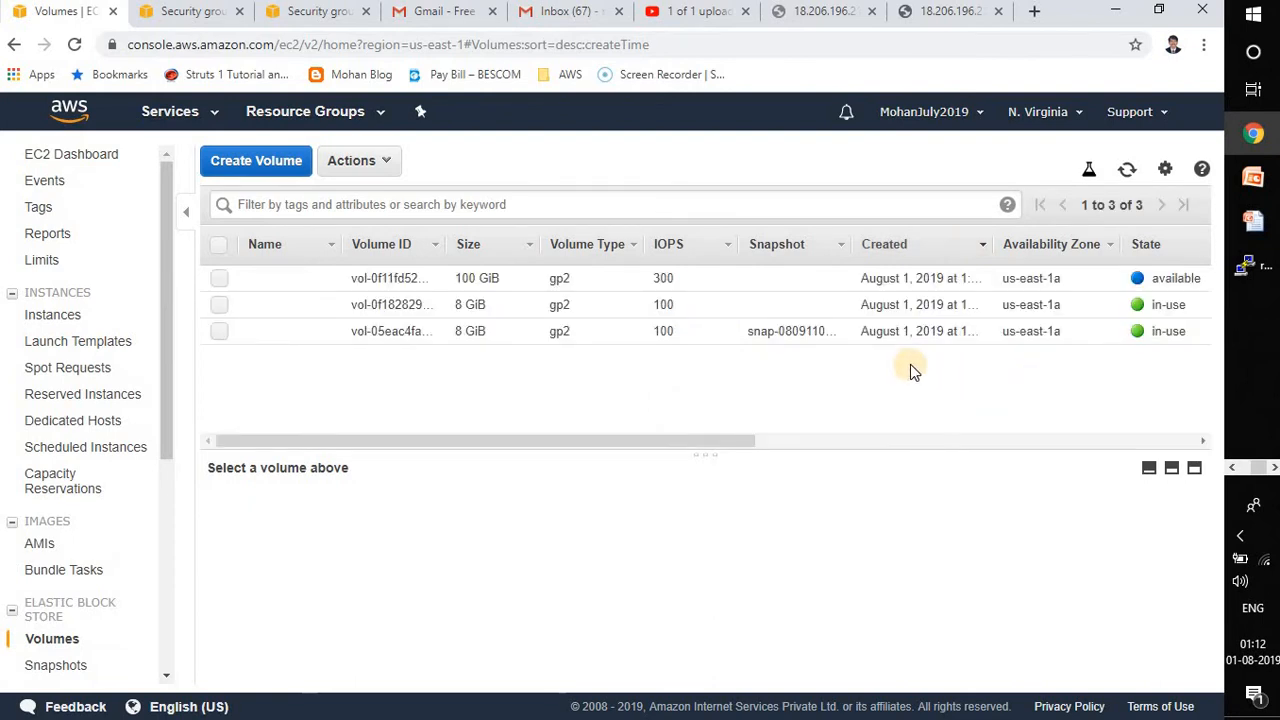
Delete the detached 100 GiB volume in us-east-1a
click(218, 279)
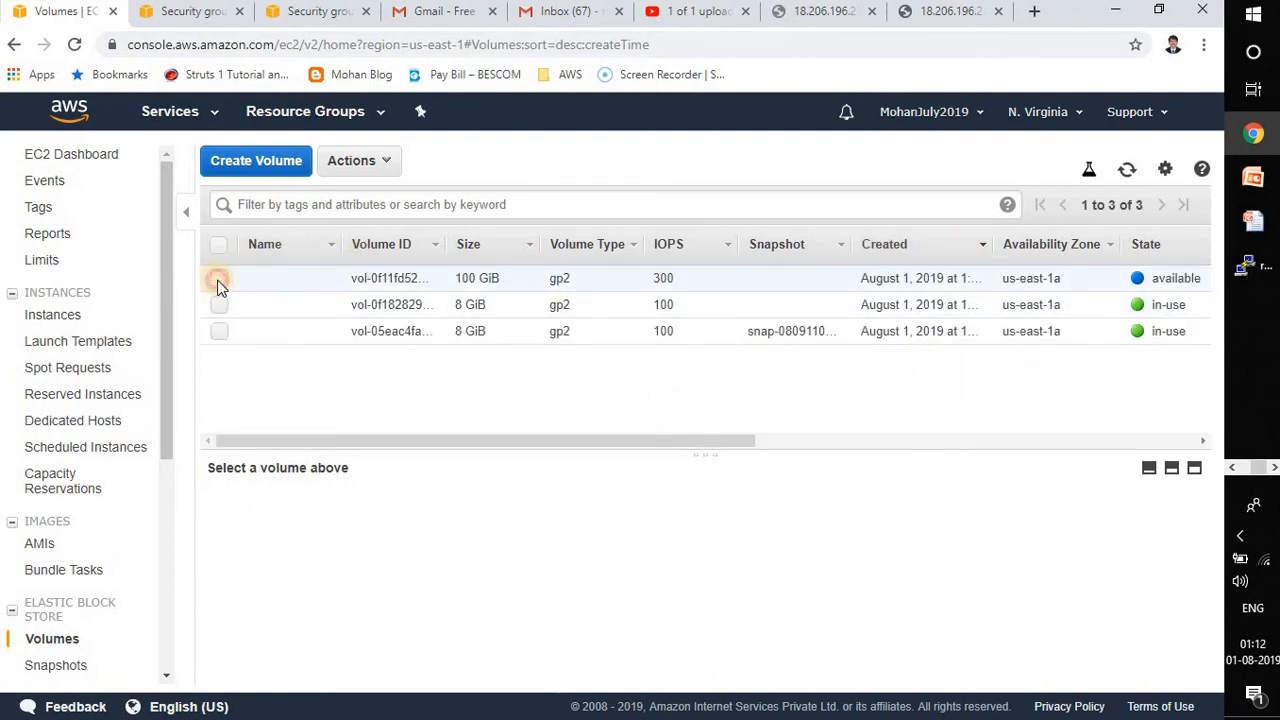
click(392, 163)
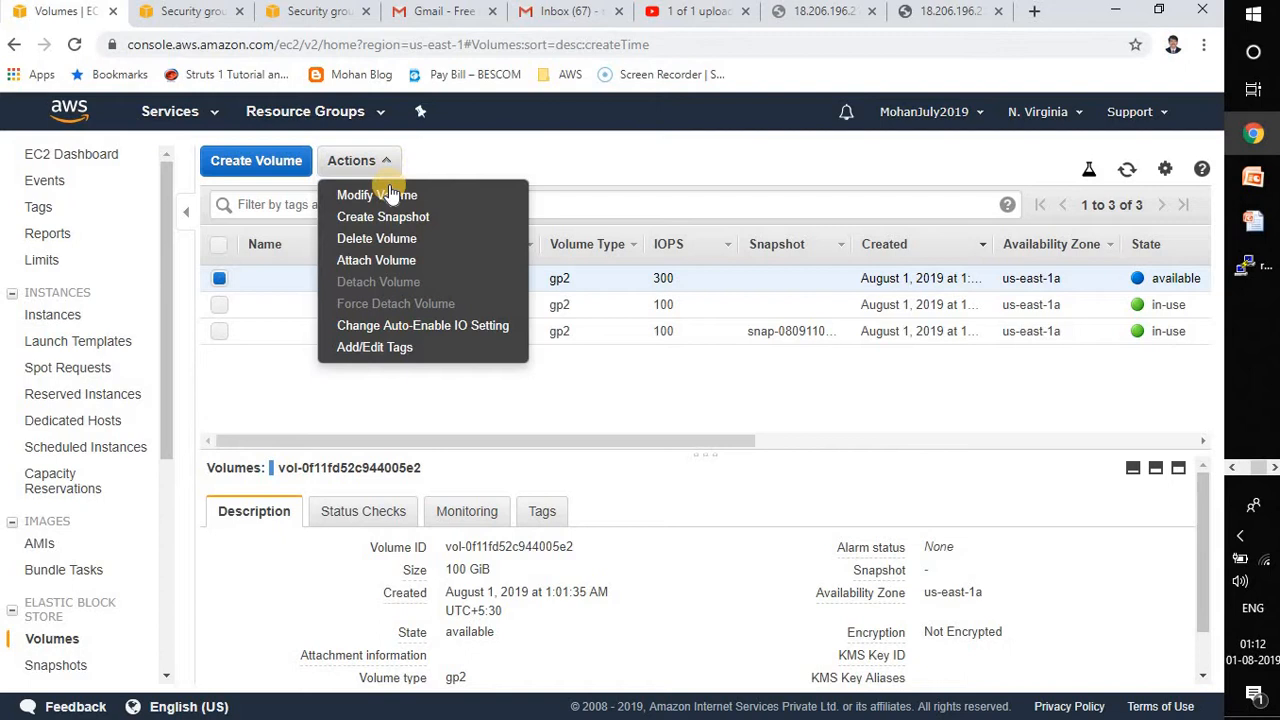
click(409, 242)
click(737, 474)
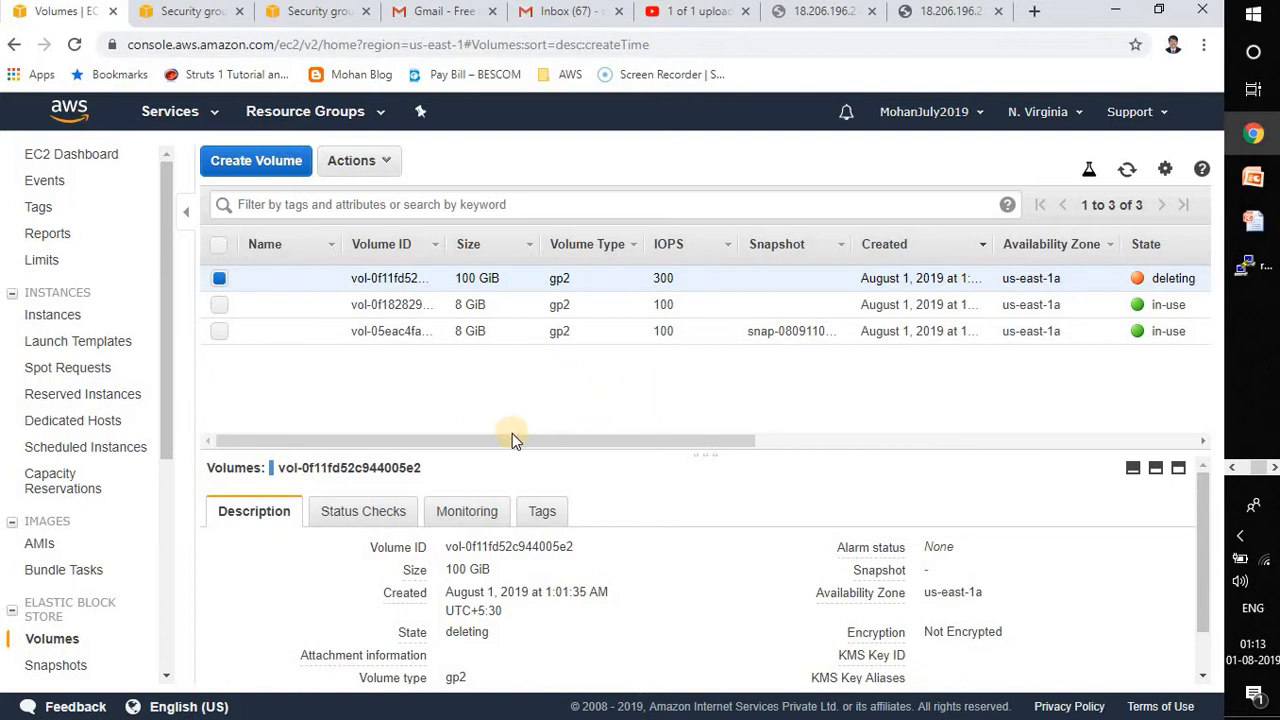
mouse_move(503, 443)
mouse_down()
mouse_move(820, 458)
mouse_move(964, 438)
mouse_move(509, 426)
mouse_up()
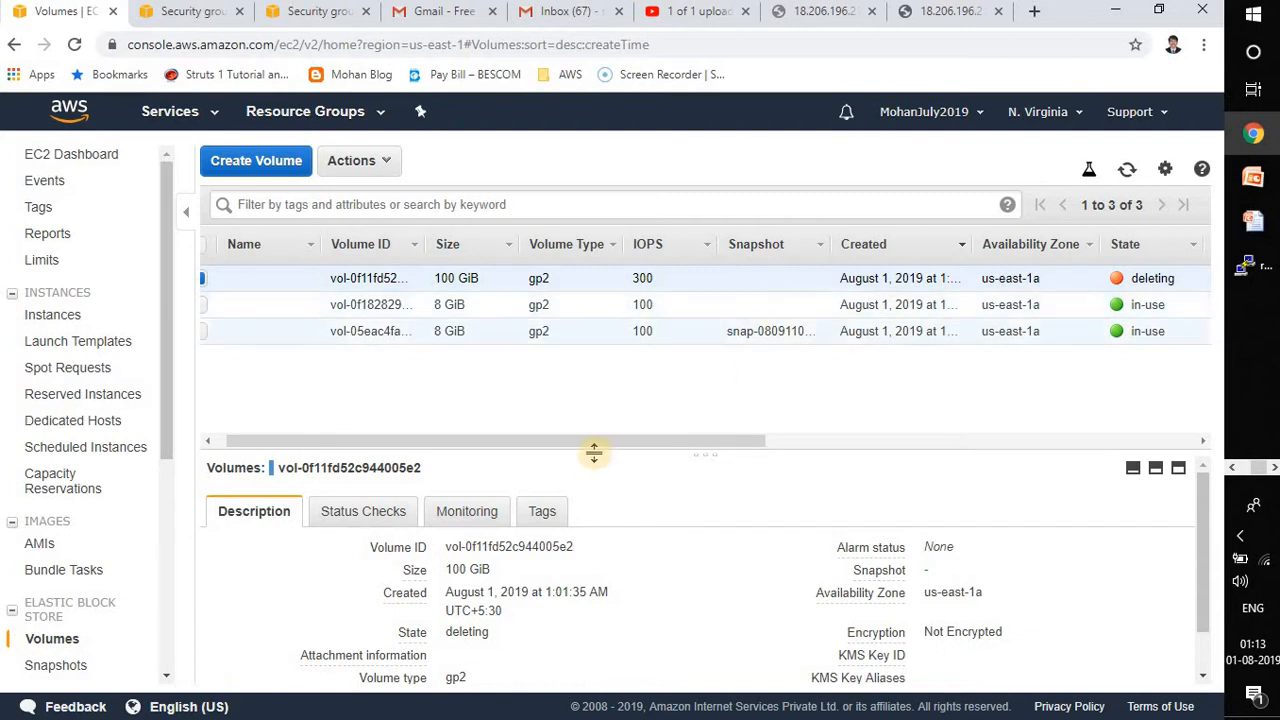
drag(494, 437, 447, 445)
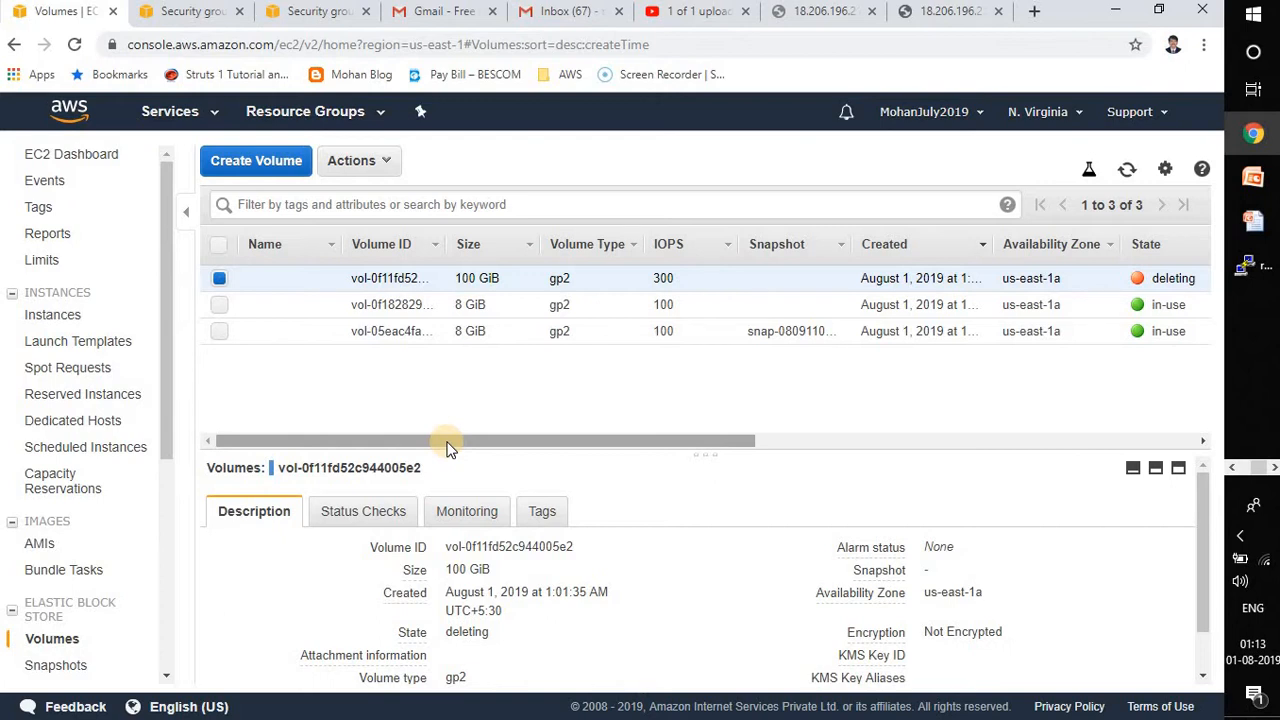
Go through the EC2 dashboard to the running instances and terminate the running t2.micro instance in us-east-1a
click(100, 160)
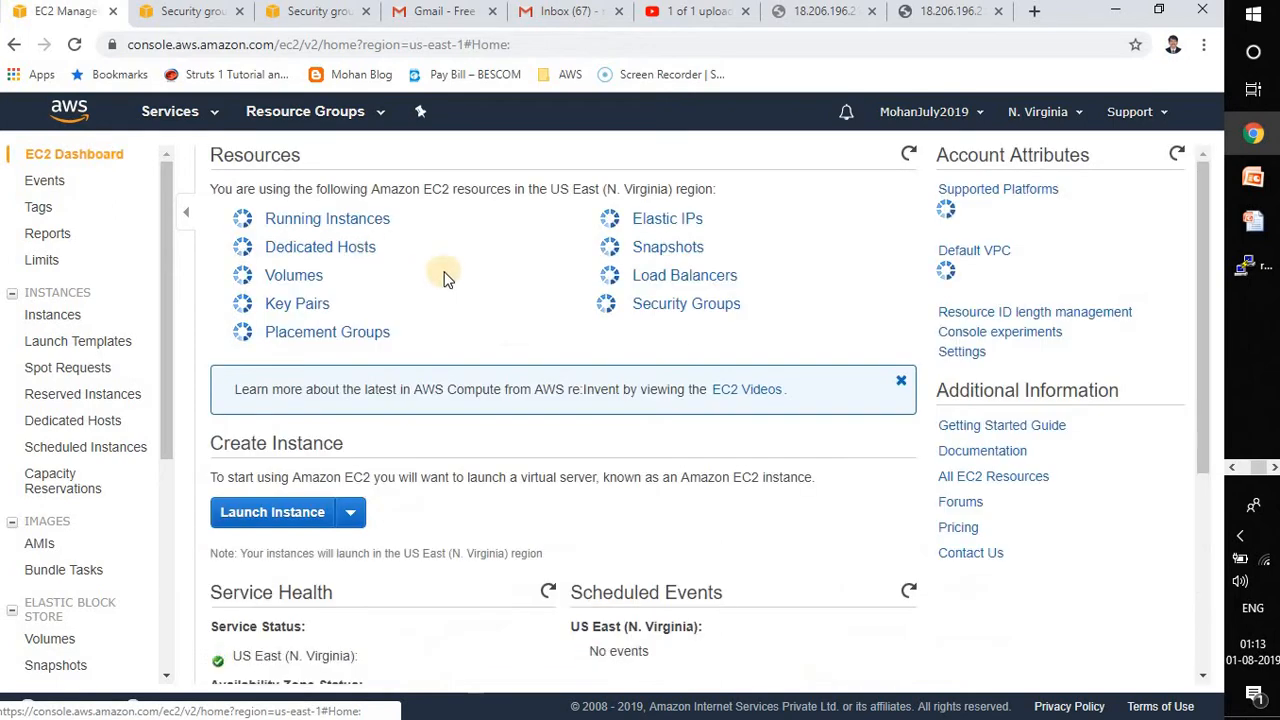
click(334, 218)
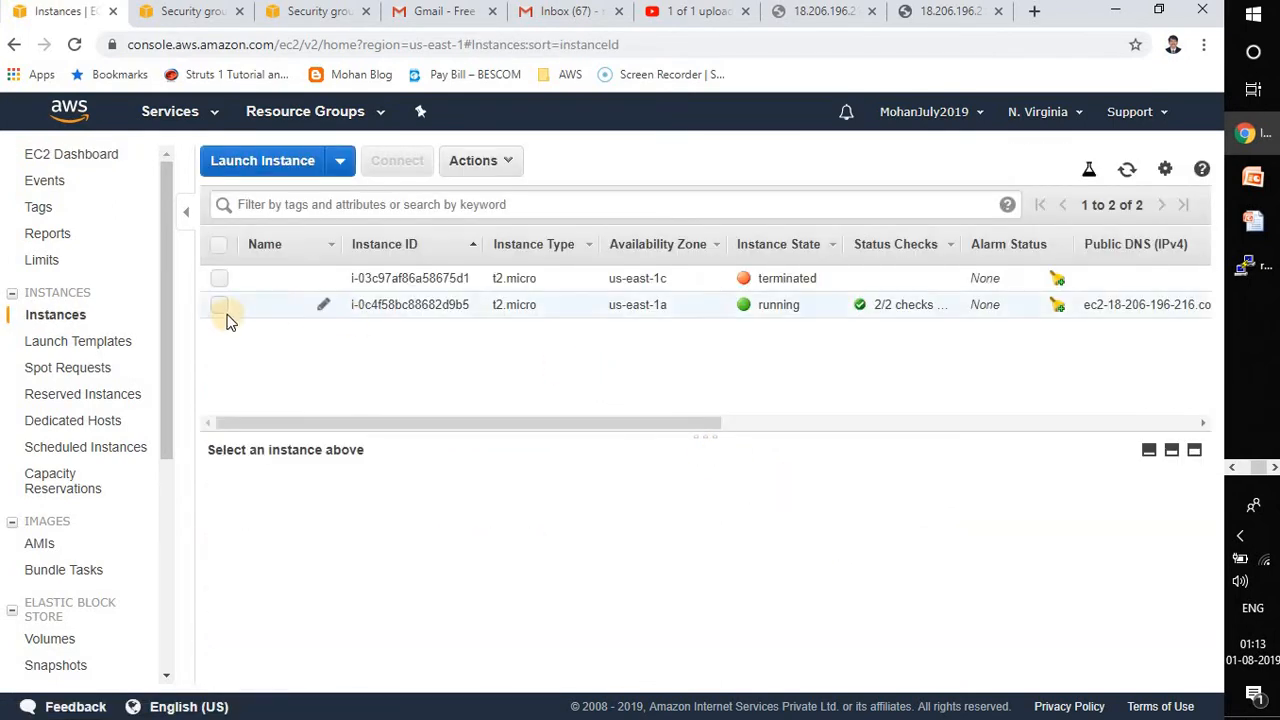
click(219, 305)
click(503, 165)
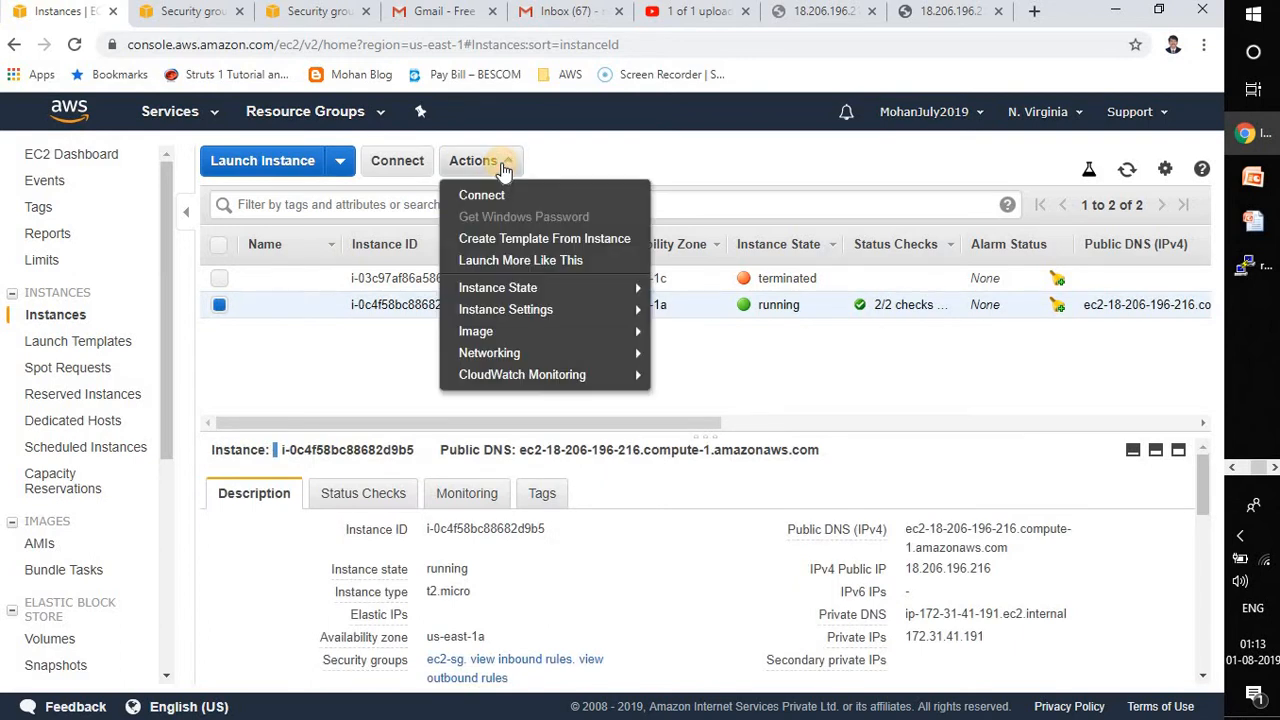
mouse_move(532, 292)
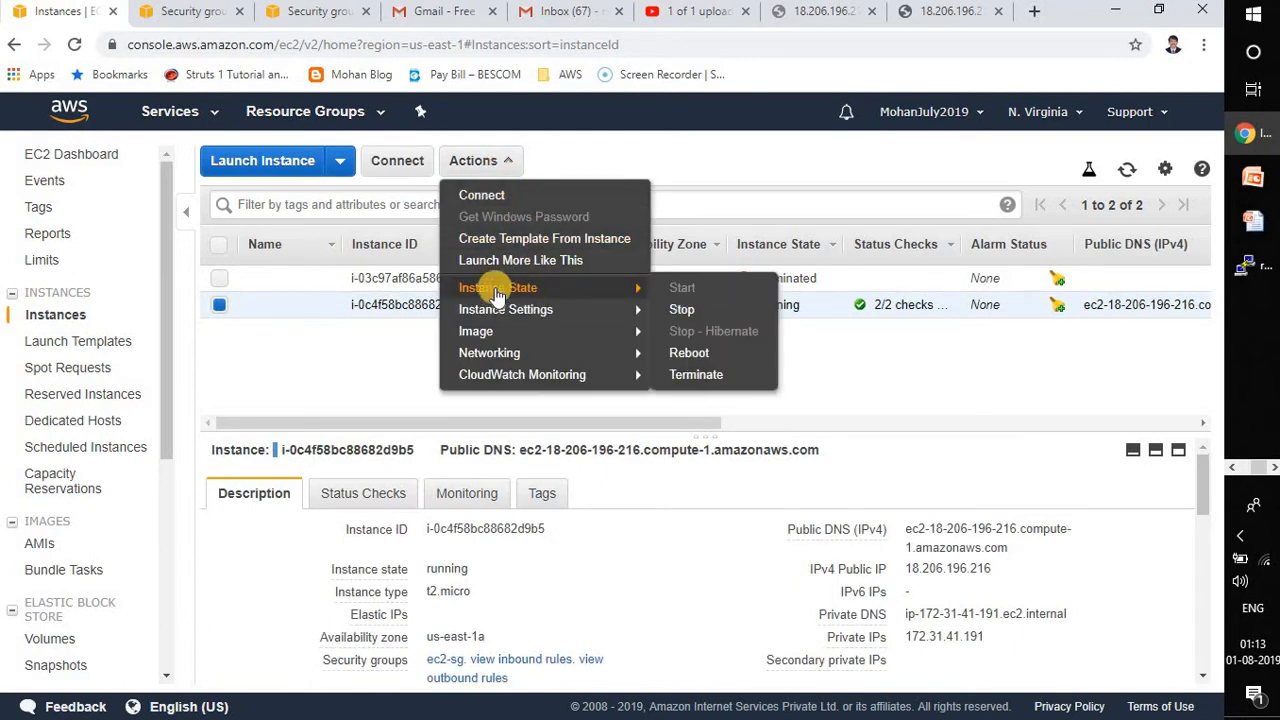
click(696, 376)
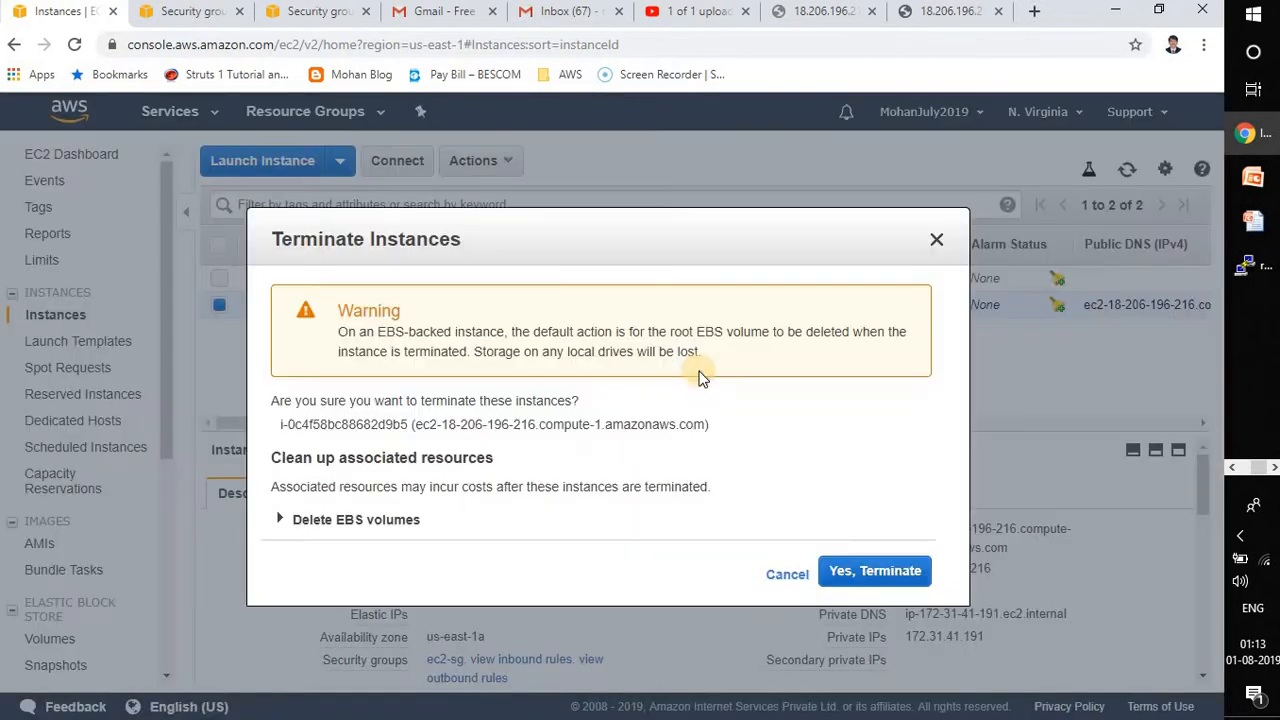
click(864, 571)
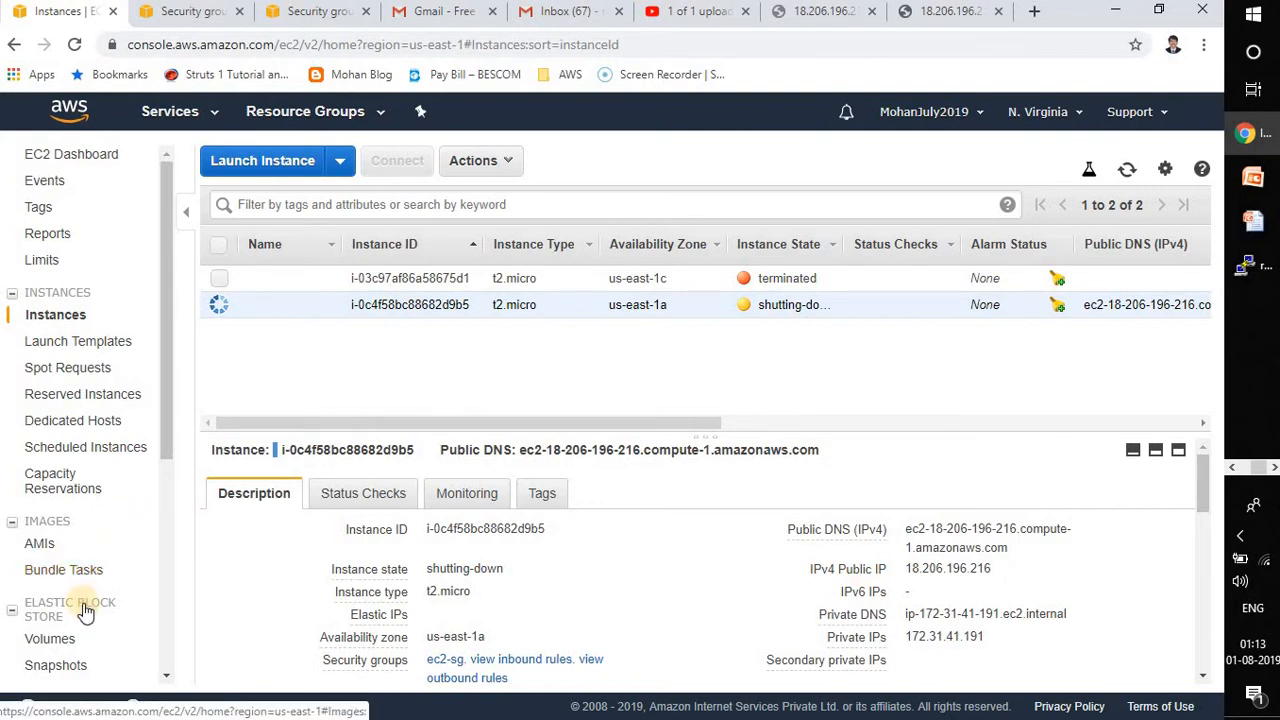
Return to the volume list to check the remaining volumes, and duplicate its browser tab
click(52, 638)
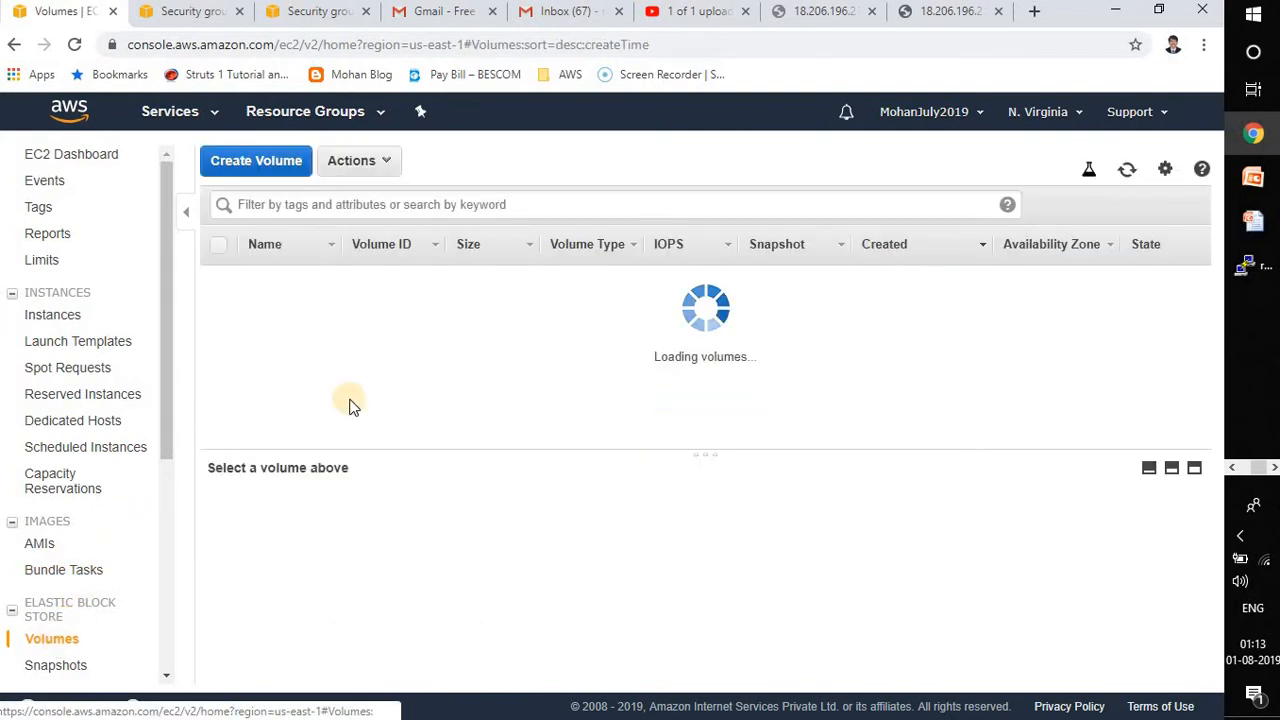
click(499, 442)
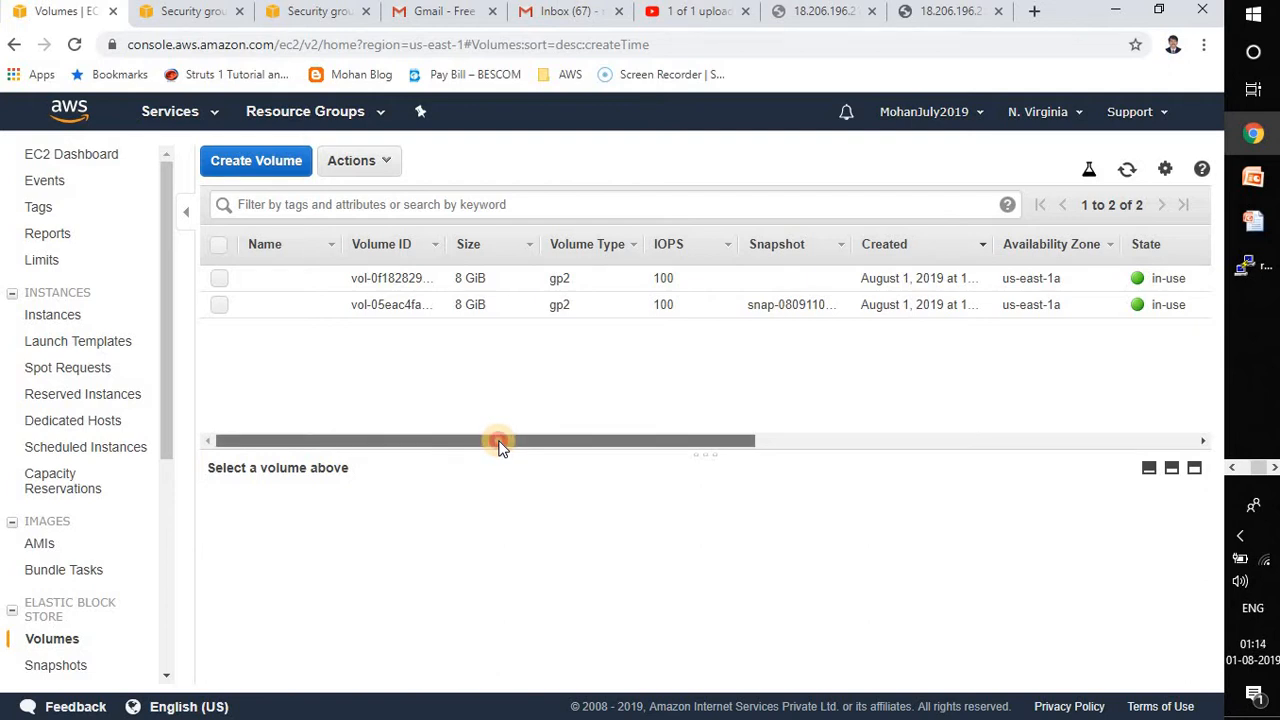
right_click(58, 12)
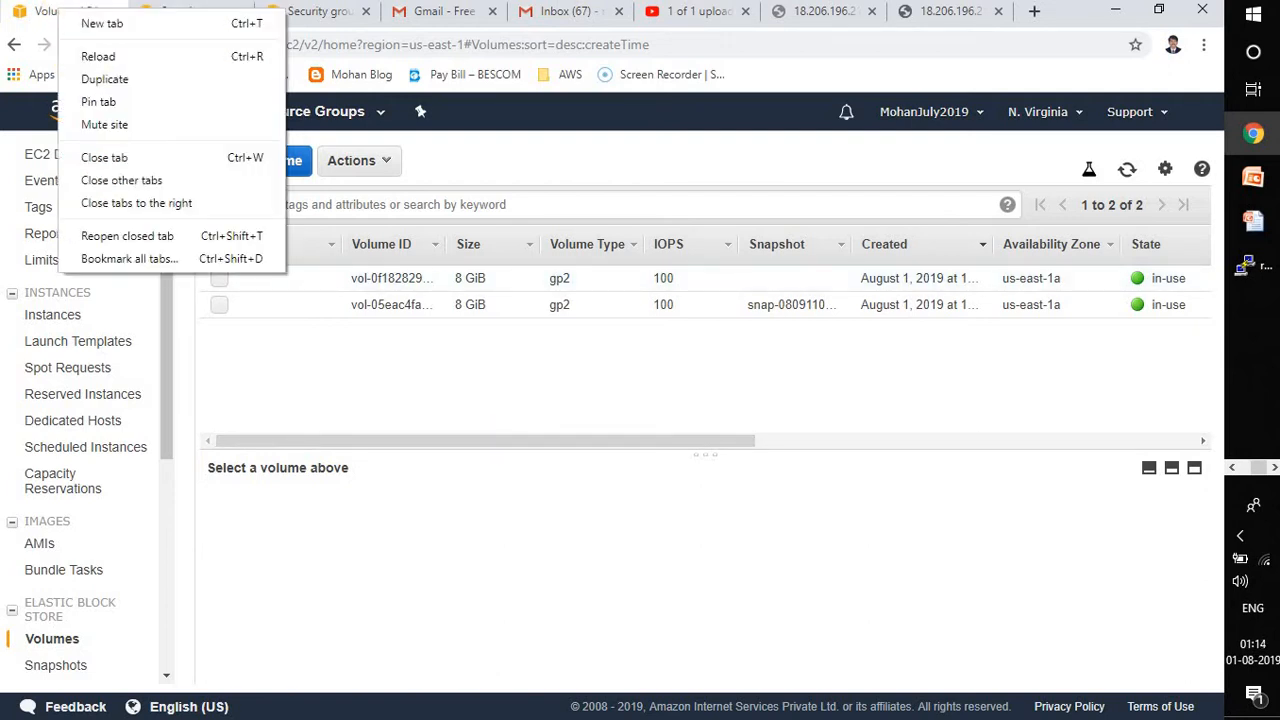
click(143, 81)
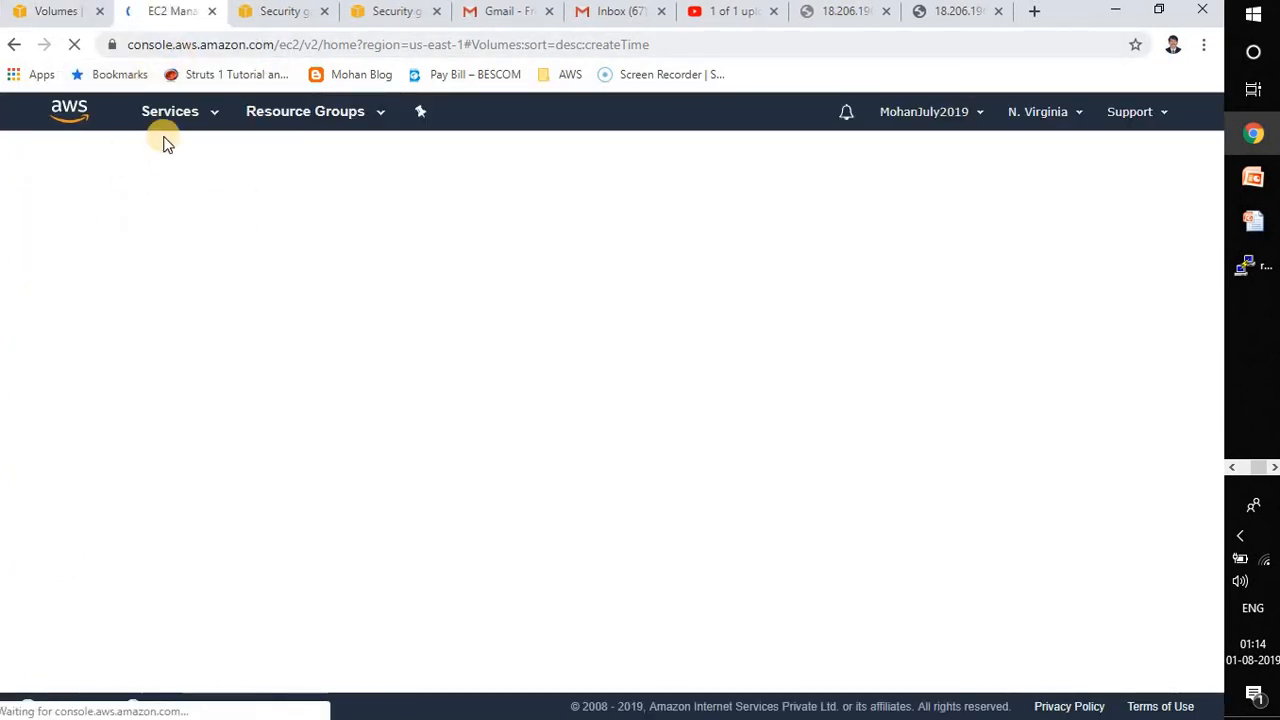
Go through the EC2 dashboard to the instance list in N. Virginia and check the state of the instances
click(212, 118)
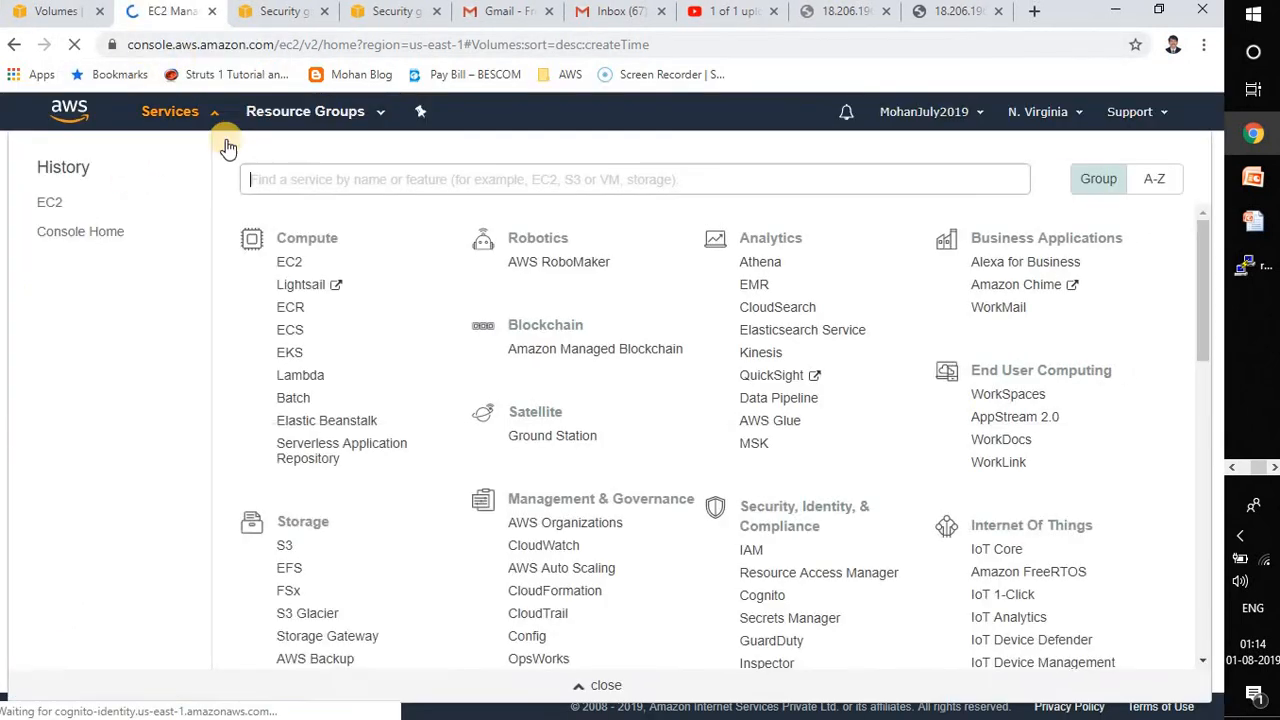
click(289, 262)
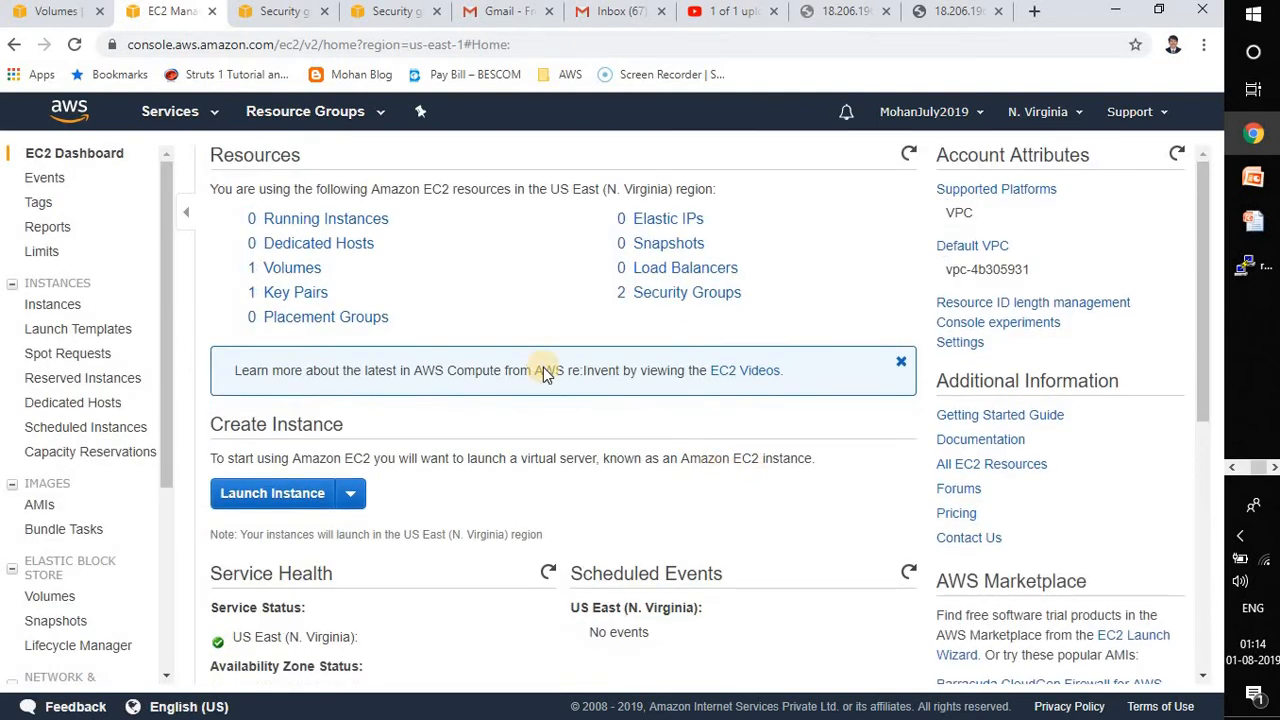
click(368, 219)
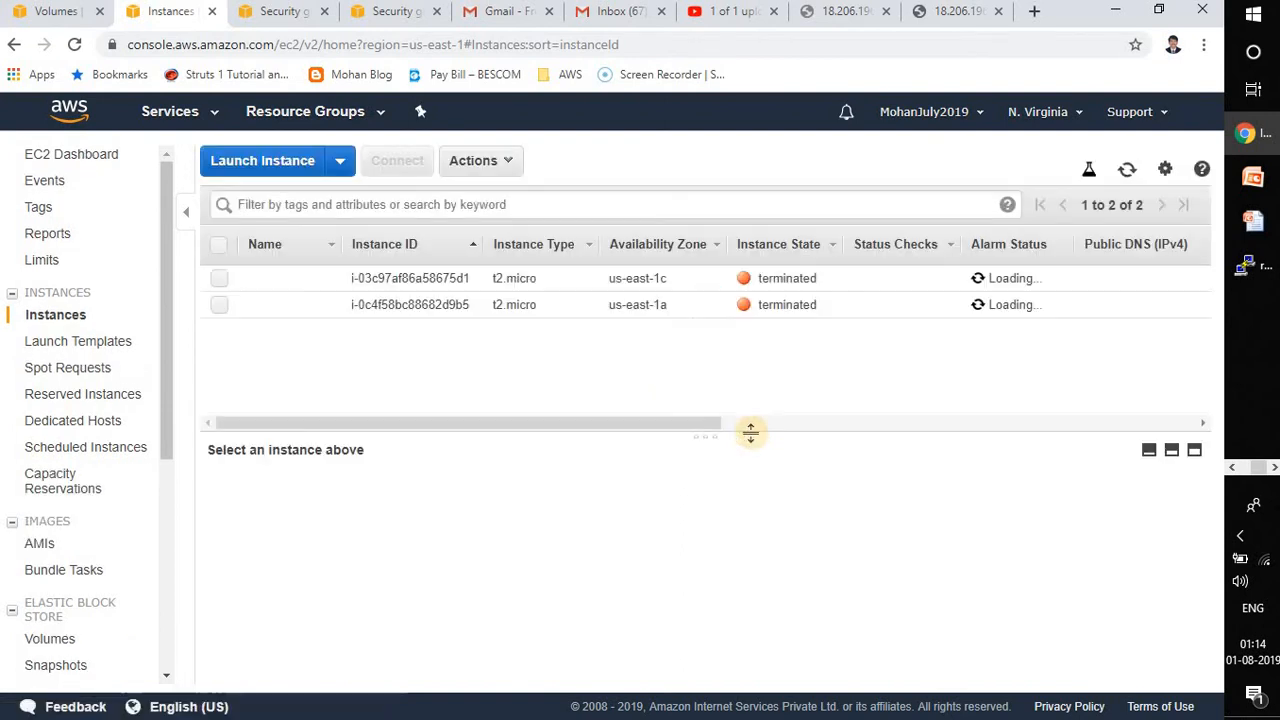
Reload the volume list in the original browser tab to check the remaining volumes, and switch to the PowerPoint slide show
click(55, 12)
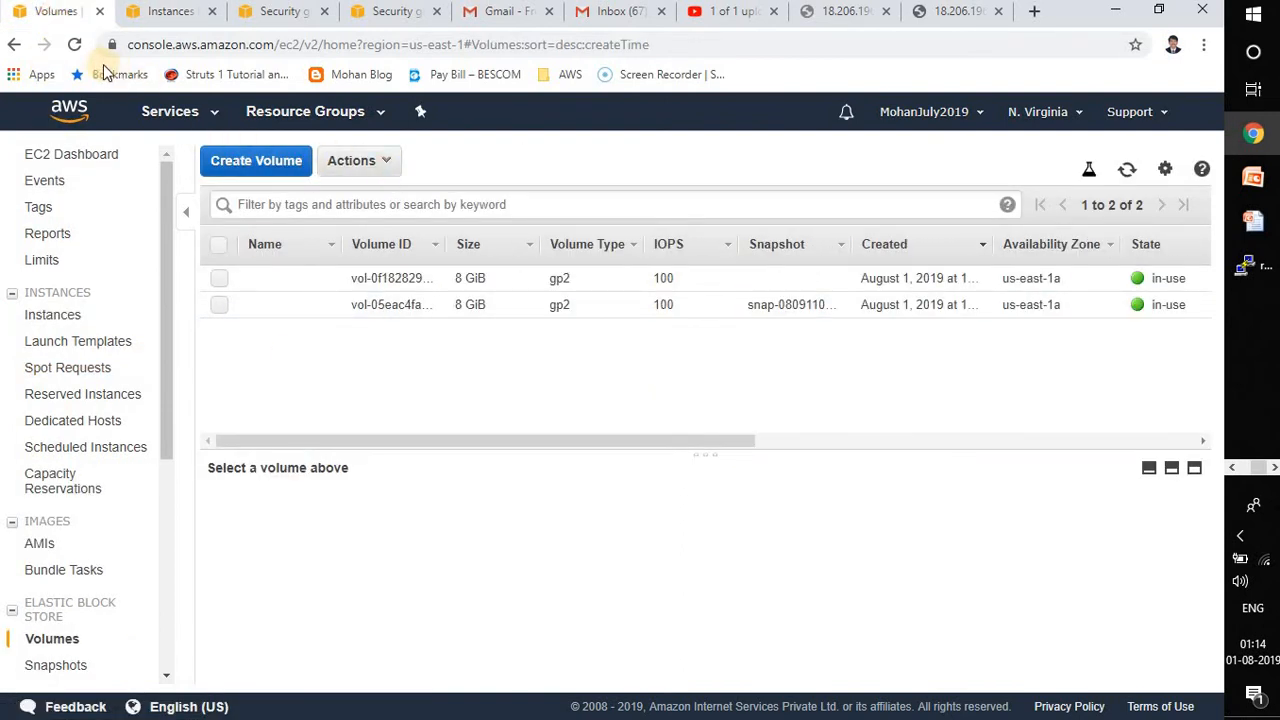
click(78, 47)
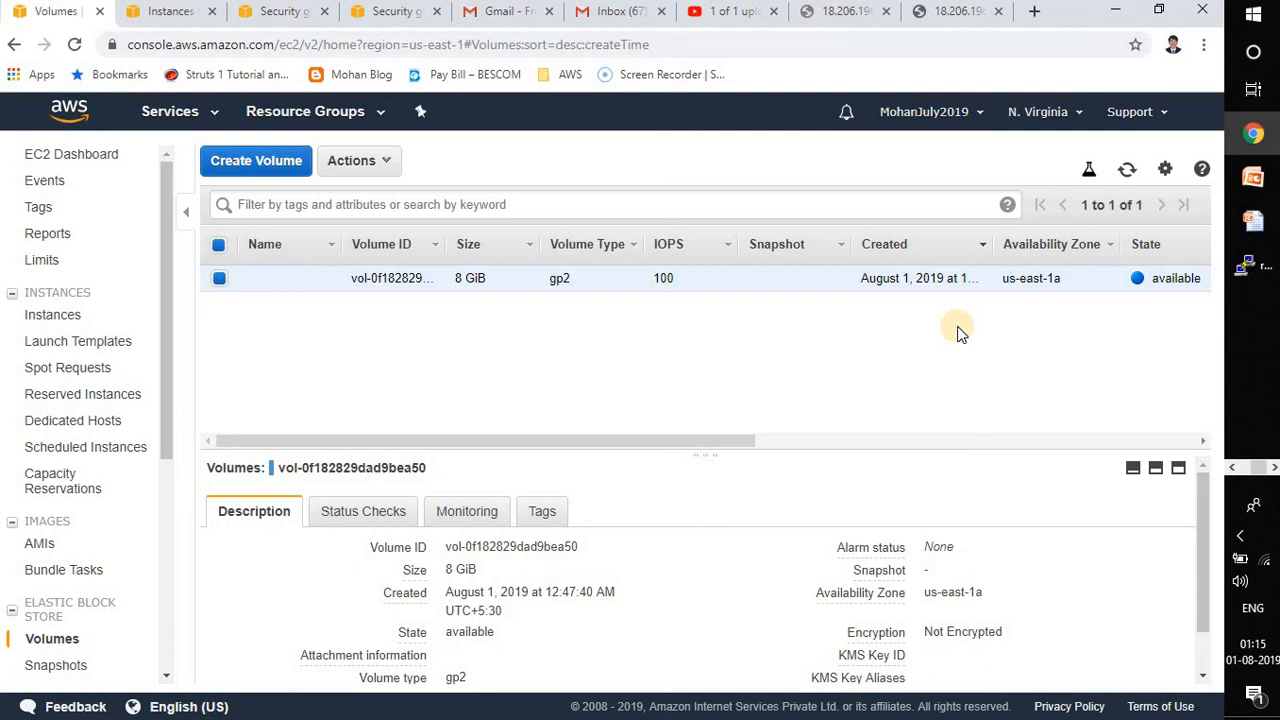
key(alt+Tab)
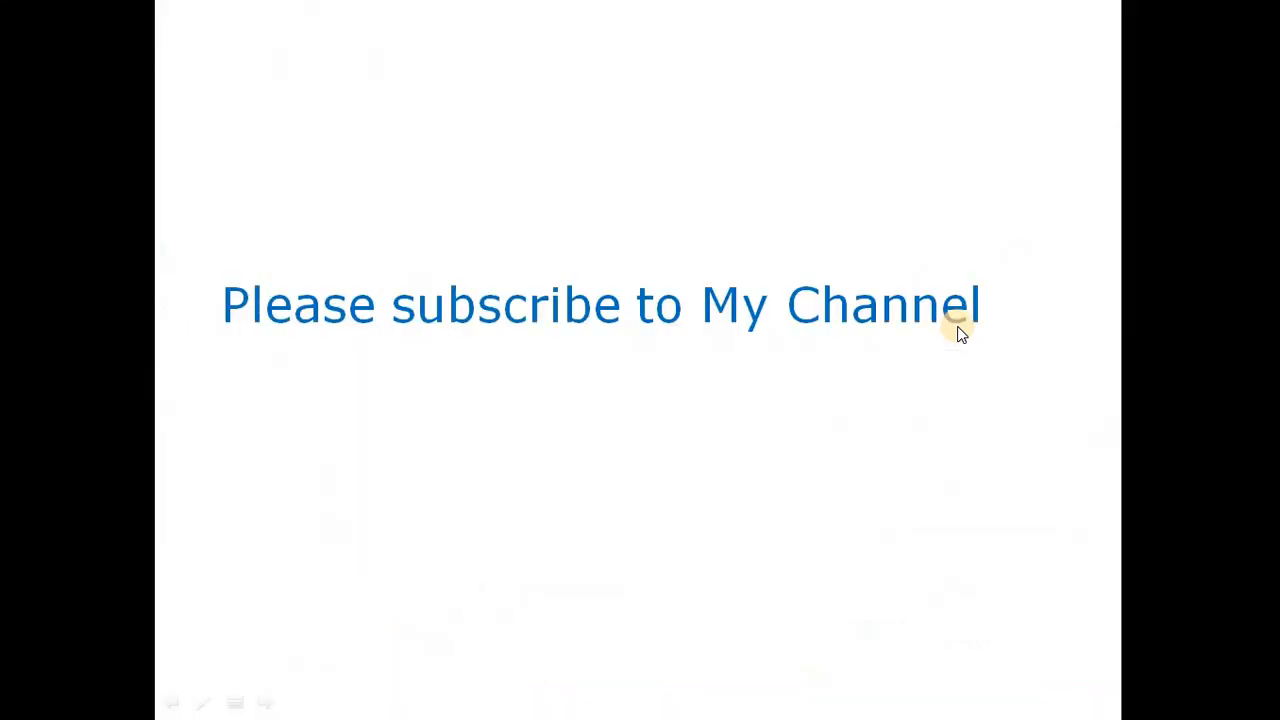